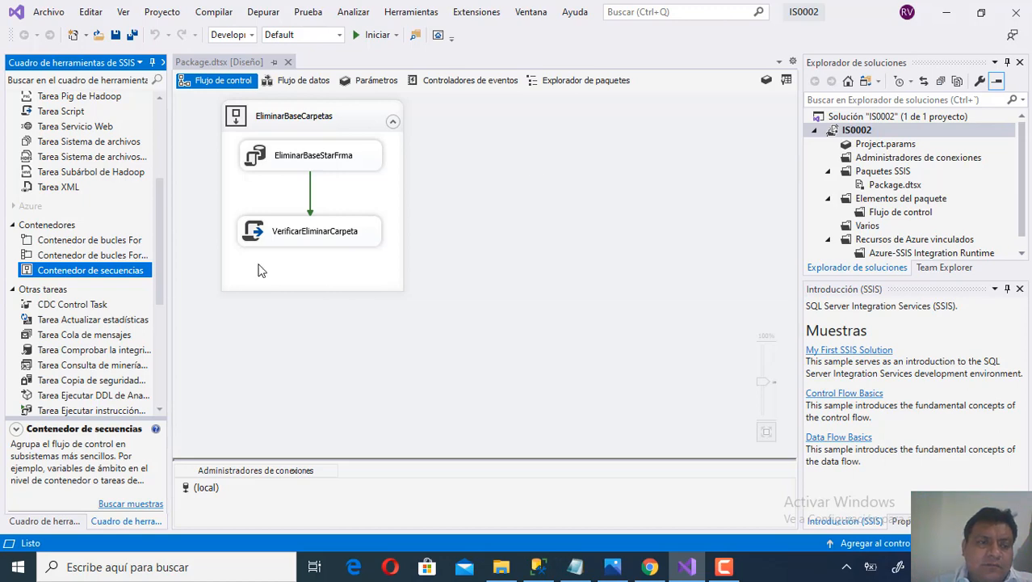
- Add a Contenedor de secuencias to the control flow, placed in the empty area beside EliminarBaseCarpetas
{"action": "left_click_drag", "start_coordinate": [160, 270], "coordinate": [128, 262]}
{"action": "left_click", "coordinate": [113, 260]}
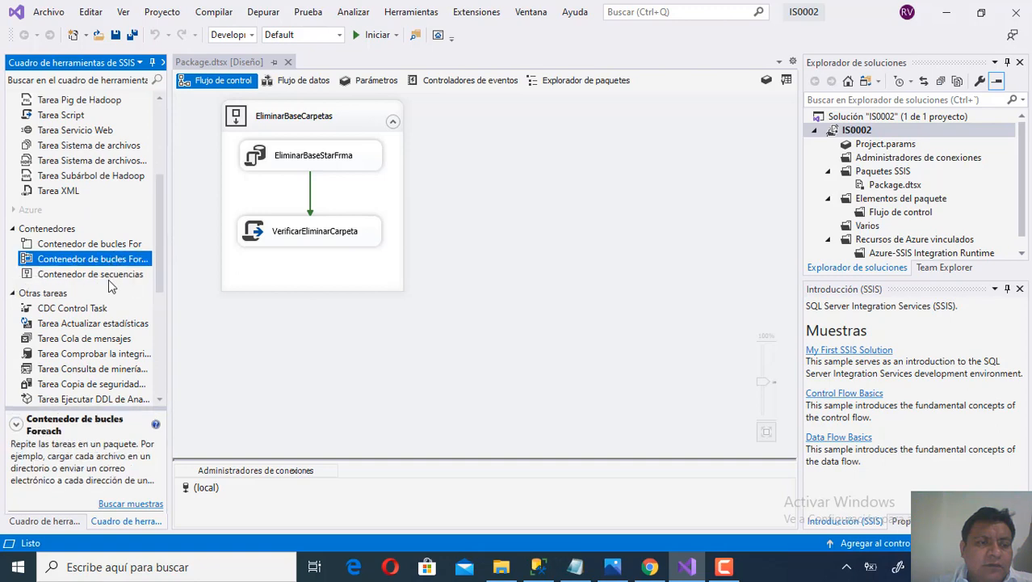
{"action": "left_click", "coordinate": [118, 276]}
{"action": "left_click_drag", "start_coordinate": [120, 277], "coordinate": [520, 131]}
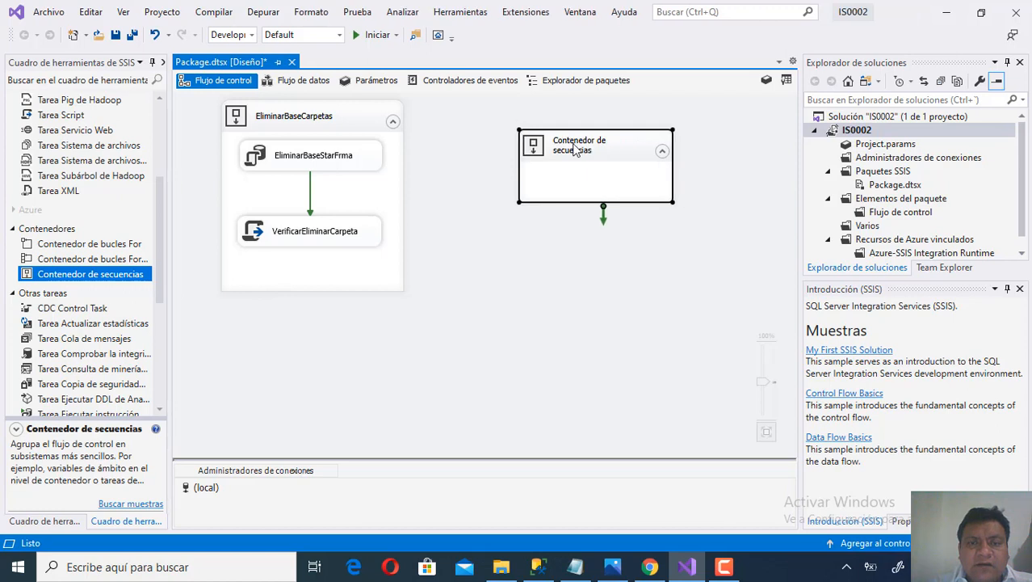
{"action": "left_click_drag", "start_coordinate": [623, 145], "coordinate": [640, 124]}
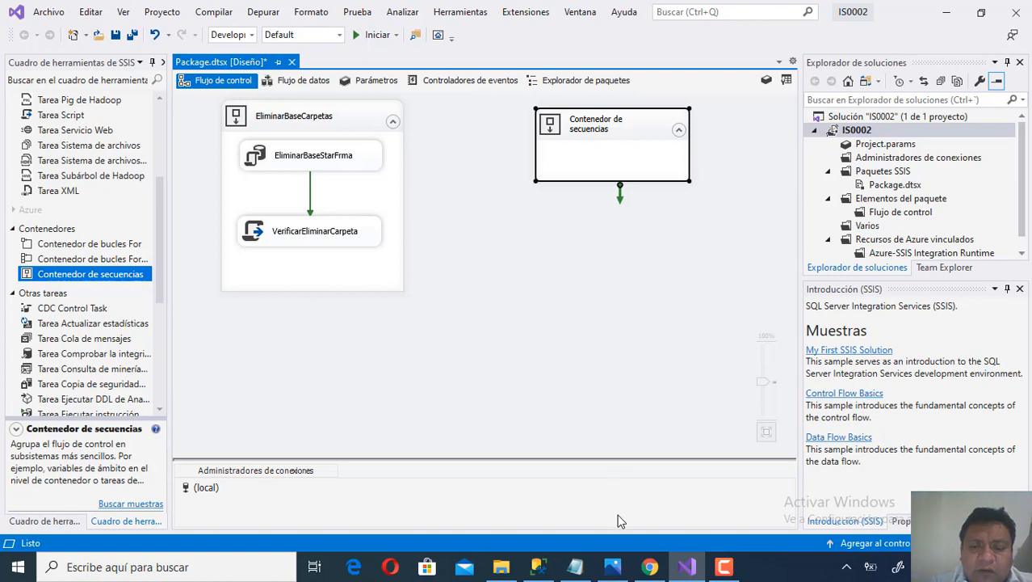
- Switch to the Semana5_Practica notes in Notepad and examine the CREATE DATABASE StarFarma script, including its existence check and file paths
{"action": "left_click", "coordinate": [575, 566]}
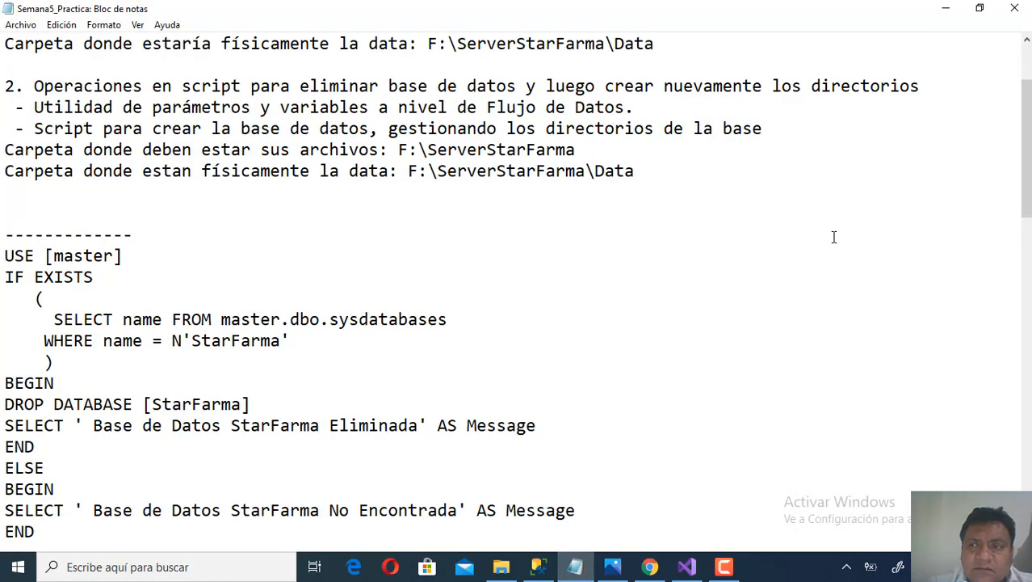
{"action": "left_click_drag", "start_coordinate": [1025, 190], "coordinate": [1029, 392]}
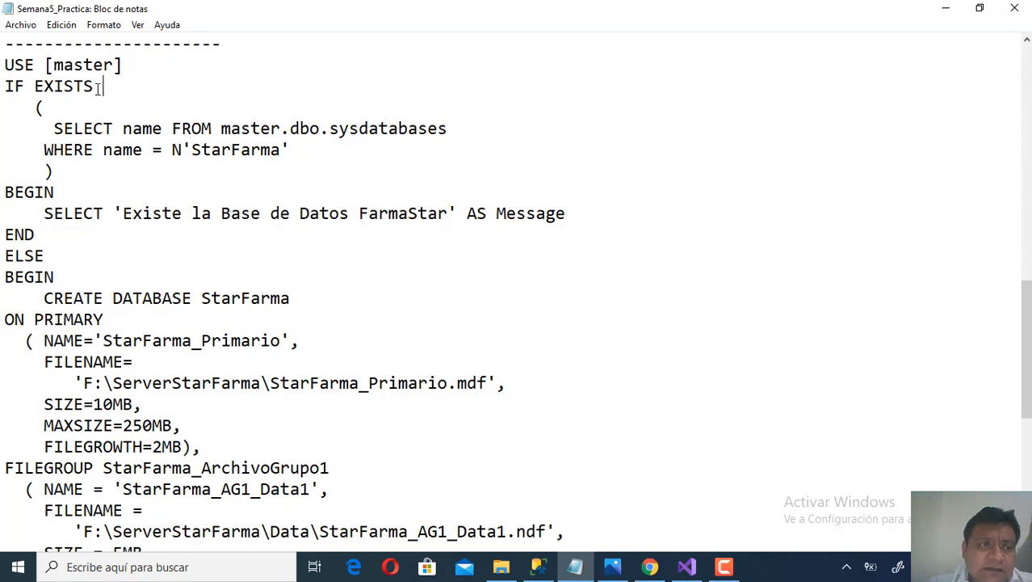
{"action": "left_click_drag", "start_coordinate": [101, 87], "coordinate": [3, 90]}
{"action": "left_click_drag", "start_coordinate": [142, 70], "coordinate": [7, 78]}
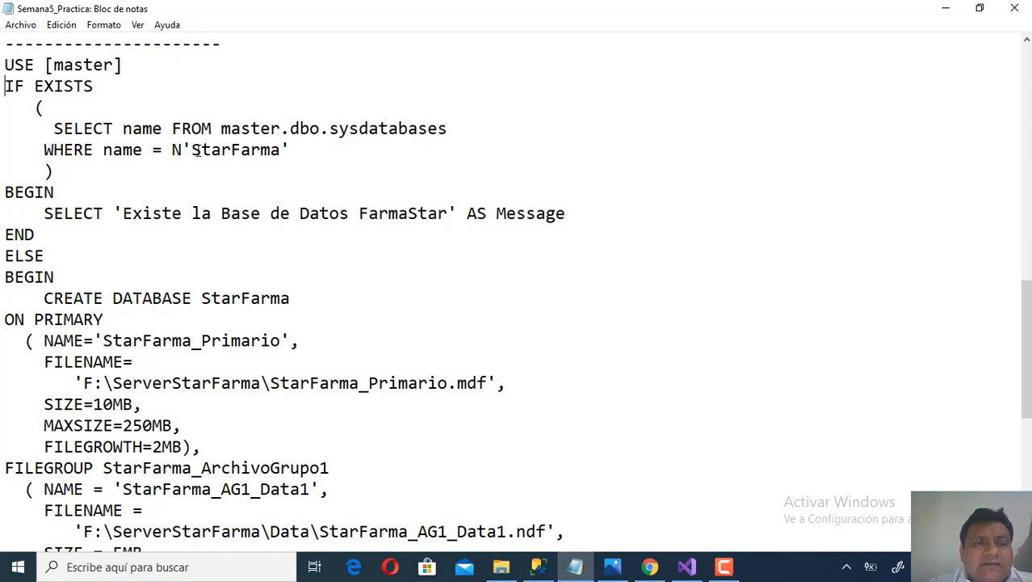
{"action": "left_click_drag", "start_coordinate": [198, 150], "coordinate": [280, 149]}
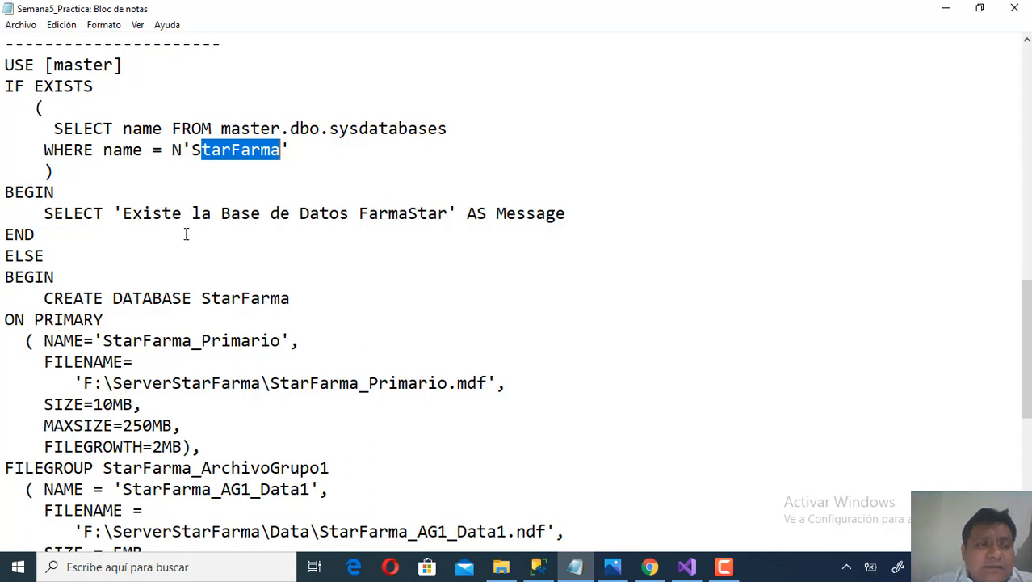
{"action": "double_click", "coordinate": [52, 255]}
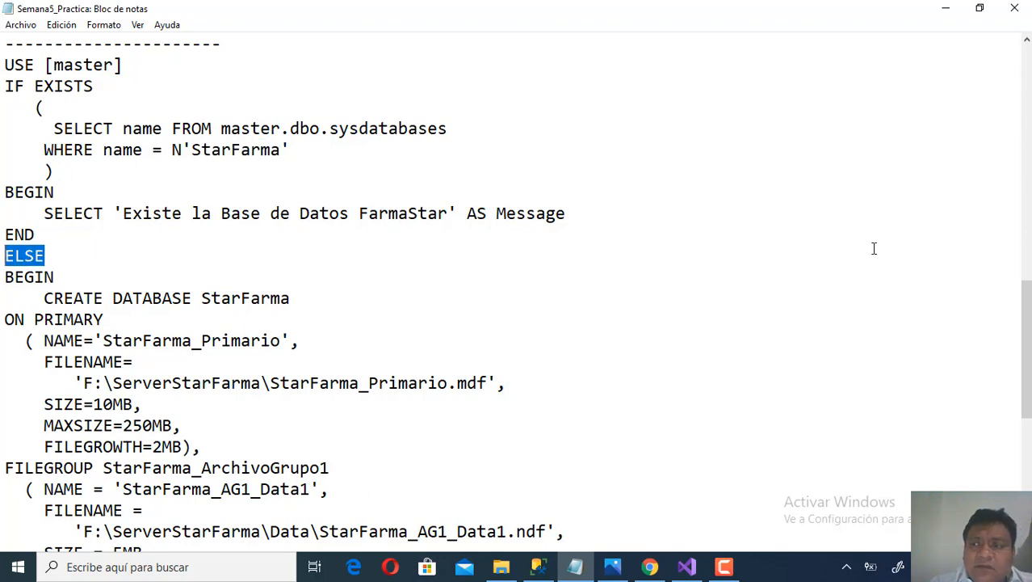
{"action": "left_click_drag", "start_coordinate": [1026, 349], "coordinate": [1026, 409]}
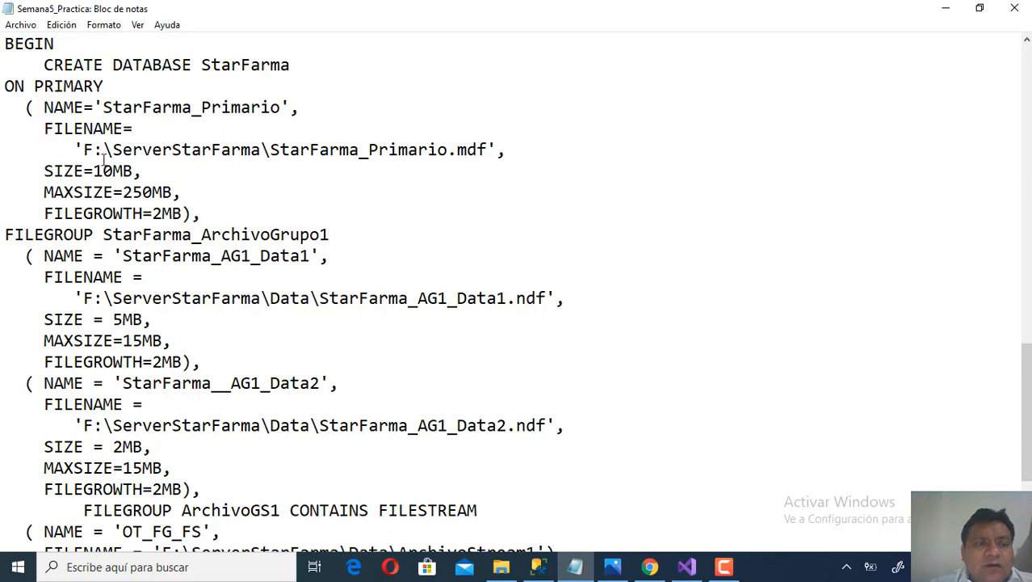
{"action": "left_click_drag", "start_coordinate": [85, 149], "coordinate": [267, 143]}
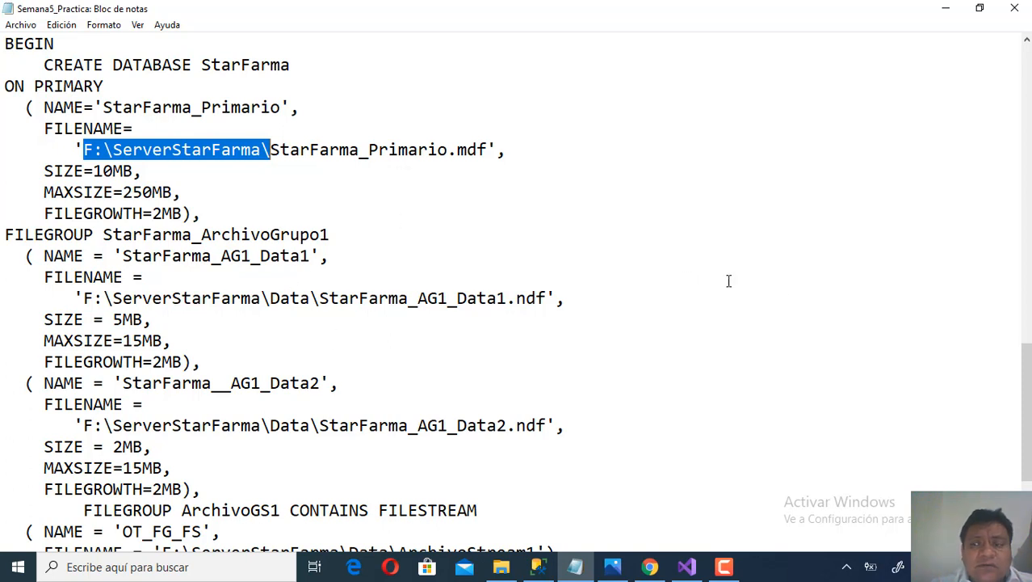
{"action": "scroll", "coordinate": [1030, 428], "scroll_direction": "down", "scroll_amount": 2}
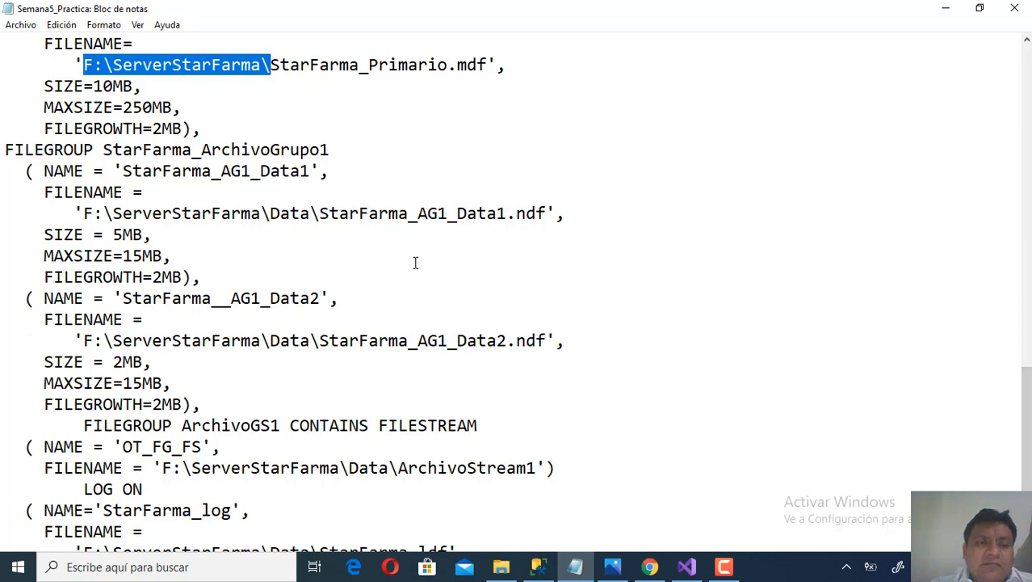
{"action": "left_click_drag", "start_coordinate": [271, 213], "coordinate": [310, 213]}
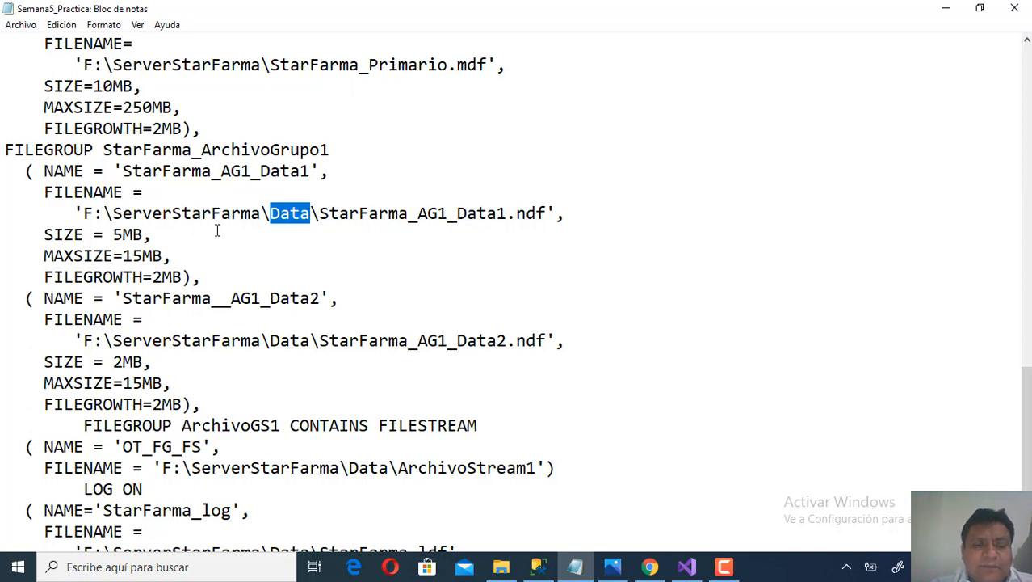
- Check the root folders of Disco local (F:) in File Explorer, and return to the package in Visual Studio
{"action": "left_click", "coordinate": [501, 566]}
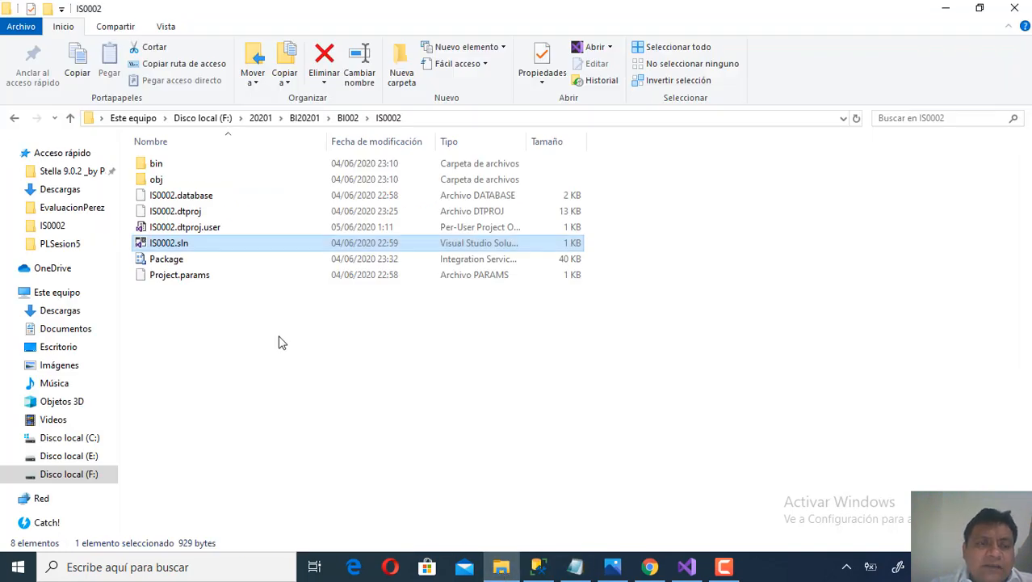
{"action": "left_click", "coordinate": [215, 118]}
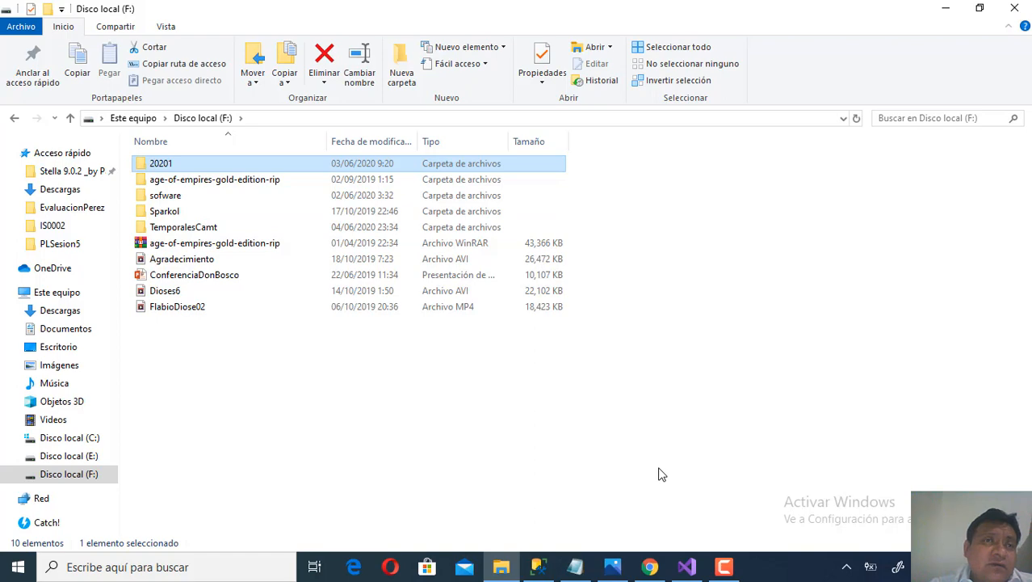
{"action": "left_click", "coordinate": [686, 568]}
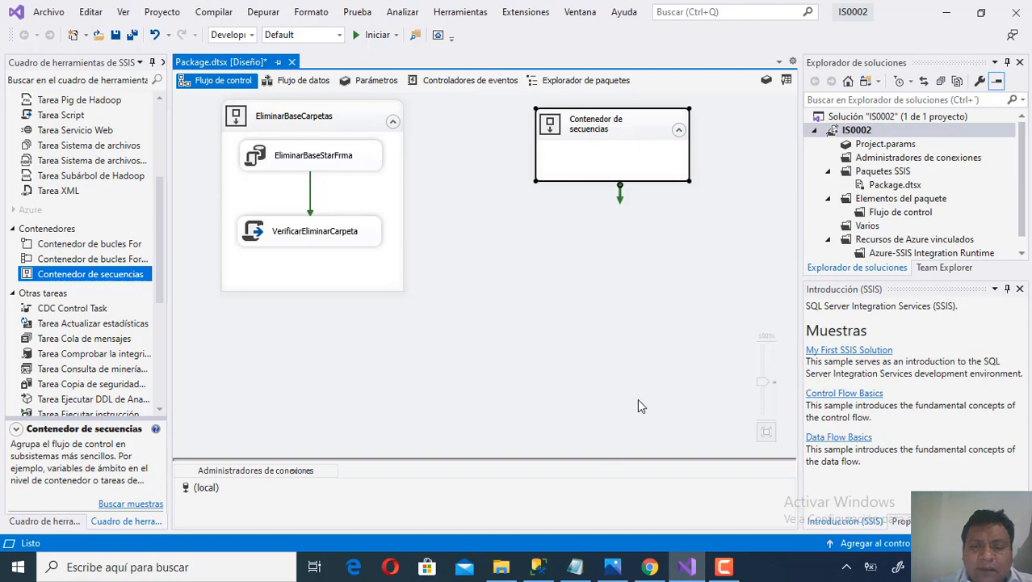
- Reopen the Notepad script and examine the F:\ServerStarFarma and Data folder paths used by the StarFarma database files
{"action": "left_click", "coordinate": [575, 567]}
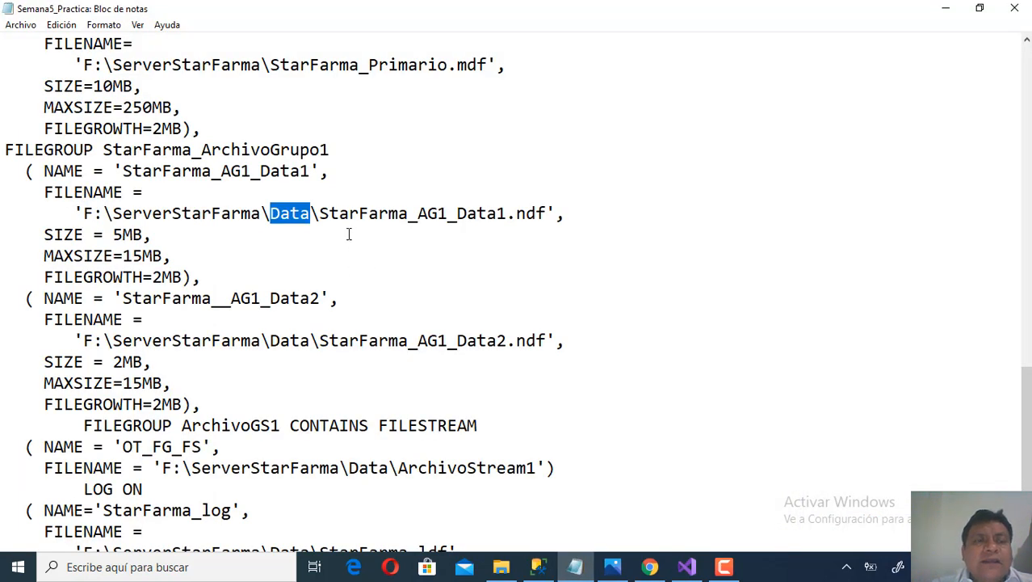
{"action": "left_click", "coordinate": [262, 66]}
{"action": "left_click_drag", "start_coordinate": [262, 66], "coordinate": [86, 65]}
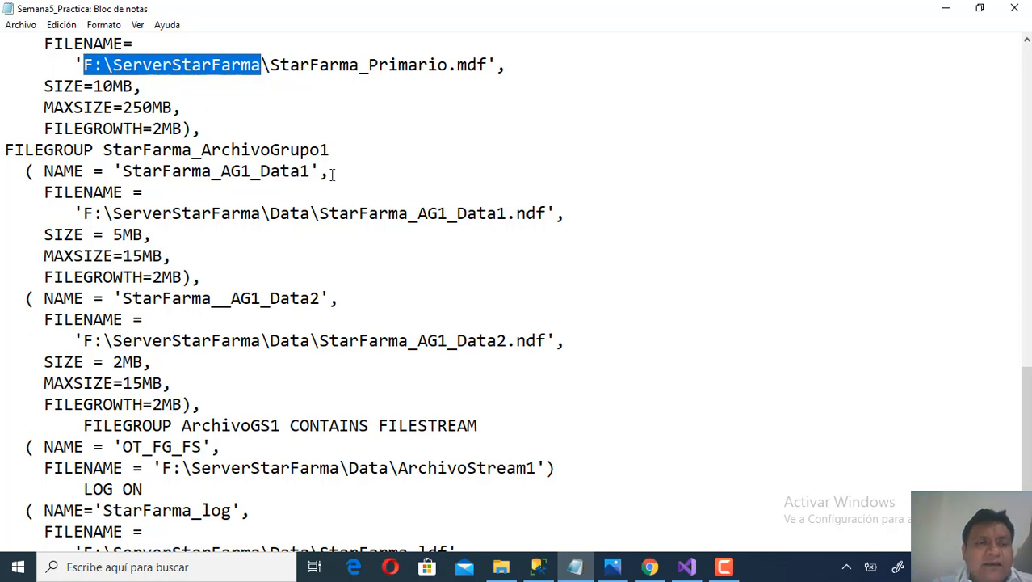
{"action": "left_click_drag", "start_coordinate": [311, 215], "coordinate": [272, 213]}
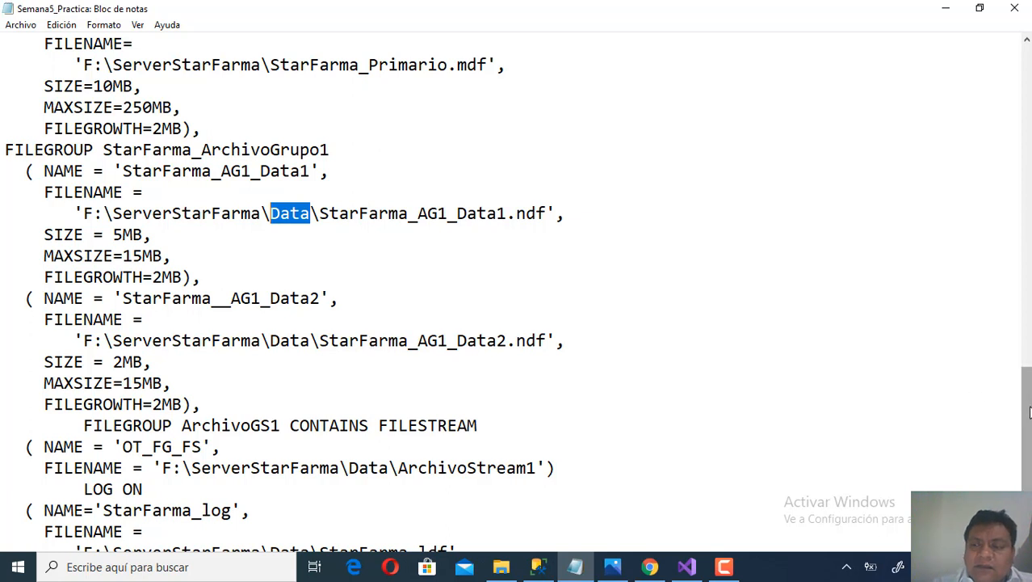
{"action": "left_click_drag", "start_coordinate": [1029, 414], "coordinate": [1028, 449]}
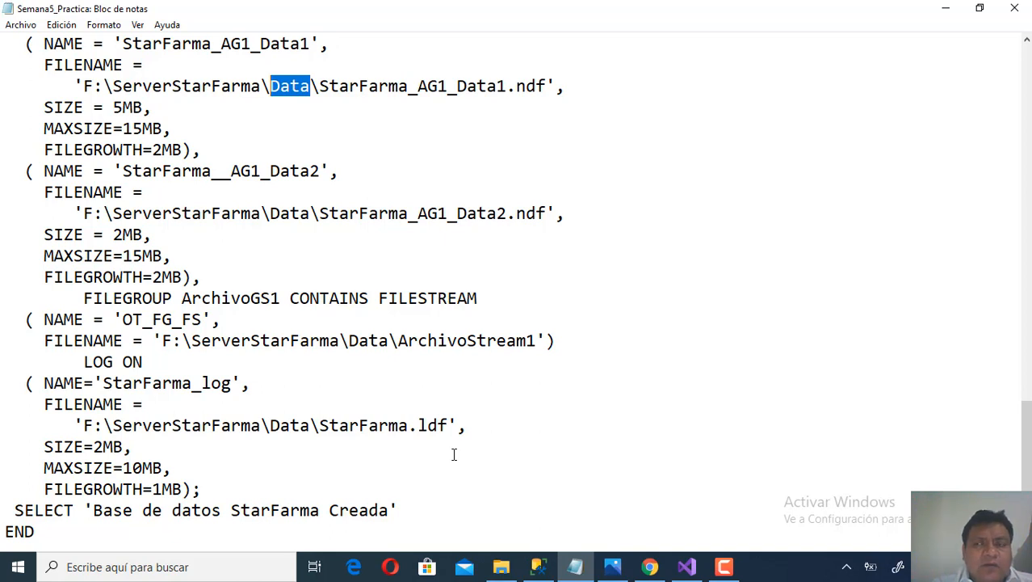
{"action": "scroll", "coordinate": [1030, 447], "scroll_direction": "up", "scroll_amount": 1}
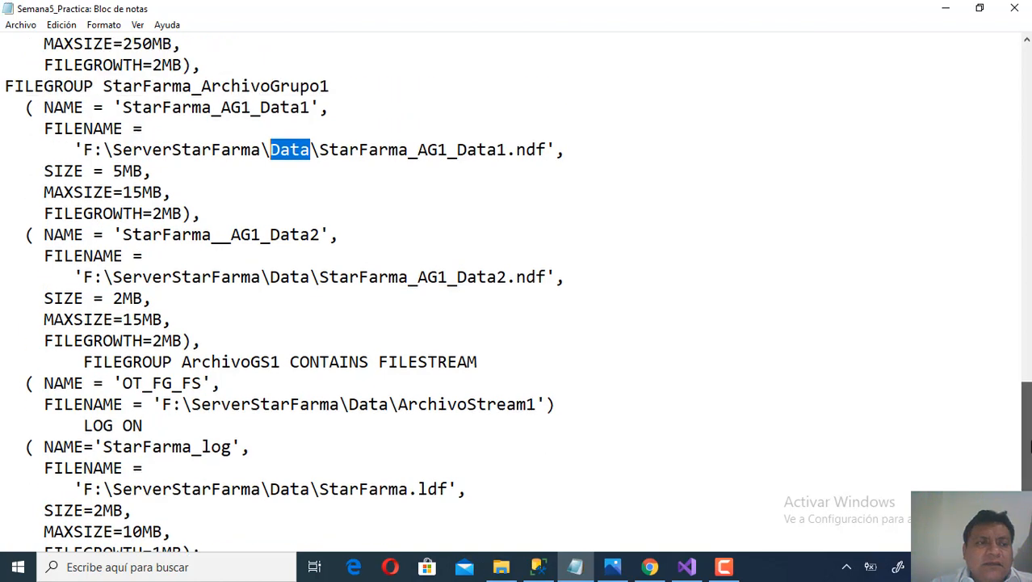
{"action": "scroll", "coordinate": [1029, 446], "scroll_direction": "up", "scroll_amount": 6}
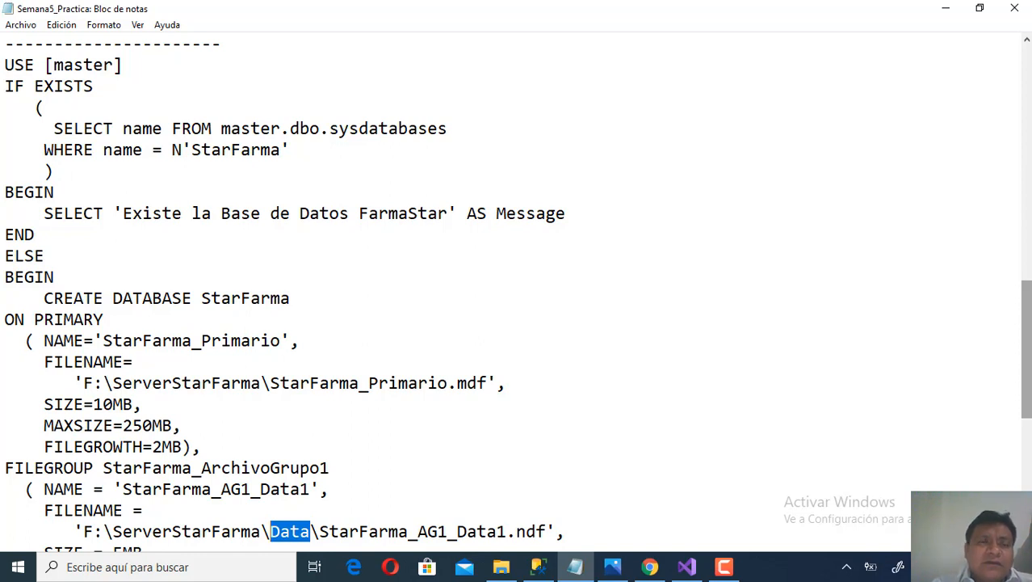
{"action": "left_click", "coordinate": [945, 8]}
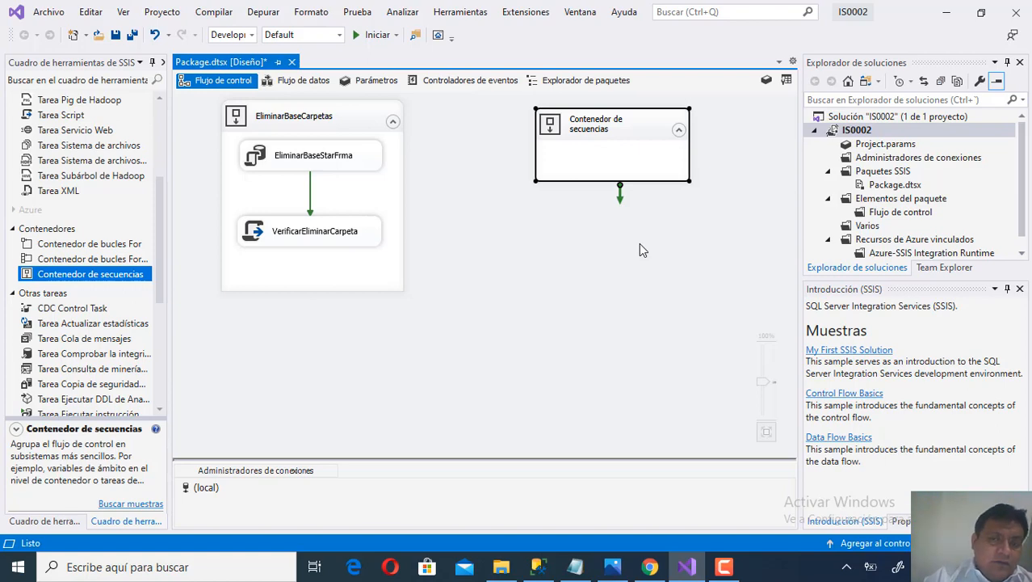
- Rename the new sequence container as CrearDirectorioBaseStarFarma
{"action": "left_click", "coordinate": [596, 129]}
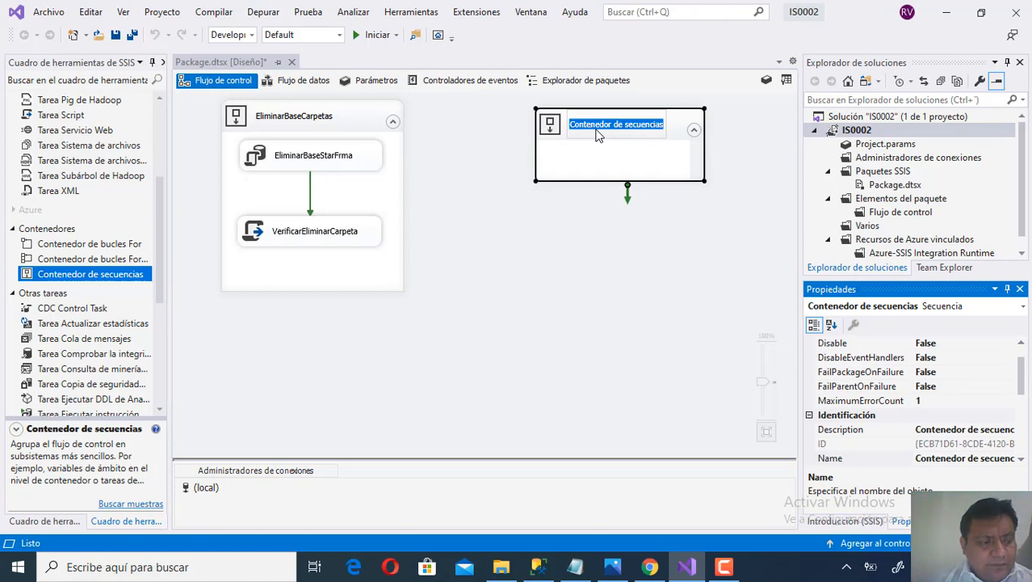
{"action": "type", "text": "Crear "}
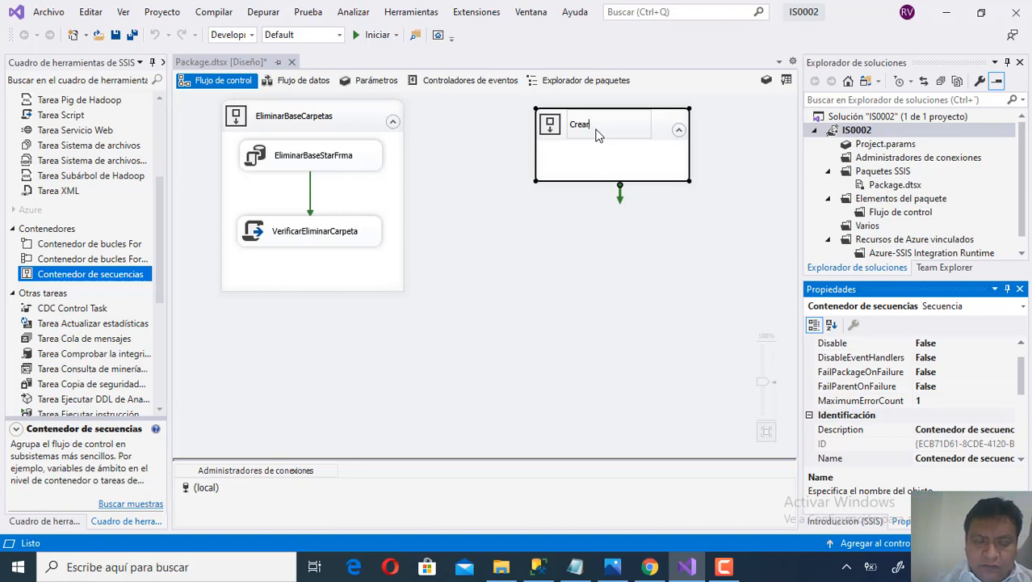
{"action": "type", "text": "Di"}
{"action": "type", "text": "tio"}
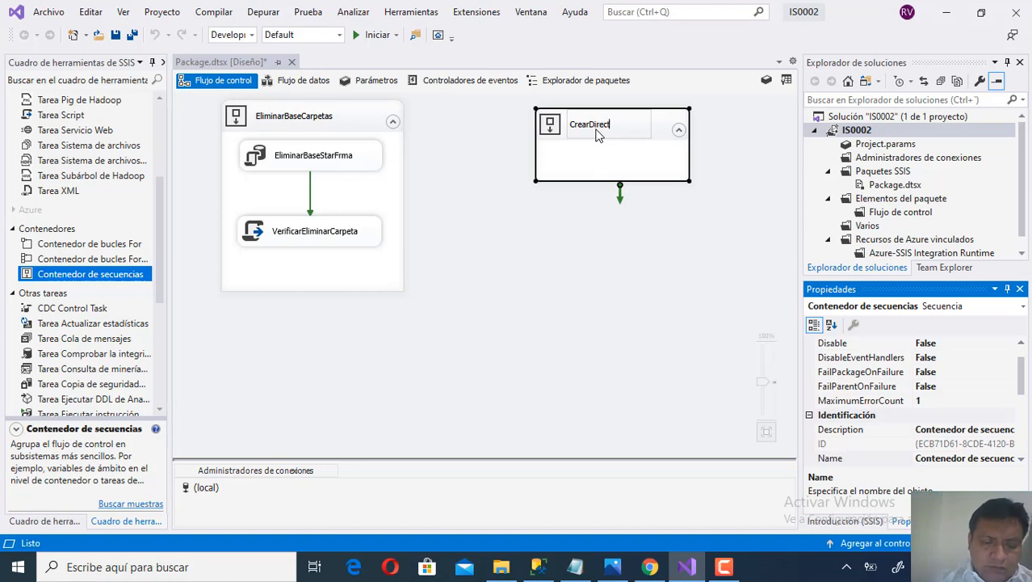
{"action": "key", "text": "BackSpace"}
{"action": "key", "text": "BackSpace"}
{"action": "key", "text": "BackSpace"}
{"action": "type", "text": "torio"}
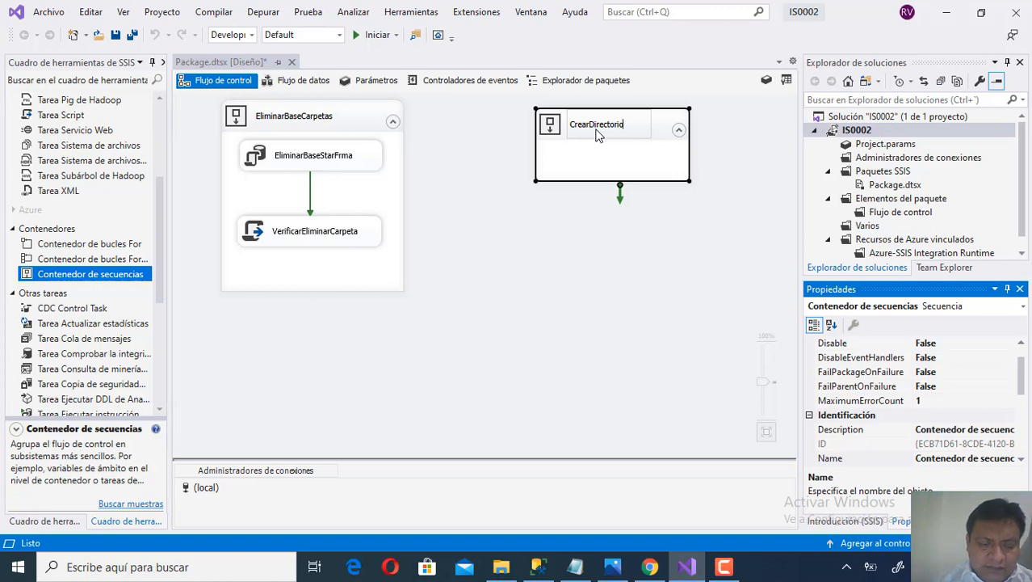
{"action": "type", "text": "Bas"}
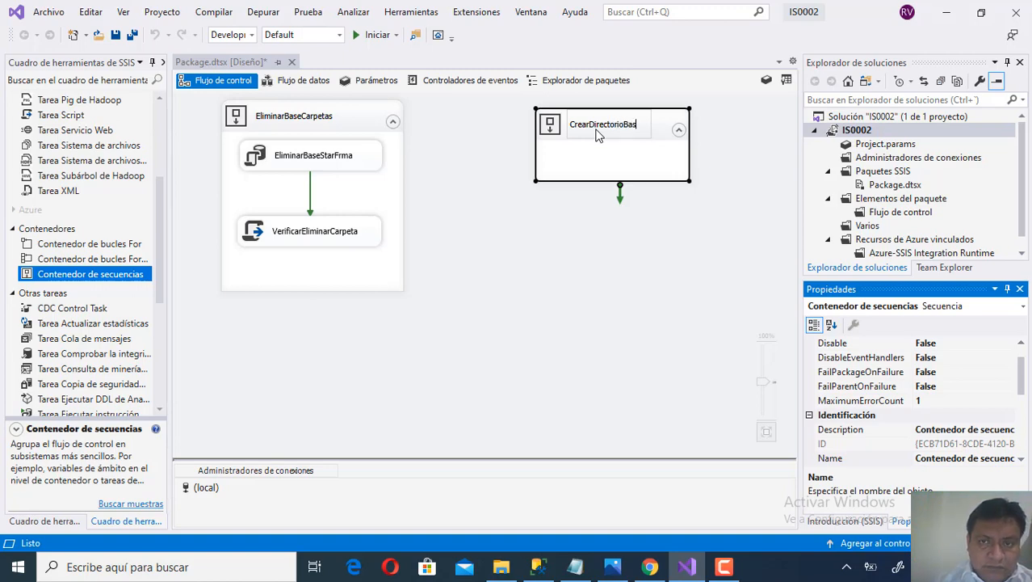
{"action": "type", "text": "eSt"}
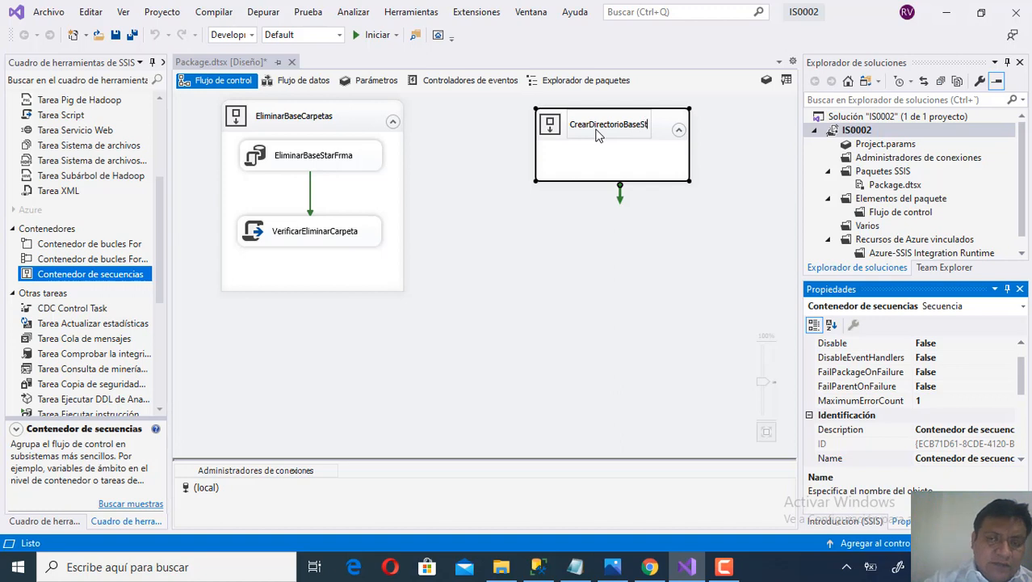
{"action": "type", "text": "arFa"}
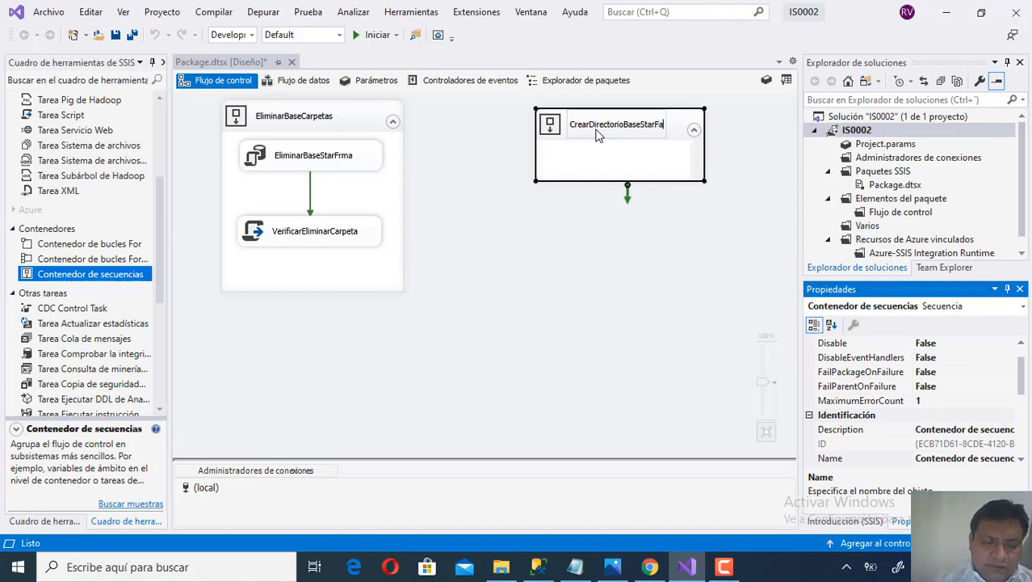
{"action": "type", "text": "rma"}
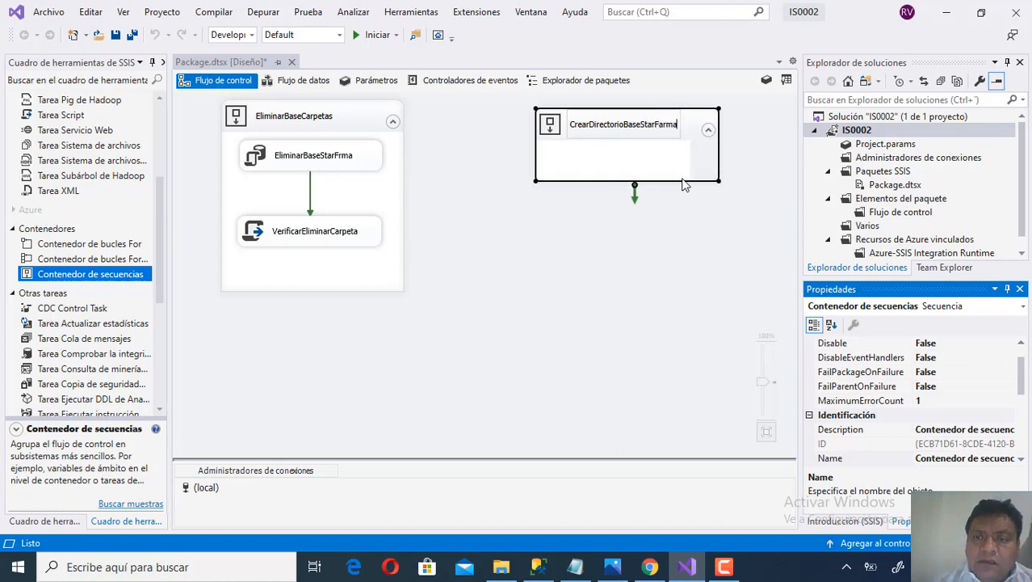
{"action": "left_click", "coordinate": [704, 205]}
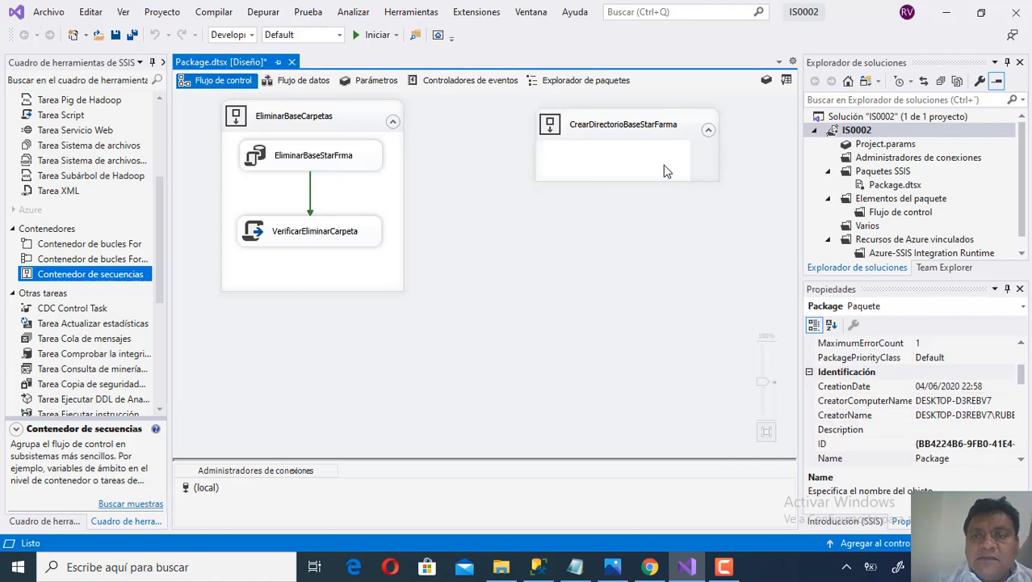
- Enlarge the CrearDirectorioBaseStarFarma container downward to roughly the height of EliminarBaseCarpetas, and deselect it
{"action": "left_click", "coordinate": [664, 170]}
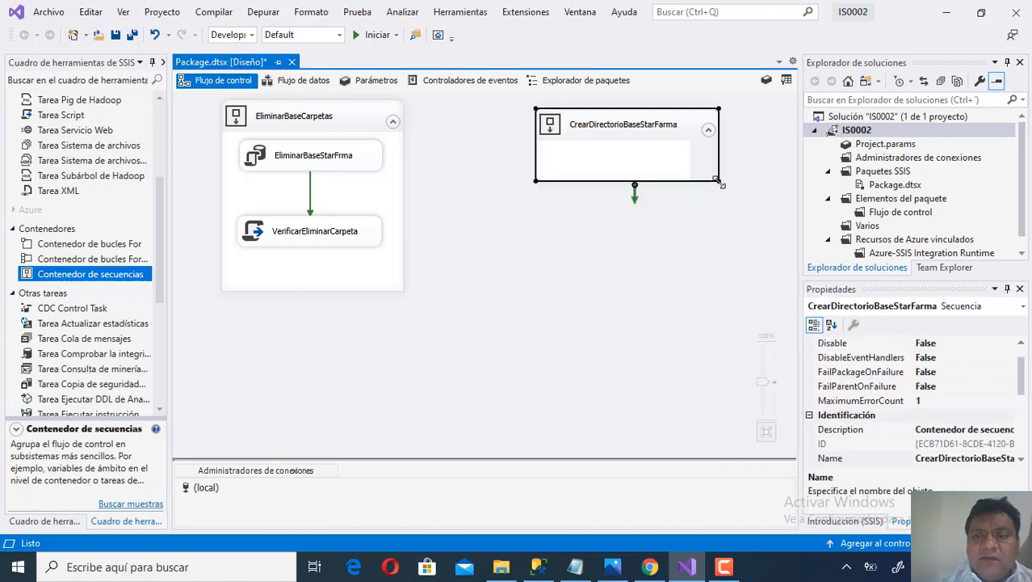
{"action": "left_click_drag", "start_coordinate": [718, 181], "coordinate": [730, 289]}
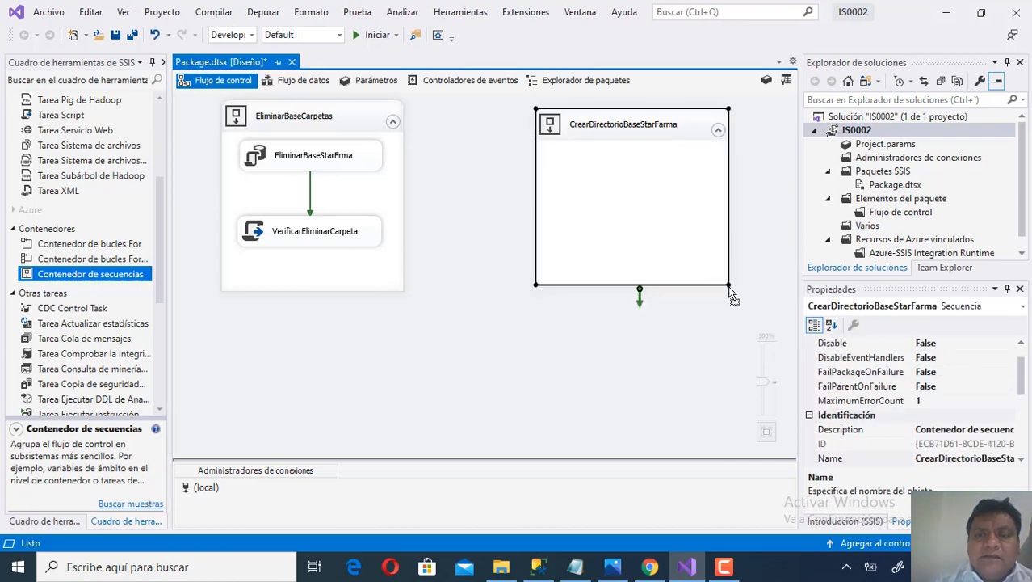
{"action": "left_click", "coordinate": [707, 337]}
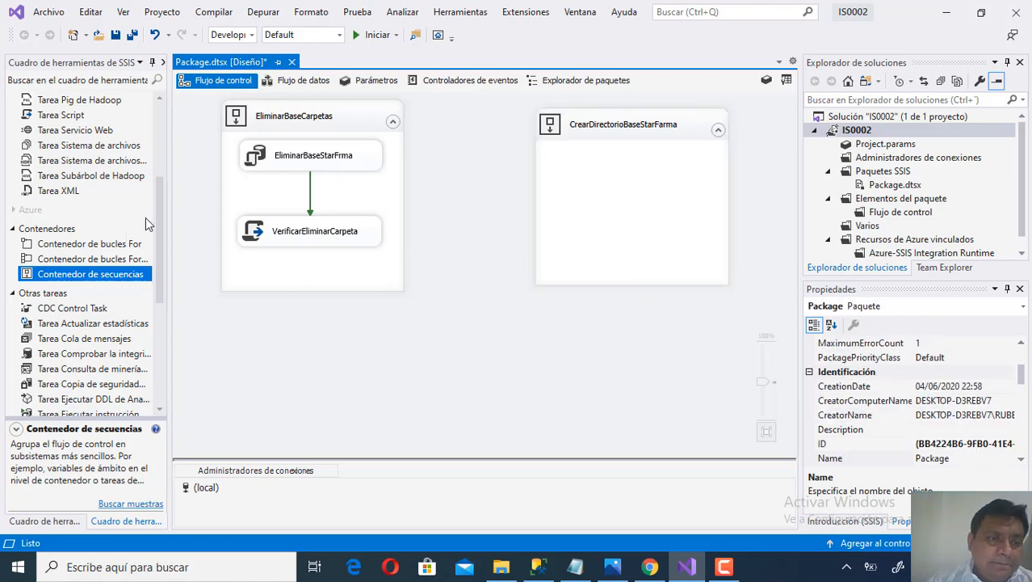
- Add a Tarea Sistema de archivos inside the CrearDirectorioBaseStarFarma container and position it just below the container's header
{"action": "left_click_drag", "start_coordinate": [159, 217], "coordinate": [169, 313]}
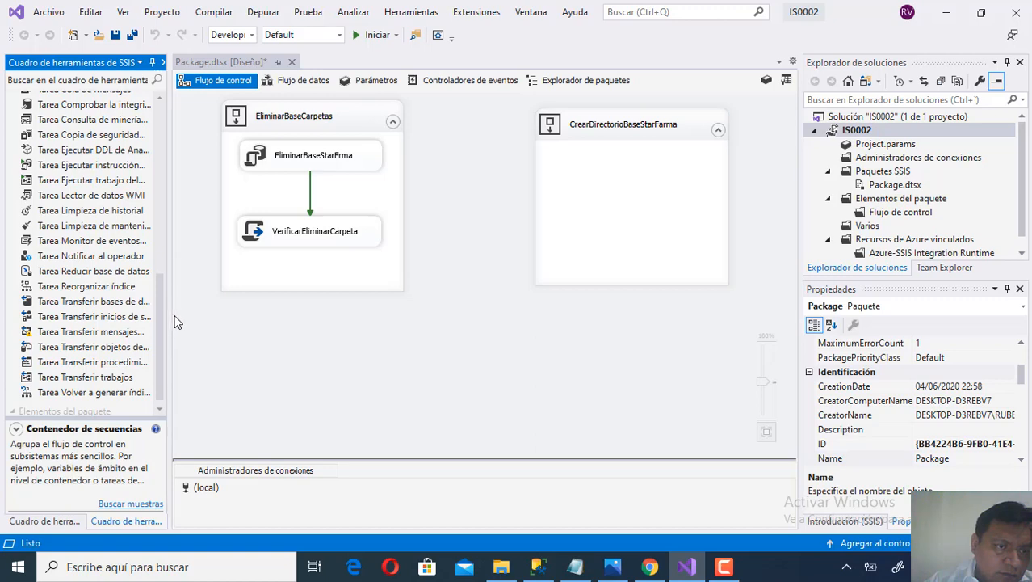
{"action": "left_click_drag", "start_coordinate": [162, 352], "coordinate": [158, 92]}
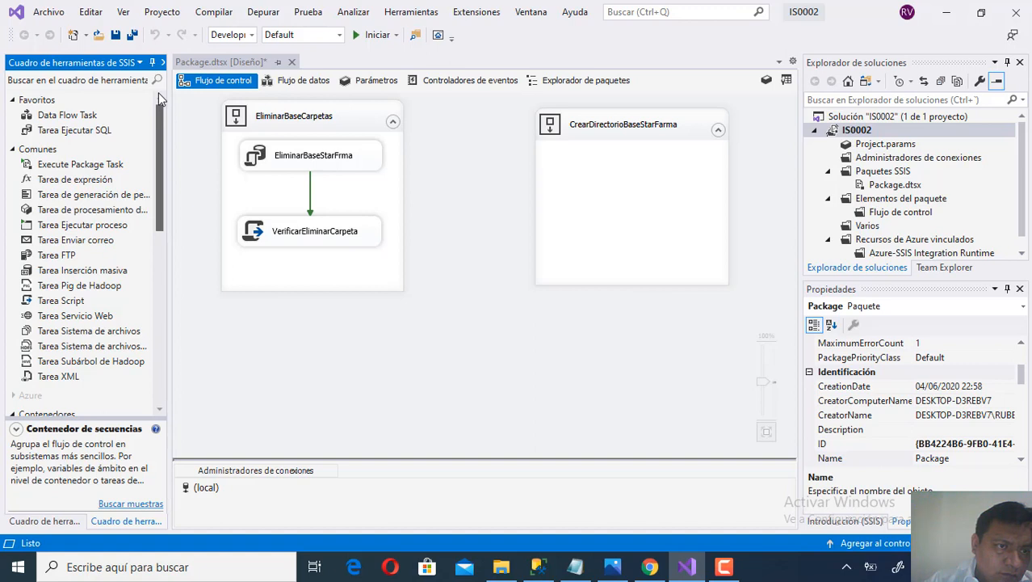
{"action": "left_click_drag", "start_coordinate": [159, 92], "coordinate": [159, 92]}
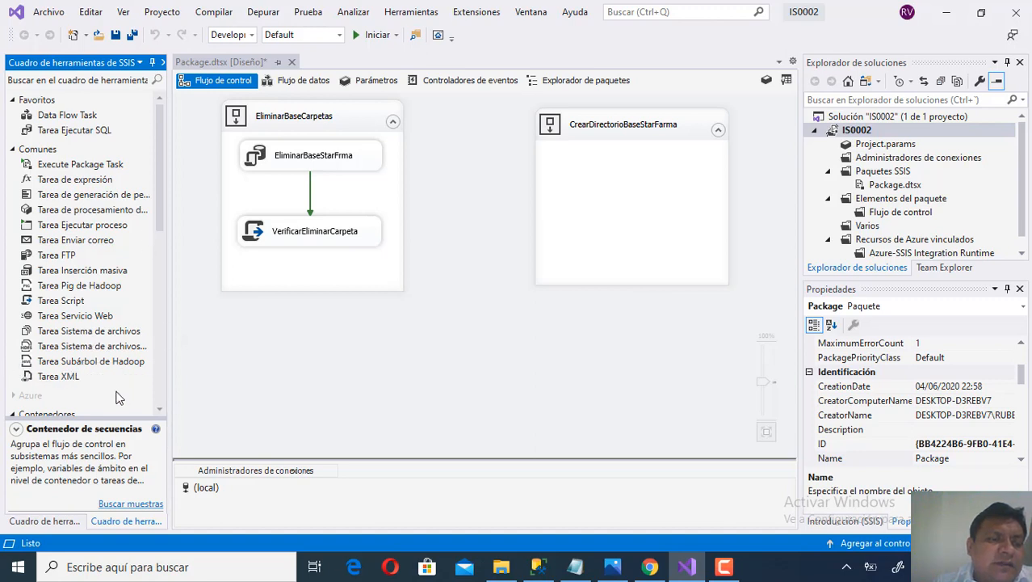
{"action": "left_click", "coordinate": [98, 333]}
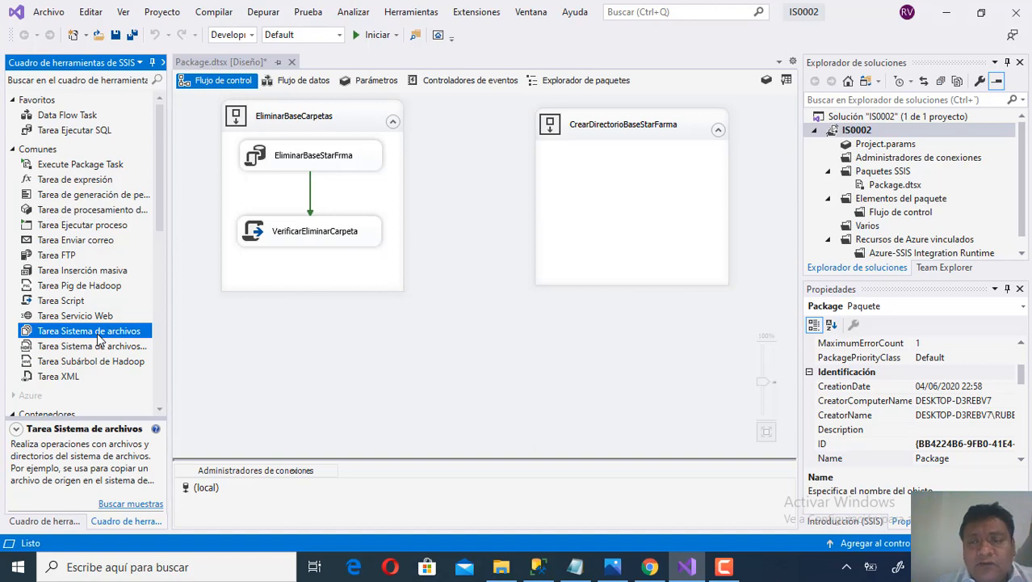
{"action": "left_click_drag", "start_coordinate": [98, 335], "coordinate": [614, 171]}
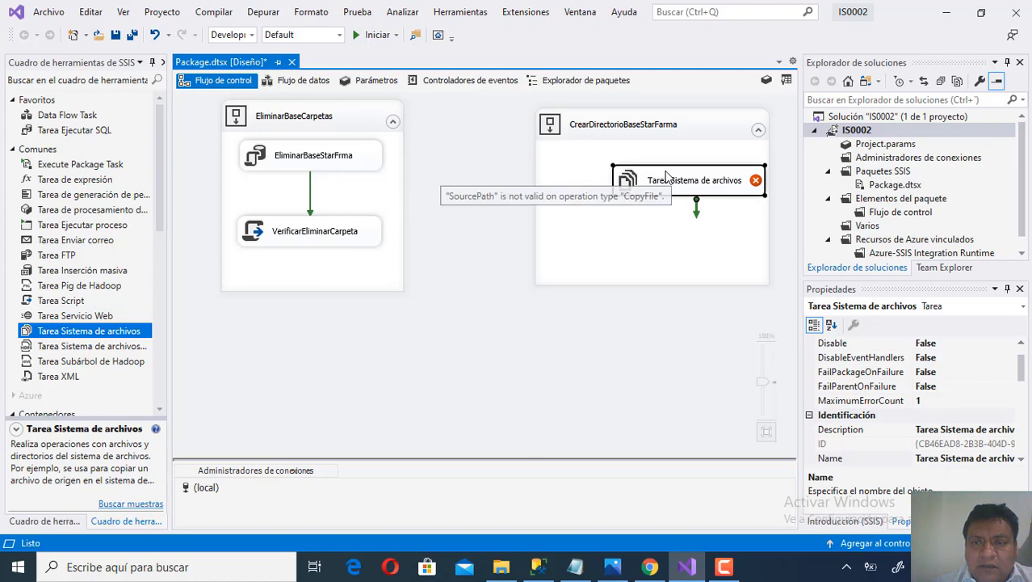
{"action": "left_click_drag", "start_coordinate": [656, 176], "coordinate": [636, 158]}
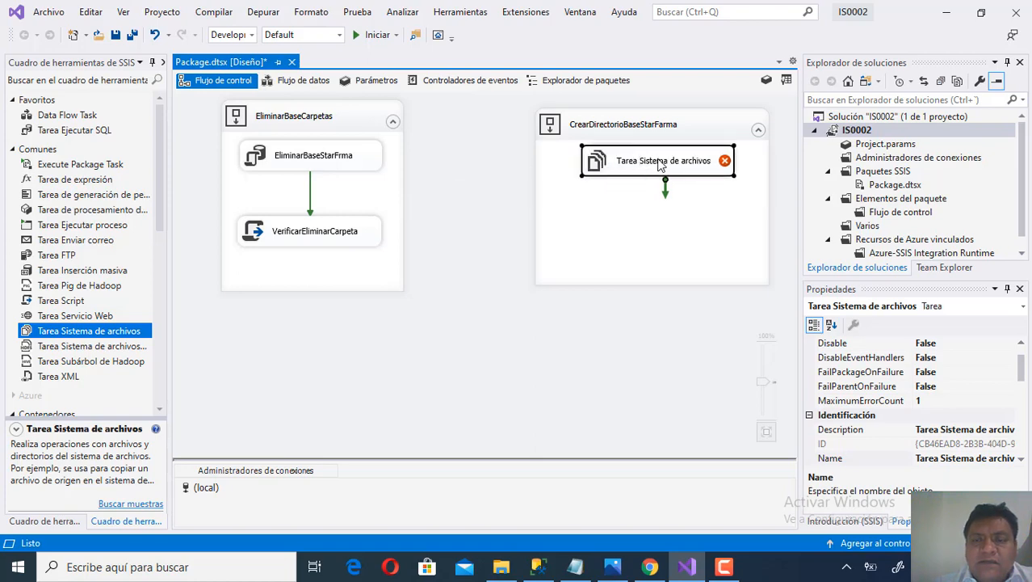
- Open the new file system task for editing and set its operation to Crear directorio
{"action": "right_click", "coordinate": [658, 162]}
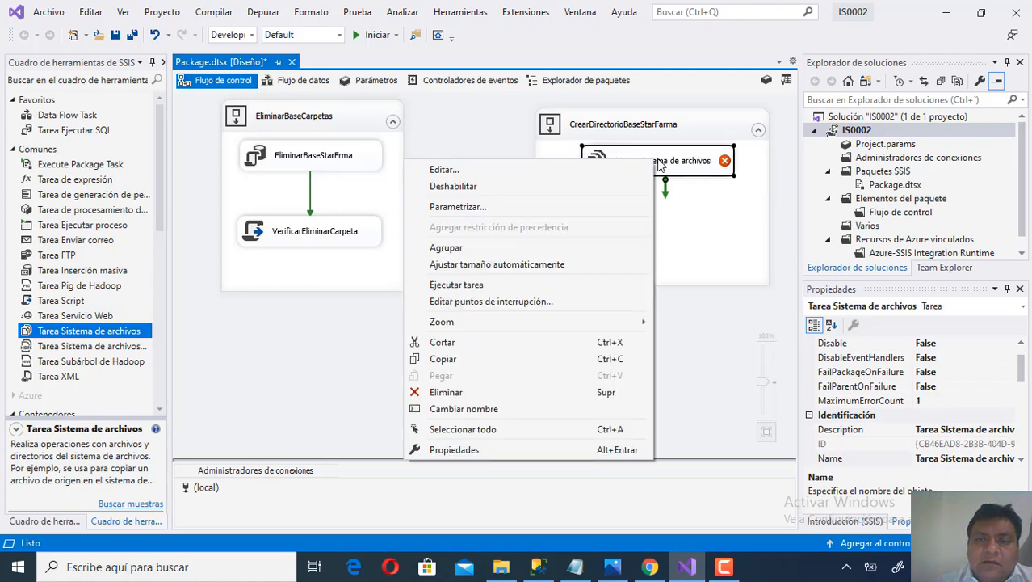
{"action": "left_click", "coordinate": [583, 173]}
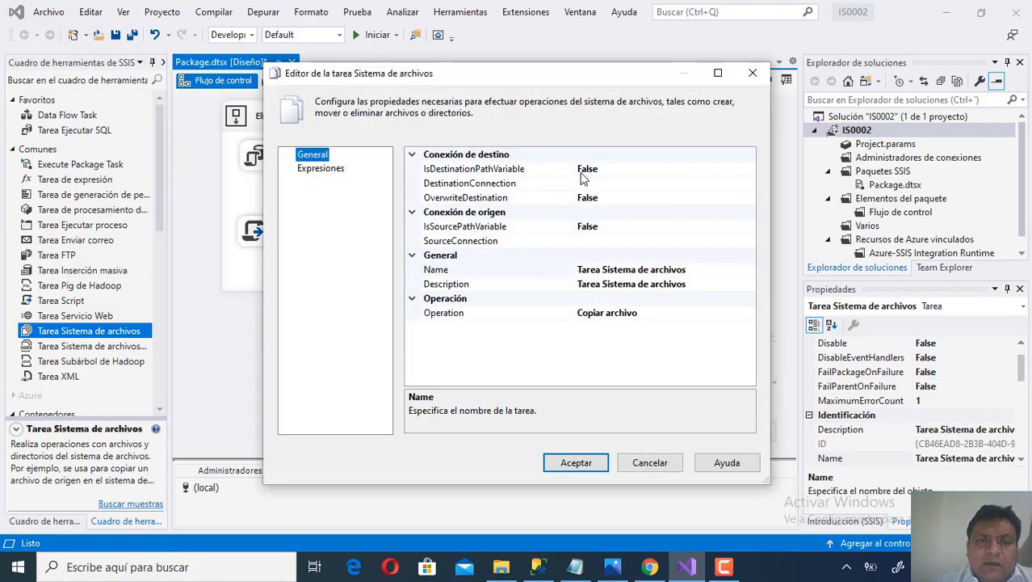
{"action": "left_click", "coordinate": [672, 311]}
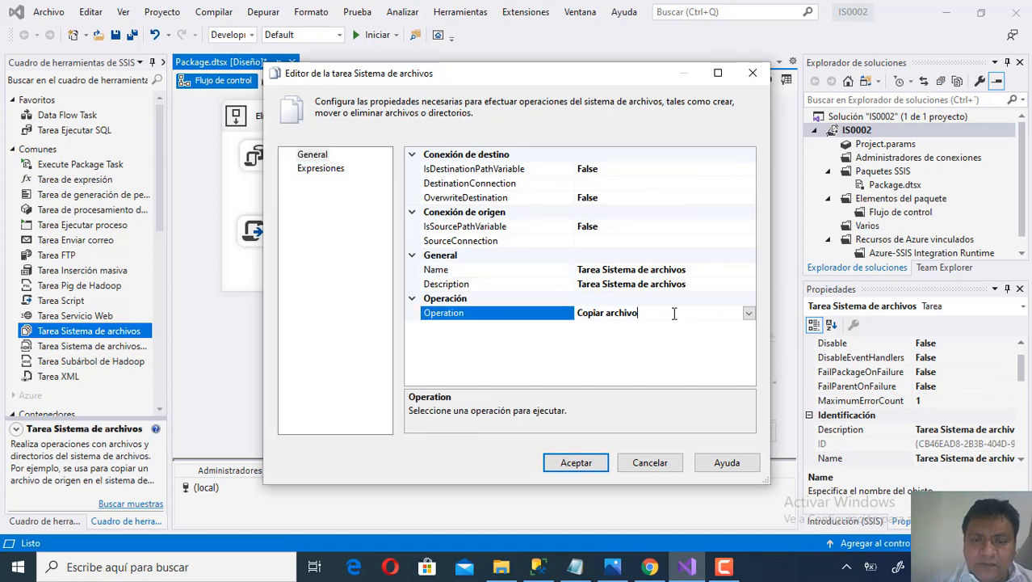
{"action": "left_click", "coordinate": [749, 314]}
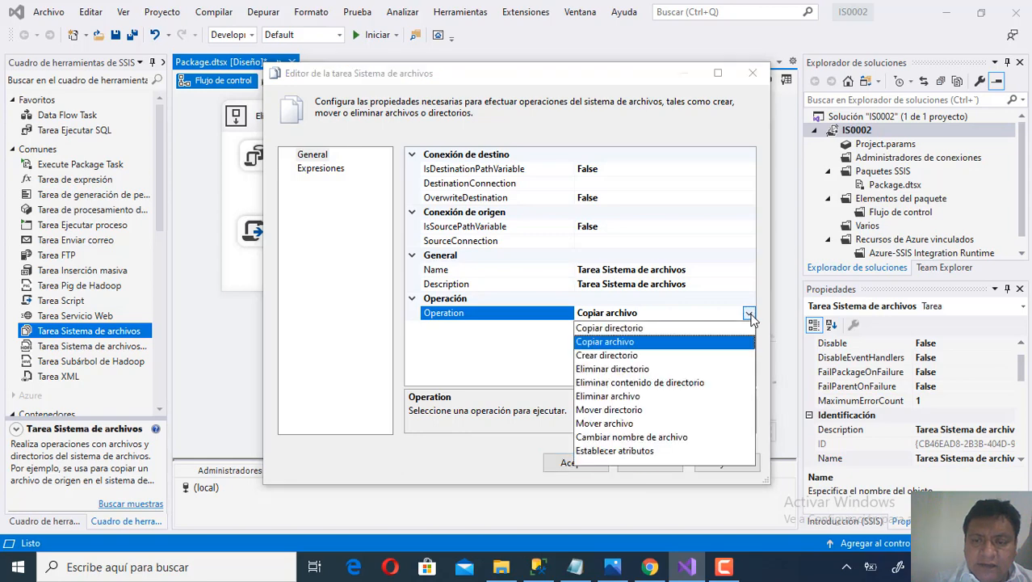
{"action": "left_click", "coordinate": [642, 356]}
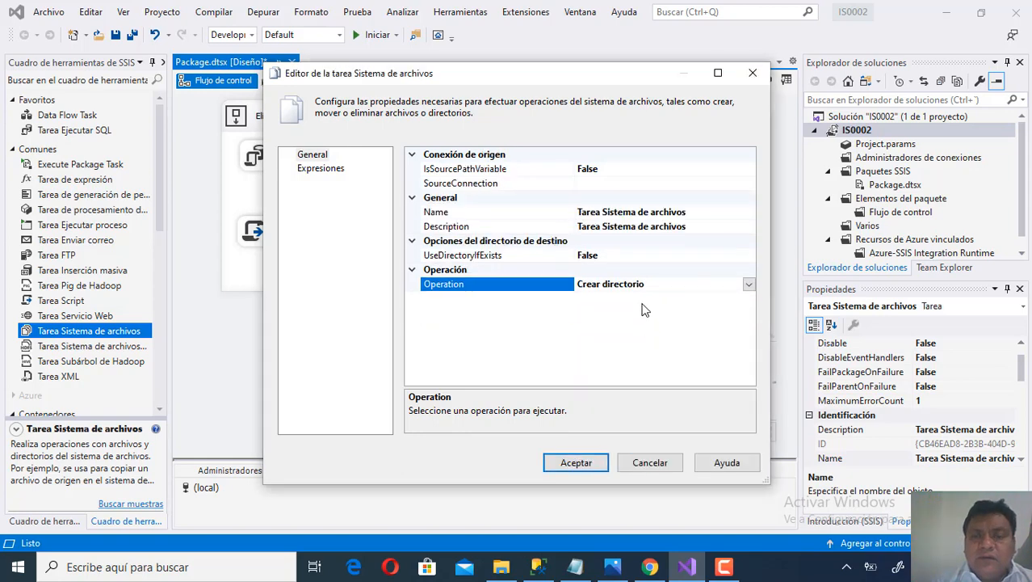
- Name the file system task CrearDirectorioStarFarma
{"action": "left_click", "coordinate": [693, 212]}
{"action": "left_click_drag", "start_coordinate": [691, 212], "coordinate": [561, 208]}
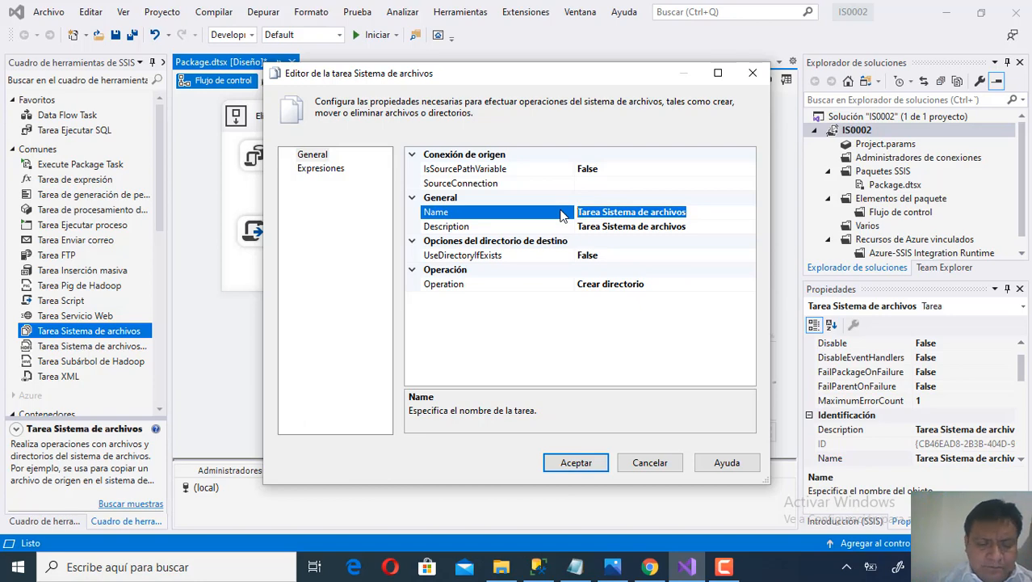
{"action": "type", "text": "Crear"}
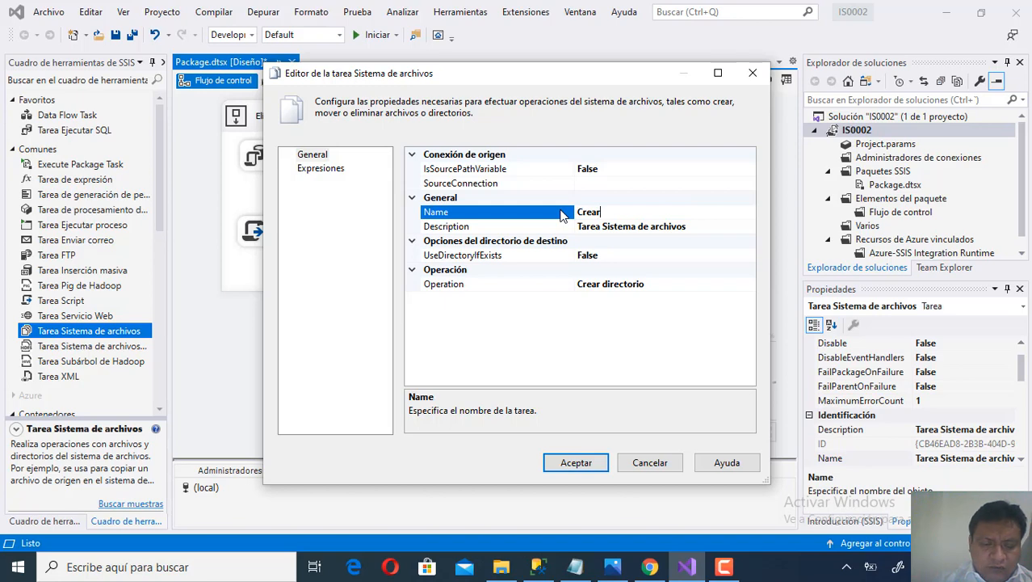
{"action": "type", "text": "Director"}
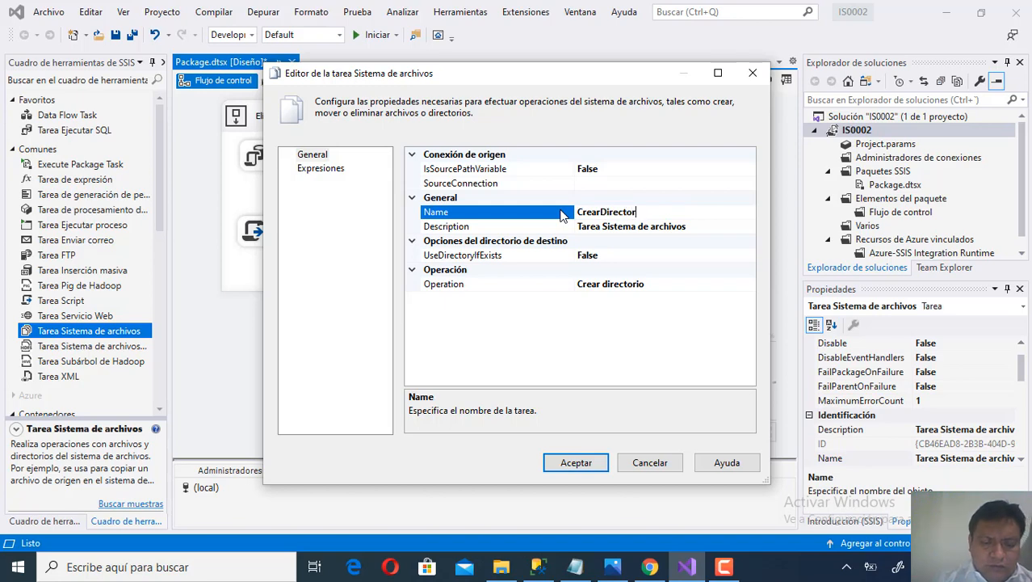
{"action": "type", "text": "ioStarF"}
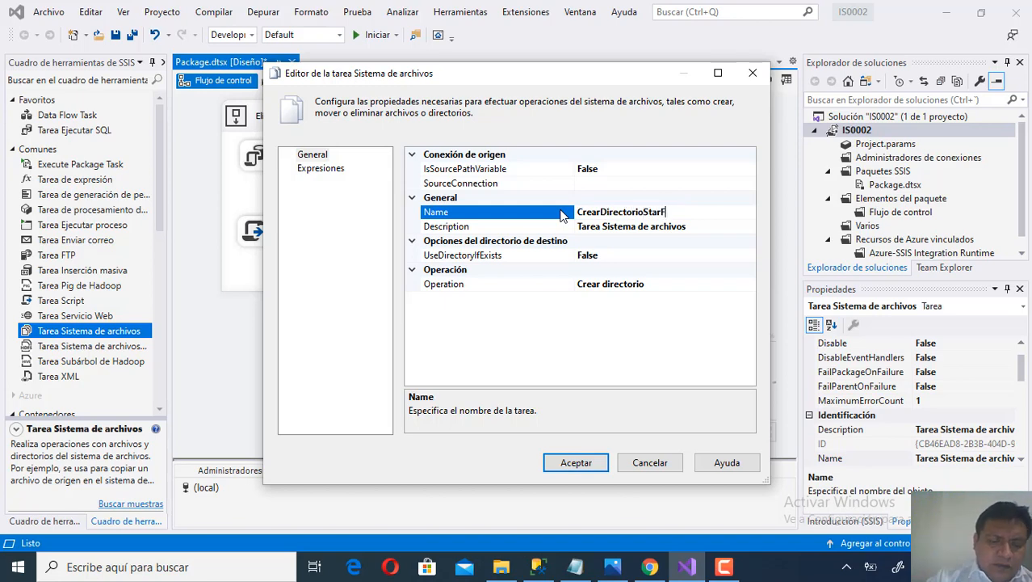
{"action": "type", "text": "arma"}
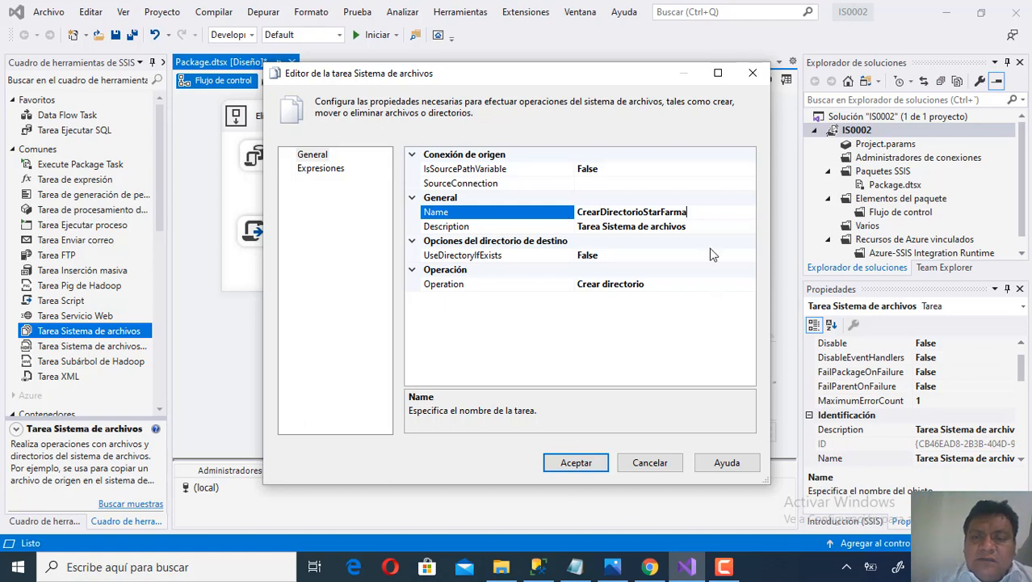
- Set the task's description to "Creara el directorio ServerStarFarma"
{"action": "left_click", "coordinate": [696, 229]}
{"action": "left_click", "coordinate": [602, 226]}
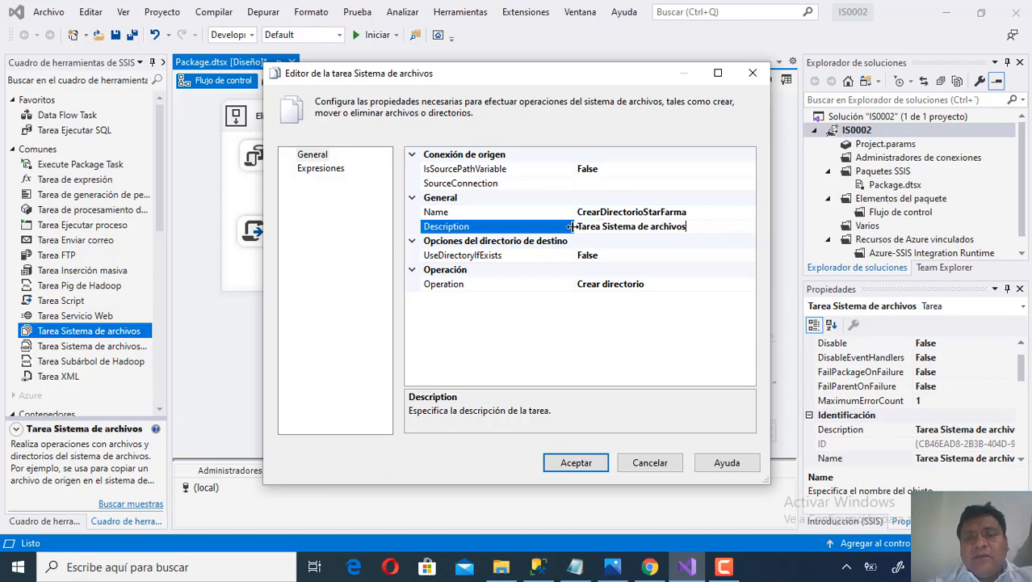
{"action": "left_click", "coordinate": [696, 226]}
{"action": "left_click_drag", "start_coordinate": [702, 226], "coordinate": [564, 225]}
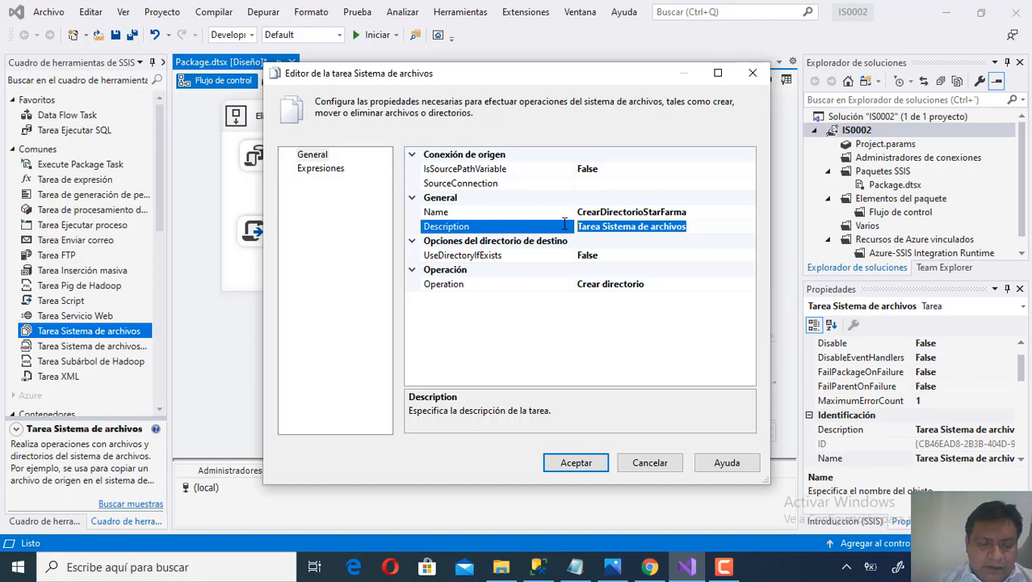
{"action": "type", "text": "Crearar"}
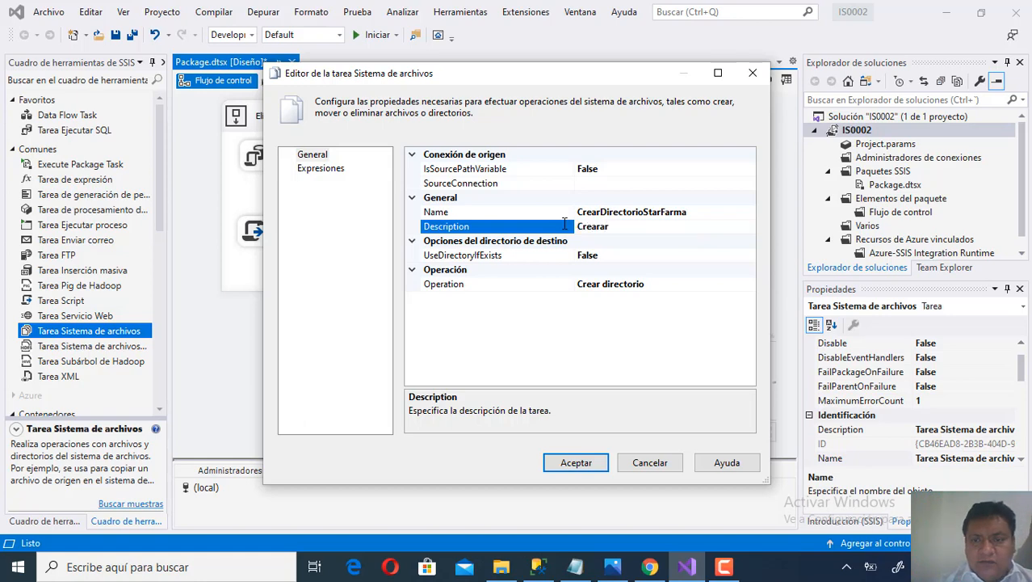
{"action": "key", "text": "BackSpace"}
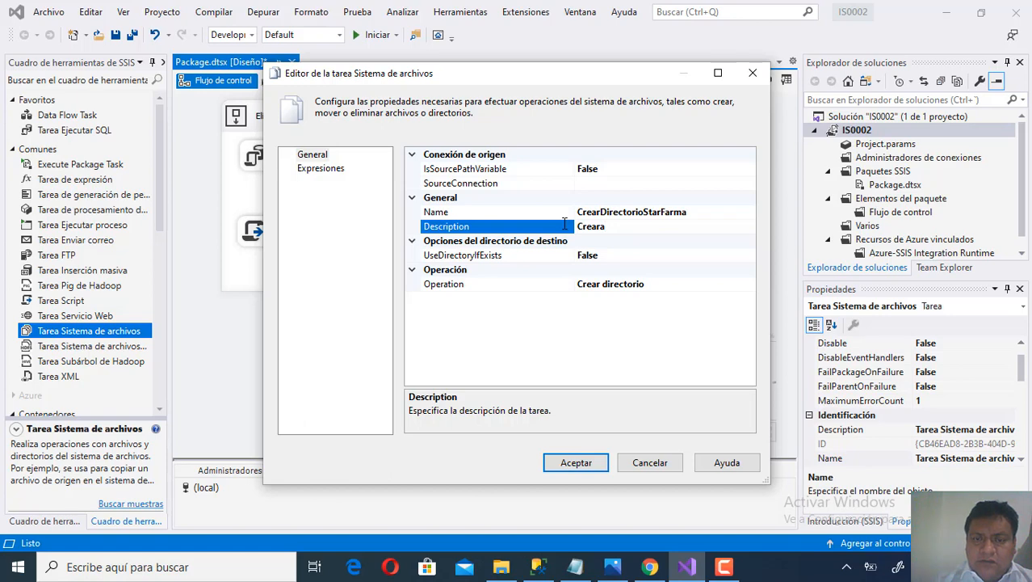
{"action": "type", "text": "el direc"}
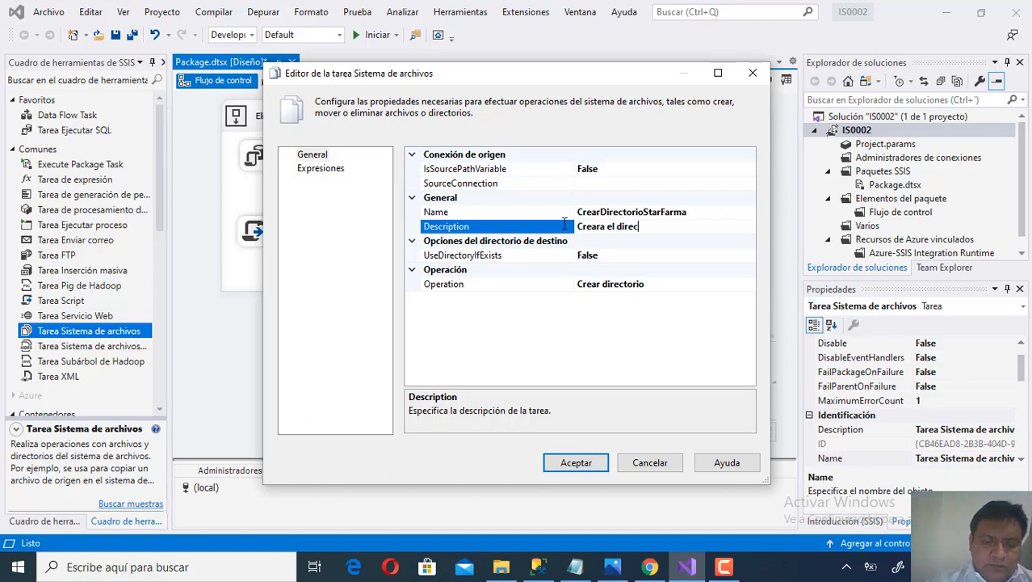
{"action": "type", "text": "torio Se"}
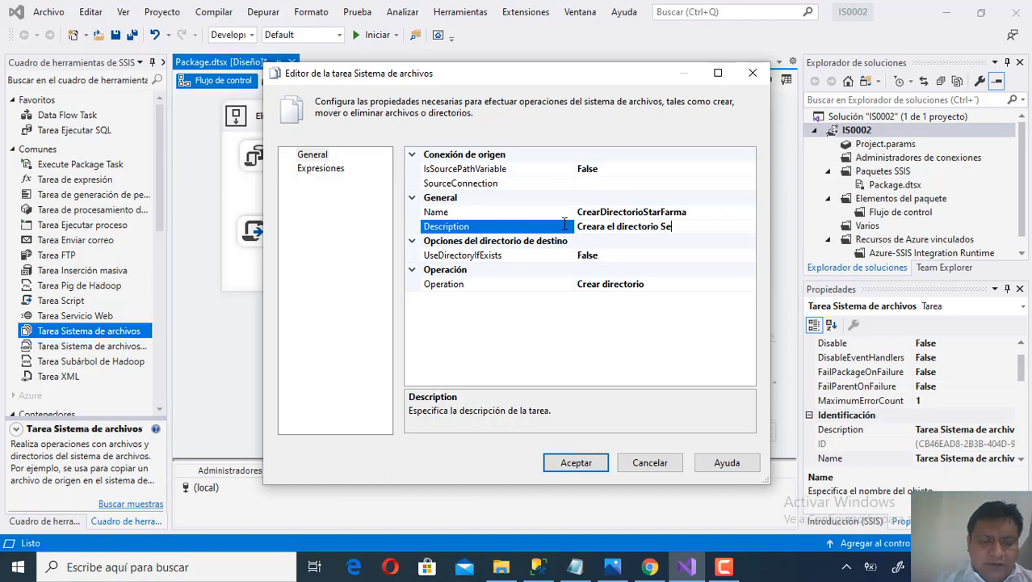
{"action": "type", "text": "rverSta"}
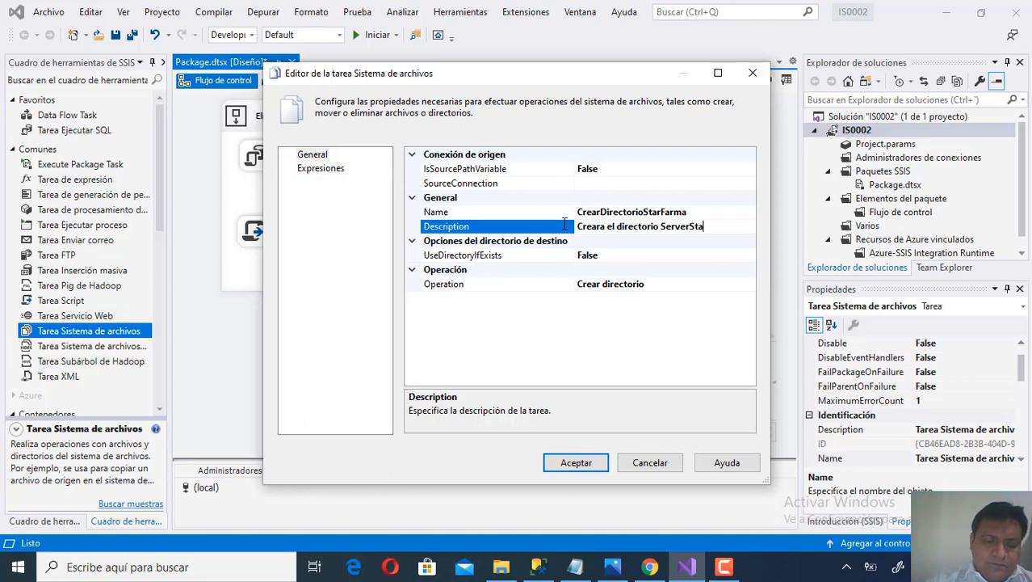
{"action": "type", "text": "rFarma"}
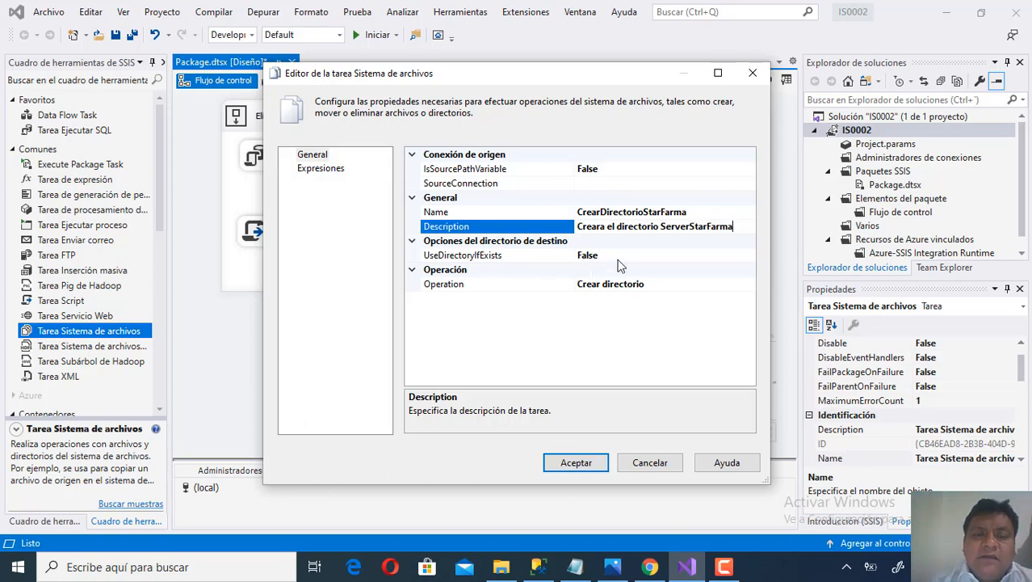
- Set IsSourcePathVariable to True so the task takes its source path from a variable
{"action": "left_click", "coordinate": [524, 260]}
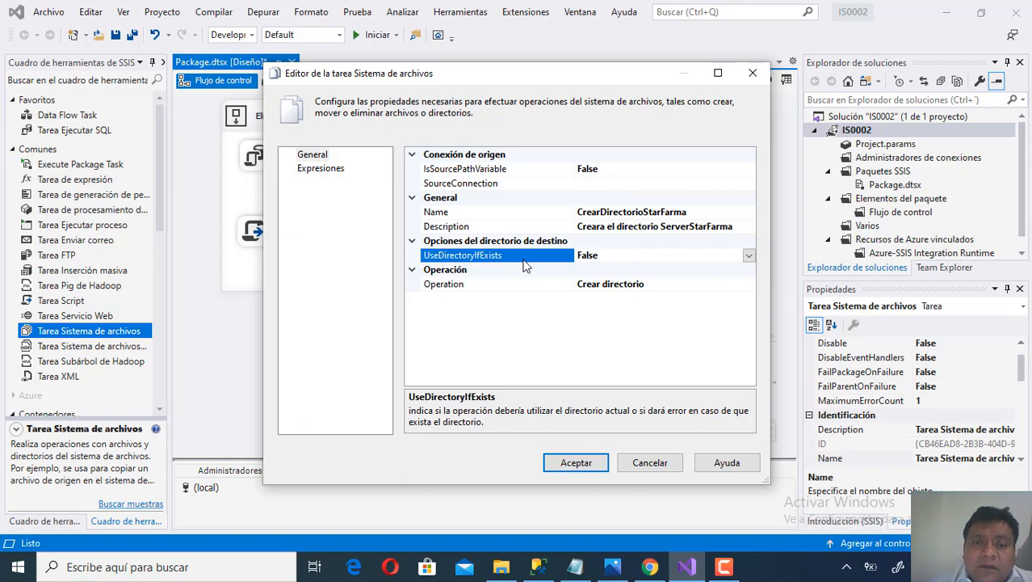
{"action": "left_click", "coordinate": [622, 169]}
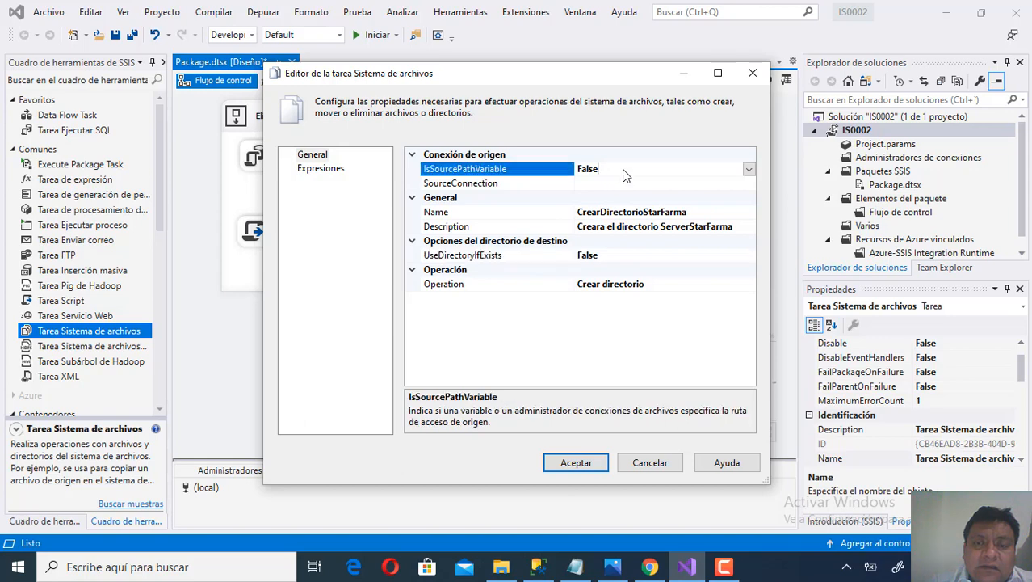
{"action": "left_click", "coordinate": [750, 169]}
{"action": "left_click", "coordinate": [749, 170]}
{"action": "left_click", "coordinate": [750, 169]}
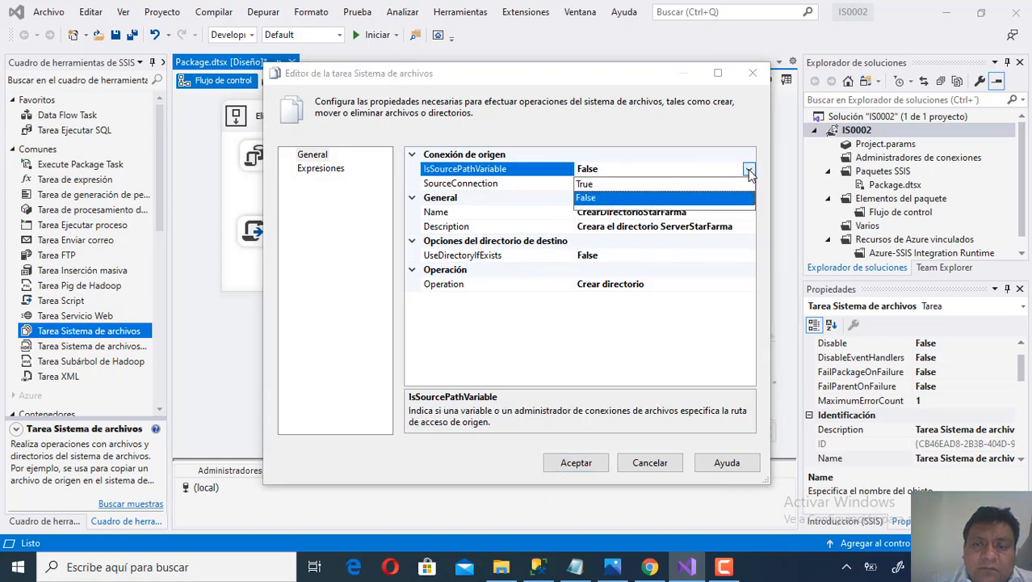
{"action": "left_click", "coordinate": [672, 185]}
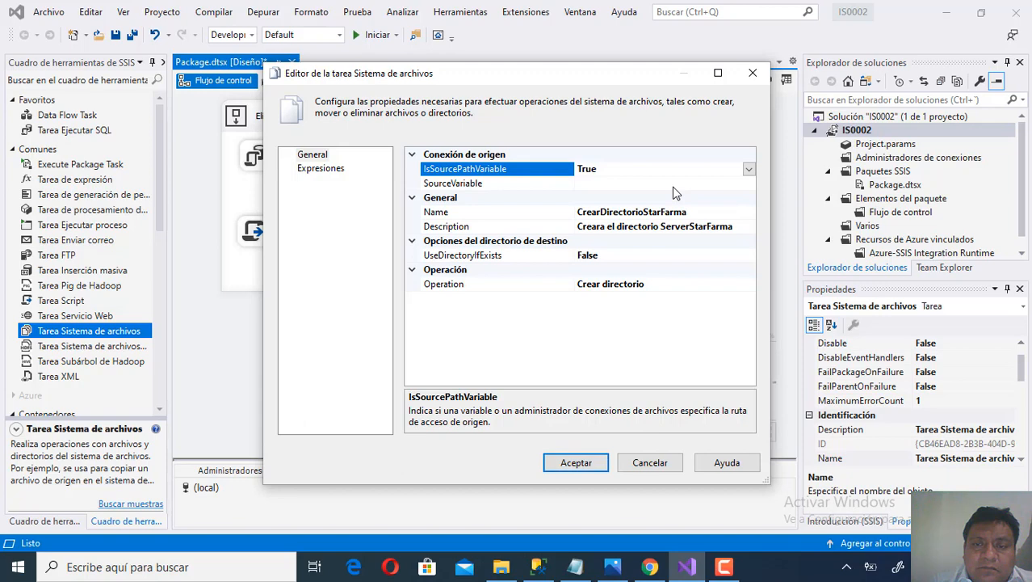
- Choose User::CarpetaServer as the task's SourceVariable and accept the task configuration
{"action": "left_click", "coordinate": [671, 184]}
{"action": "left_click", "coordinate": [750, 185]}
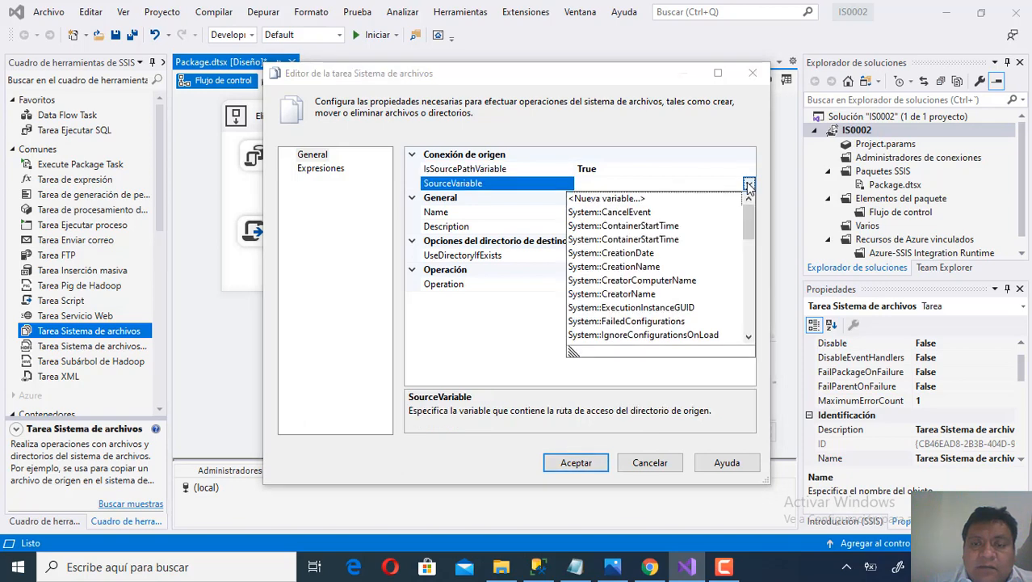
{"action": "left_click_drag", "start_coordinate": [749, 218], "coordinate": [756, 330]}
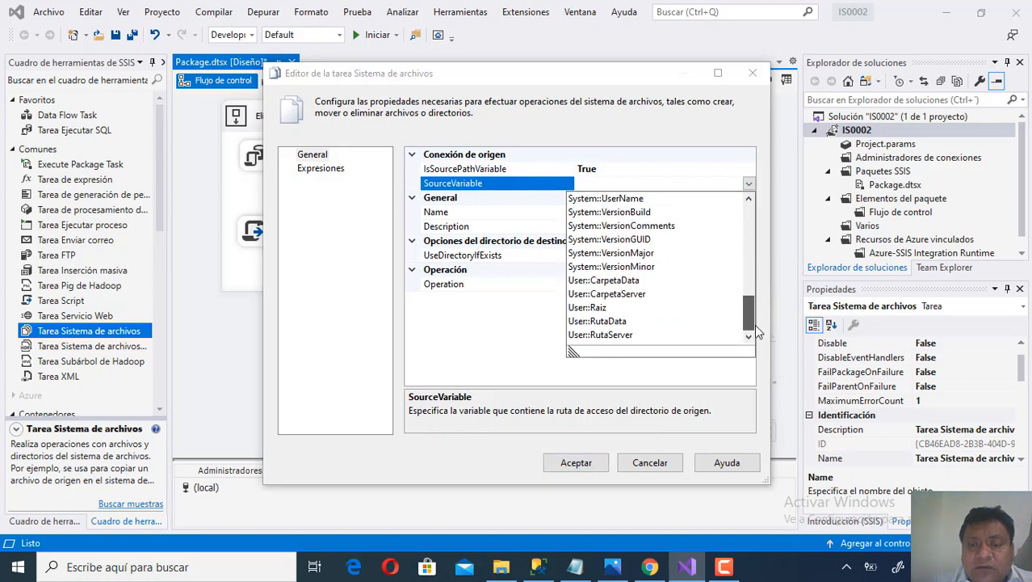
{"action": "left_click", "coordinate": [634, 294]}
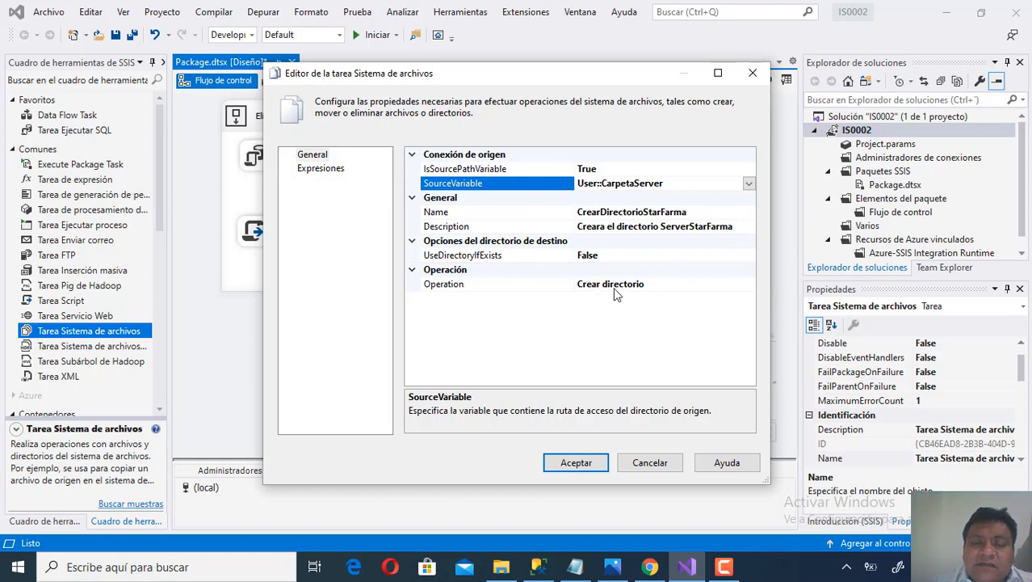
{"action": "left_click", "coordinate": [576, 463]}
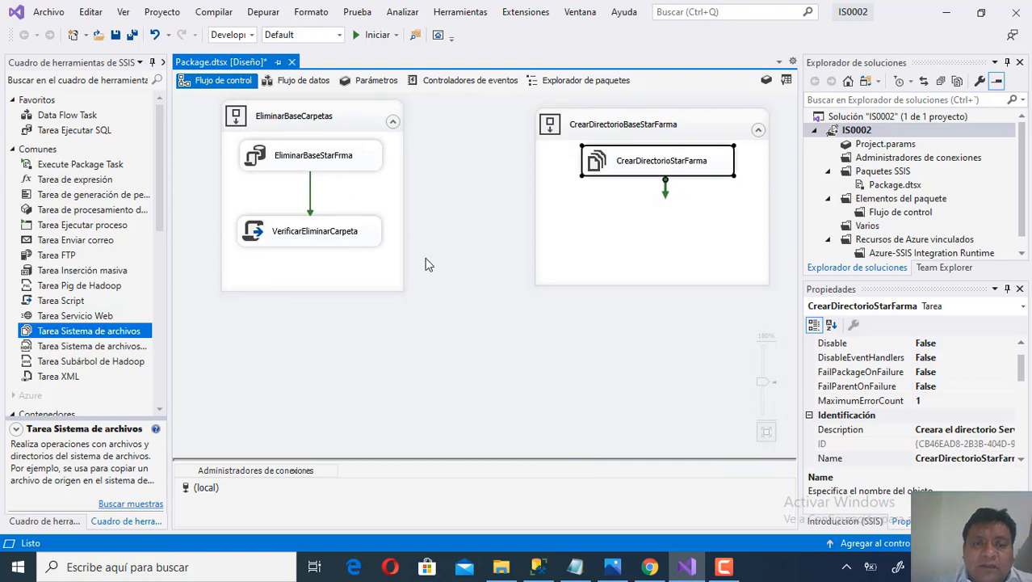
- Link EliminarBaseCarpetas to CrearDirectorioBaseStarFarma with a precedence constraint and run the package
{"action": "left_click", "coordinate": [356, 130]}
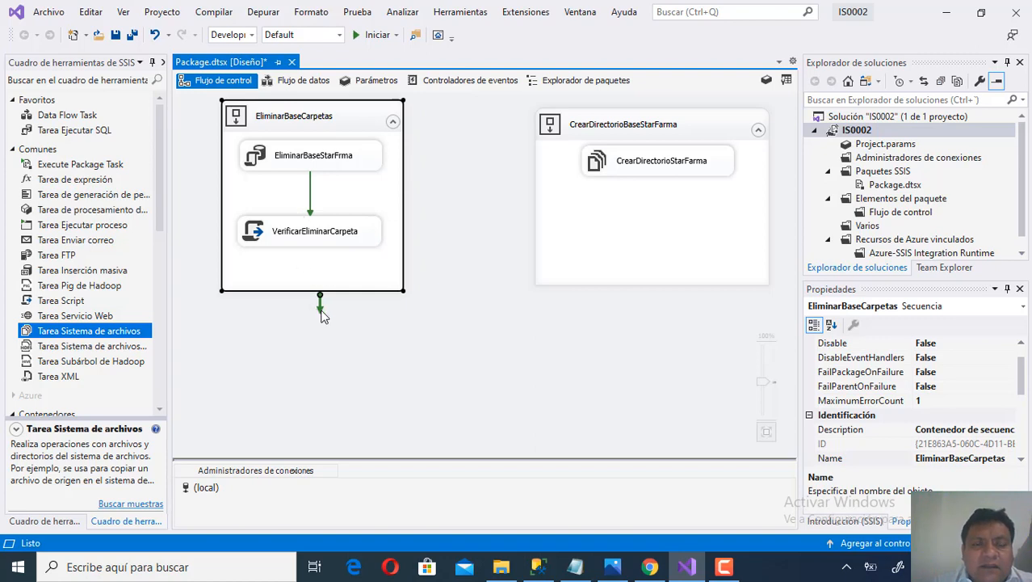
{"action": "mouse_move", "coordinate": [320, 315]}
{"action": "left_mouse_down"}
{"action": "mouse_move", "coordinate": [320, 306]}
{"action": "mouse_move", "coordinate": [551, 212]}
{"action": "left_mouse_up"}
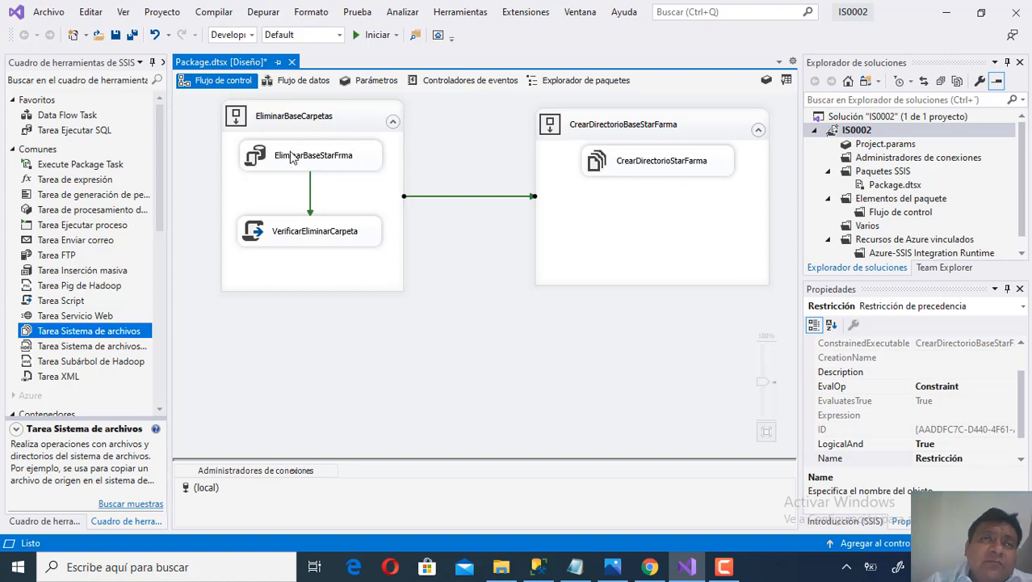
{"action": "left_click", "coordinate": [367, 38]}
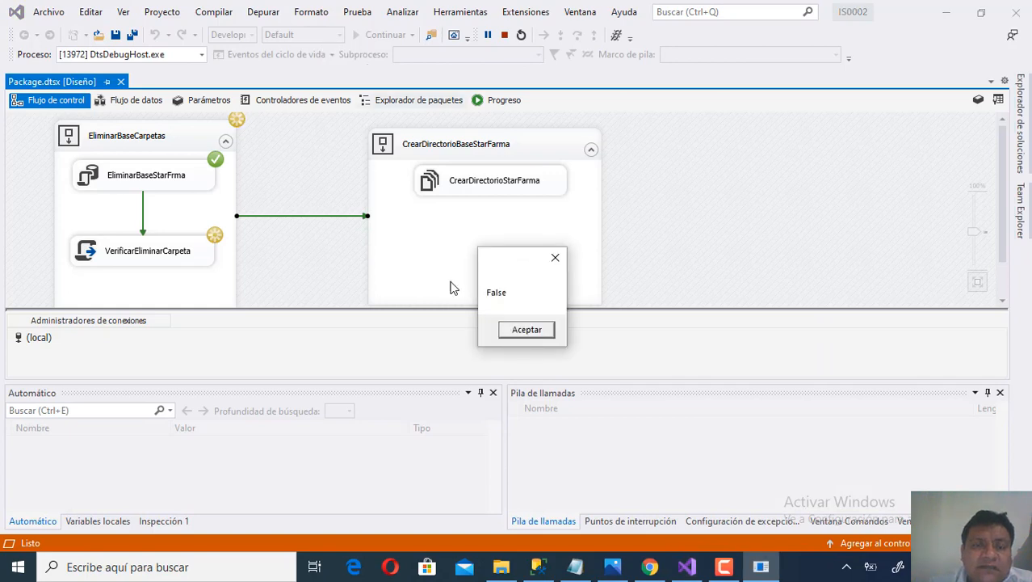
- Dismiss the script's message box to finish the run and check the root of drive F: in File Explorer for the new folder
{"action": "left_click", "coordinate": [527, 331]}
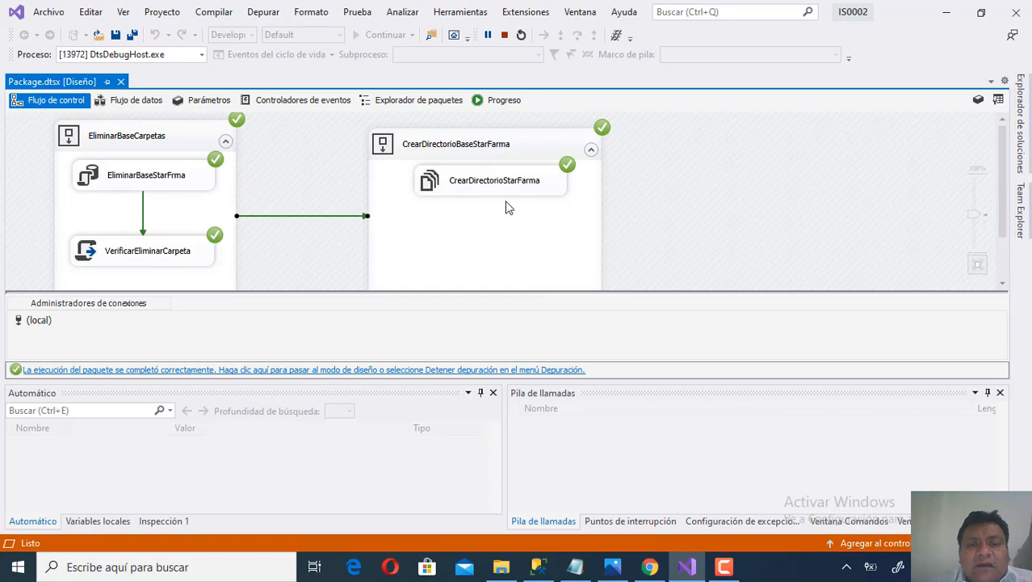
{"action": "left_click", "coordinate": [501, 566]}
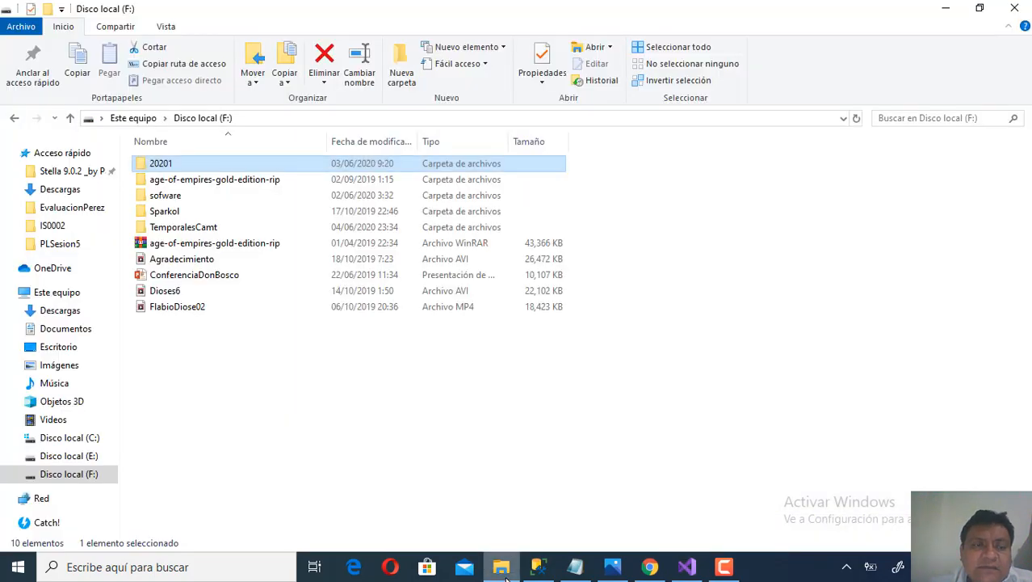
{"action": "left_click", "coordinate": [206, 121]}
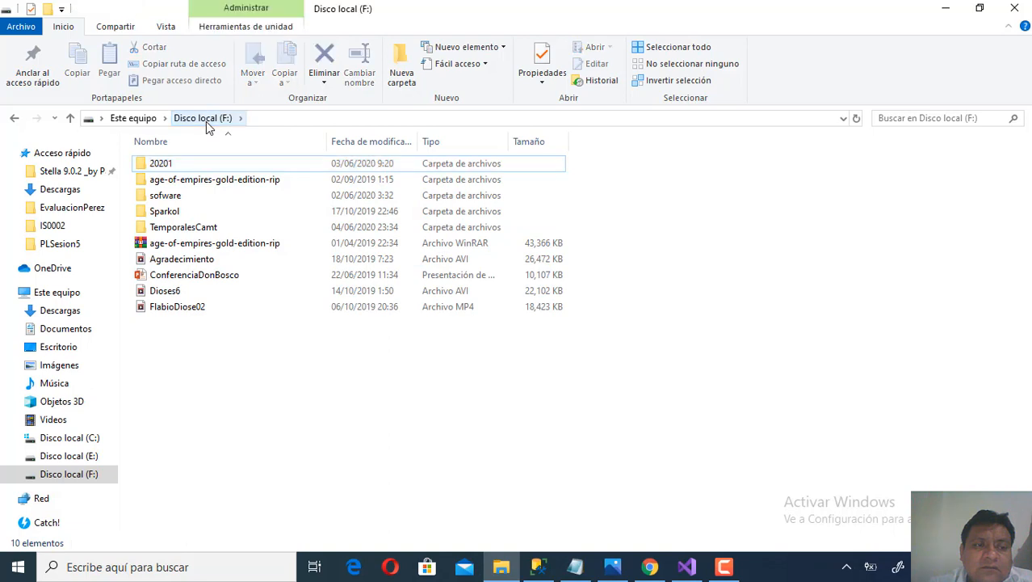
{"action": "left_click", "coordinate": [146, 120]}
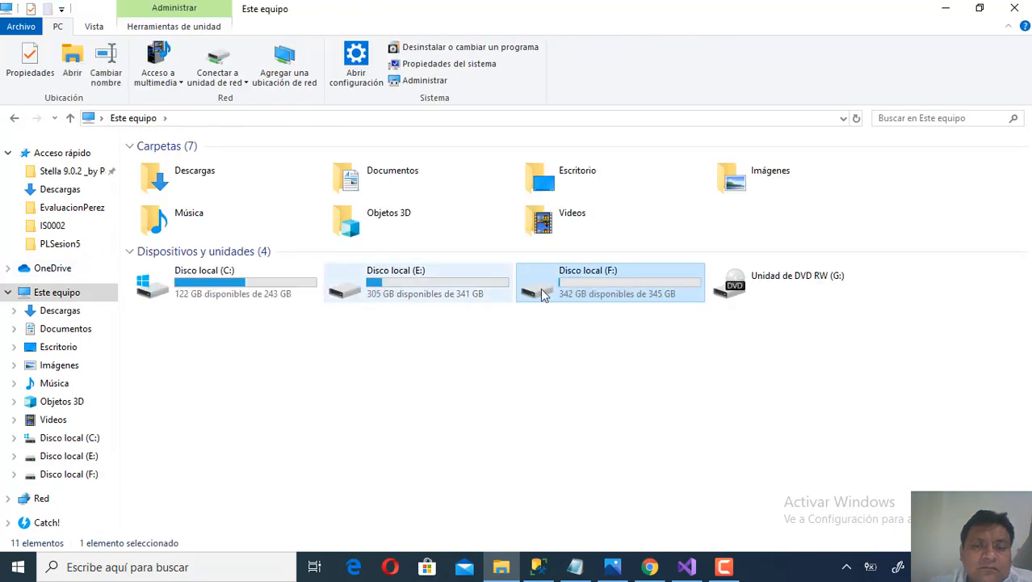
{"action": "double_click", "coordinate": [621, 291]}
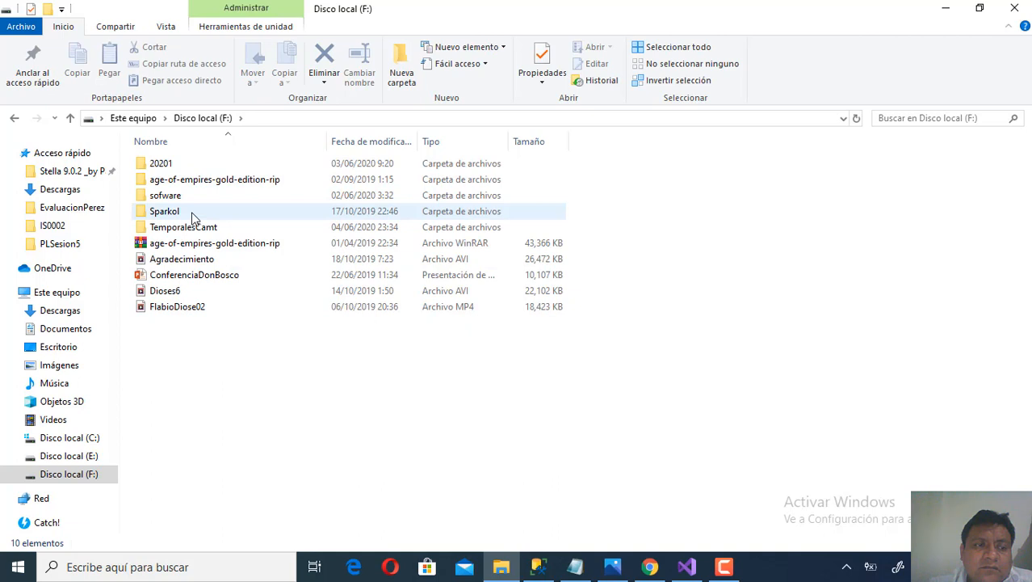
- Return to Visual Studio, stop debugging and move the Output window below the two sequence containers
{"action": "left_click", "coordinate": [688, 567]}
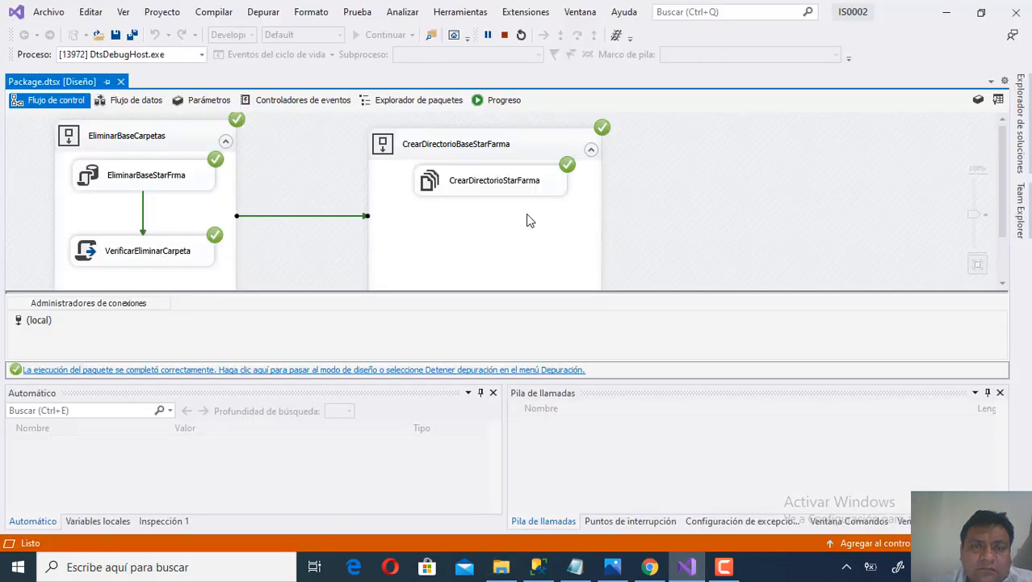
{"action": "left_click", "coordinate": [507, 36]}
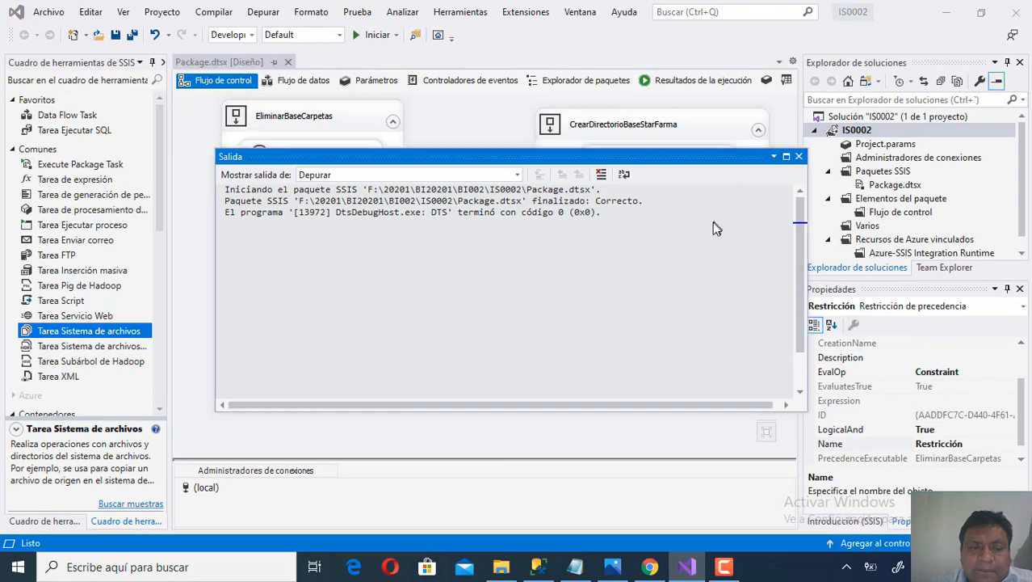
{"action": "left_click_drag", "start_coordinate": [731, 156], "coordinate": [646, 324]}
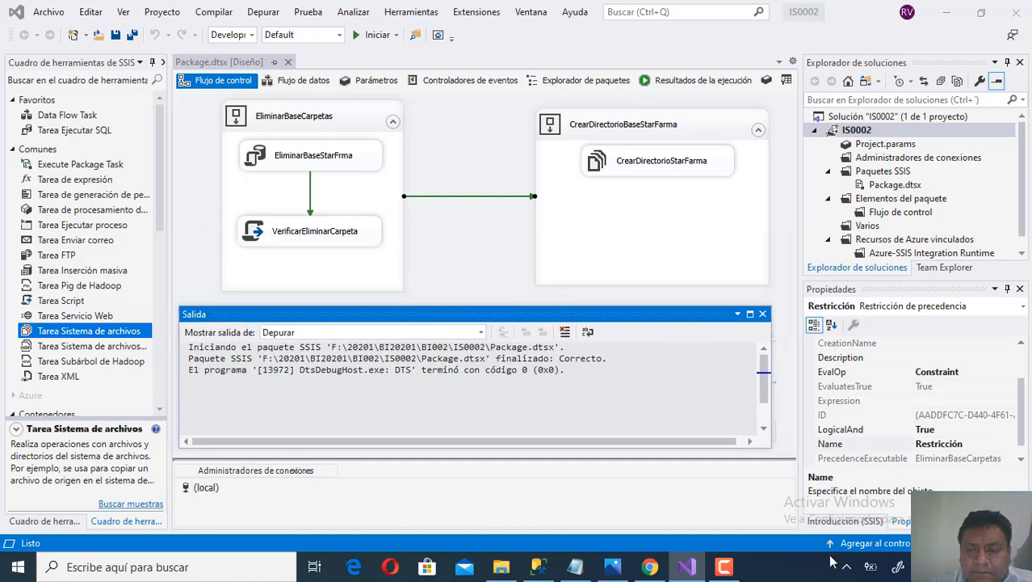
{"action": "left_click", "coordinate": [727, 567]}
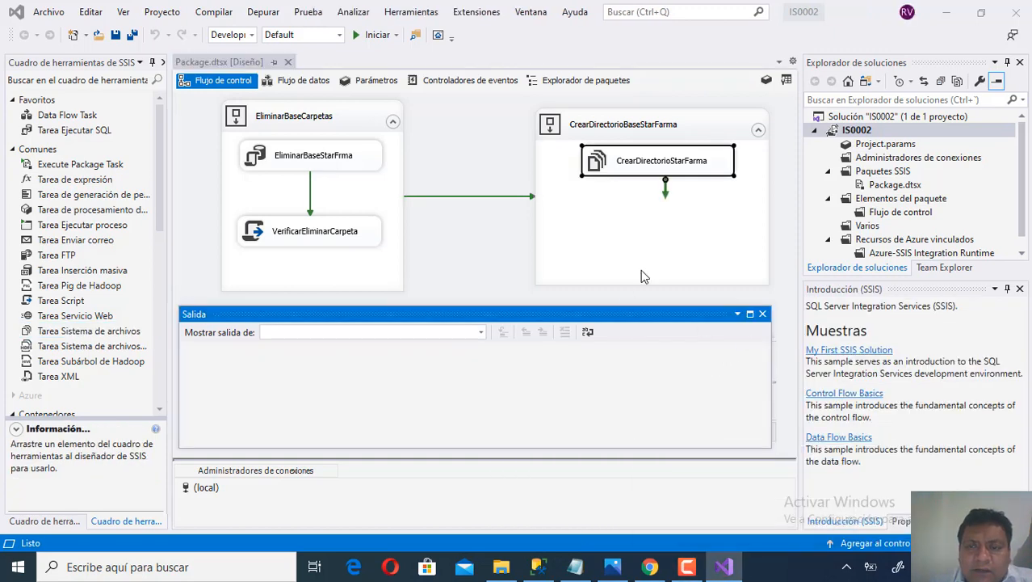
- Edit the CrearDirectorioStarFarma task and set its SourceVariable to User::RutaServer
{"action": "right_click", "coordinate": [673, 167]}
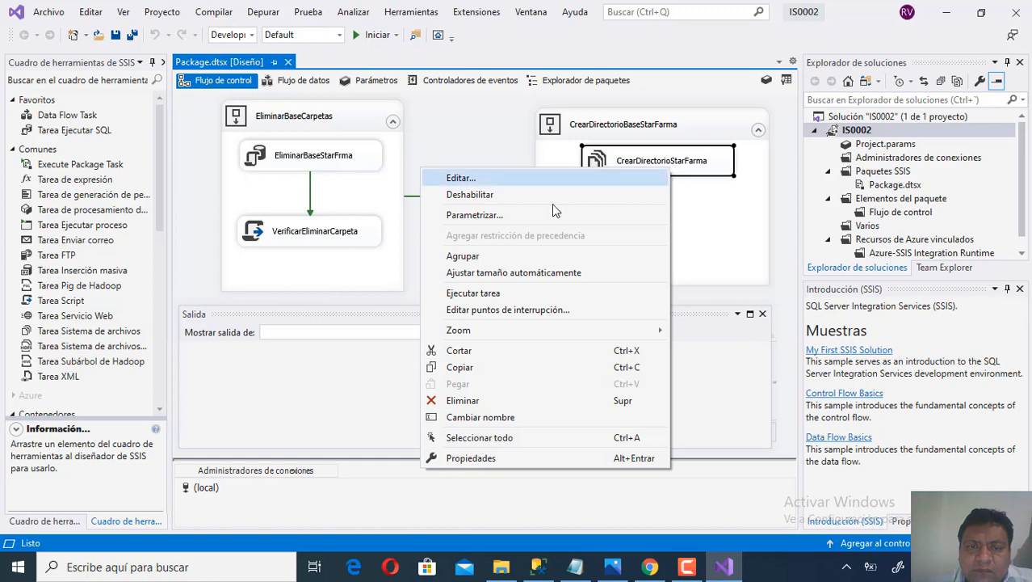
{"action": "left_click", "coordinate": [554, 179]}
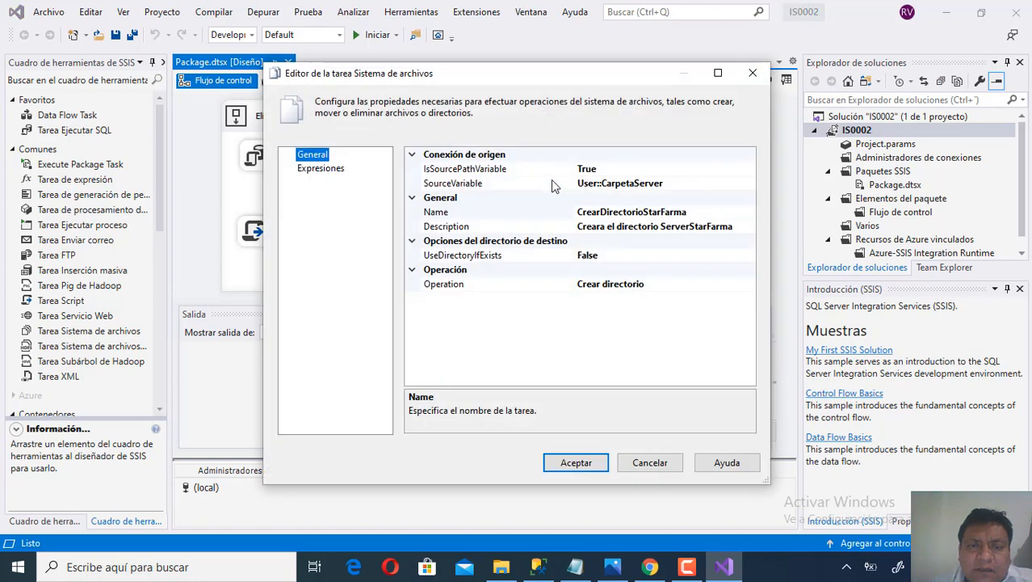
{"action": "left_click", "coordinate": [651, 184]}
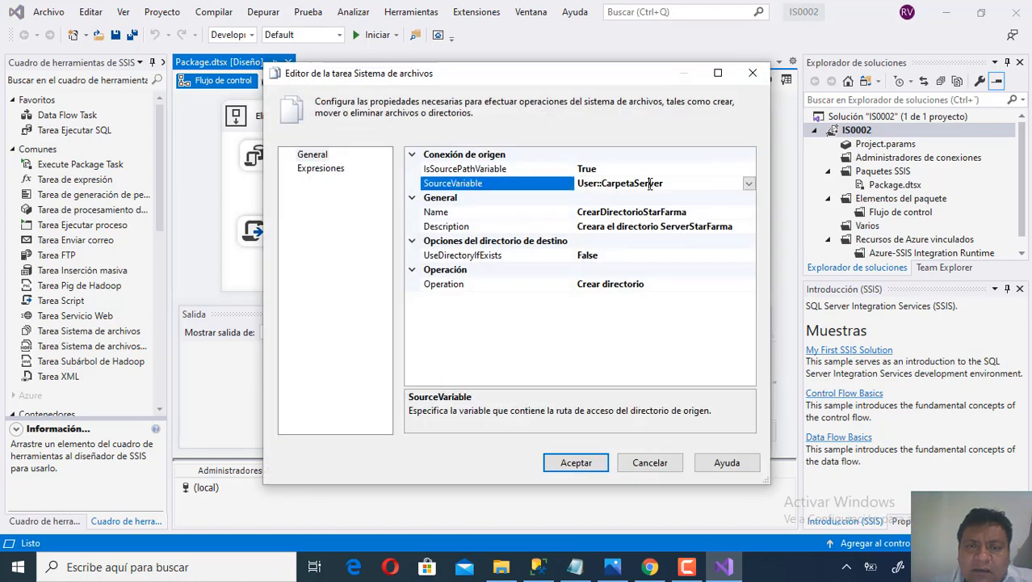
{"action": "left_click", "coordinate": [748, 184]}
{"action": "left_click_drag", "start_coordinate": [751, 307], "coordinate": [754, 330]}
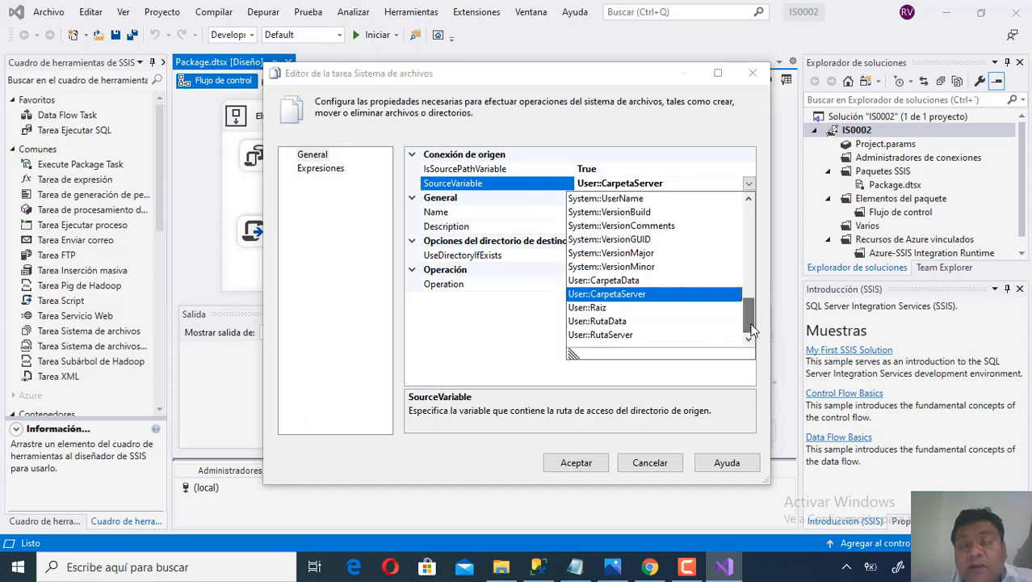
{"action": "left_click", "coordinate": [624, 335]}
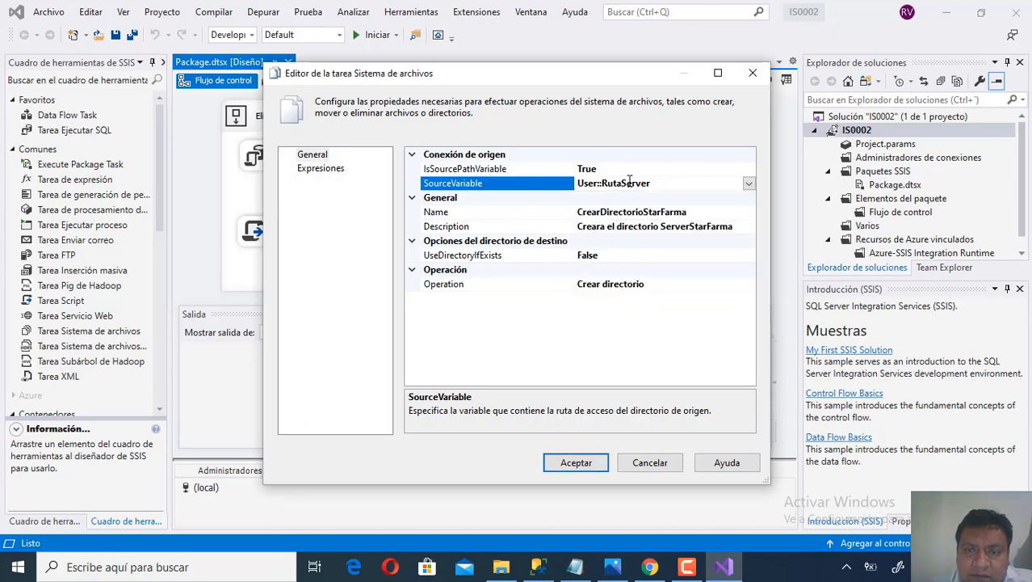
- Set UseDirectoryIfExists to True, accept the task configuration and save all project files
{"action": "left_click", "coordinate": [602, 254]}
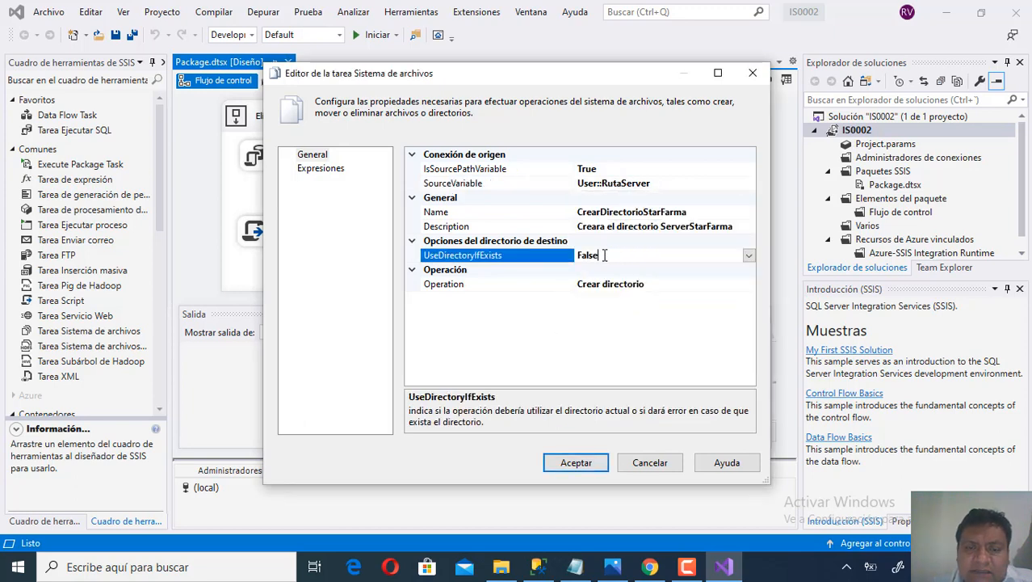
{"action": "left_click", "coordinate": [750, 256]}
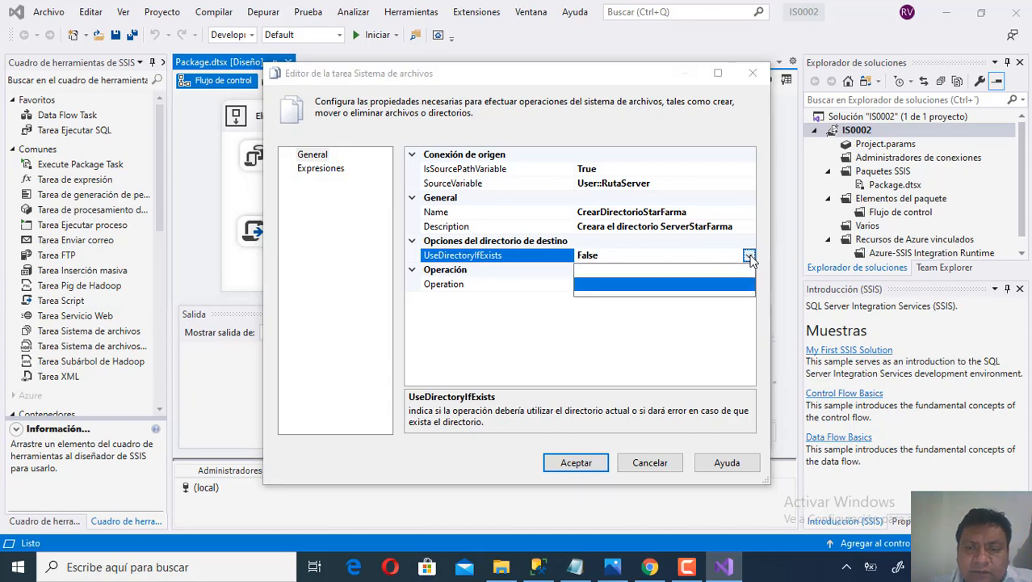
{"action": "left_click", "coordinate": [639, 267]}
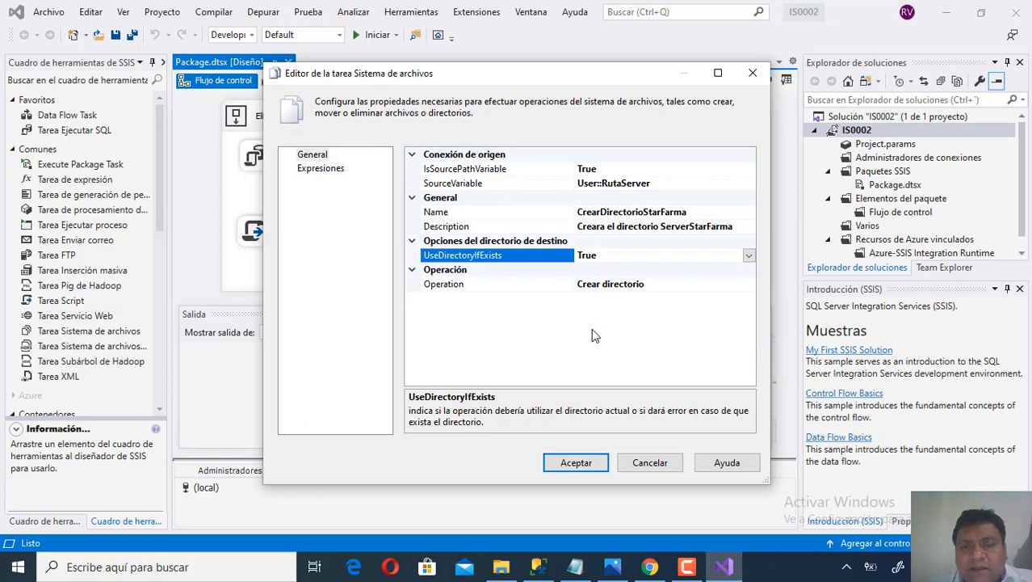
{"action": "left_click", "coordinate": [584, 466]}
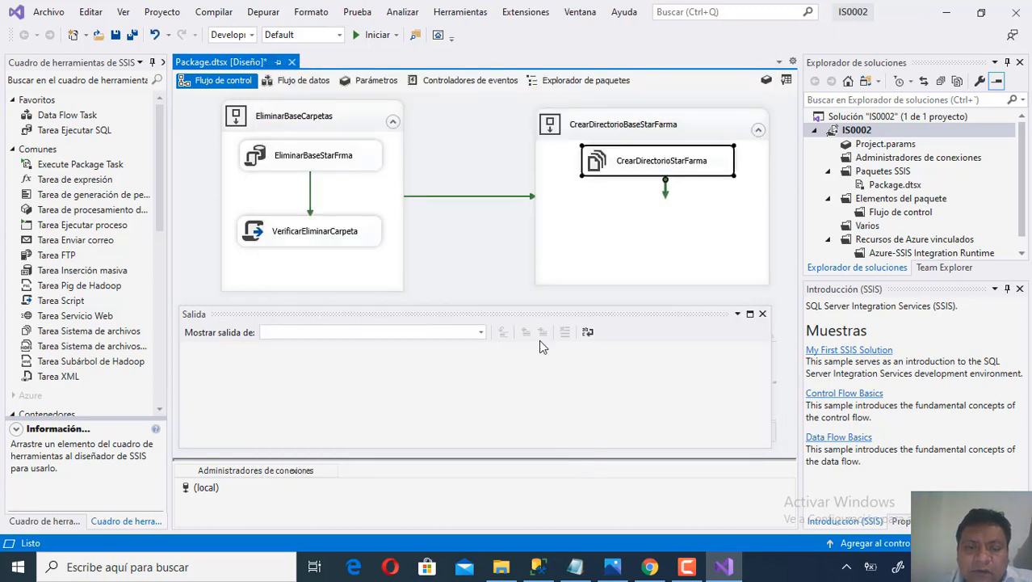
{"action": "left_click", "coordinate": [132, 37]}
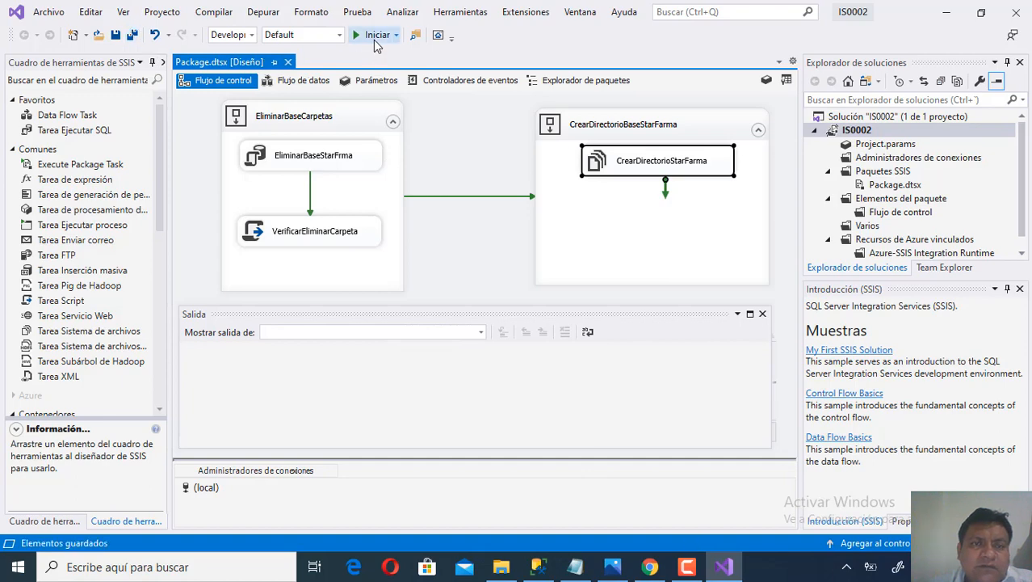
- Check the root contents of drive F: in File Explorer and return to Visual Studio
{"action": "left_click", "coordinate": [501, 566]}
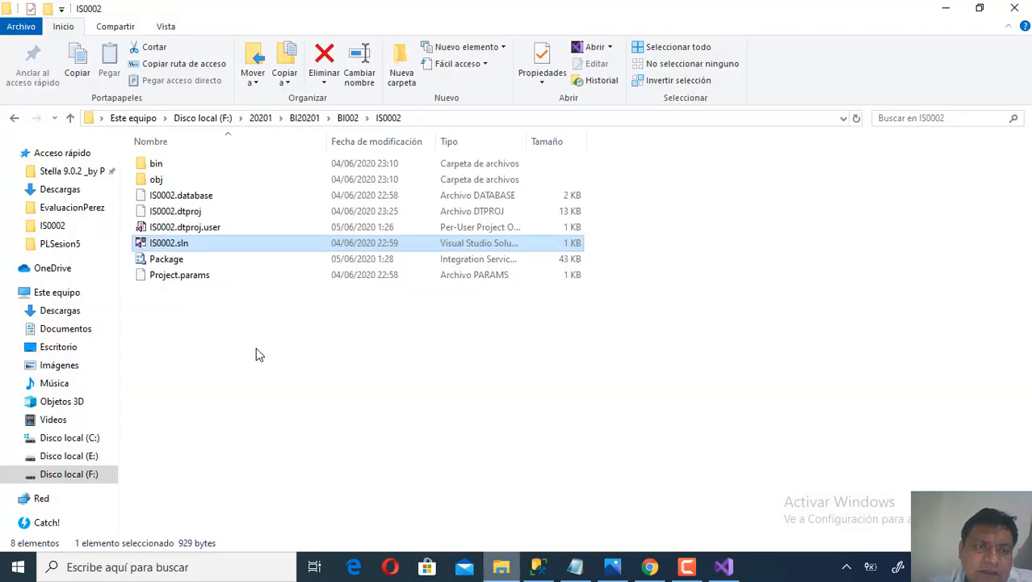
{"action": "left_click", "coordinate": [210, 119]}
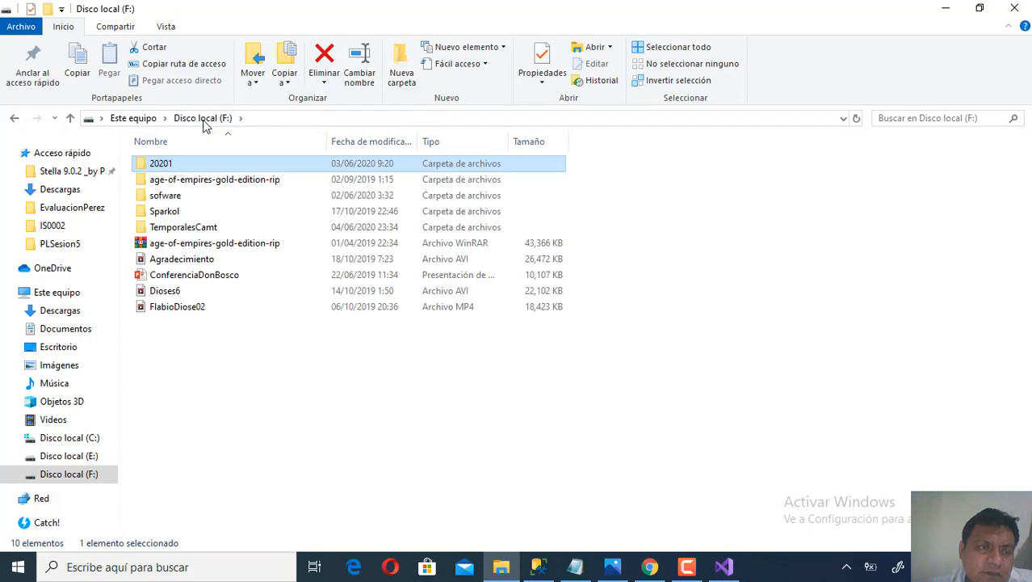
{"action": "left_click", "coordinate": [723, 566]}
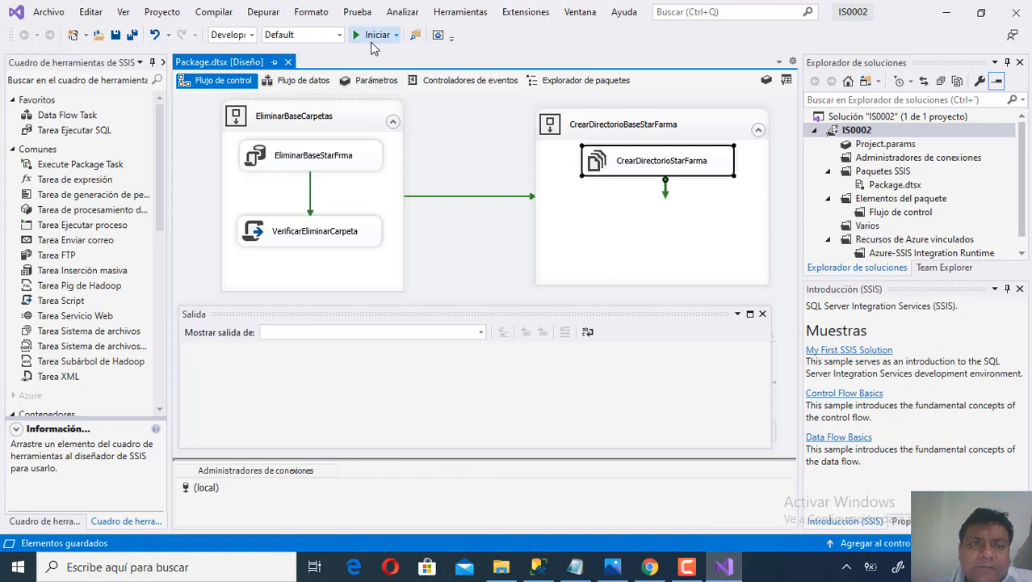
- Run the package, accept the script's message box and stop debugging once the execution completes
{"action": "left_click", "coordinate": [374, 36]}
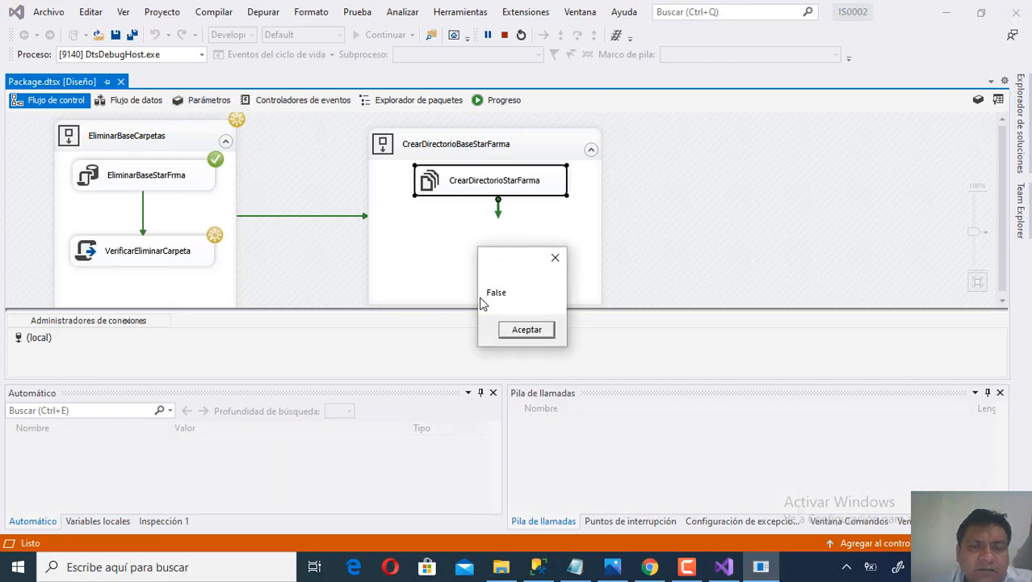
{"action": "left_click", "coordinate": [532, 330]}
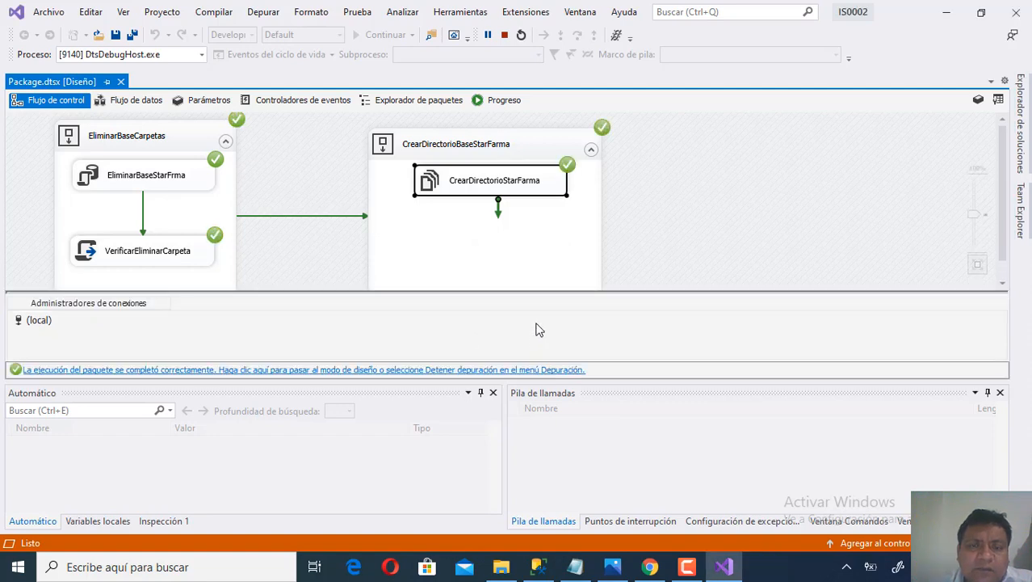
{"action": "left_click", "coordinate": [505, 35]}
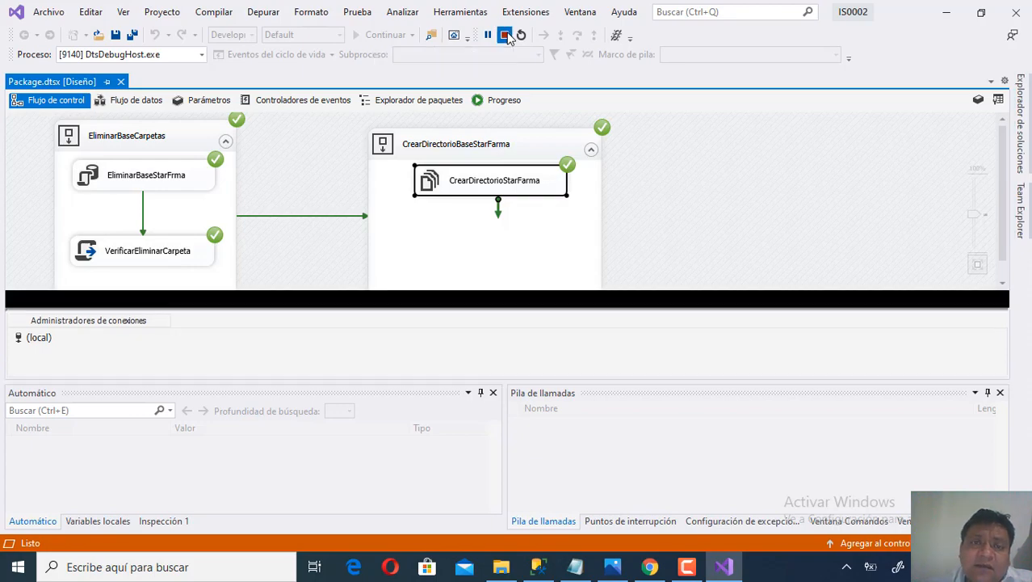
- Open the ServerStarFarma folder on drive F: in File Explorer and show its full path
{"action": "left_click", "coordinate": [500, 566]}
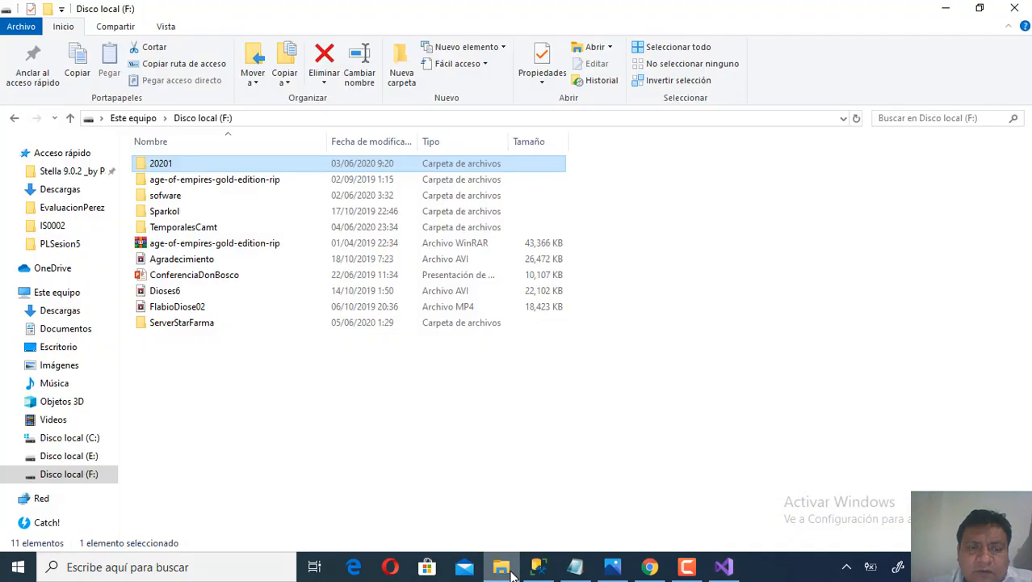
{"action": "double_click", "coordinate": [188, 330]}
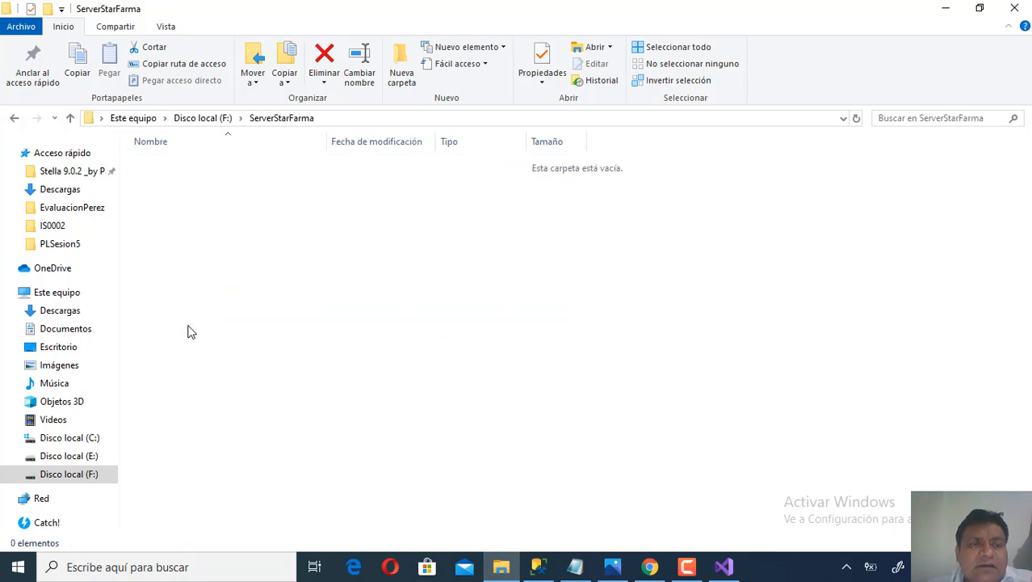
{"action": "left_click", "coordinate": [344, 121]}
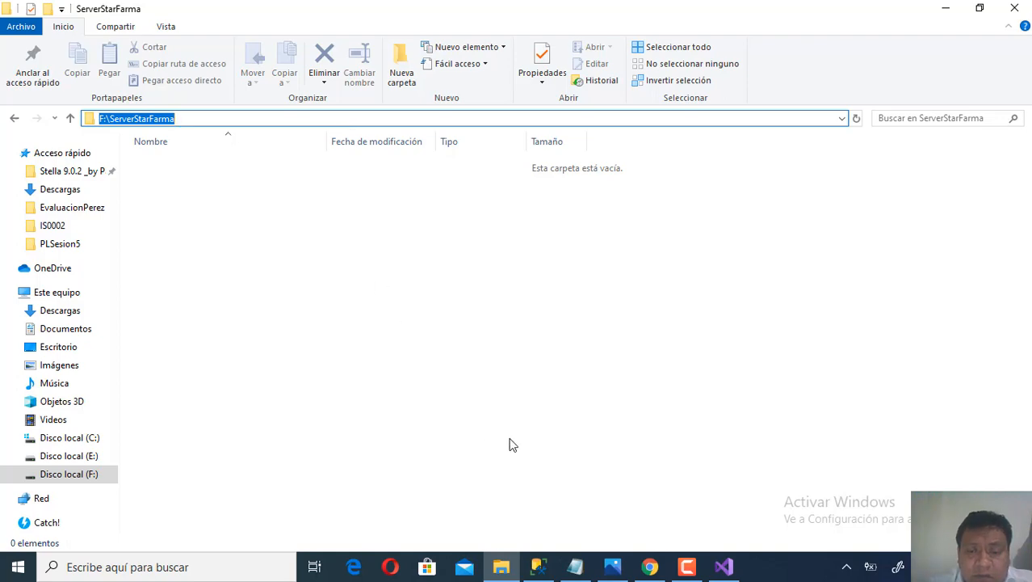
- Return to Visual Studio and add a File System Task to the CrearDirectorioBaseStarFarma container, placed beneath CrearDirectorioStarFarma
{"action": "left_click", "coordinate": [725, 568]}
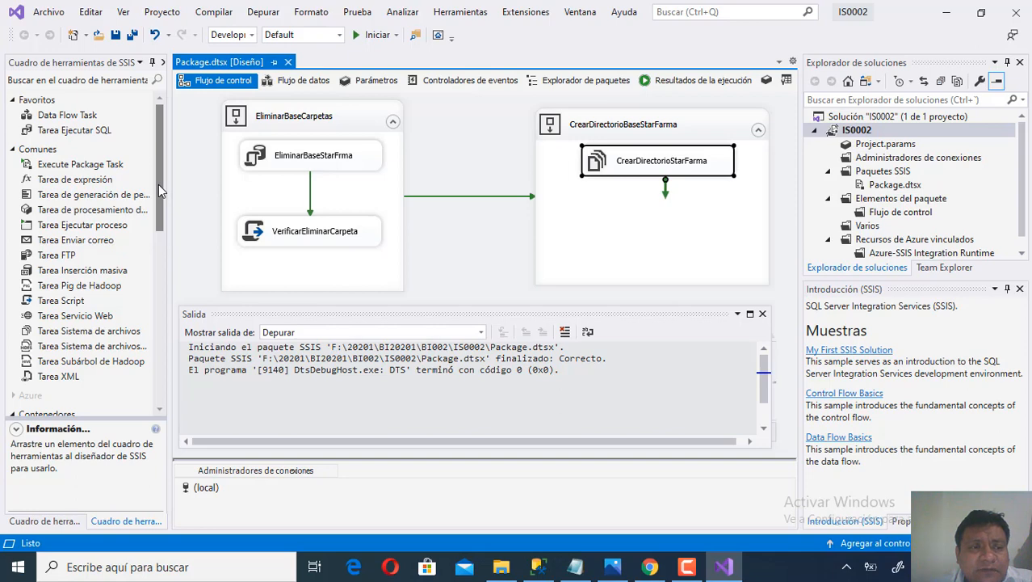
{"action": "left_click_drag", "start_coordinate": [158, 184], "coordinate": [171, 162]}
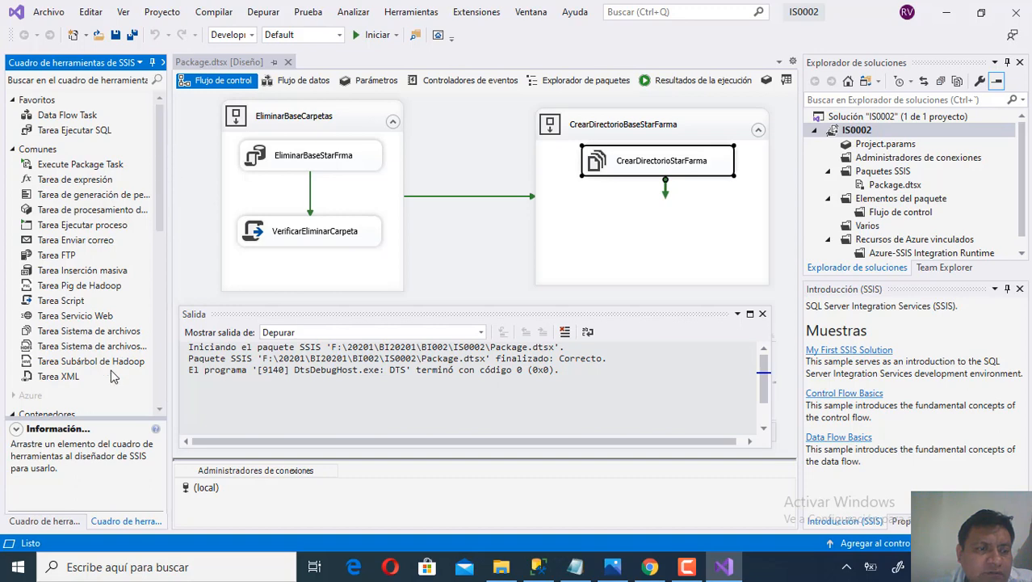
{"action": "left_click_drag", "start_coordinate": [115, 333], "coordinate": [634, 227]}
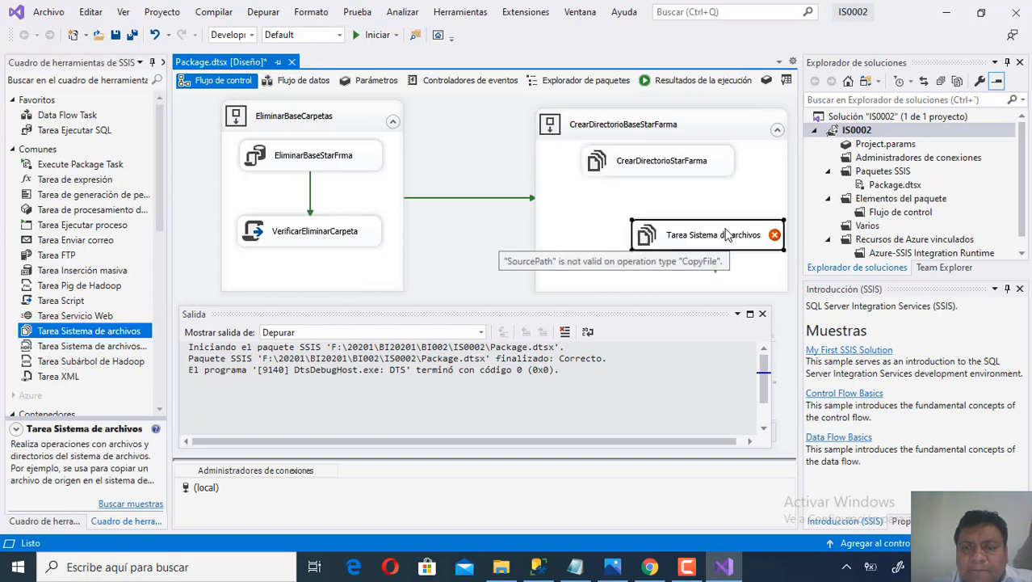
{"action": "left_click_drag", "start_coordinate": [727, 231], "coordinate": [685, 221]}
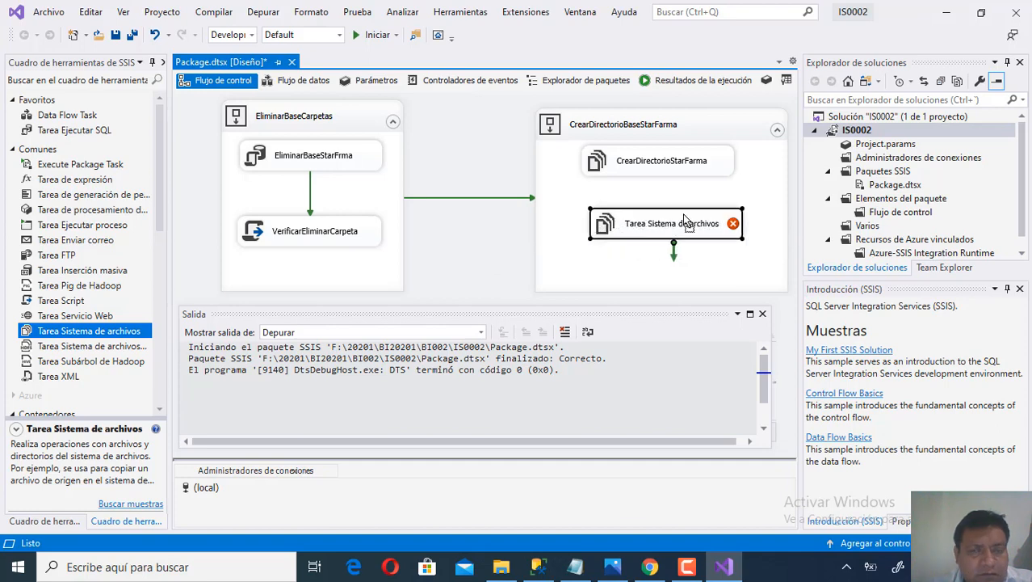
- Connect CrearDirectorioStarFarma to the new File System Task beneath it with a precedence constraint
{"action": "left_click", "coordinate": [689, 164]}
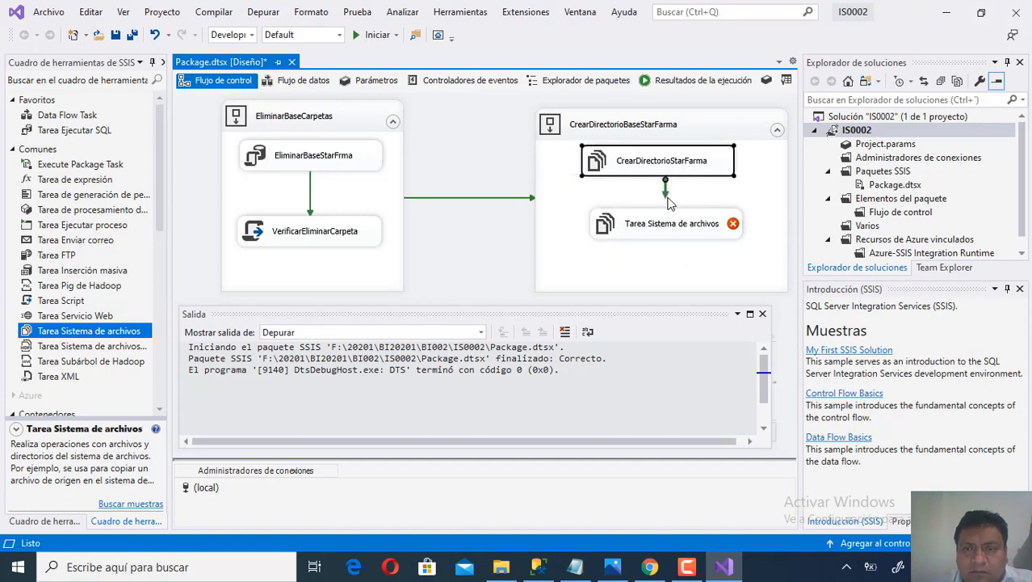
{"action": "left_click_drag", "start_coordinate": [667, 199], "coordinate": [671, 223]}
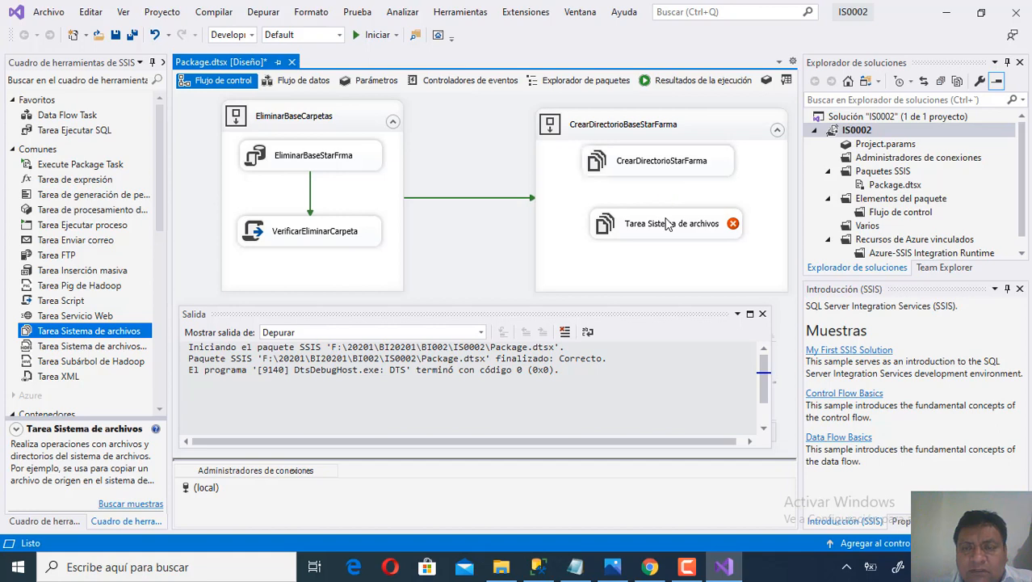
- Rename the new File System Task in the CrearDirectorioBaseStarFarma container as CrearDirectorioArchivosDatos
{"action": "left_click", "coordinate": [680, 219]}
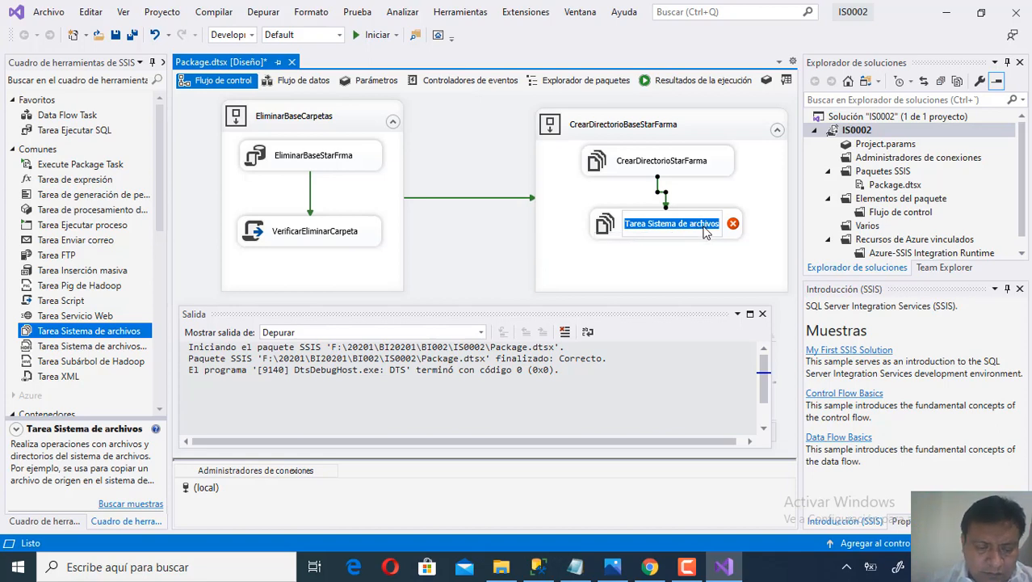
{"action": "type", "text": "Crear"}
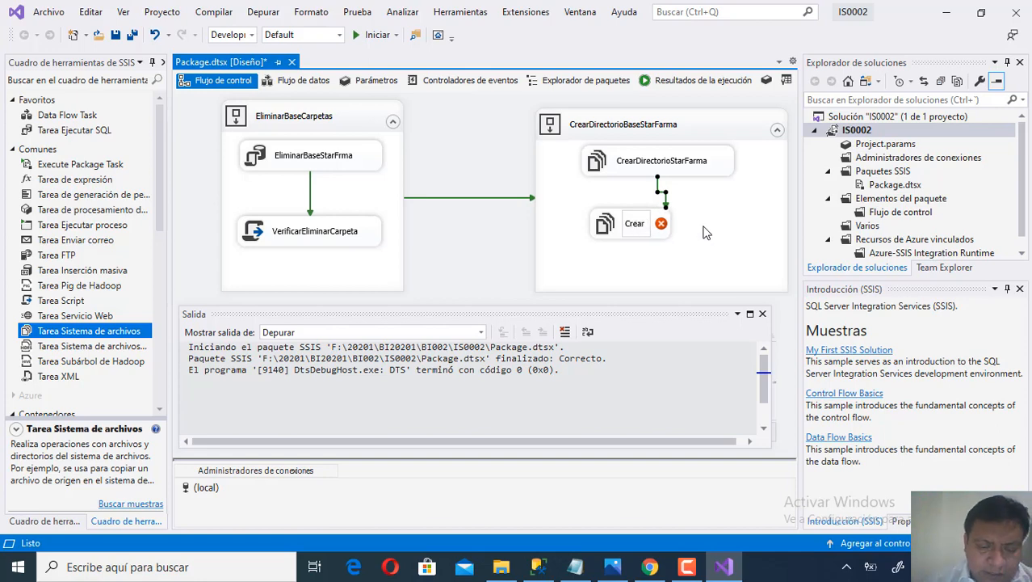
{"action": "type", "text": " el di"}
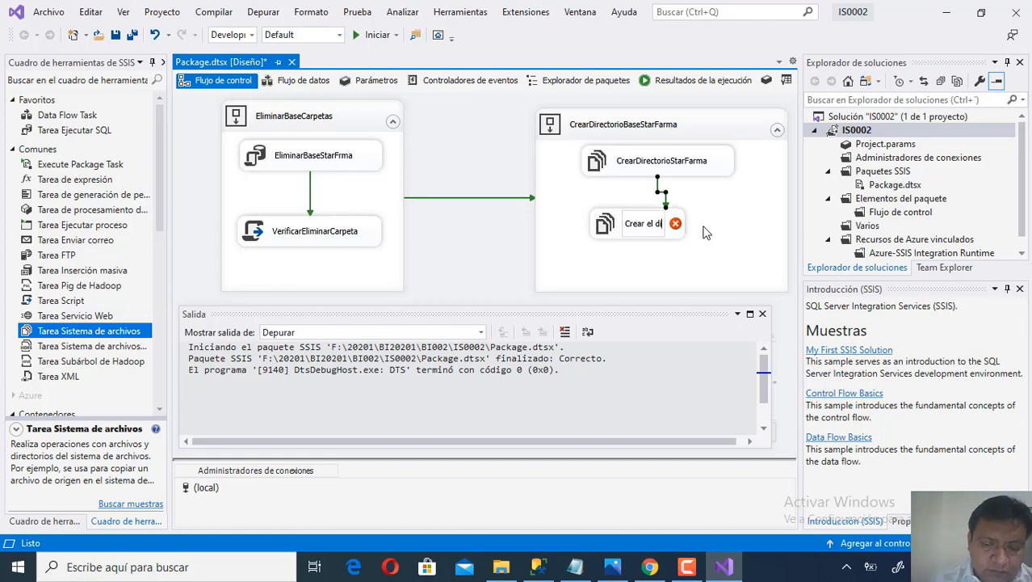
{"action": "key", "text": "BackSpace"}
{"action": "key", "text": "BackSpace"}
{"action": "key", "text": "BackSpace"}
{"action": "key", "text": "BackSpace"}
{"action": "key", "text": "BackSpace"}
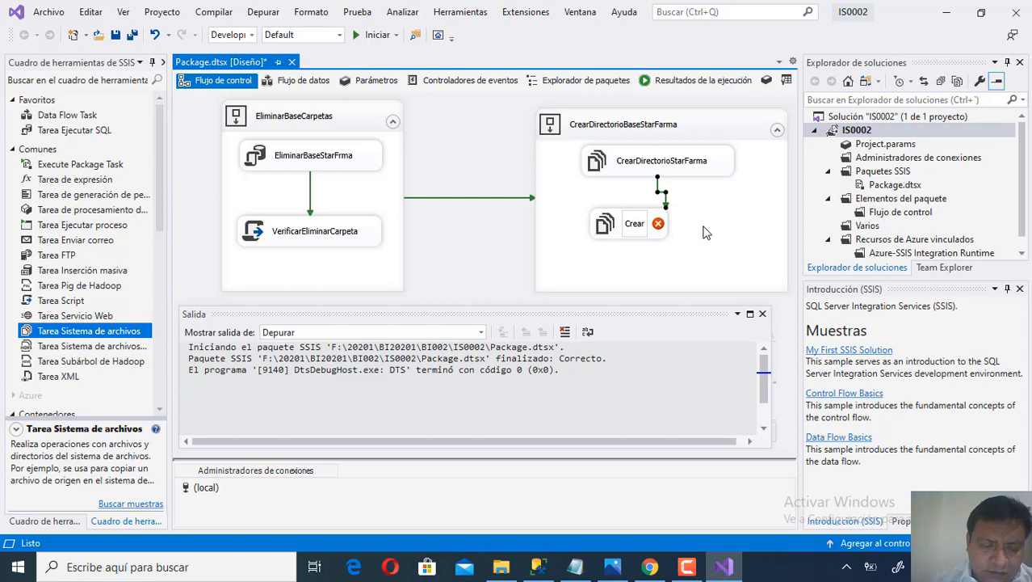
{"action": "type", "text": "Director"}
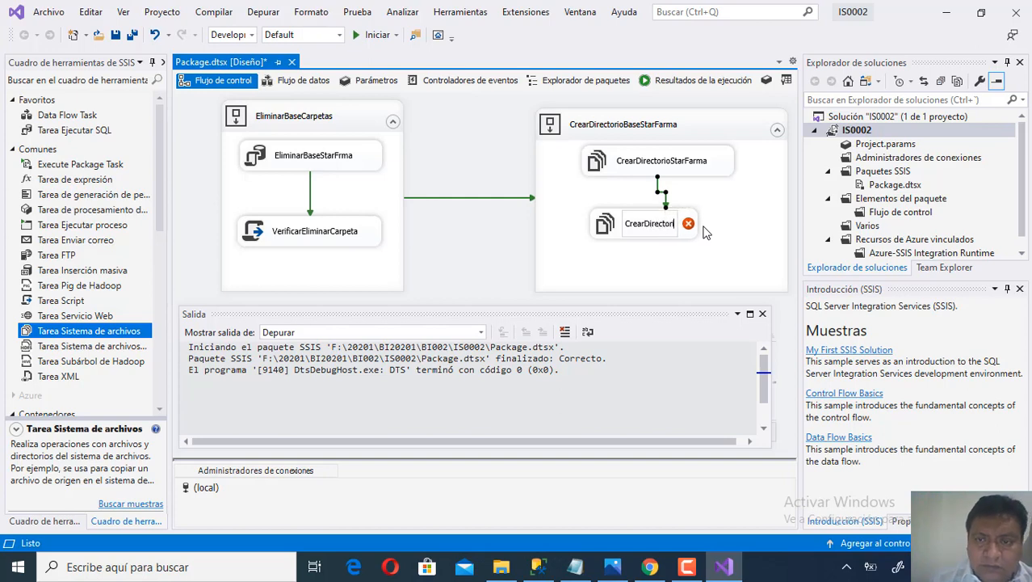
{"action": "type", "text": "io"}
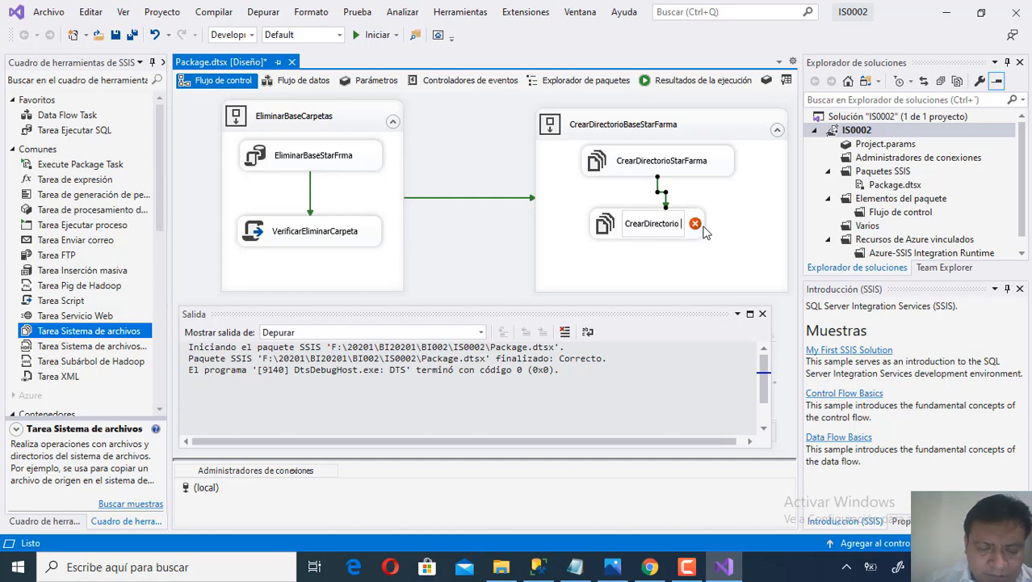
{"action": "key", "text": "BackSpace"}
{"action": "type", "text": "archiv"}
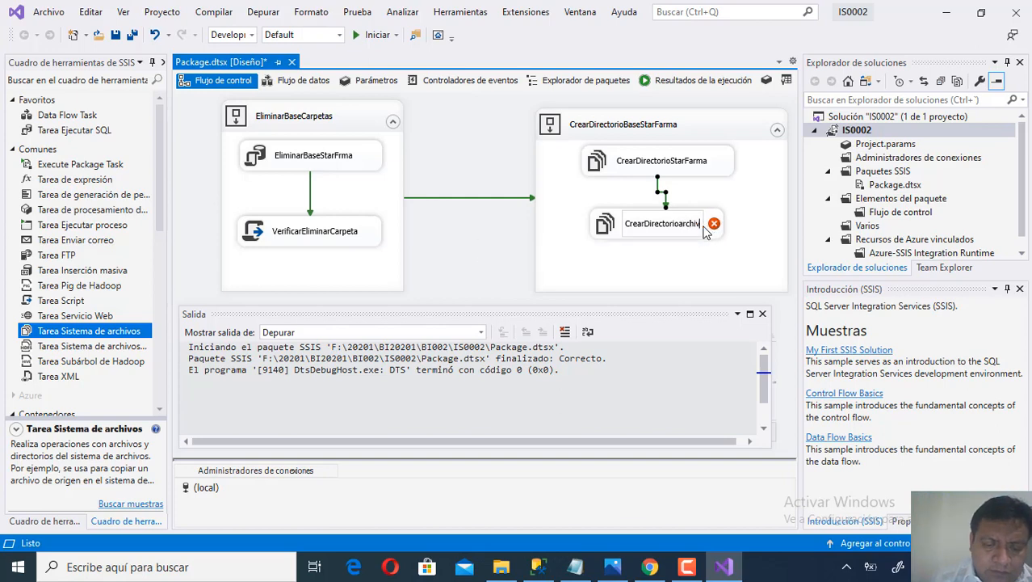
{"action": "type", "text": "os"}
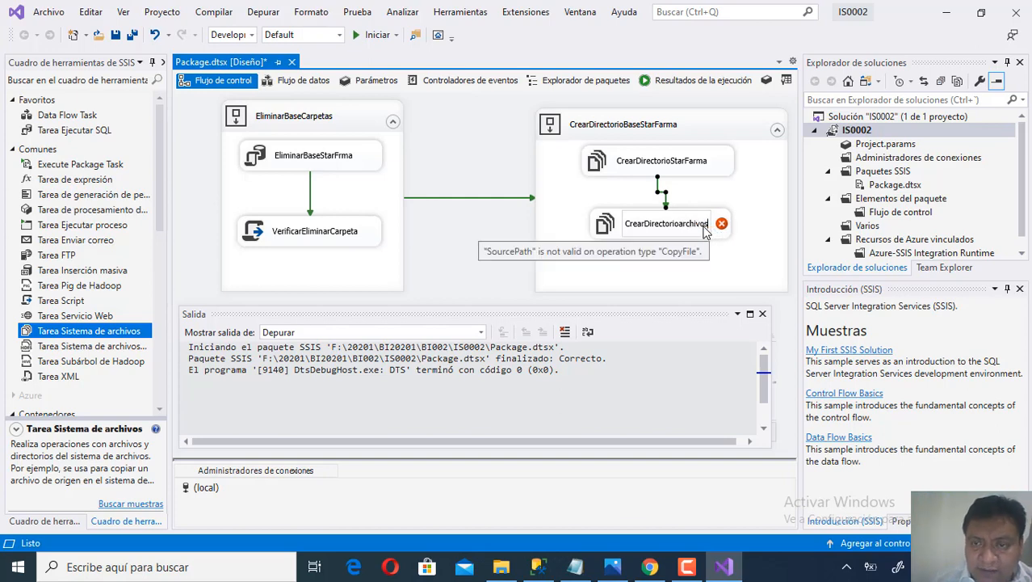
{"action": "key", "text": "Left"}
{"action": "key", "text": "Left"}
{"action": "key", "text": "Left"}
{"action": "key", "text": "Left"}
{"action": "key", "text": "Left"}
{"action": "key", "text": "Left"}
{"action": "key", "text": "BackSpace"}
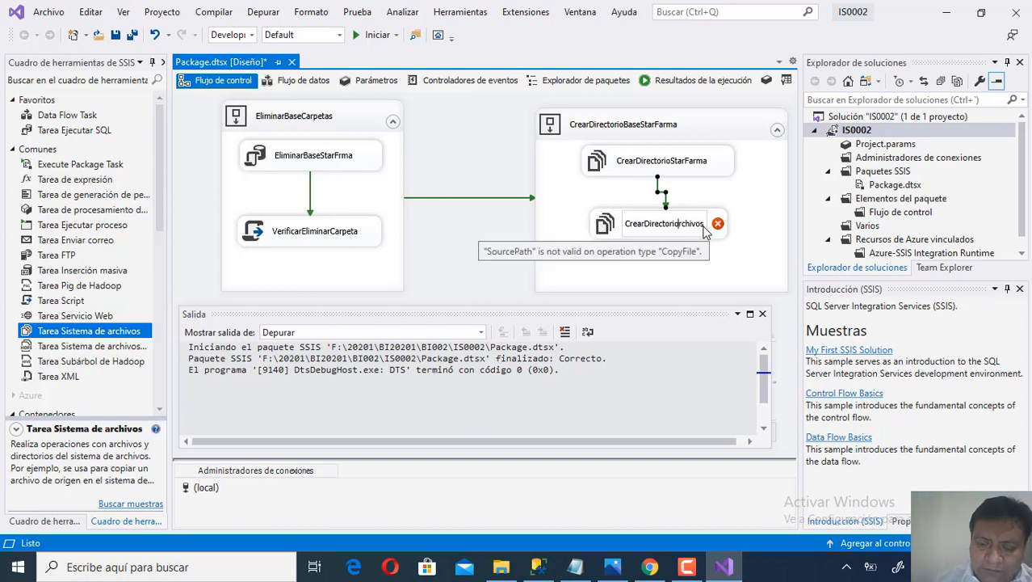
{"action": "type", "text": "A"}
{"action": "key", "text": "Right"}
{"action": "key", "text": "Right"}
{"action": "key", "text": "Right"}
{"action": "key", "text": "Right"}
{"action": "key", "text": "Right"}
{"action": "key", "text": "Right"}
{"action": "key", "text": "Right"}
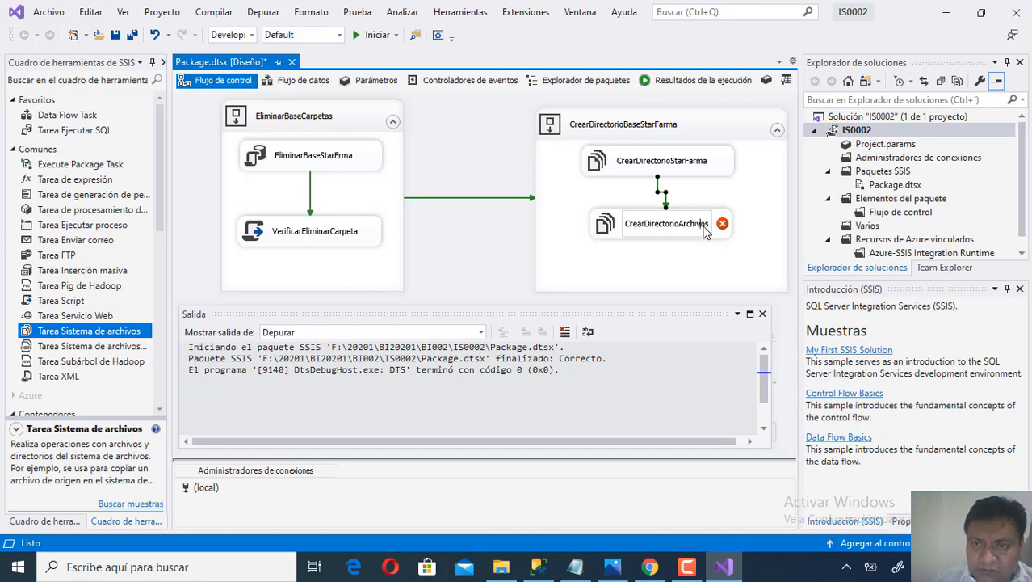
{"action": "type", "text": "Dta"}
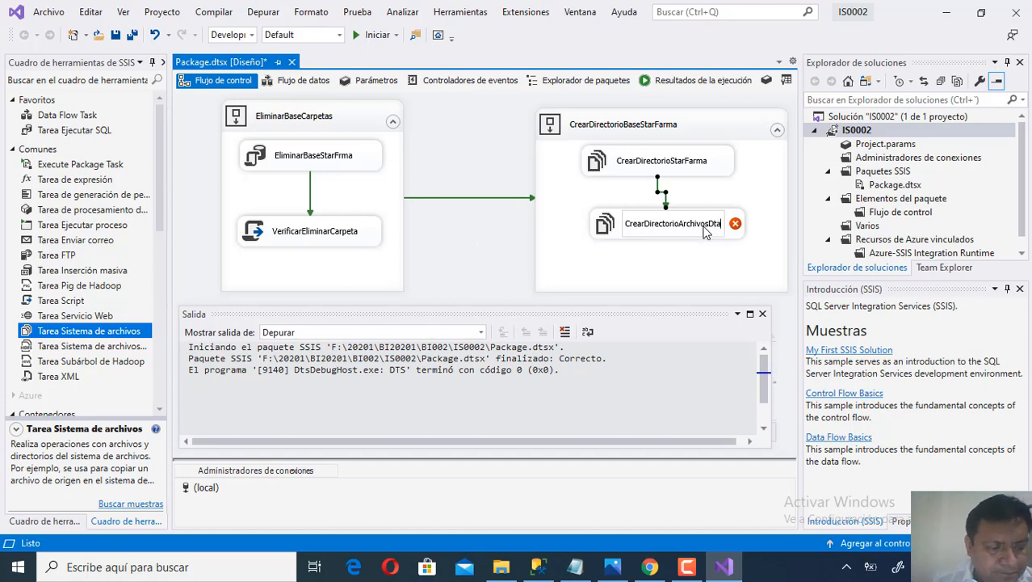
{"action": "key", "text": "BackSpace"}
{"action": "key", "text": "BackSpace"}
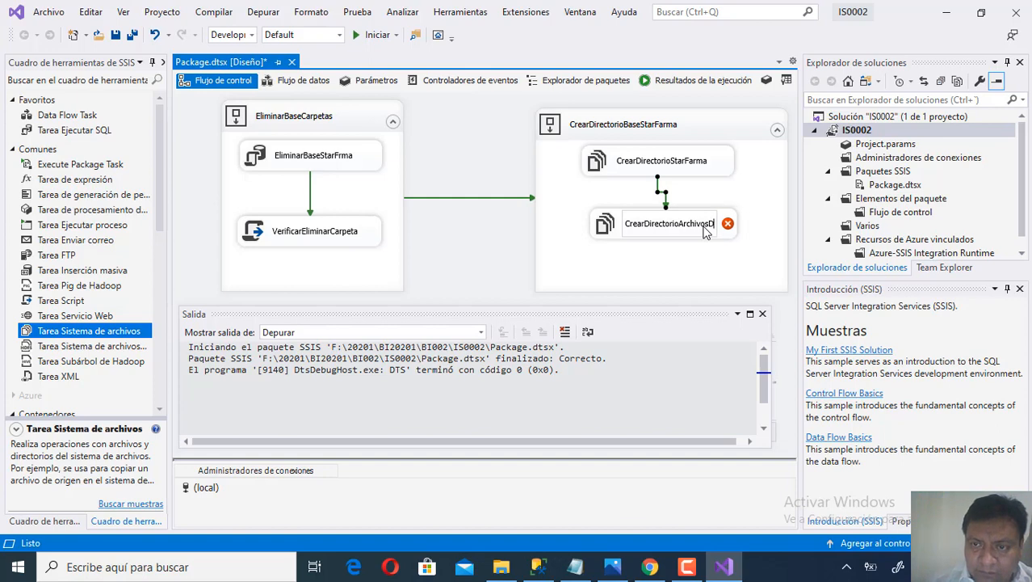
{"action": "type", "text": "atos"}
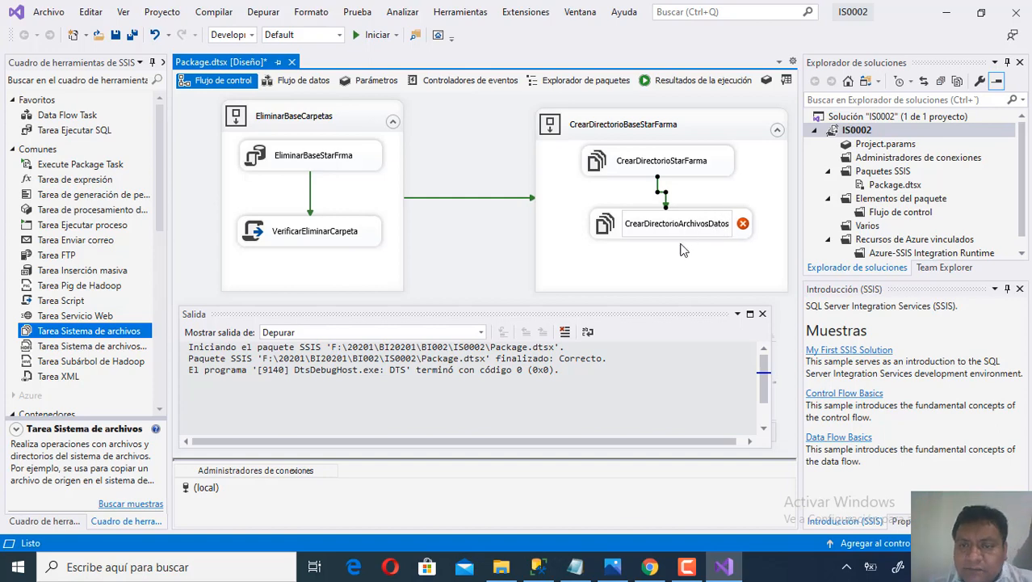
{"action": "left_click", "coordinate": [681, 253]}
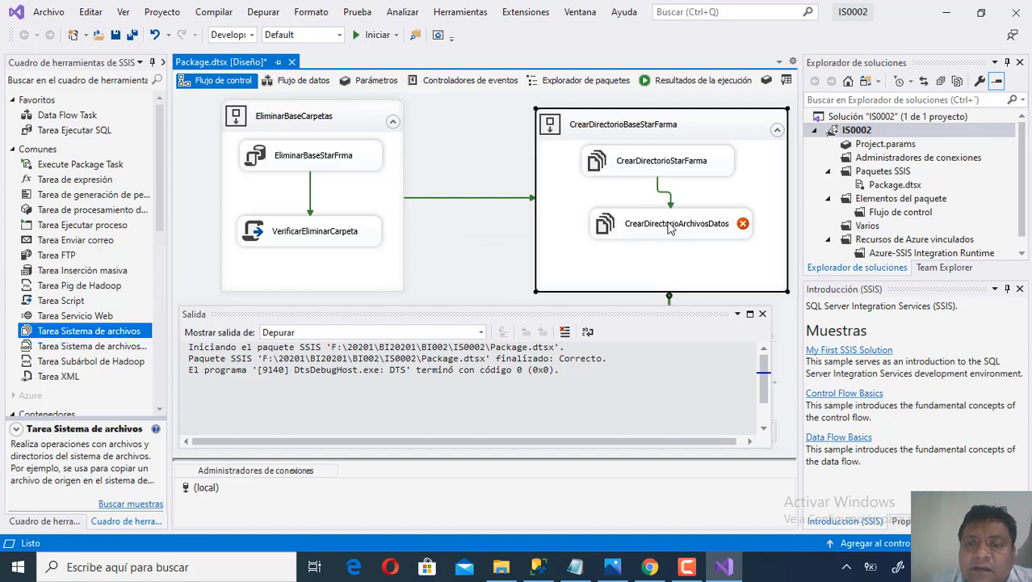
- Open the editor of the CrearDirectorioArchivosDatos task and set its operation to Crear directorio
{"action": "left_click", "coordinate": [669, 229]}
{"action": "right_click", "coordinate": [669, 229]}
{"action": "left_click", "coordinate": [616, 233]}
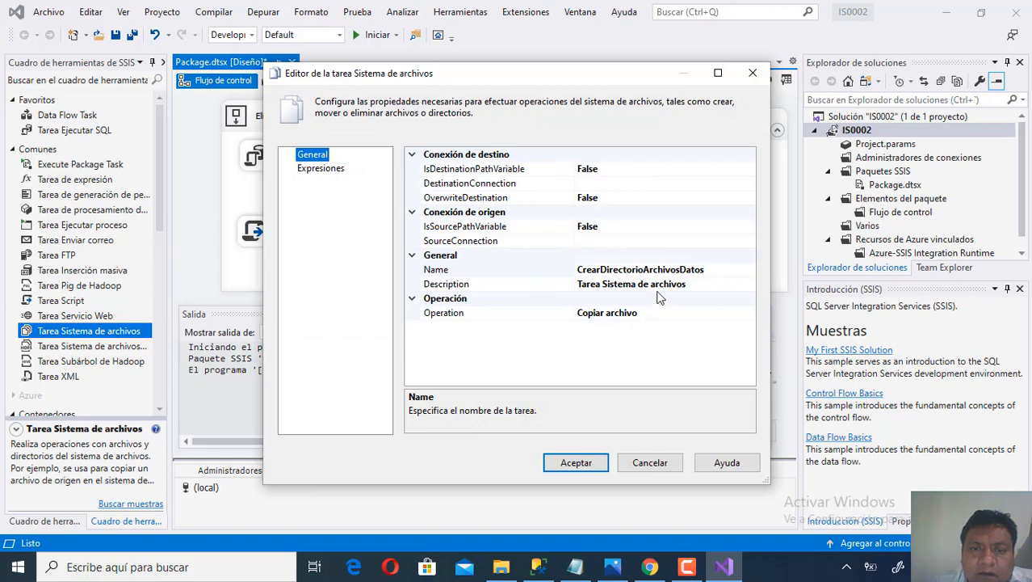
{"action": "left_click", "coordinate": [656, 317]}
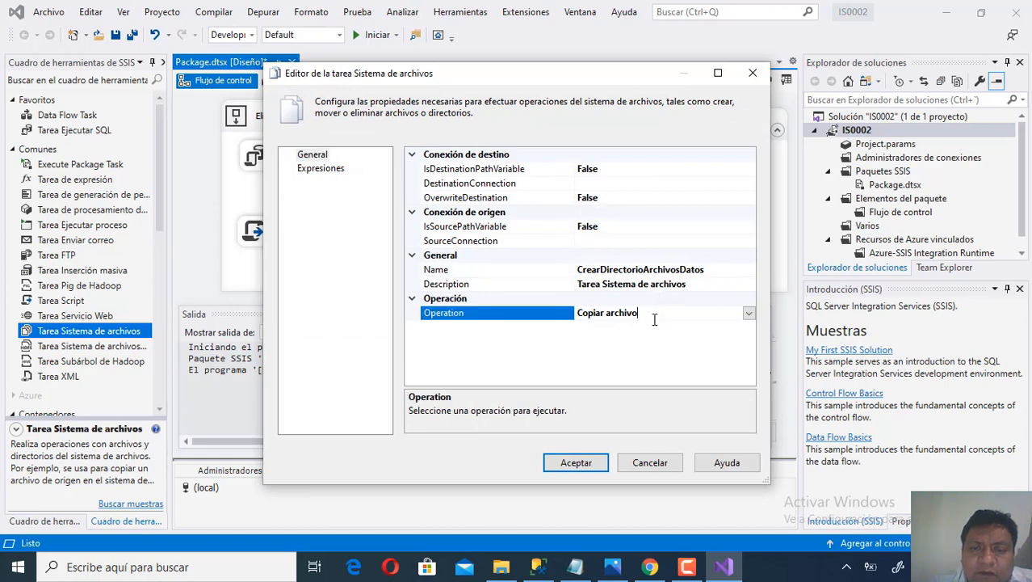
{"action": "left_click", "coordinate": [749, 314]}
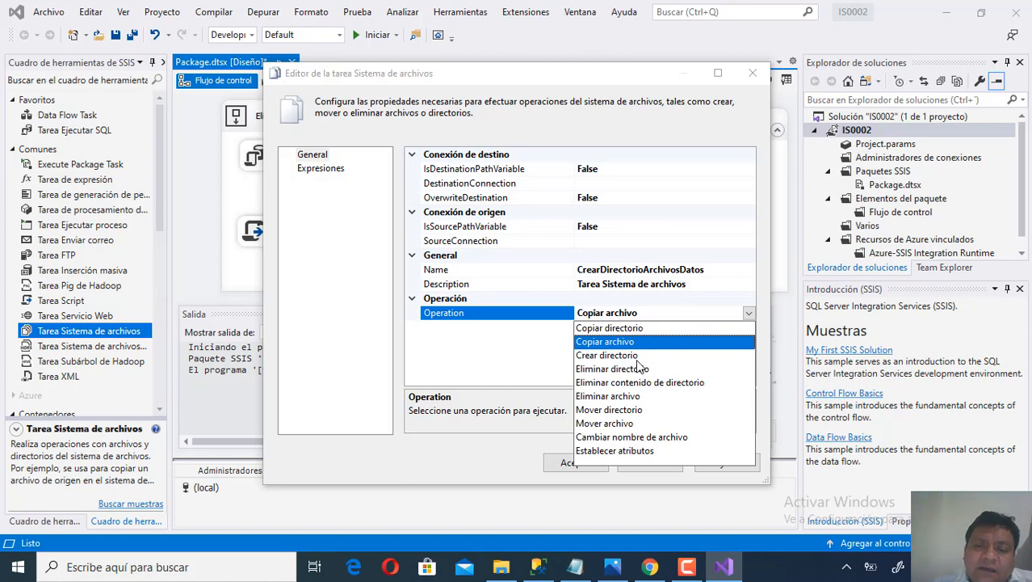
{"action": "left_click", "coordinate": [638, 355]}
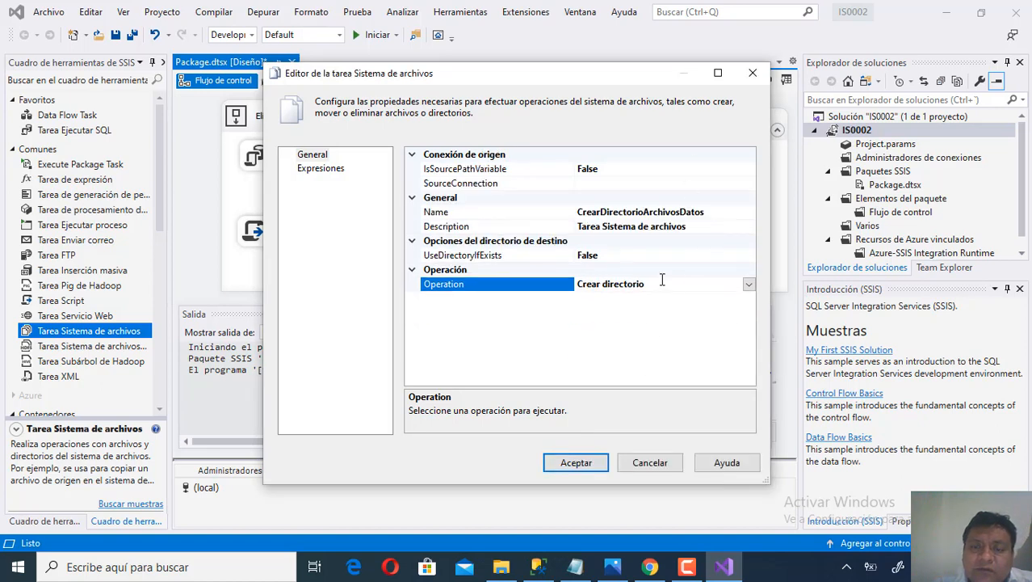
- Set UseDirectoryIfExists to True for the CrearDirectorioArchivosDatos task
{"action": "left_click", "coordinate": [685, 257]}
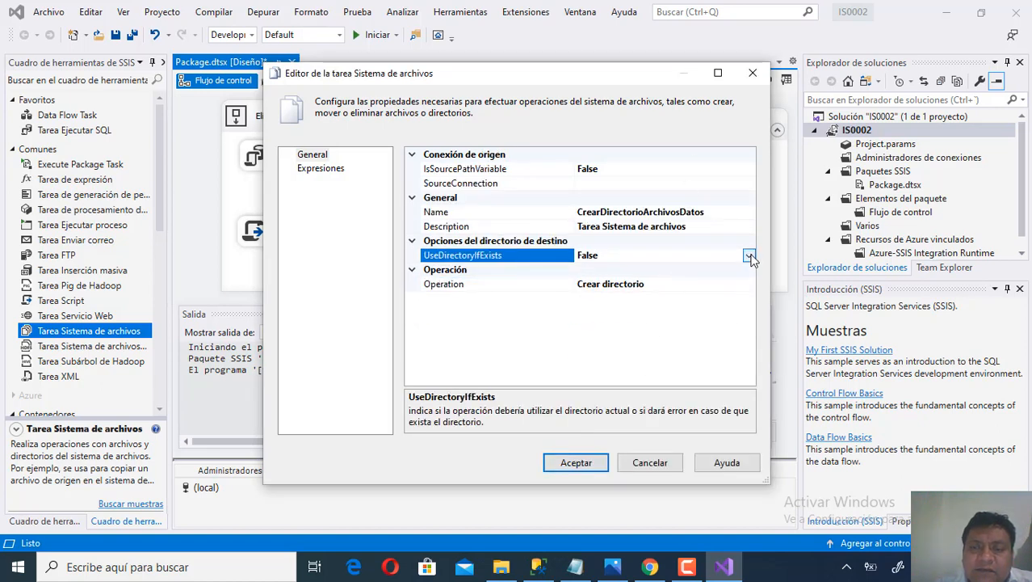
{"action": "left_click", "coordinate": [749, 255]}
{"action": "left_click", "coordinate": [674, 271]}
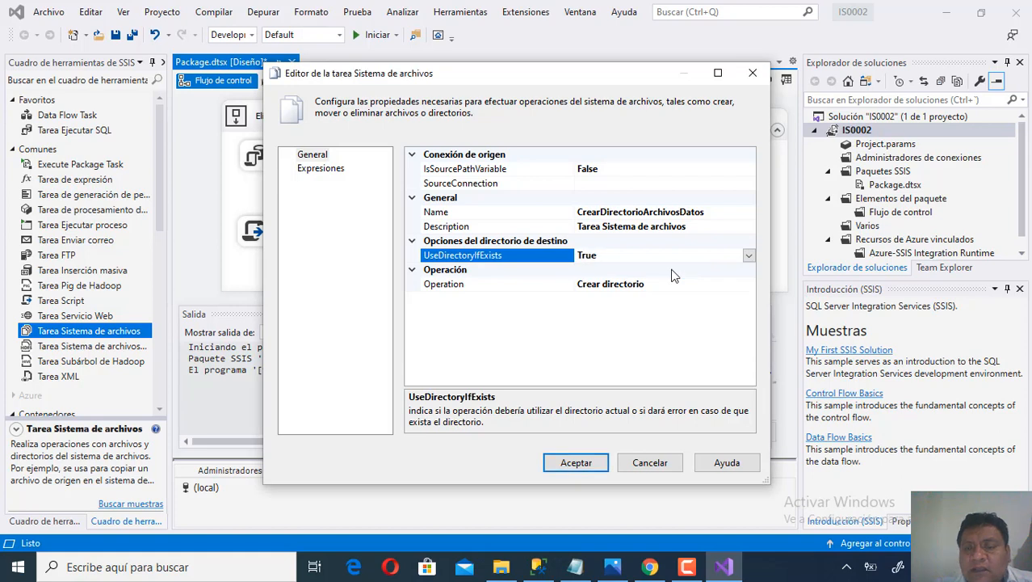
- Set the description of the CrearDirectorioArchivosDatos task to "Crear el directorio interno Data para el Server Star Farma"
{"action": "left_click", "coordinate": [691, 227]}
{"action": "left_click_drag", "start_coordinate": [691, 227], "coordinate": [549, 215]}
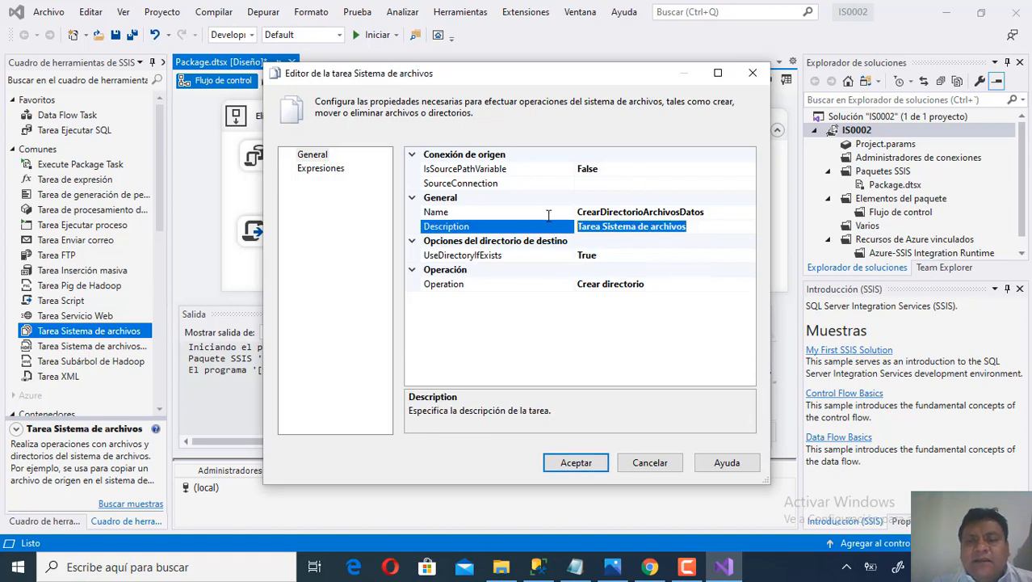
{"action": "type", "text": "crear"}
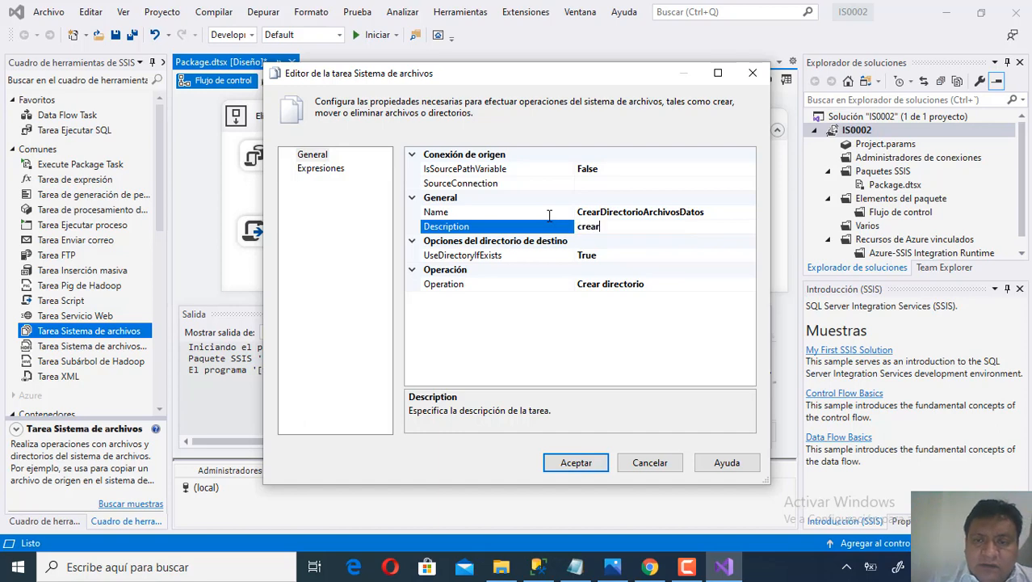
{"action": "key", "text": "BackSpace"}
{"action": "key", "text": "BackSpace"}
{"action": "key", "text": "BackSpace"}
{"action": "key", "text": "BackSpace"}
{"action": "key", "text": "BackSpace"}
{"action": "key", "text": "BackSpace"}
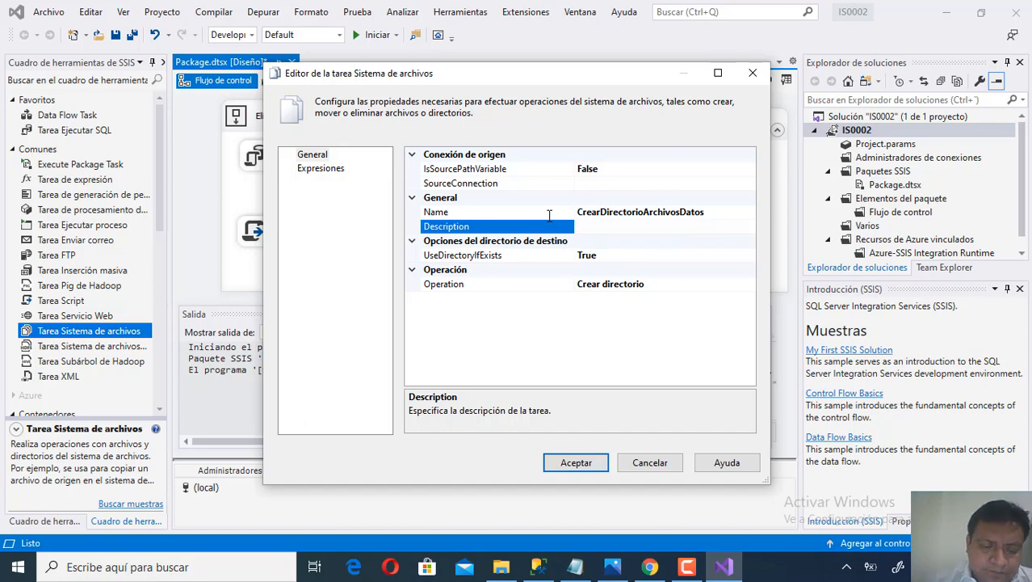
{"action": "type", "text": "crear"}
{"action": "key", "text": "BackSpace"}
{"action": "key", "text": "BackSpace"}
{"action": "key", "text": "BackSpace"}
{"action": "key", "text": "BackSpace"}
{"action": "key", "text": "BackSpace"}
{"action": "key", "text": "BackSpace"}
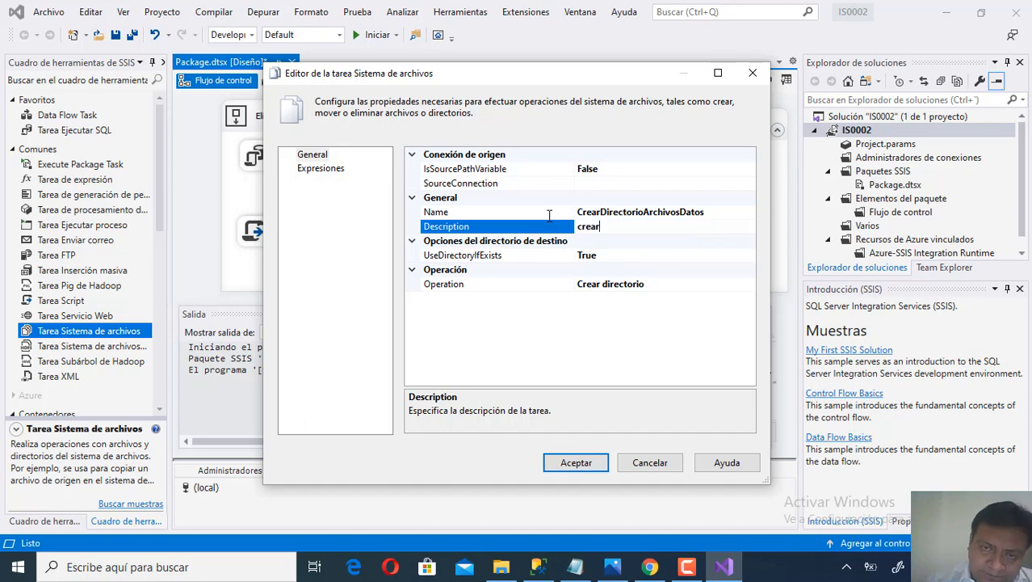
{"action": "type", "text": "C"}
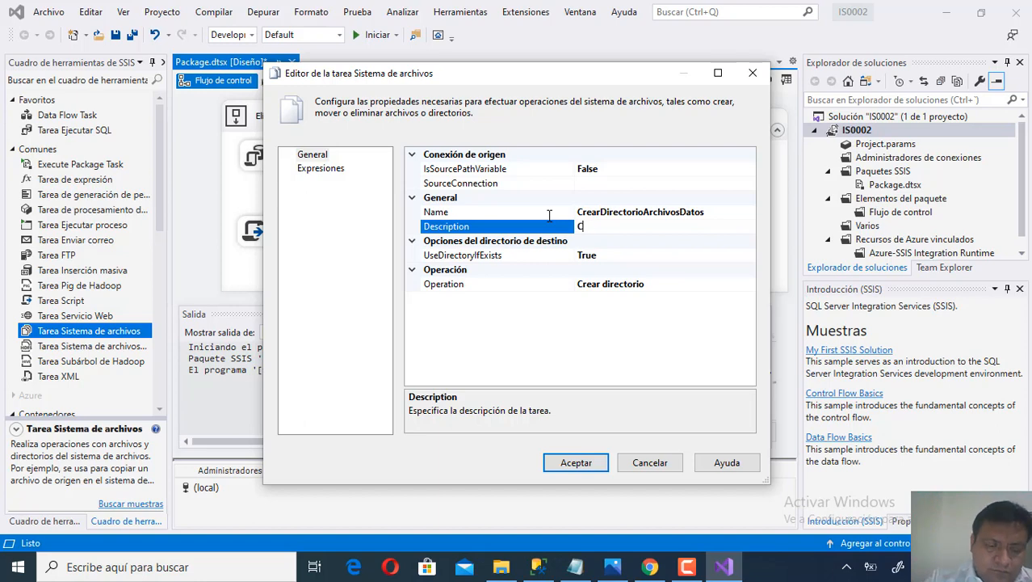
{"action": "type", "text": "rear el "}
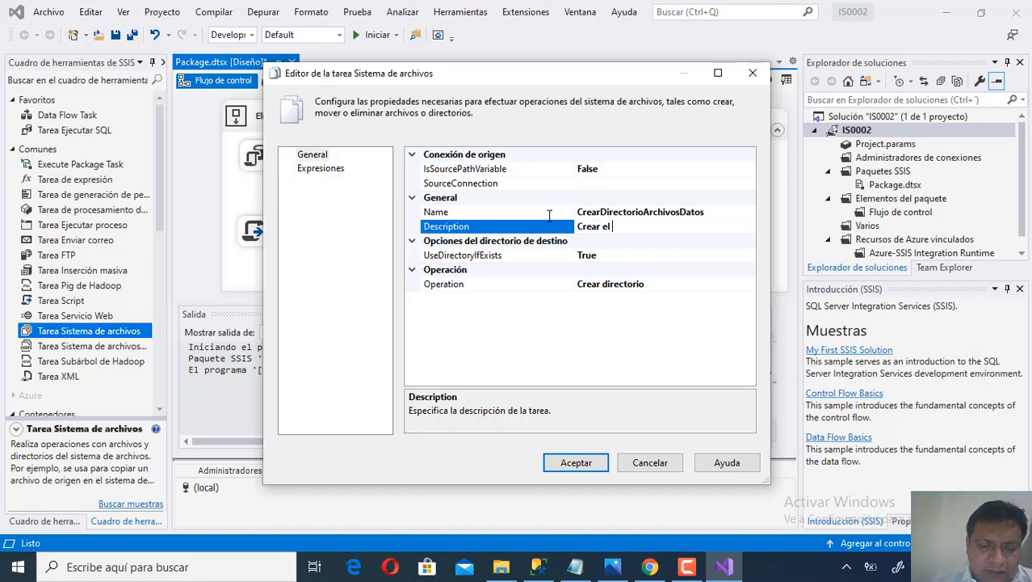
{"action": "type", "text": "directorio"}
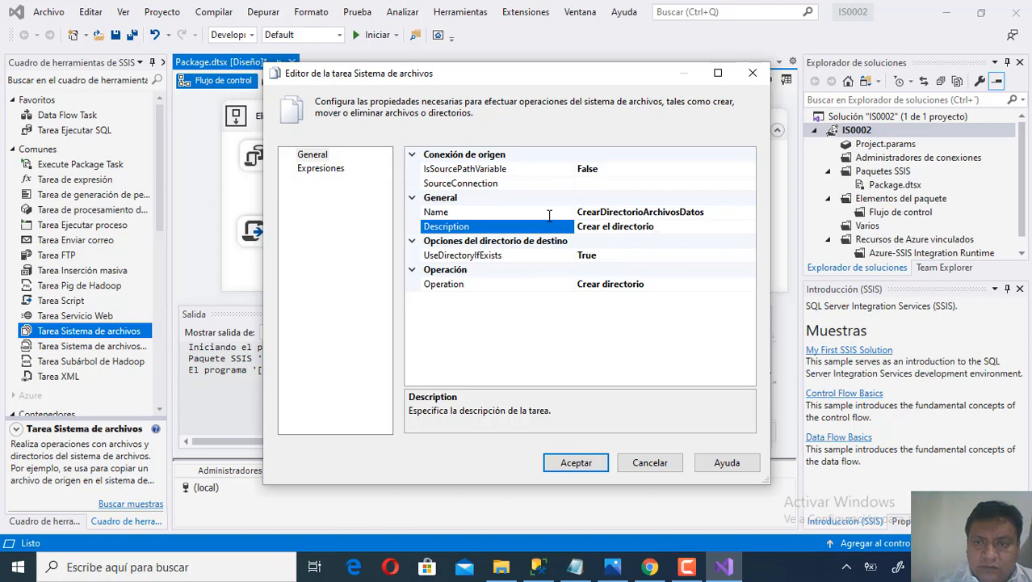
{"action": "type", "text": " interno"}
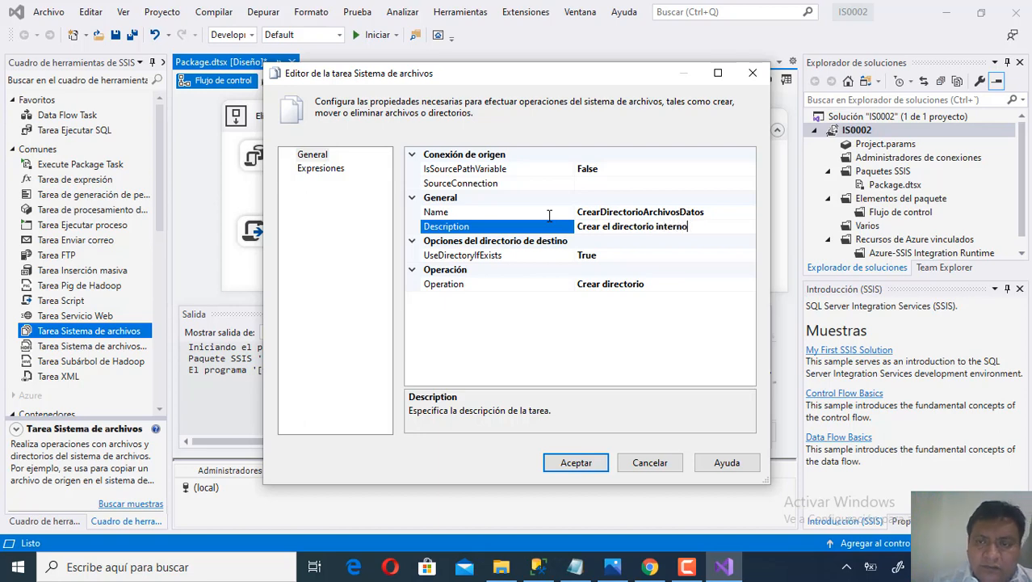
{"action": "type", "text": " Data"}
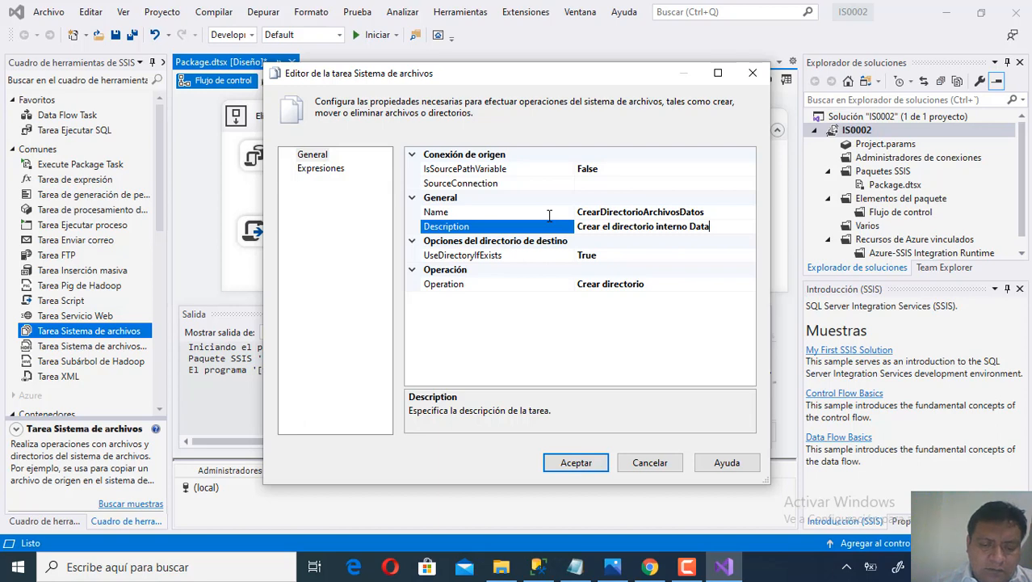
{"action": "type", "text": " ara sev"}
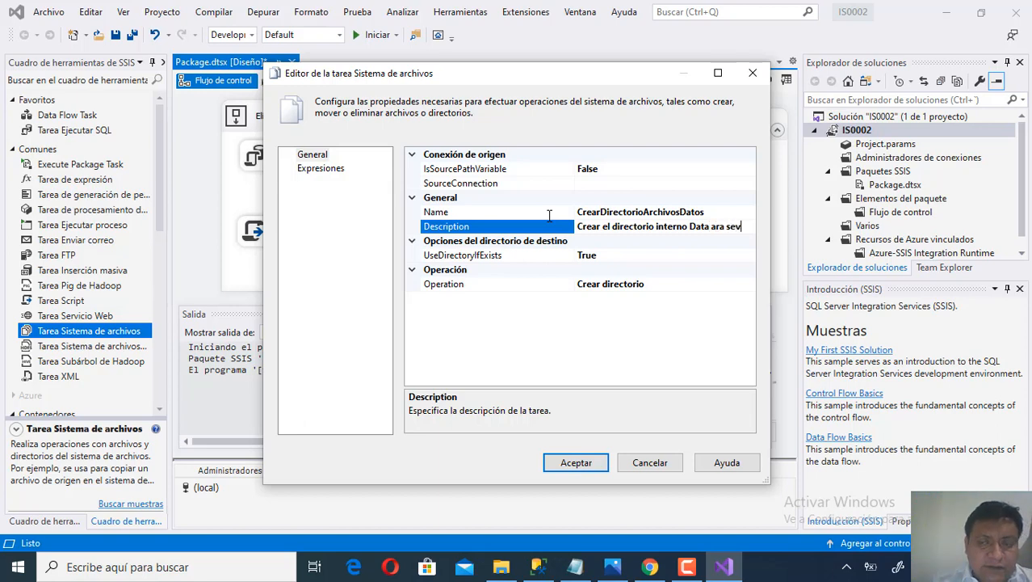
{"action": "key", "text": "BackSpace"}
{"action": "key", "text": "BackSpace"}
{"action": "key", "text": "BackSpace"}
{"action": "key", "text": "BackSpace"}
{"action": "key", "text": "BackSpace"}
{"action": "key", "text": "BackSpace"}
{"action": "key", "text": "BackSpace"}
{"action": "key", "text": "BackSpace"}
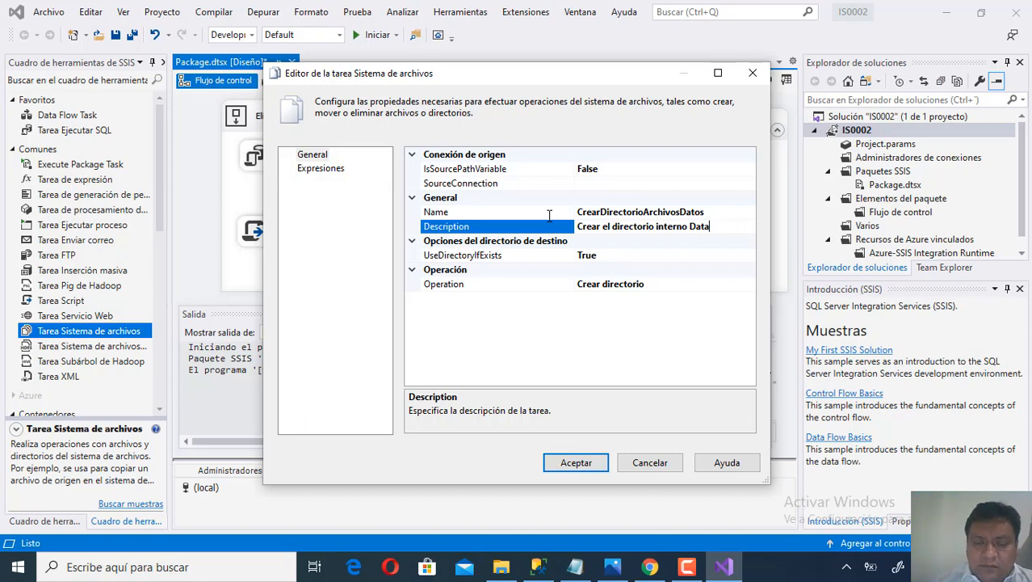
{"action": "type", "text": "para el "}
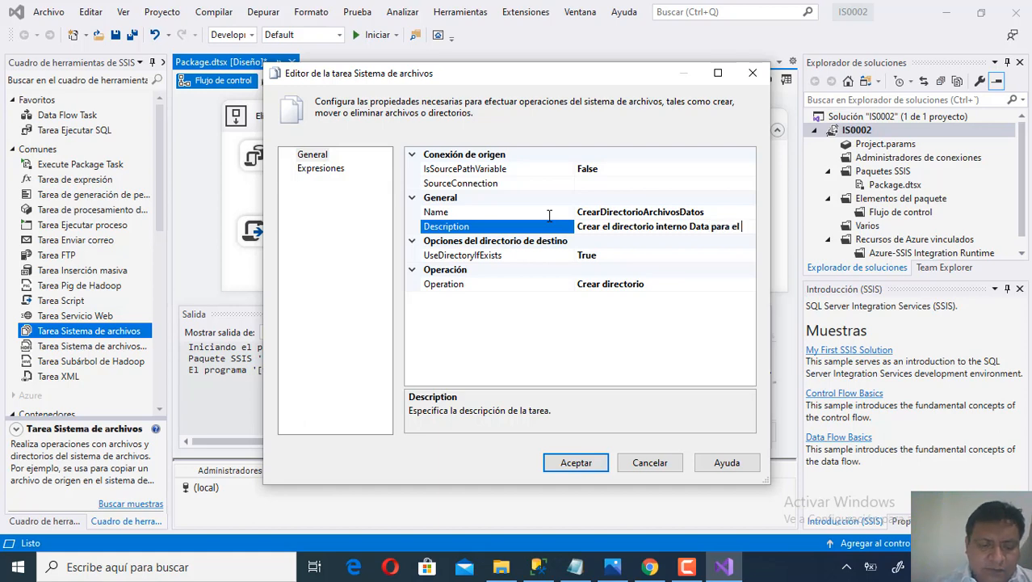
{"action": "type", "text": "Server S"}
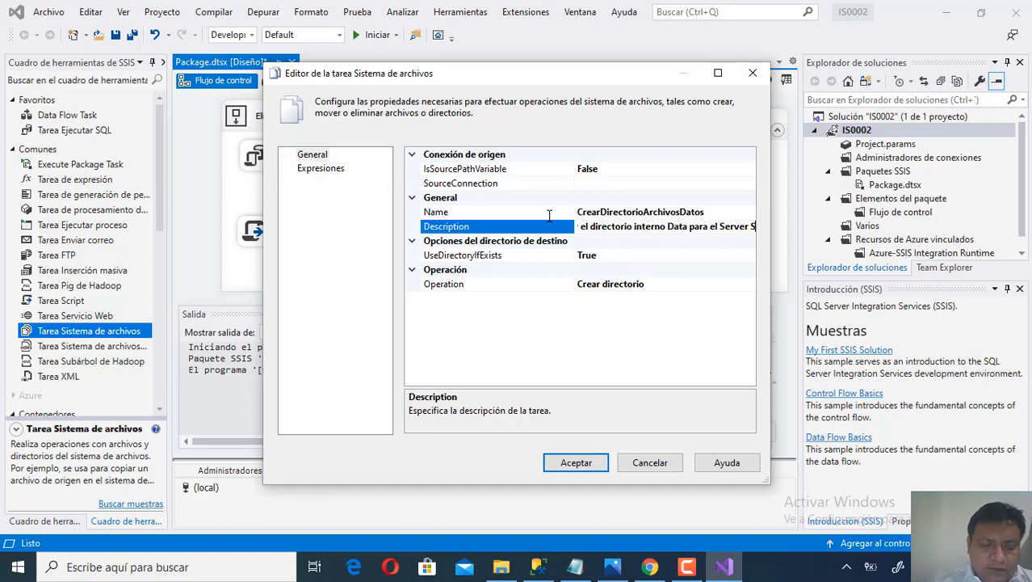
{"action": "type", "text": "tar Farma"}
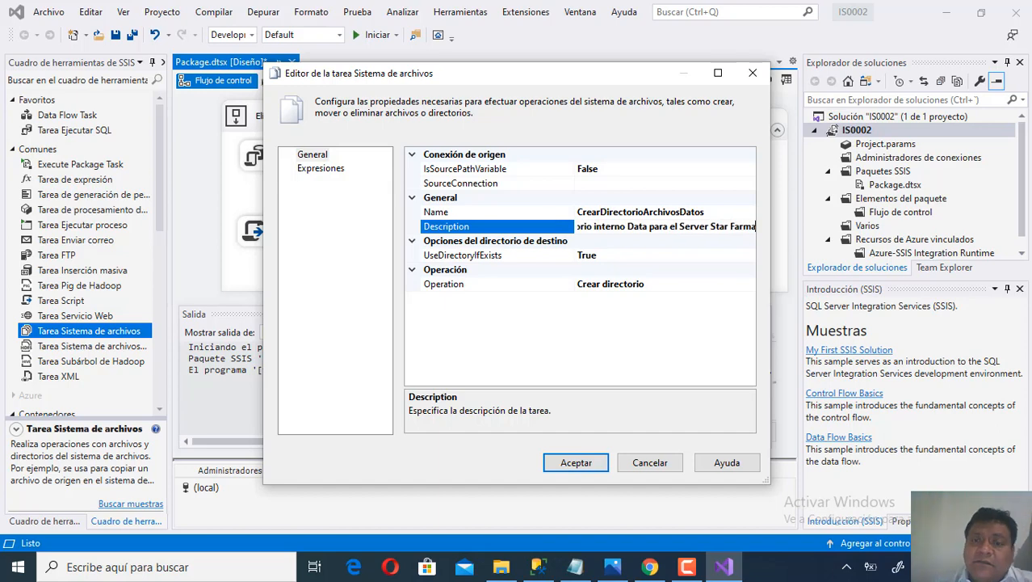
- Set IsSourcePathVariable to True with User::RutaData as the source variable, and accept the CrearDirectorioArchivosDatos task settings
{"action": "left_click", "coordinate": [708, 172]}
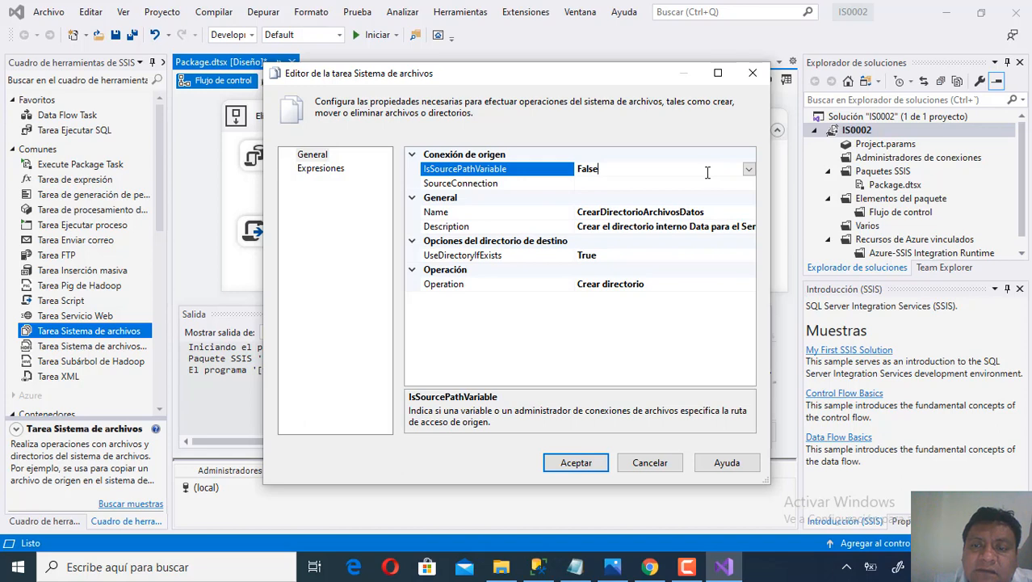
{"action": "left_click", "coordinate": [748, 169]}
{"action": "left_click", "coordinate": [693, 185]}
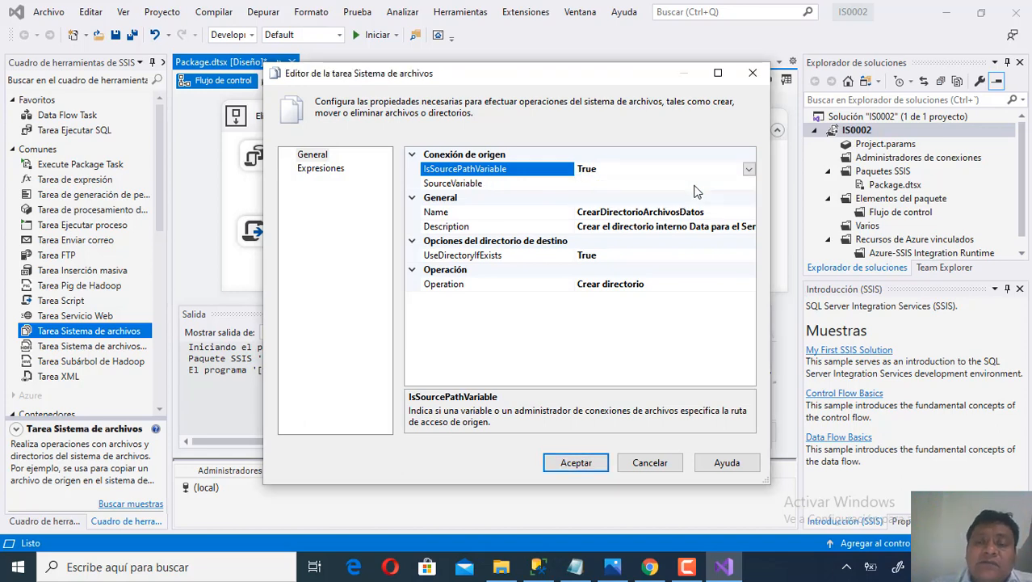
{"action": "left_click", "coordinate": [695, 185]}
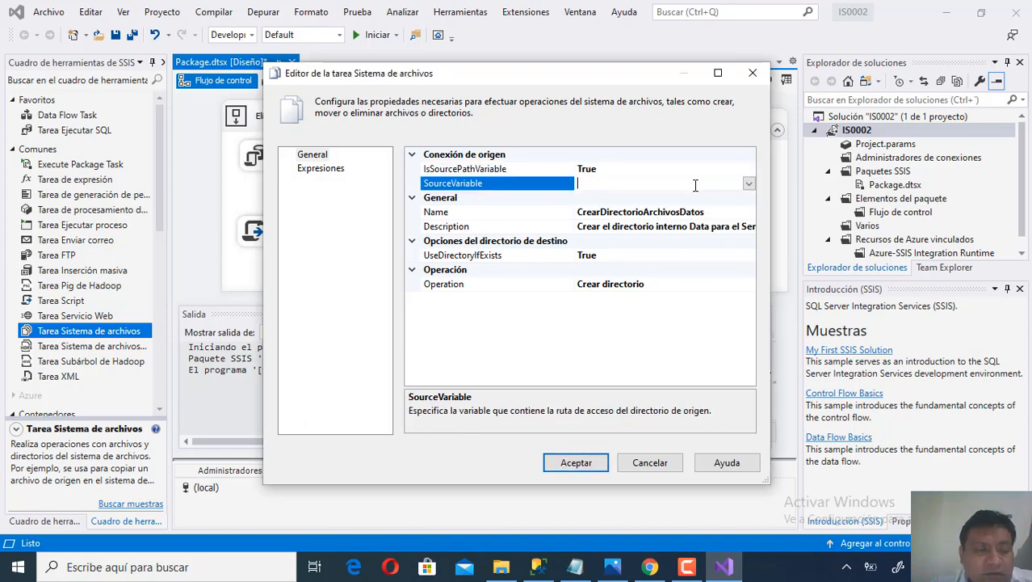
{"action": "left_click", "coordinate": [748, 183]}
{"action": "left_click_drag", "start_coordinate": [747, 215], "coordinate": [757, 330]}
{"action": "left_click", "coordinate": [621, 322]}
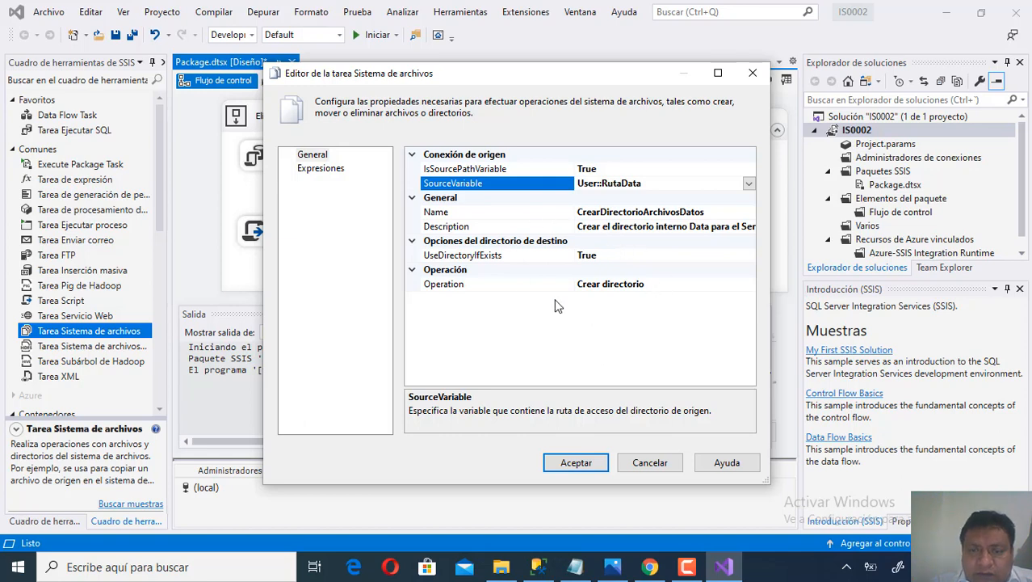
{"action": "left_click", "coordinate": [576, 462]}
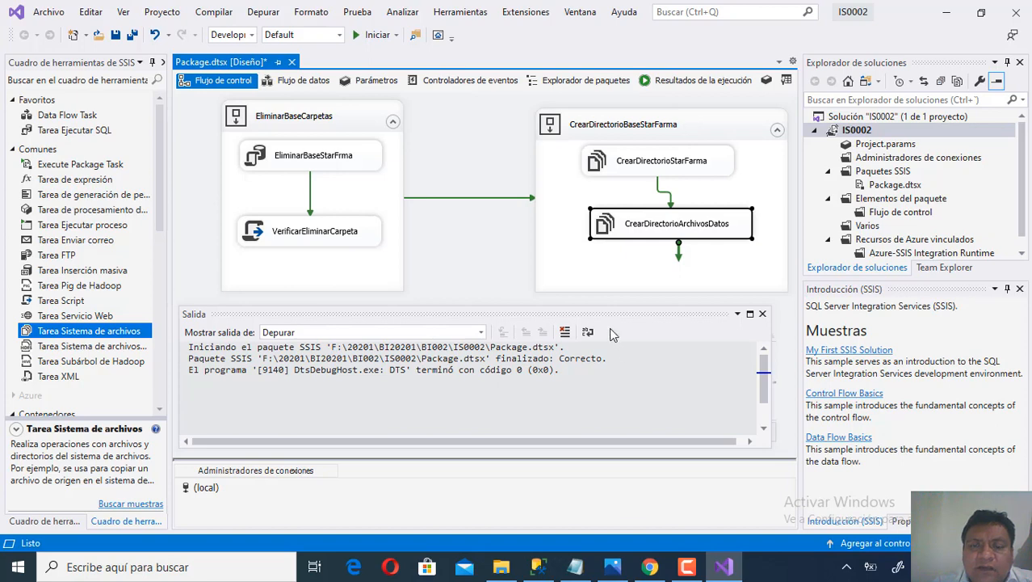
- Move the floating Salida window further down below the two sequence containers and deselect the CrearDirectorioArchivosDatos task
{"action": "left_click_drag", "start_coordinate": [572, 315], "coordinate": [582, 334]}
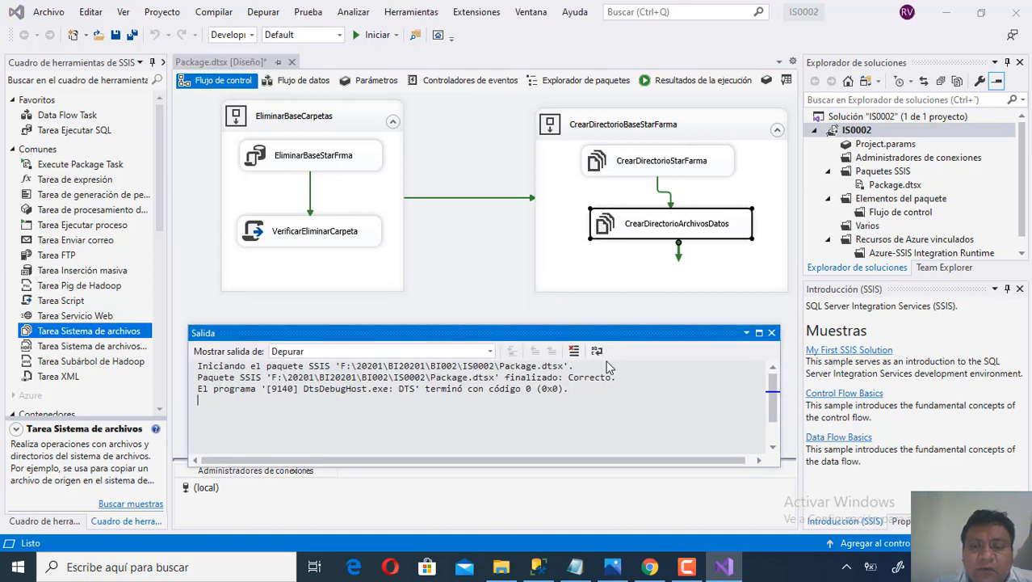
{"action": "left_click_drag", "start_coordinate": [617, 322], "coordinate": [600, 367]}
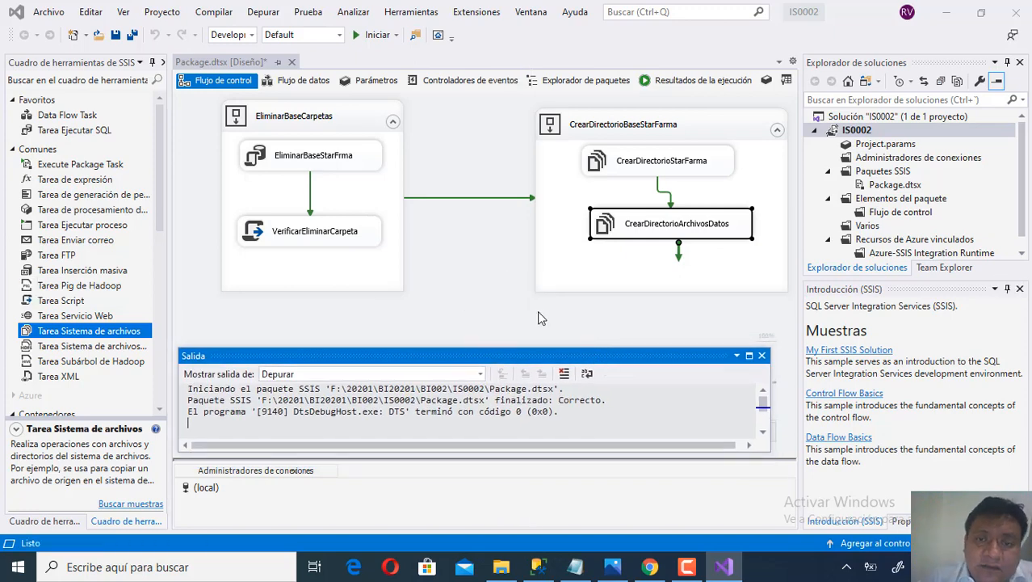
{"action": "left_click", "coordinate": [488, 301]}
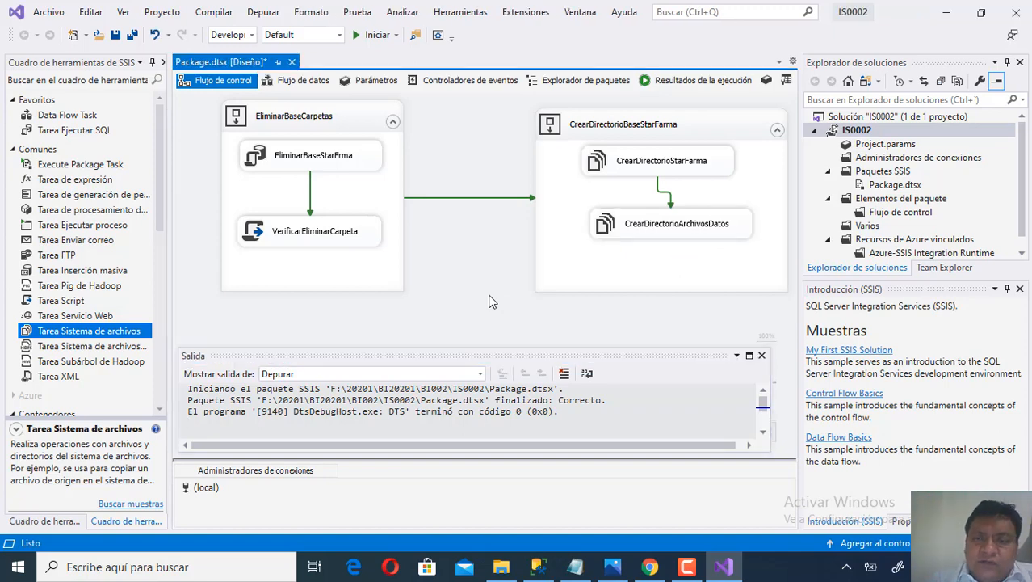
- Start running the package and switch to File Explorer to show the root of drive F:
{"action": "left_click", "coordinate": [367, 36]}
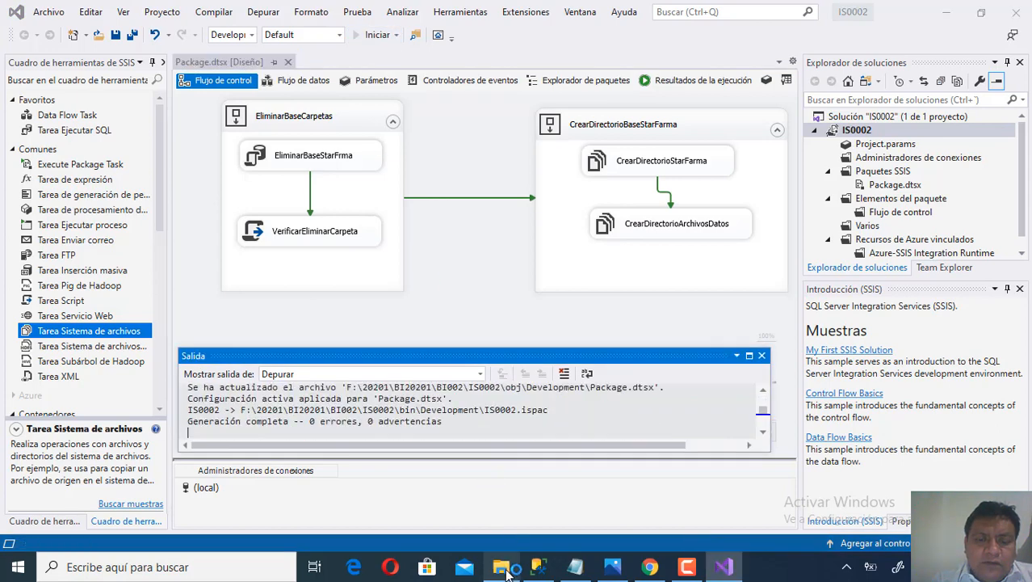
{"action": "left_click", "coordinate": [506, 572]}
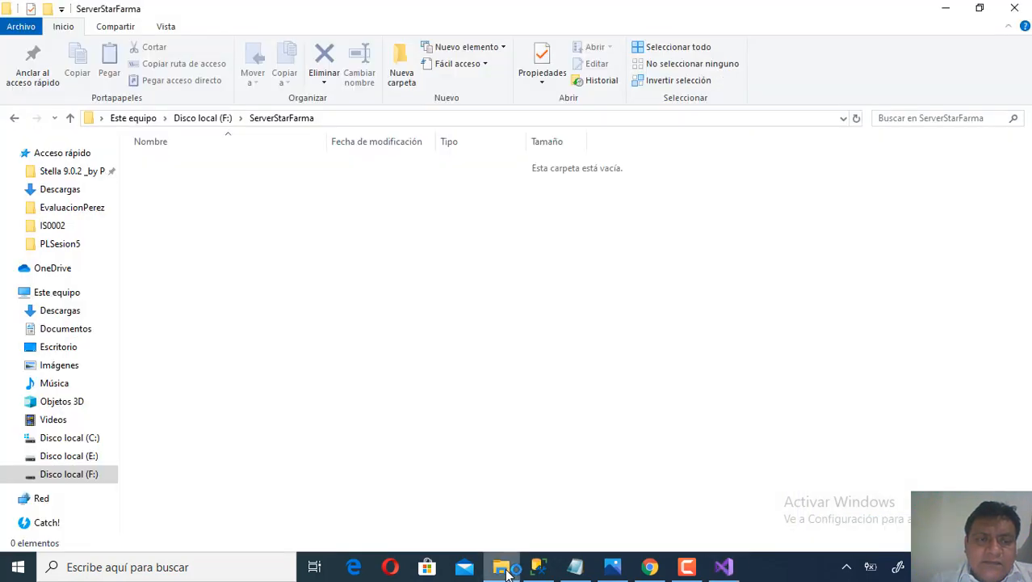
{"action": "left_click", "coordinate": [196, 124]}
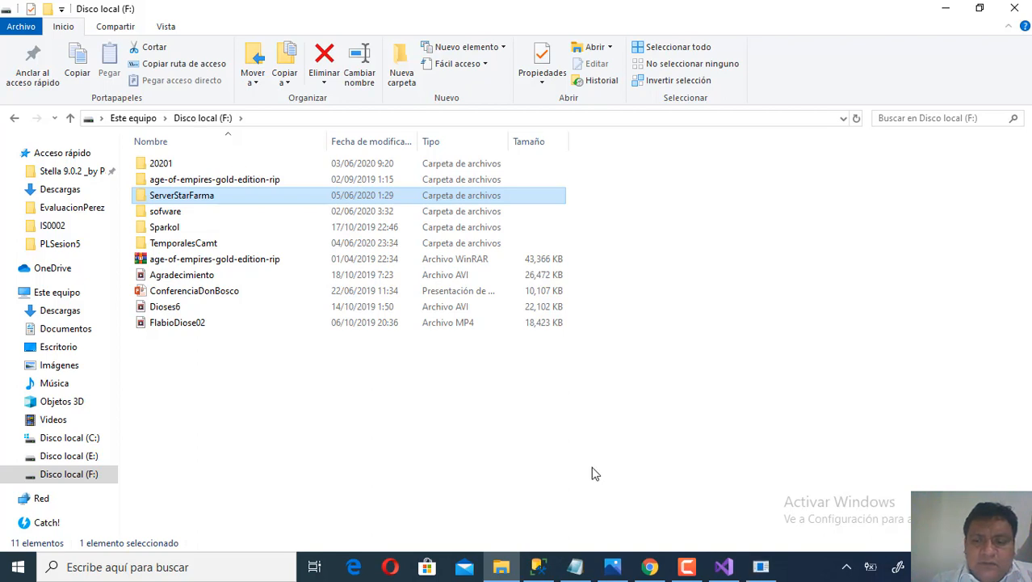
- Accept the message boxes raised by the running package so all its tasks execute, and stop debugging
{"action": "left_click", "coordinate": [761, 567]}
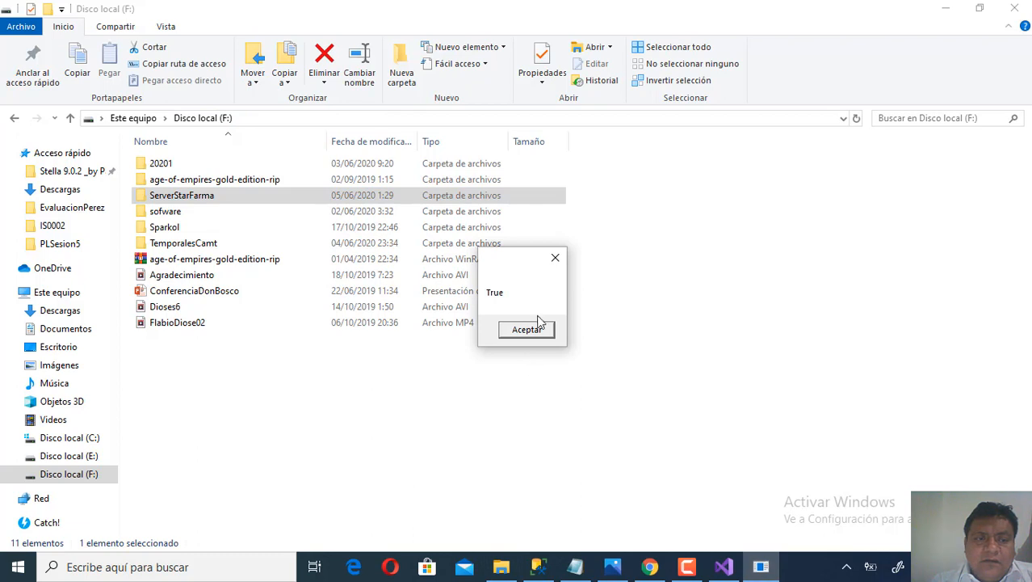
{"action": "left_click", "coordinate": [184, 201]}
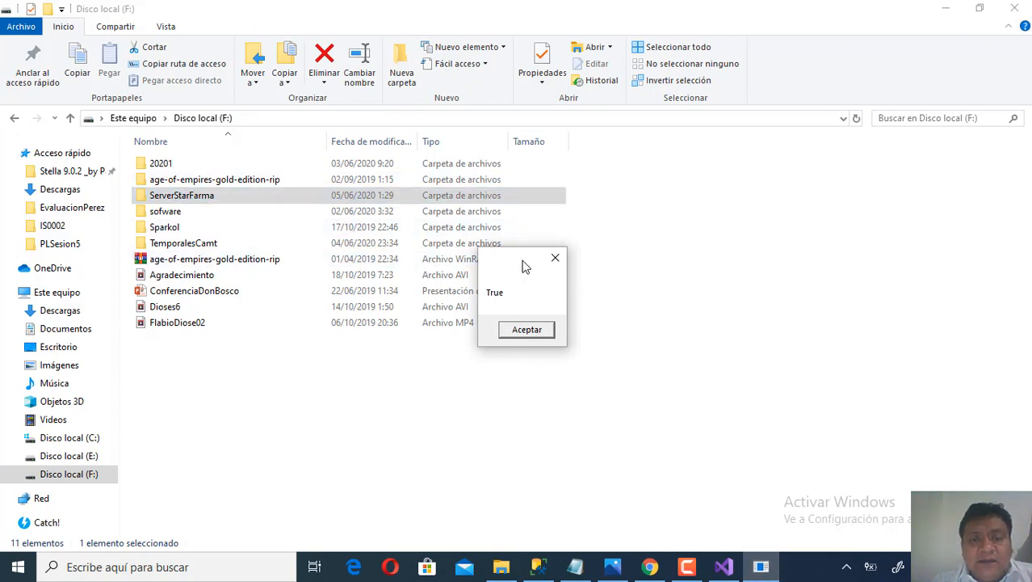
{"action": "left_click_drag", "start_coordinate": [523, 264], "coordinate": [588, 347]}
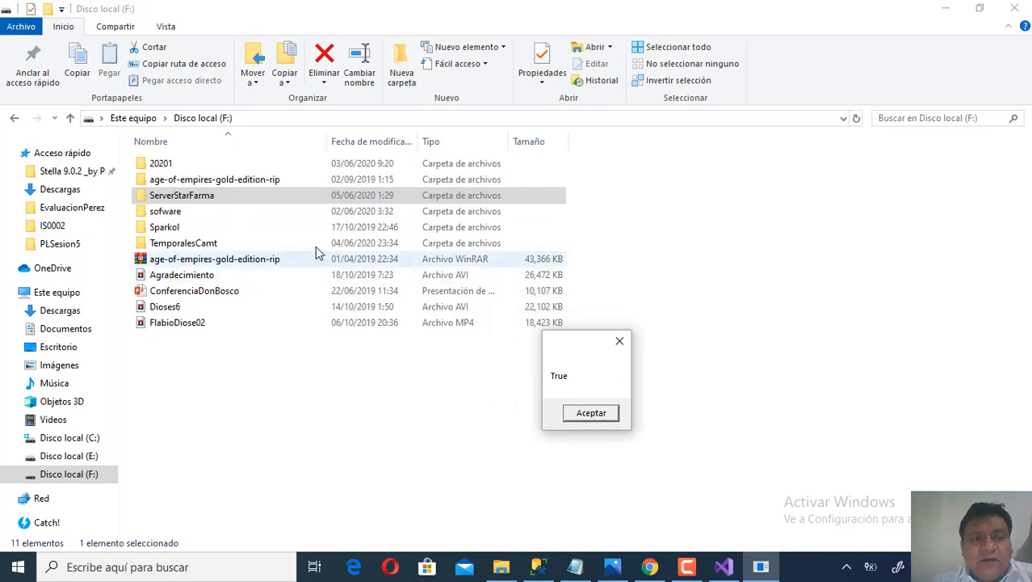
{"action": "left_click", "coordinate": [588, 410]}
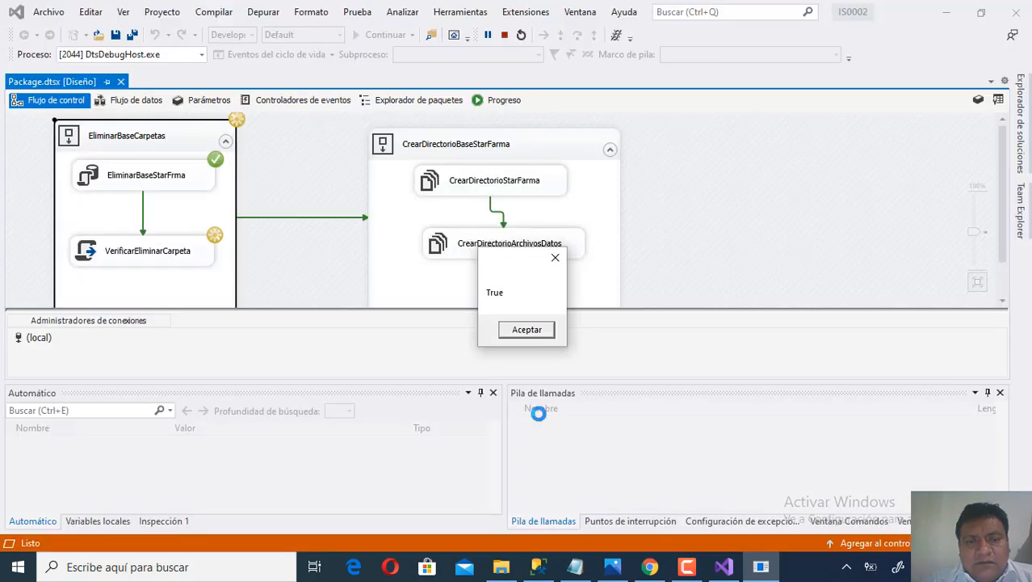
{"action": "left_click", "coordinate": [527, 329]}
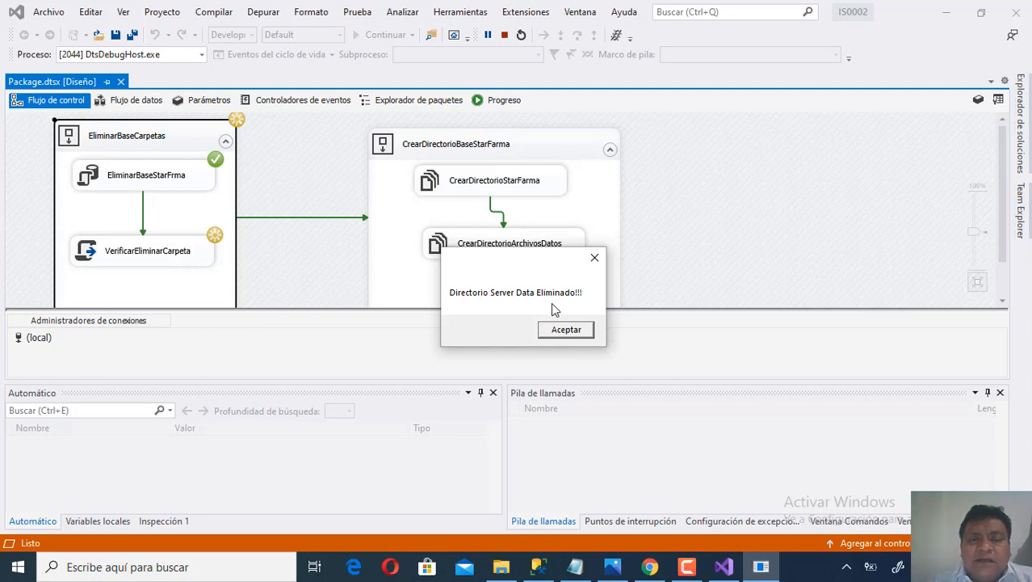
{"action": "left_click", "coordinate": [565, 330]}
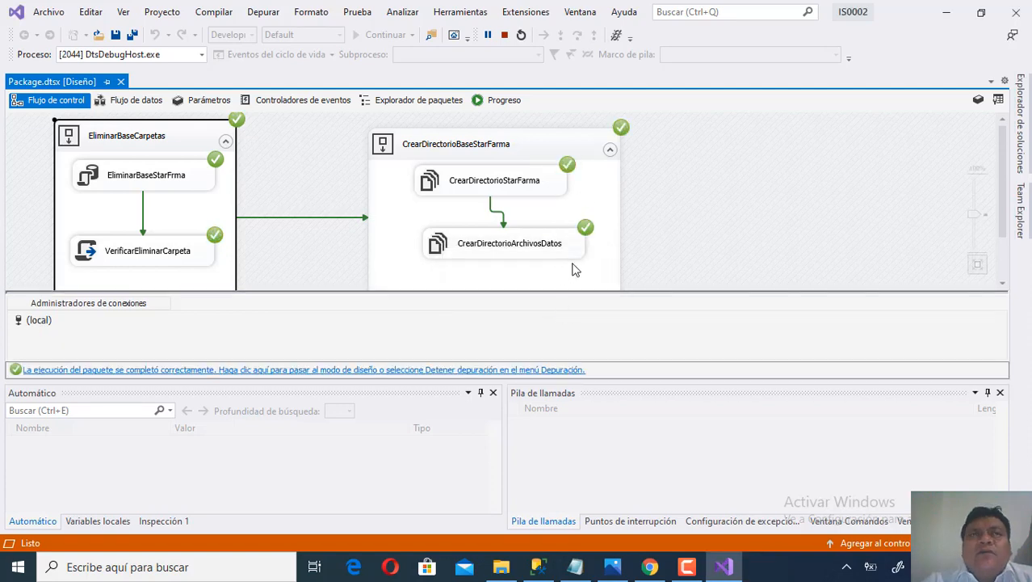
{"action": "left_click", "coordinate": [507, 39]}
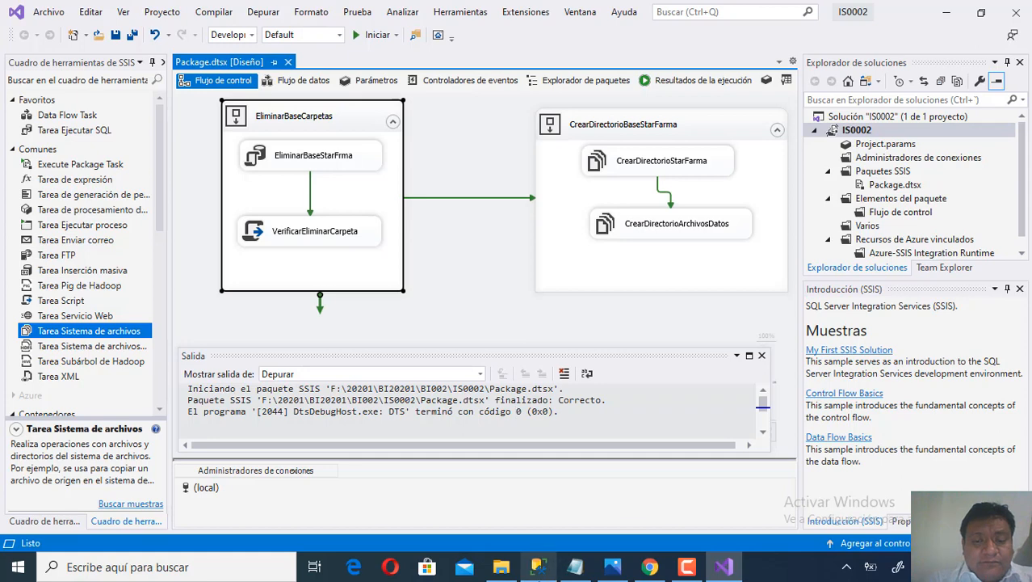
- Check the database list in SQL Server Management Studio and the contents of the ServerStarFarma folder on drive F: in File Explorer
{"action": "left_click", "coordinate": [537, 567]}
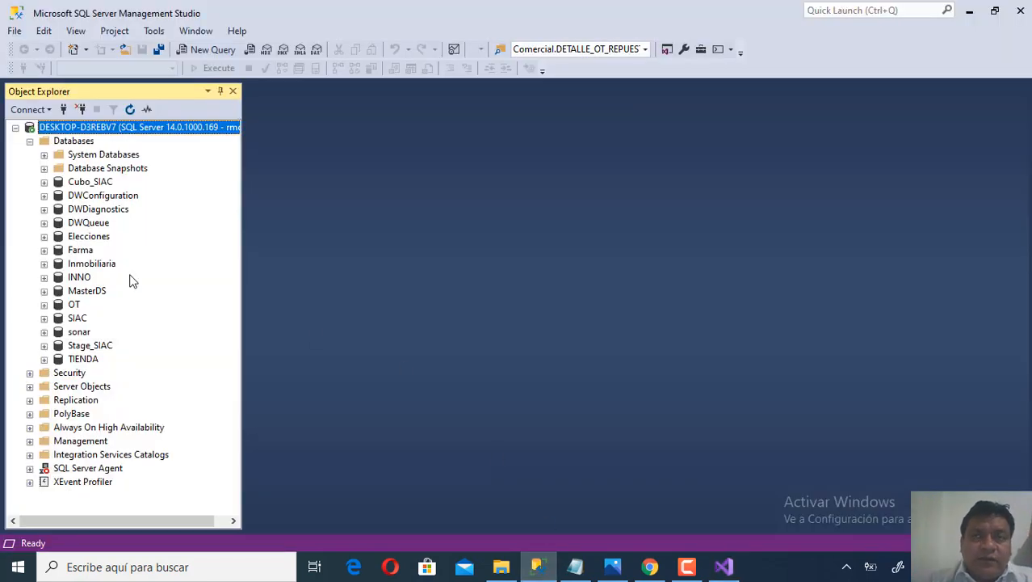
{"action": "left_click", "coordinate": [502, 567]}
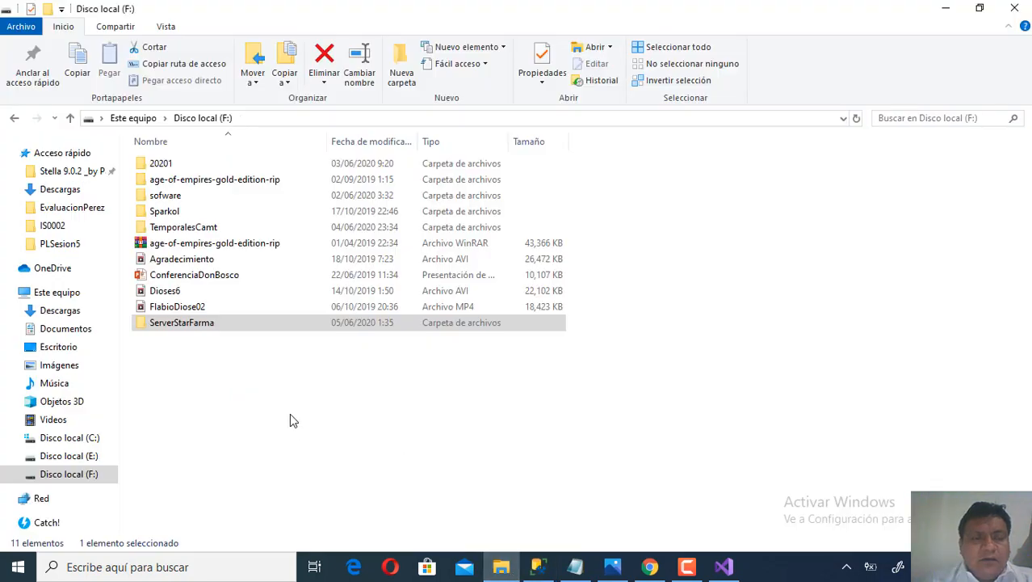
{"action": "double_click", "coordinate": [209, 325]}
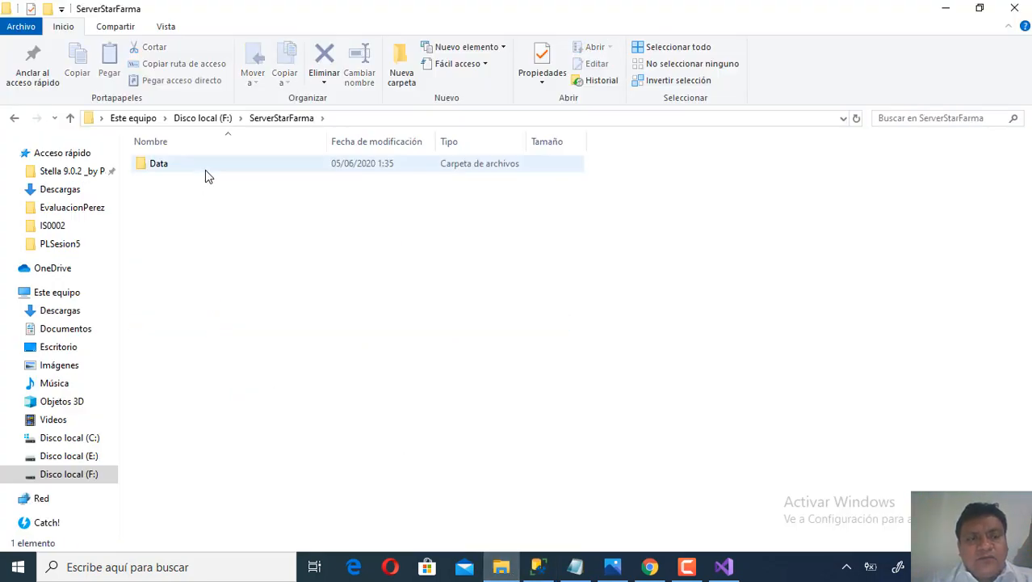
- Open the Data folder inside ServerStarFarma, and review the file paths of the CREATE DATABASE StarFarma script in Notepad's Semana5_Practica file
{"action": "left_click", "coordinate": [205, 169]}
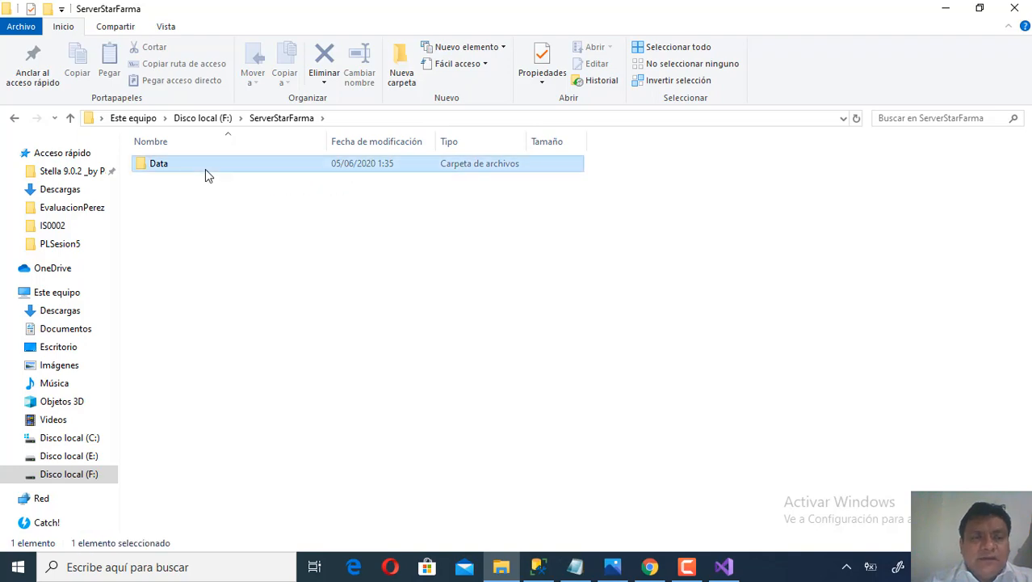
{"action": "double_click", "coordinate": [205, 169]}
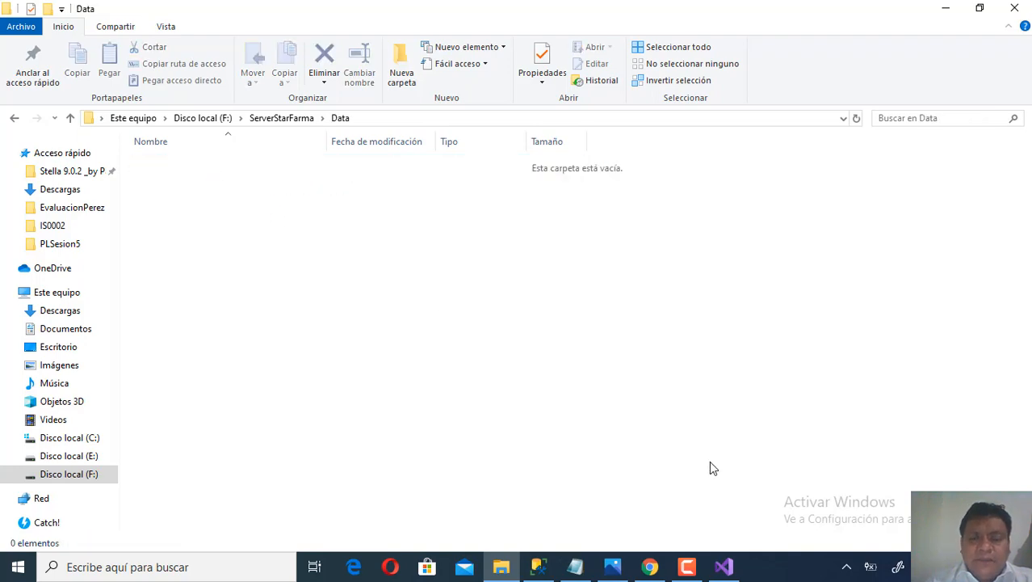
{"action": "left_click", "coordinate": [575, 566]}
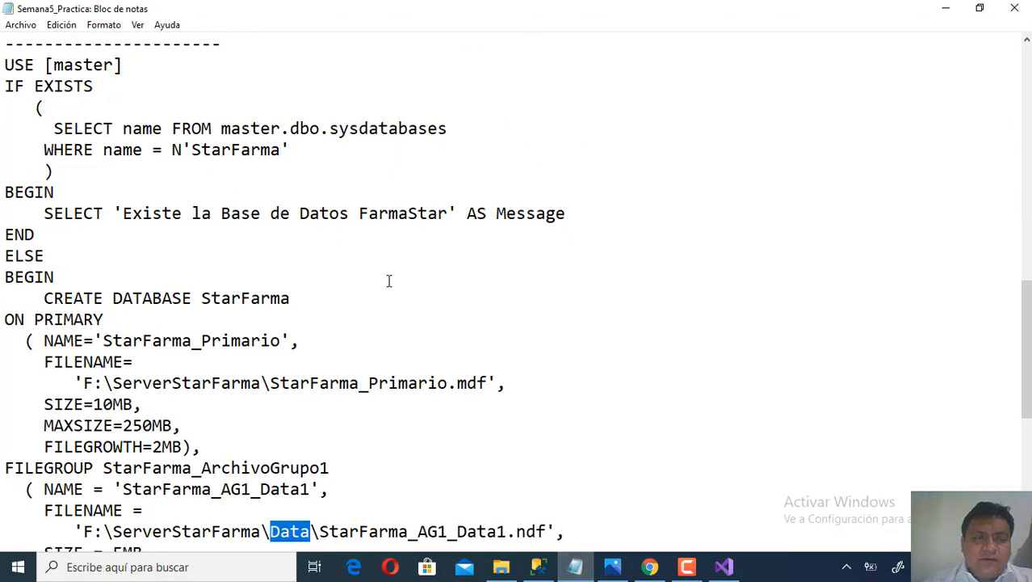
{"action": "scroll", "coordinate": [1027, 335], "scroll_direction": "up", "scroll_amount": 1}
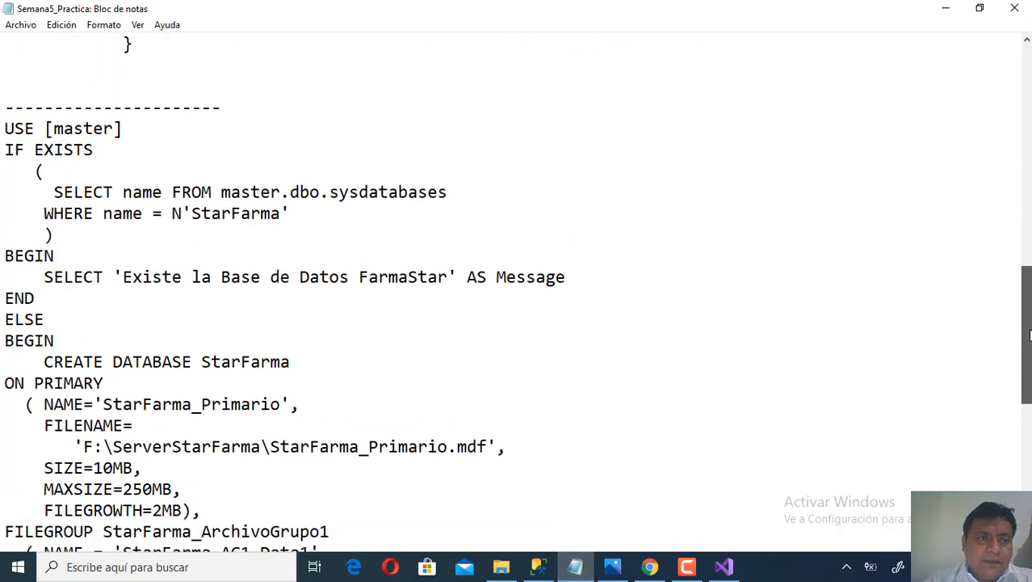
{"action": "scroll", "coordinate": [1027, 339], "scroll_direction": "down", "scroll_amount": 1}
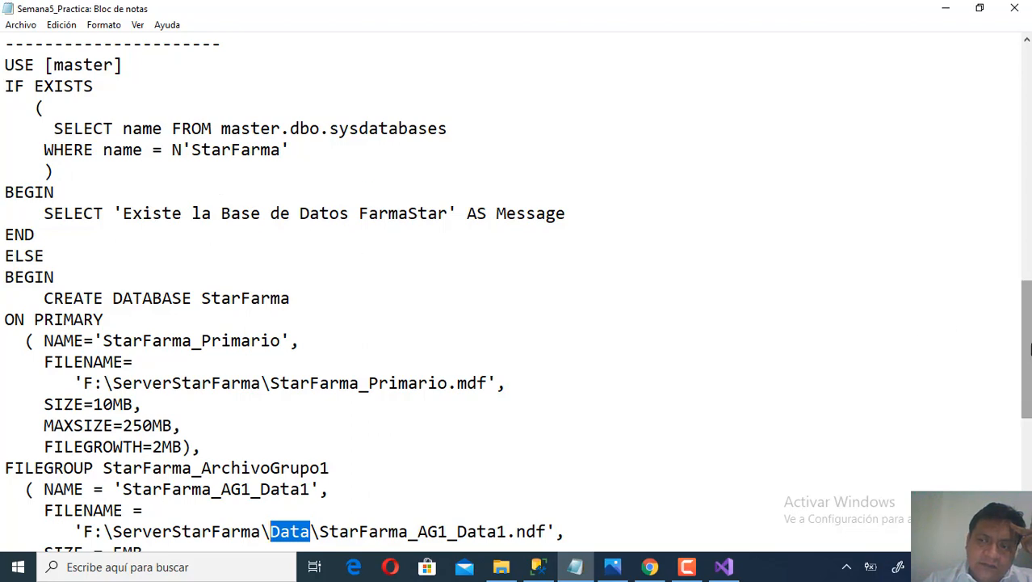
{"action": "left_click_drag", "start_coordinate": [1029, 356], "coordinate": [1029, 420]}
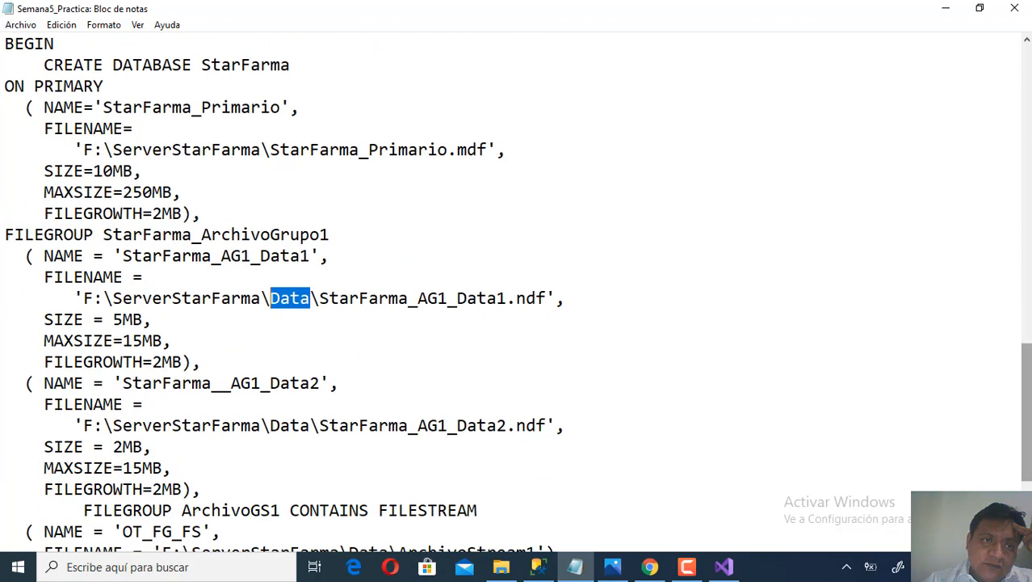
{"action": "left_click_drag", "start_coordinate": [83, 150], "coordinate": [269, 154]}
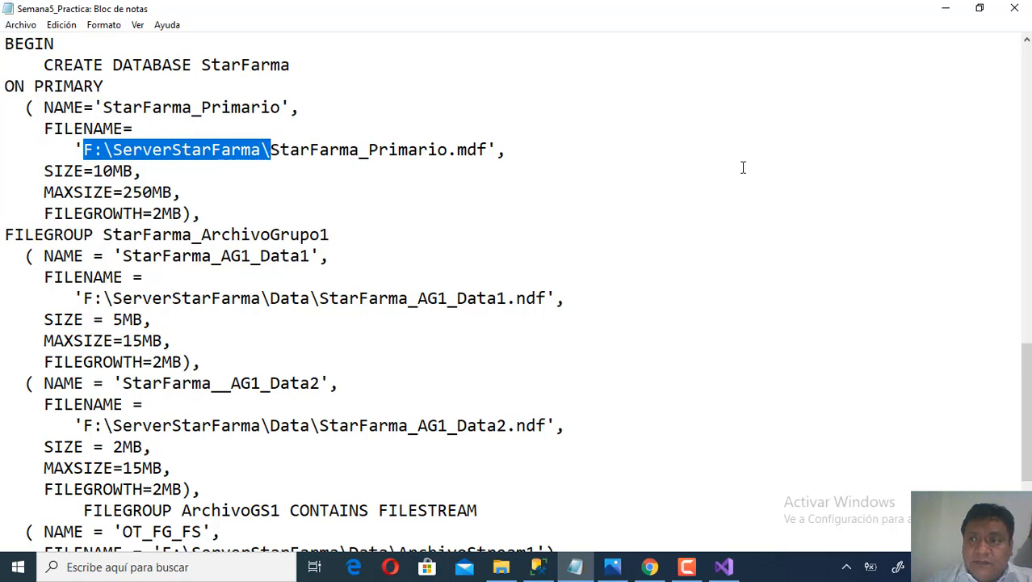
- Return to the package in Visual Studio and extend the CrearDirectorioBaseStarFarma container downward to make room for another task
{"action": "left_click", "coordinate": [944, 7]}
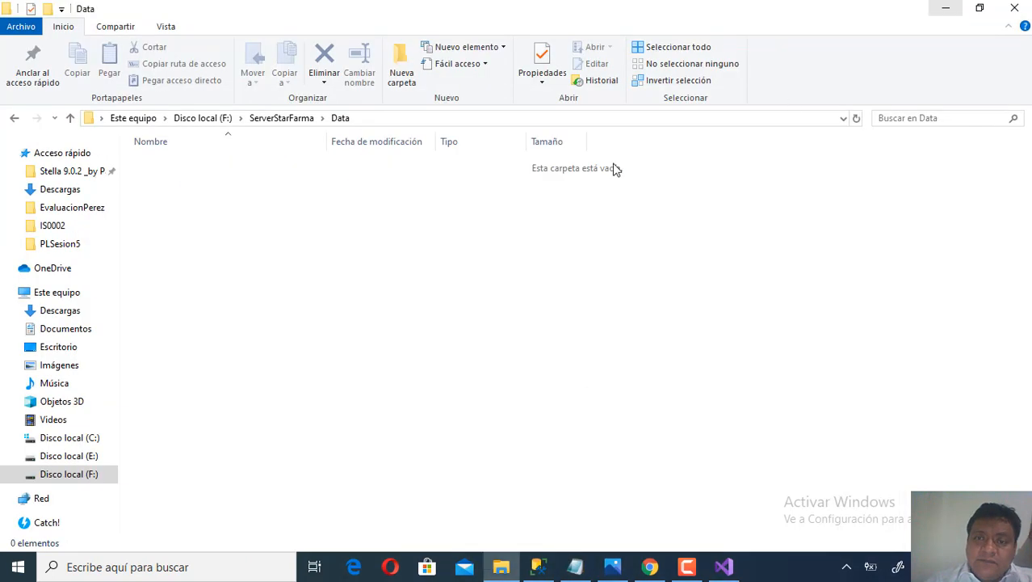
{"action": "left_click", "coordinate": [950, 13]}
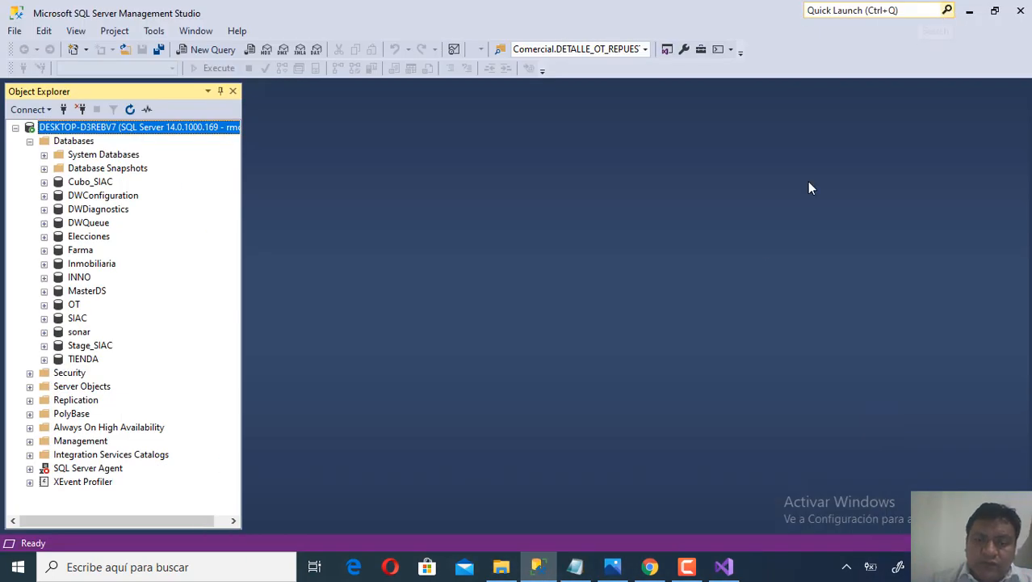
{"action": "left_click", "coordinate": [724, 566]}
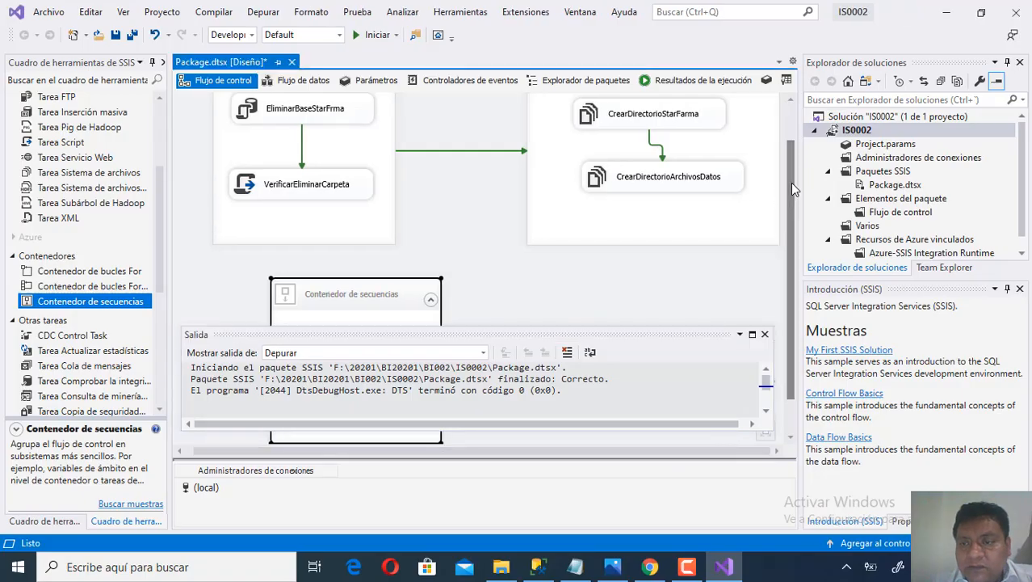
{"action": "left_click_drag", "start_coordinate": [789, 146], "coordinate": [789, 169]}
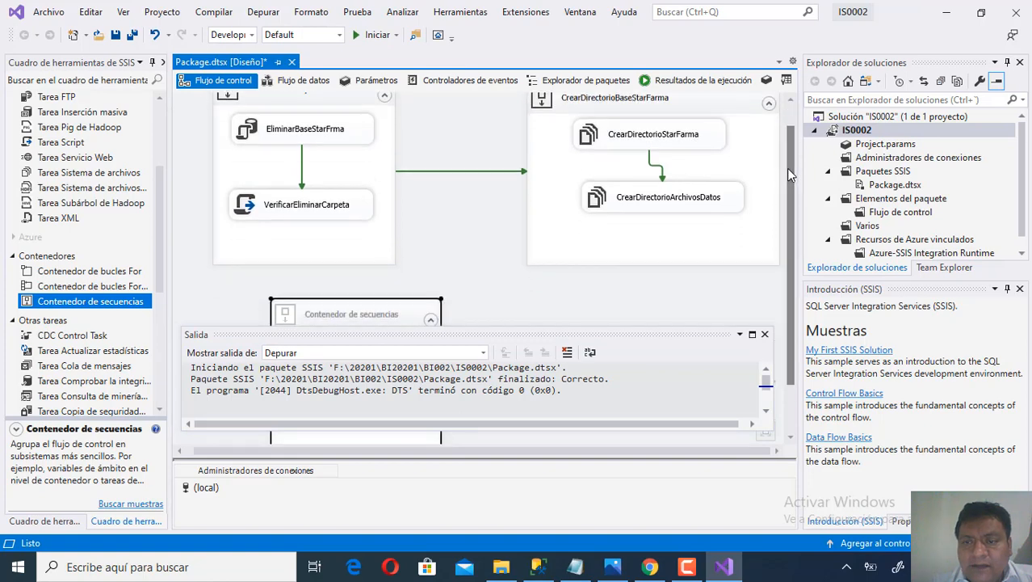
{"action": "left_click", "coordinate": [680, 237]}
{"action": "left_click_drag", "start_coordinate": [666, 269], "coordinate": [667, 305]}
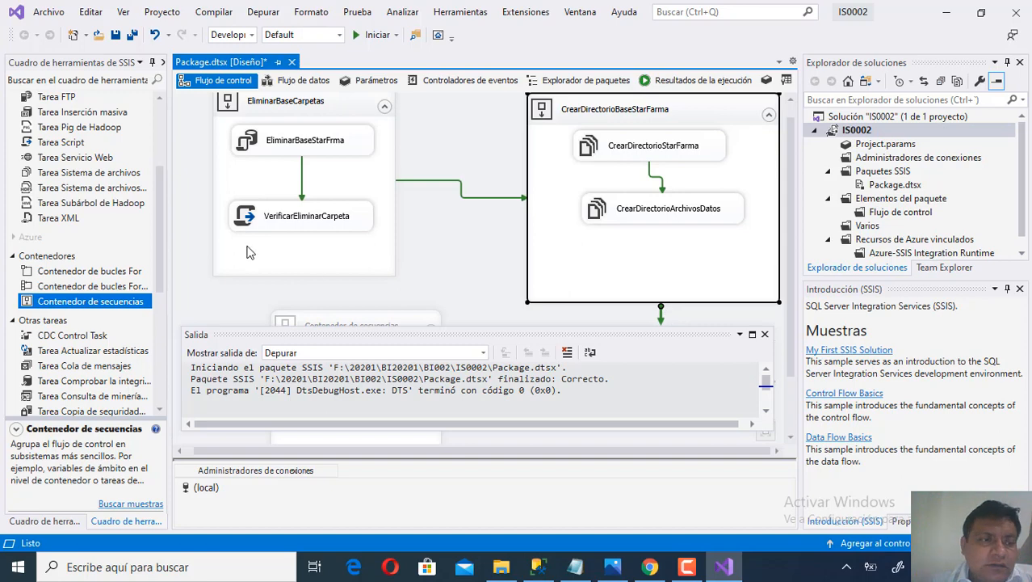
- Add an Execute SQL task (Tarea Ejecutar SQL) below CrearDirectorioArchivosDatos in the container and connect CrearDirectorioArchivosDatos to it
{"action": "left_click_drag", "start_coordinate": [161, 246], "coordinate": [158, 134]}
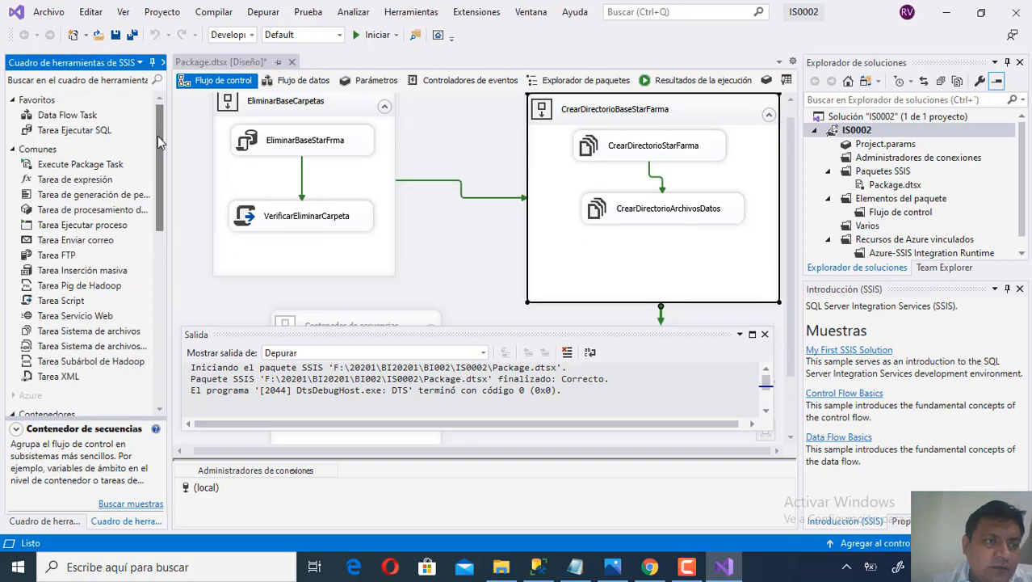
{"action": "left_click", "coordinate": [91, 135]}
{"action": "left_click_drag", "start_coordinate": [91, 138], "coordinate": [593, 252]}
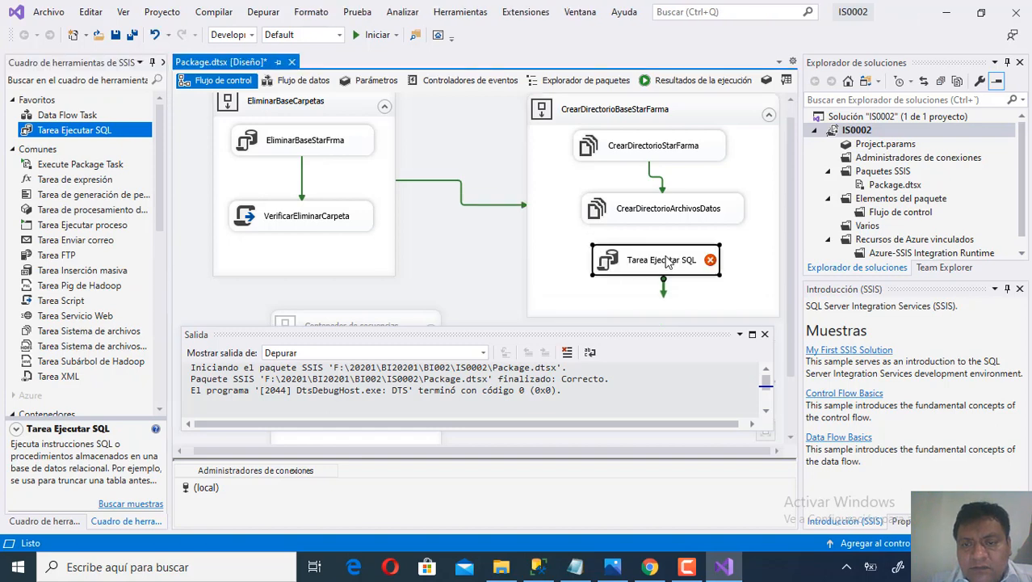
{"action": "left_click_drag", "start_coordinate": [669, 263], "coordinate": [686, 275]}
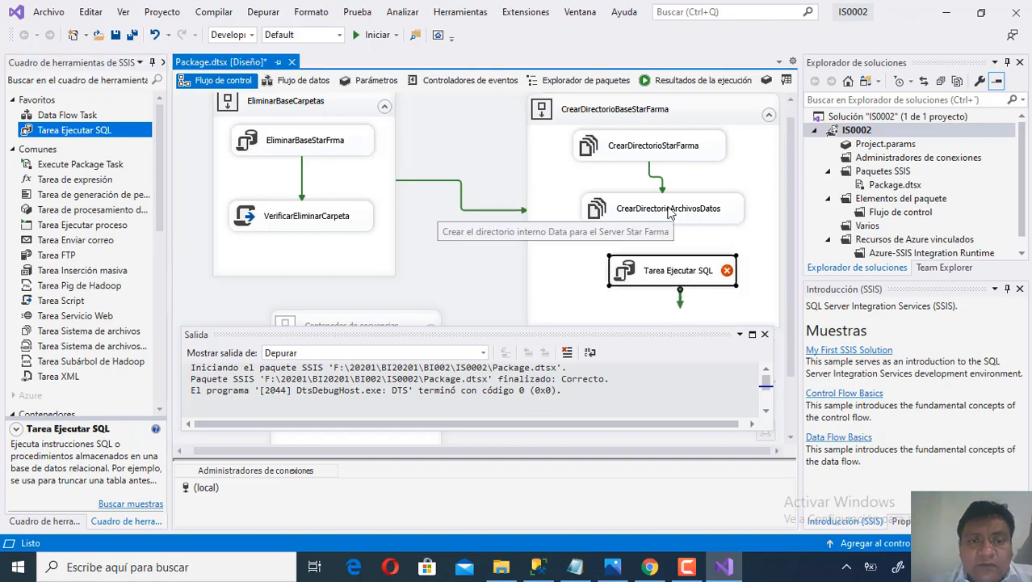
{"action": "left_click", "coordinate": [672, 213]}
{"action": "left_click_drag", "start_coordinate": [670, 232], "coordinate": [675, 270]}
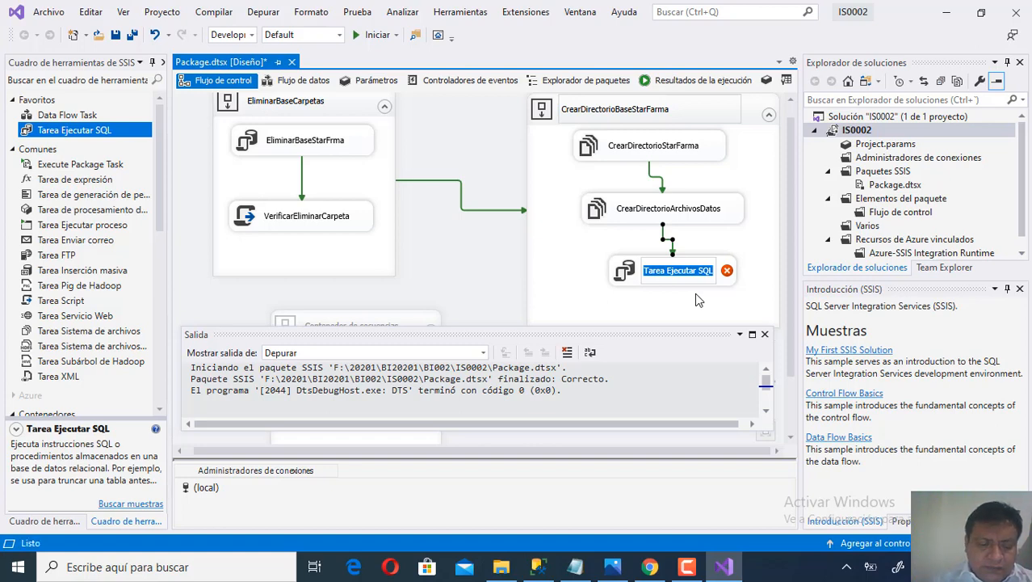
- Rename the new Execute SQL task as CrearBaseDirectorioStarFarma and align it directly beneath CrearDirectorioArchivosDatos
{"action": "type", "text": "Crear"}
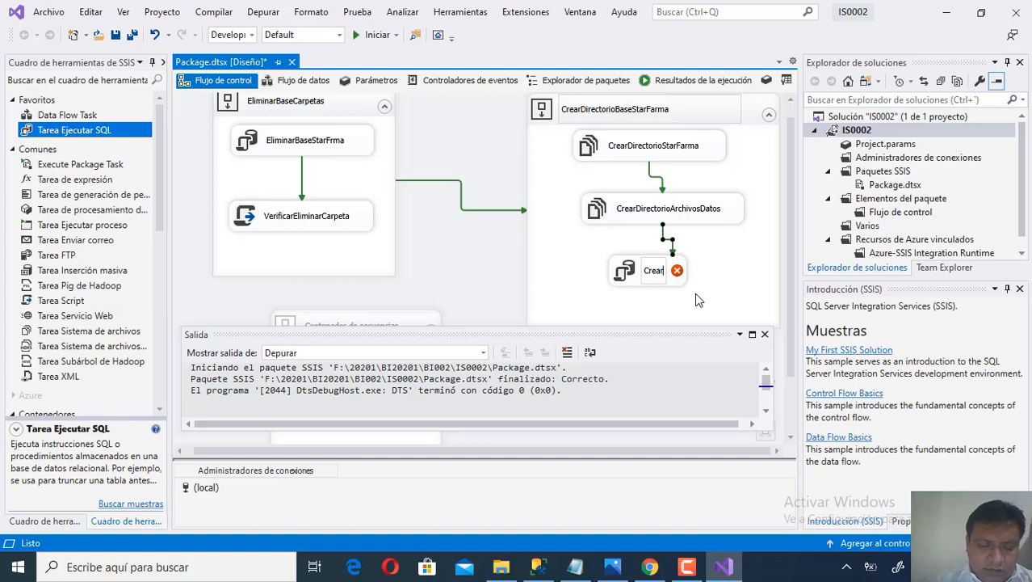
{"action": "type", "text": "Base"}
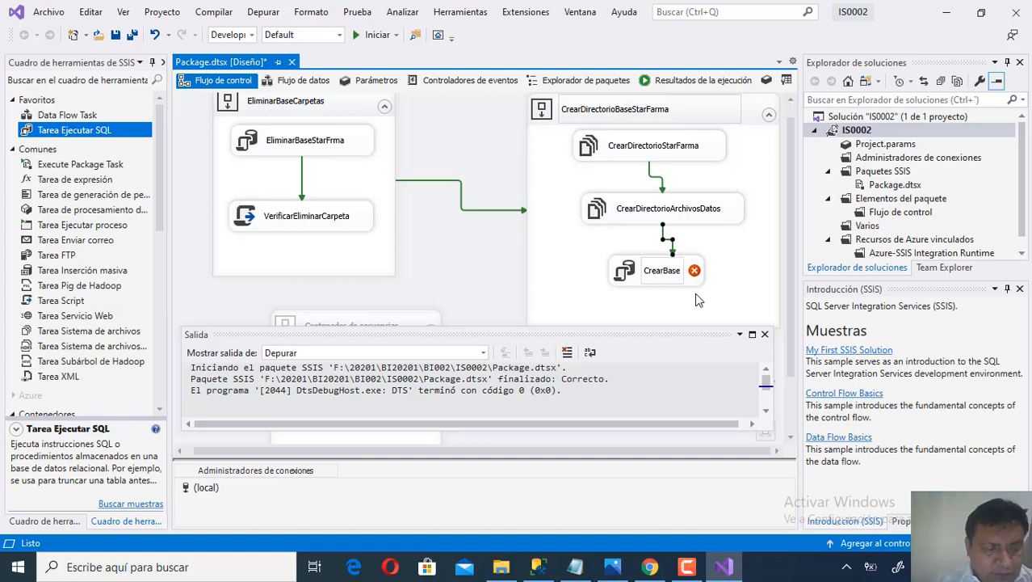
{"action": "type", "text": "Directorio"}
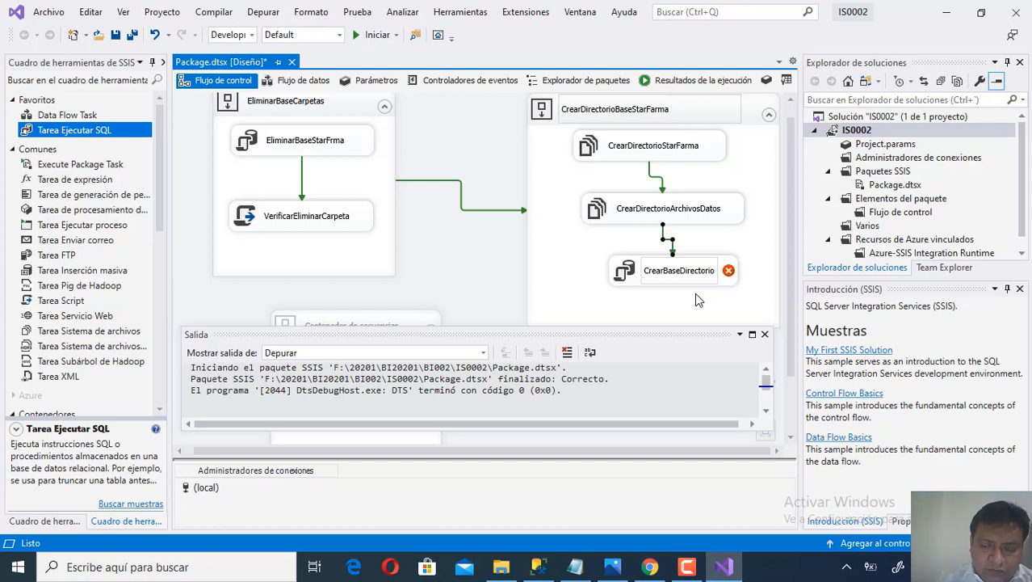
{"action": "type", "text": "Star"}
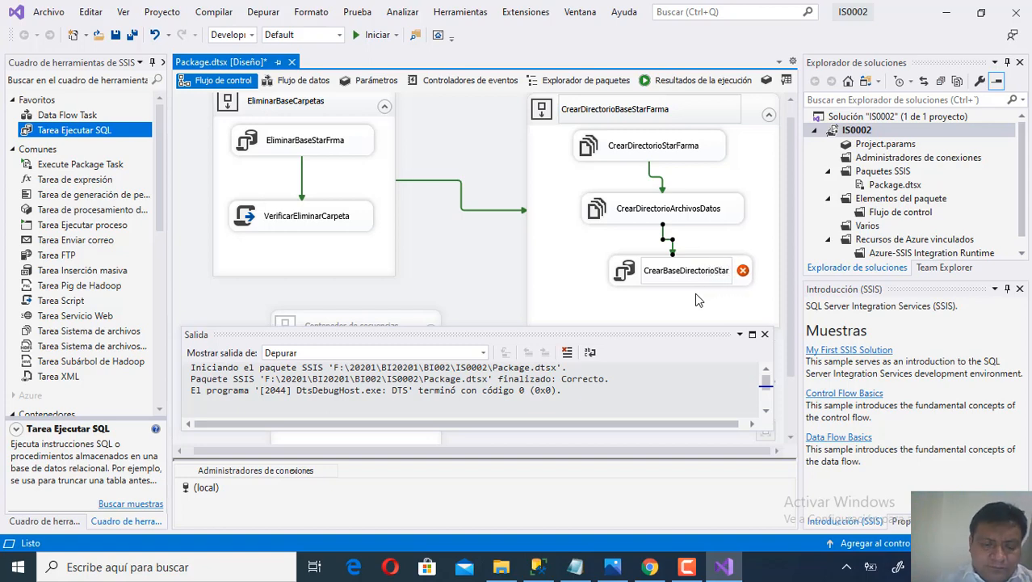
{"action": "type", "text": "Farma"}
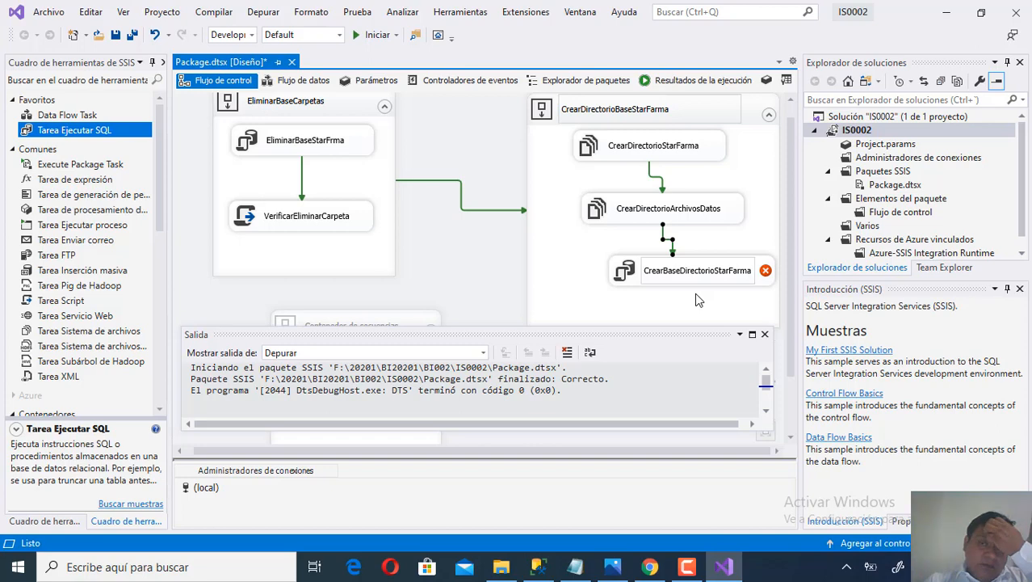
{"action": "left_click", "coordinate": [575, 265]}
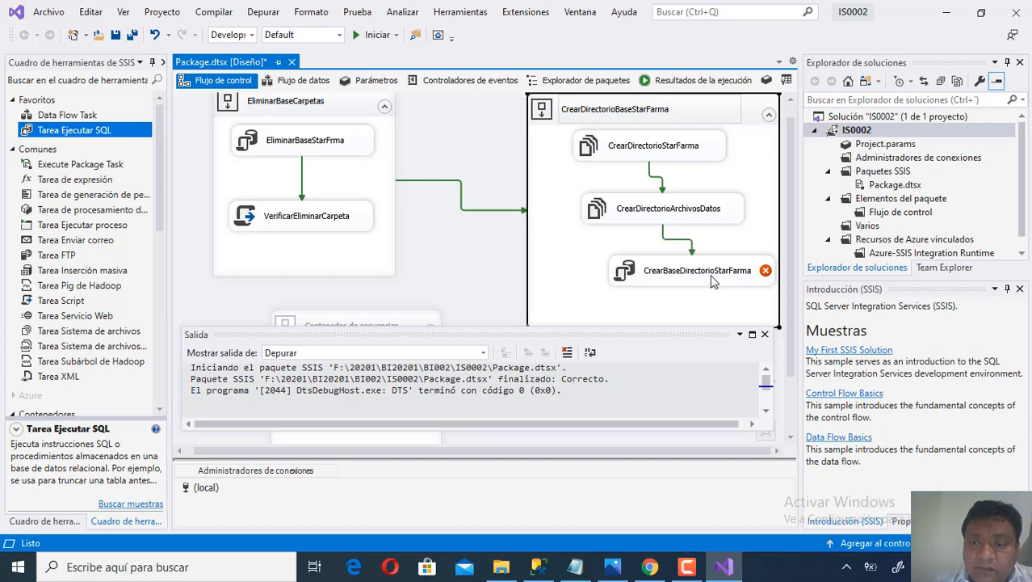
{"action": "left_click_drag", "start_coordinate": [712, 280], "coordinate": [686, 284]}
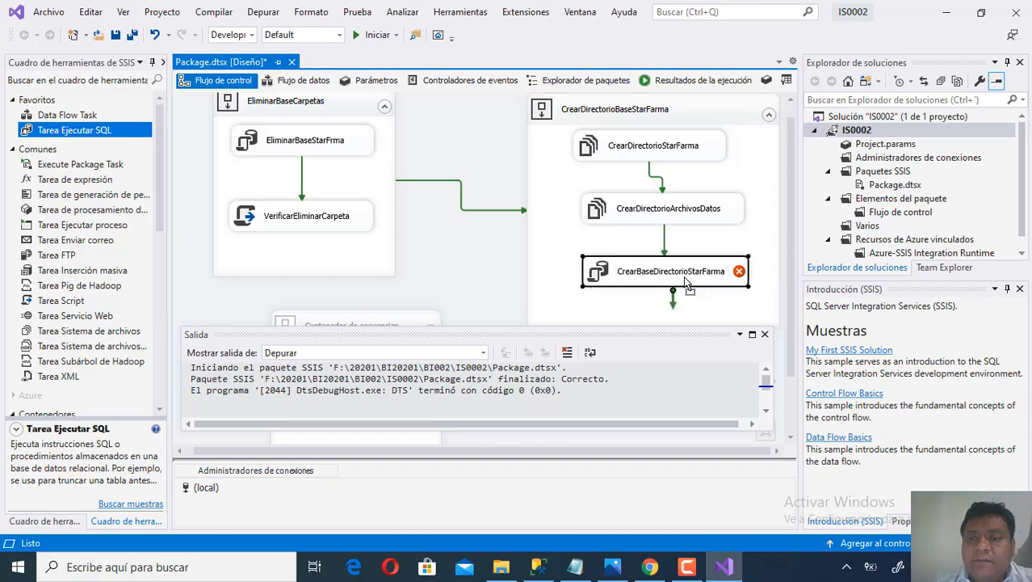
- Edit the CrearBaseDirectorioStarFarma task and set its description to "Crea la base de datos en directorio"
{"action": "right_click", "coordinate": [686, 285]}
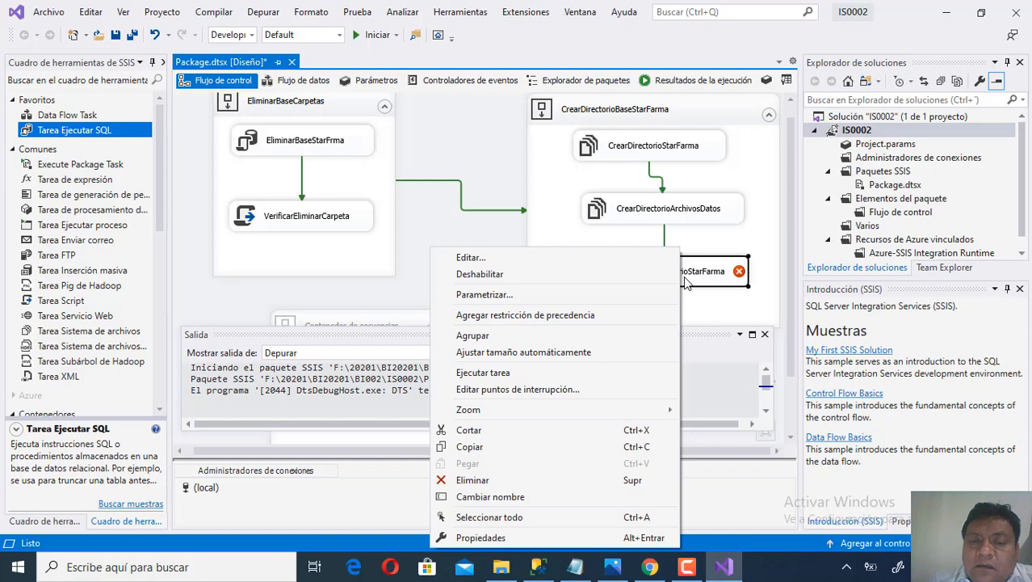
{"action": "left_click", "coordinate": [594, 259]}
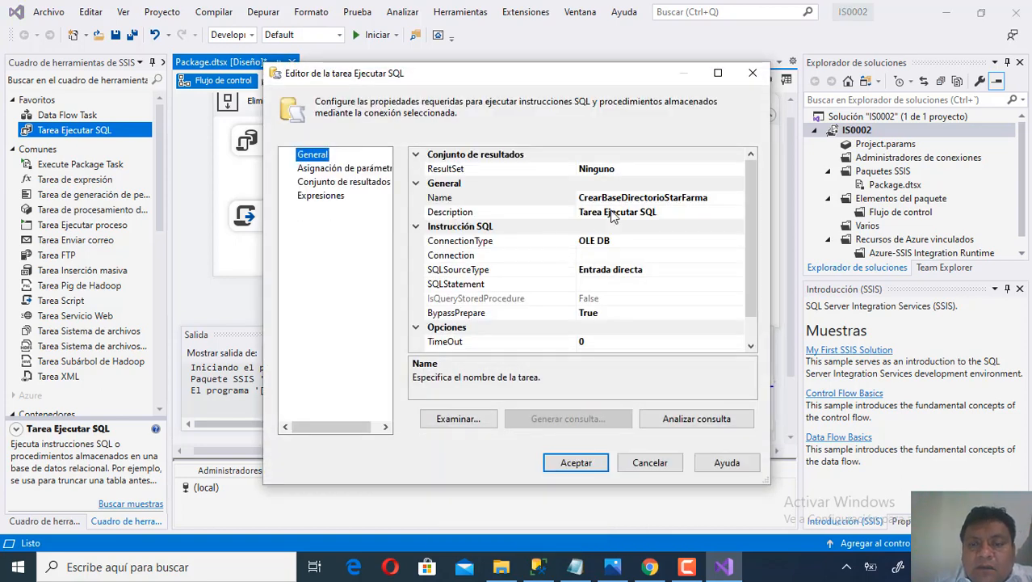
{"action": "left_click", "coordinate": [665, 213]}
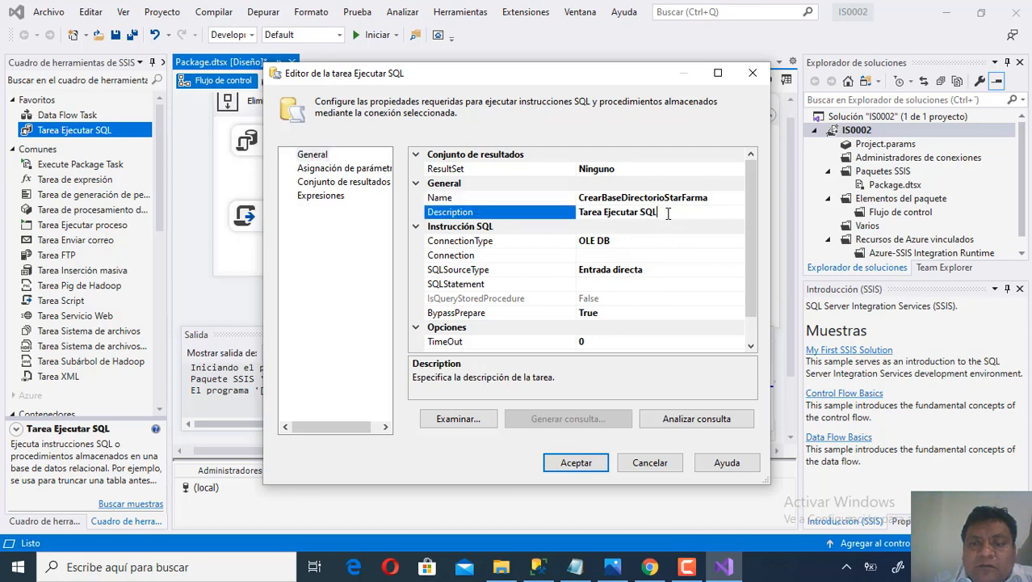
{"action": "left_click_drag", "start_coordinate": [664, 213], "coordinate": [583, 214]}
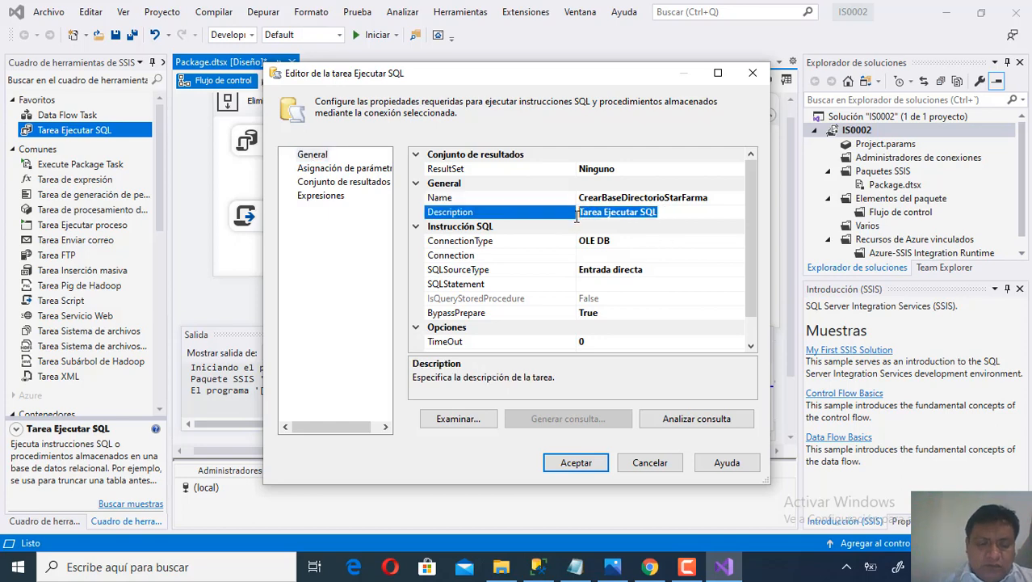
{"action": "type", "text": "Crea"}
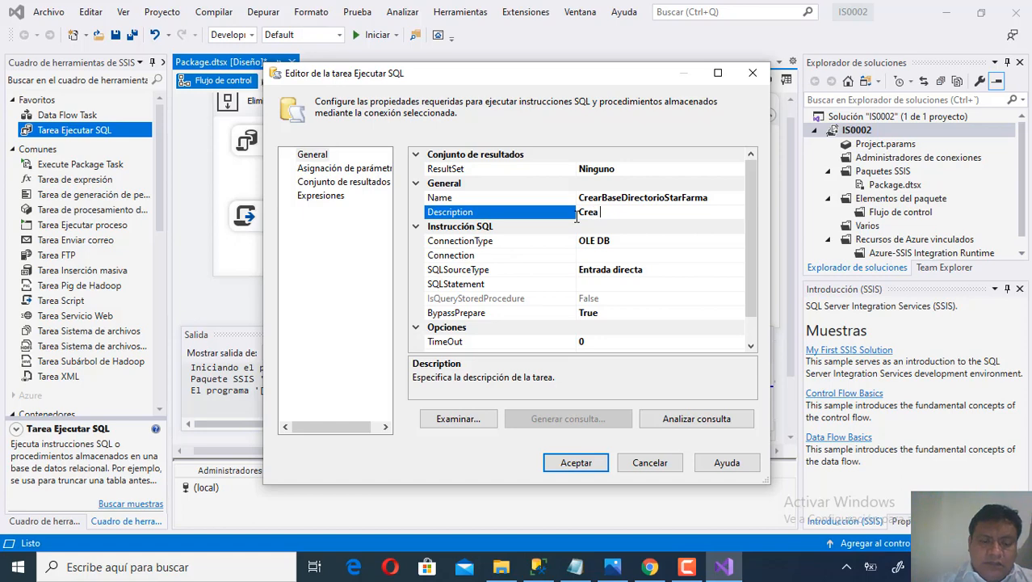
{"action": "type", "text": " la base de"}
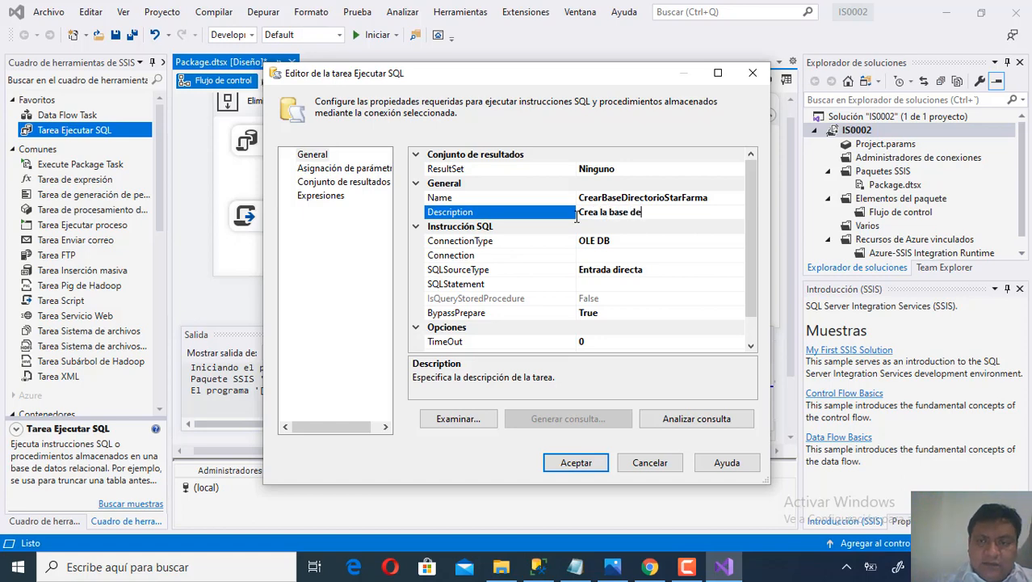
{"action": "type", "text": " datos e"}
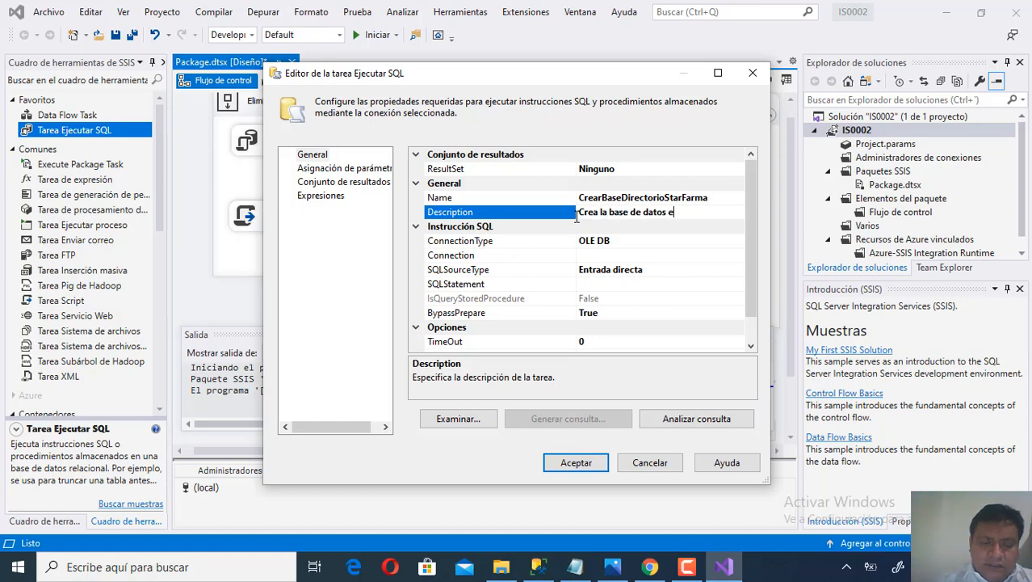
{"action": "type", "text": "n directorio"}
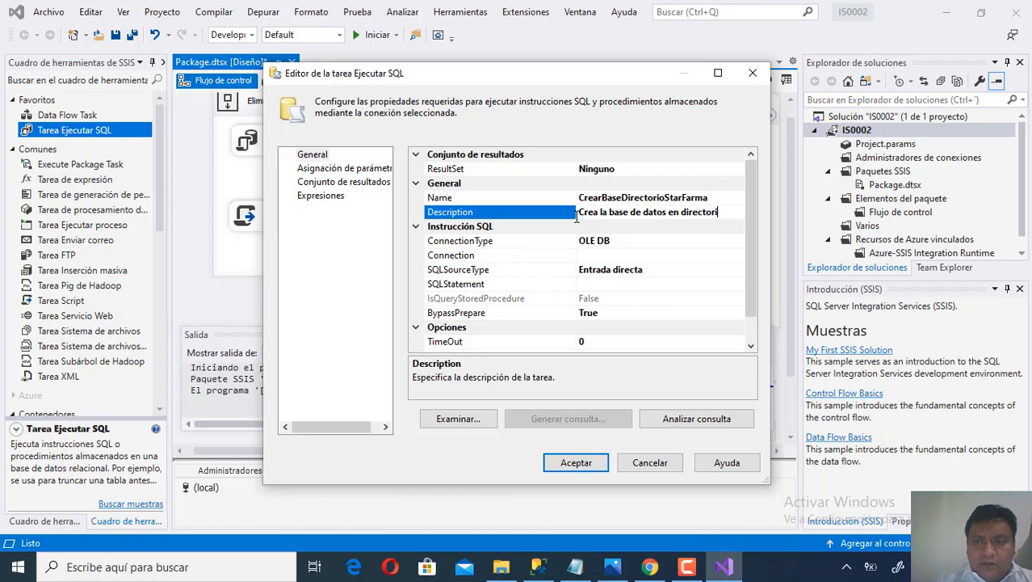
- Set the connection of the CrearBaseDirectorioStarFarma task to (local)
{"action": "left_click", "coordinate": [640, 255]}
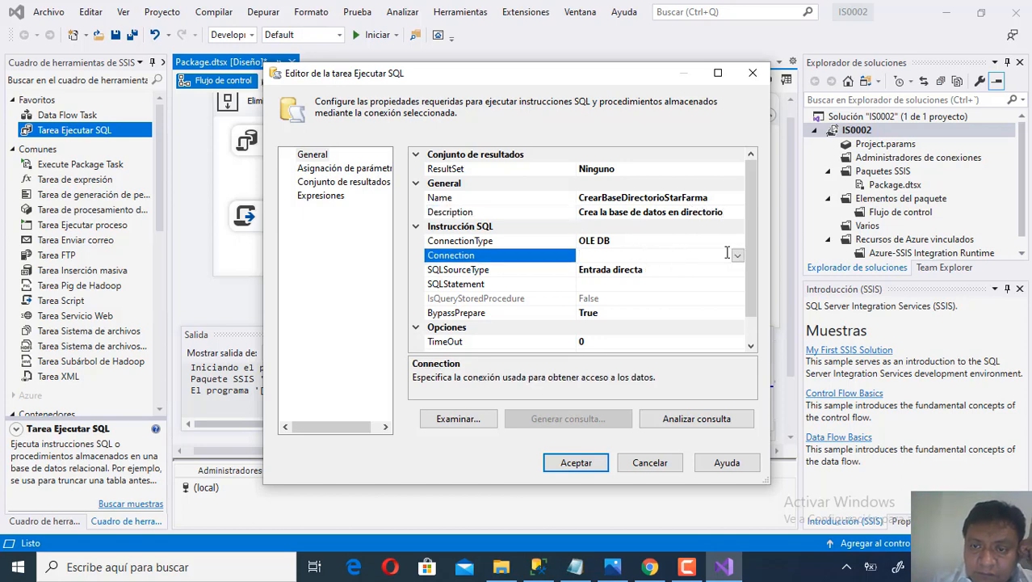
{"action": "left_click", "coordinate": [738, 255]}
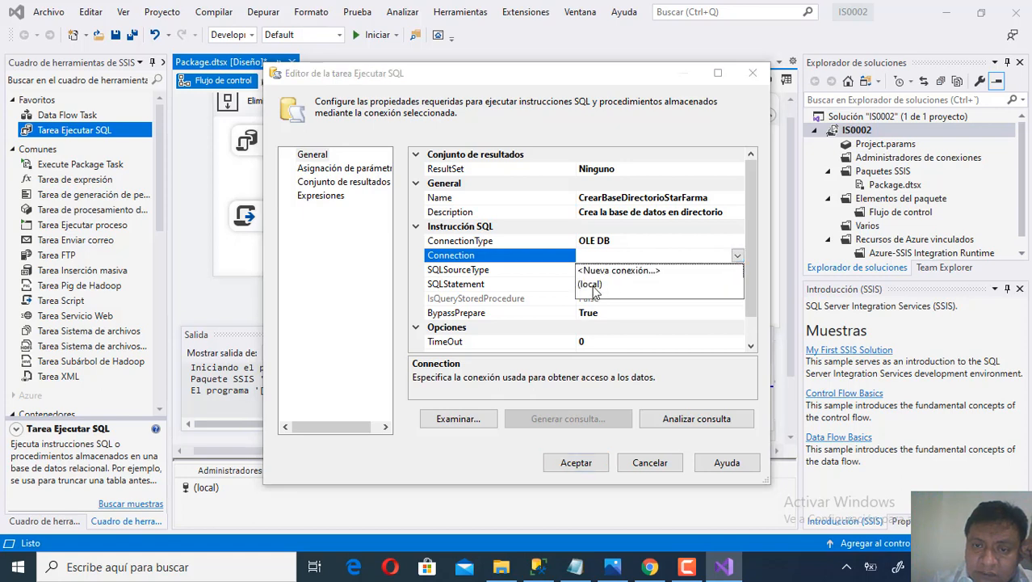
{"action": "left_click", "coordinate": [595, 285]}
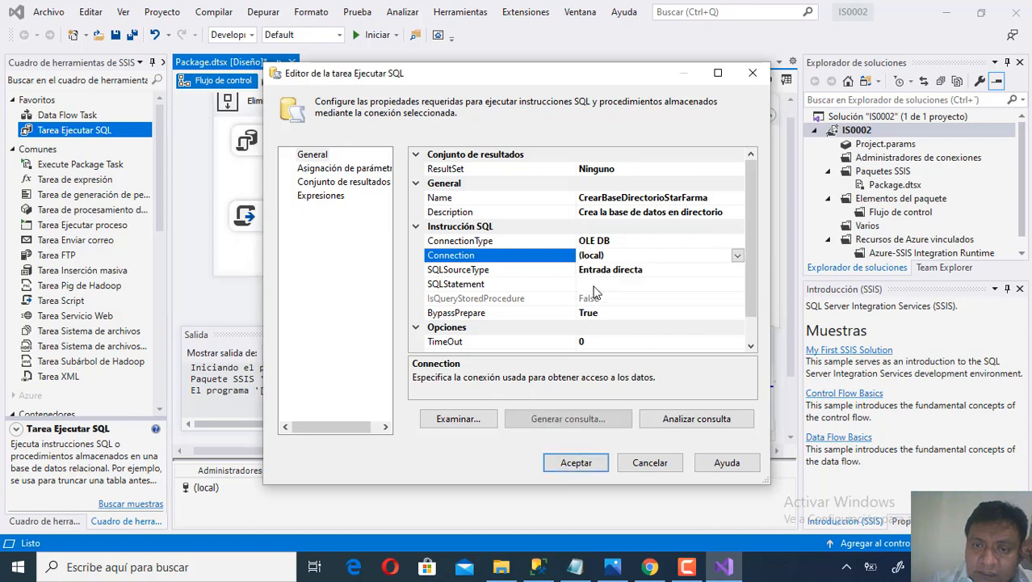
- Open the task's SQLStatement for editing and copy the database creation script, from USE [master] to the final END, from the Semana5_Practica file in Notepad
{"action": "left_click", "coordinate": [647, 284]}
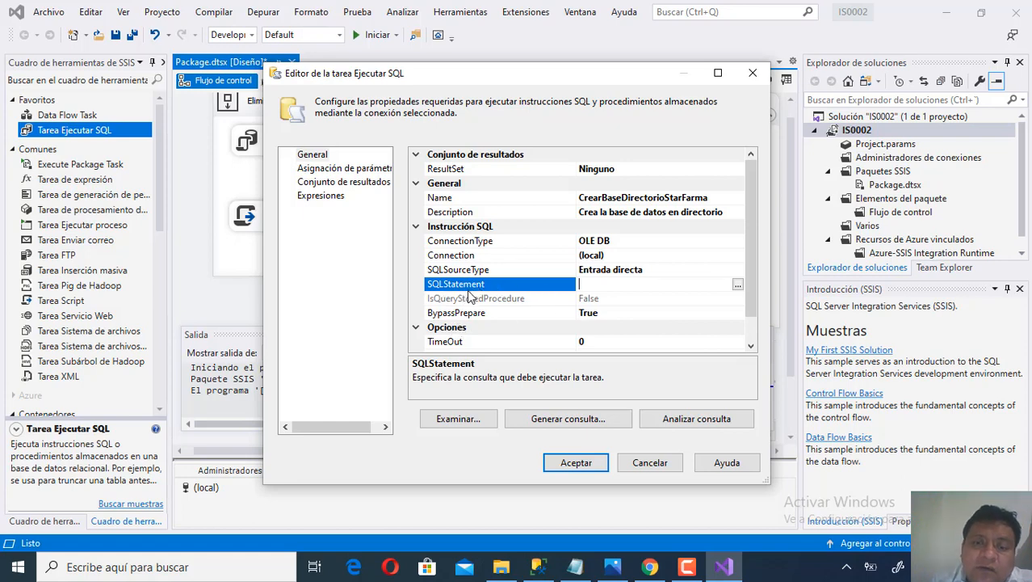
{"action": "left_click", "coordinate": [738, 286]}
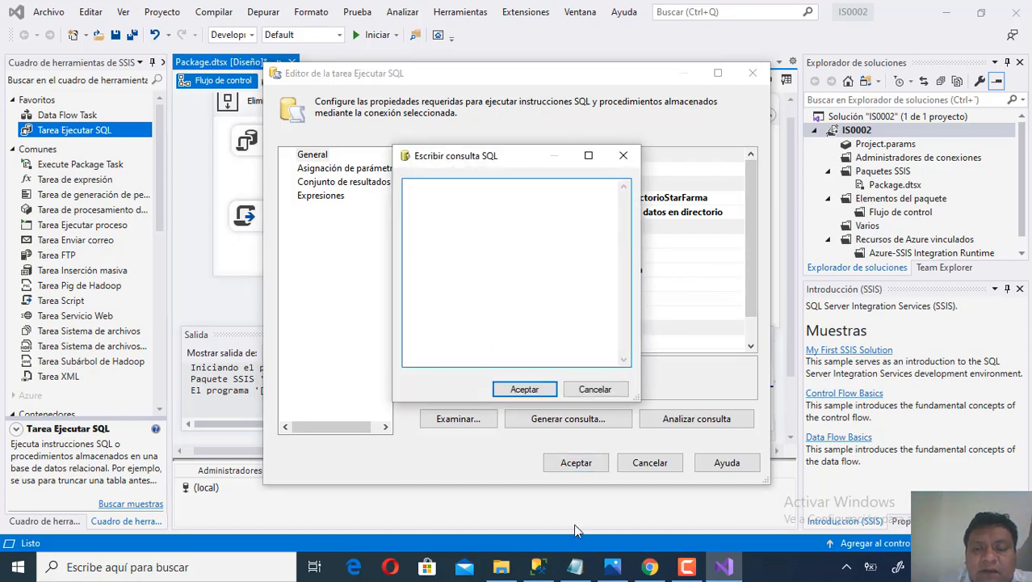
{"action": "left_click", "coordinate": [575, 566]}
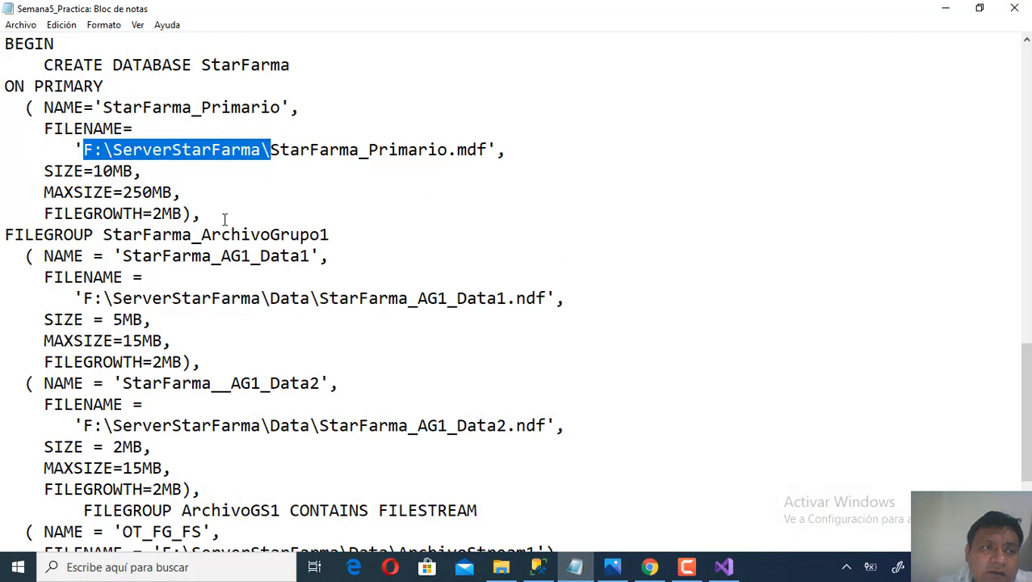
{"action": "left_click", "coordinate": [74, 86]}
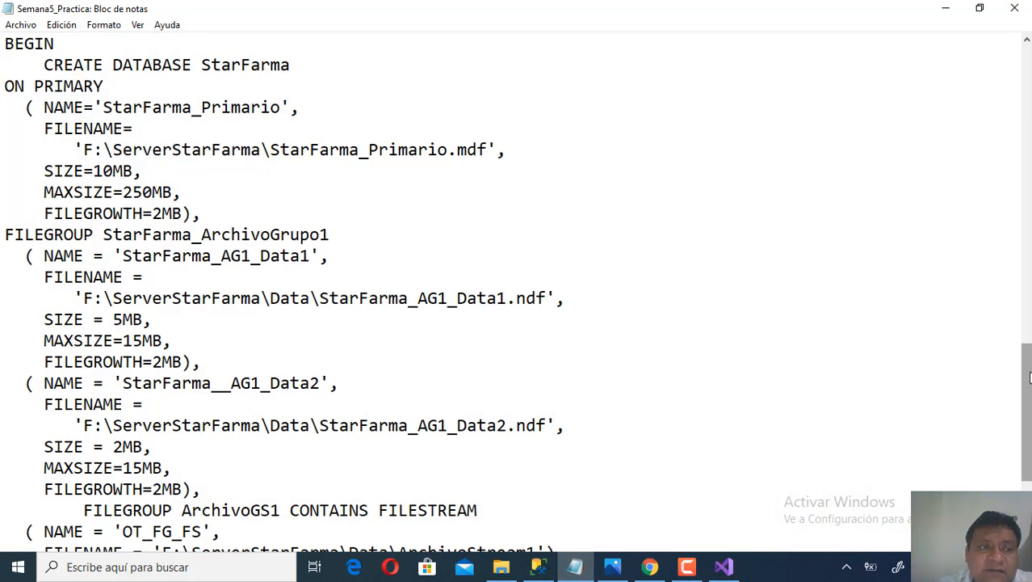
{"action": "left_click_drag", "start_coordinate": [1029, 377], "coordinate": [1029, 324]}
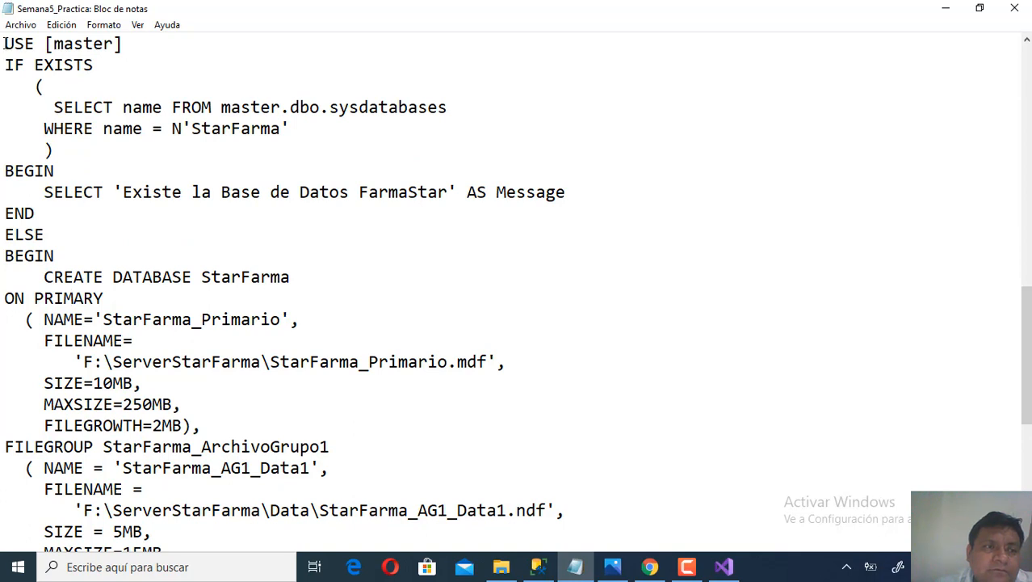
{"action": "left_click_drag", "start_coordinate": [4, 44], "coordinate": [341, 398]}
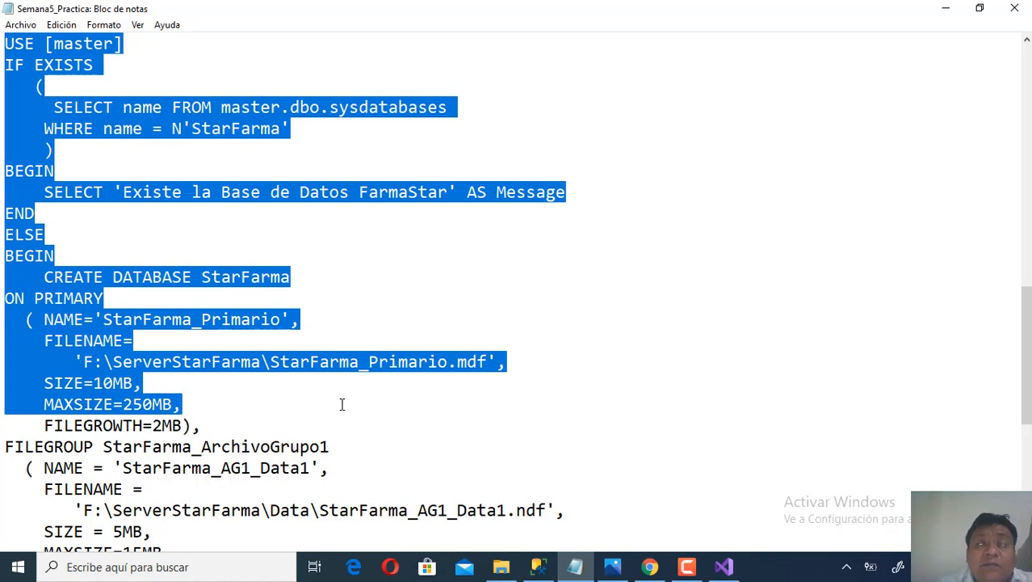
{"action": "left_click_drag", "start_coordinate": [342, 406], "coordinate": [343, 422]}
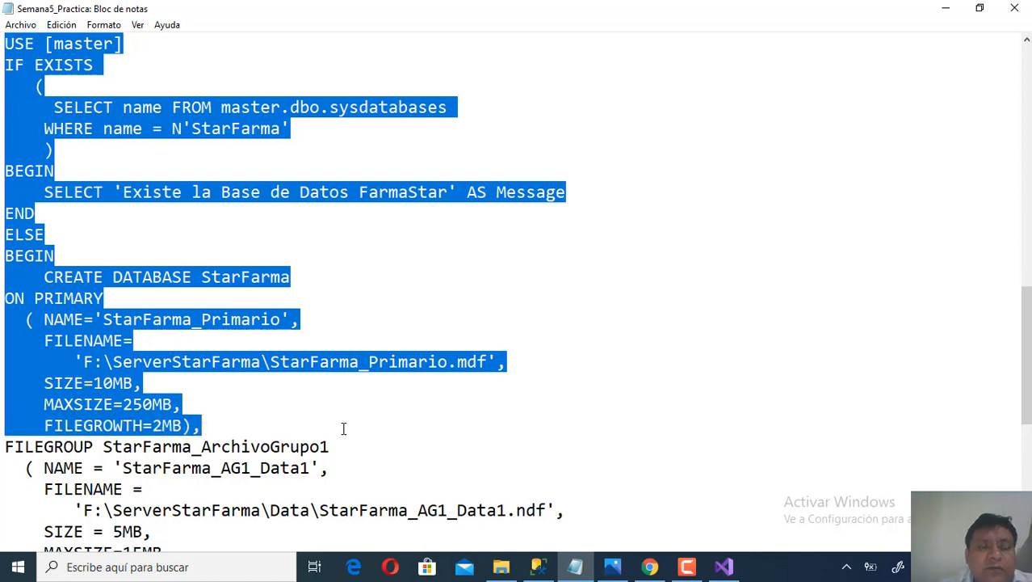
{"action": "left_click_drag", "start_coordinate": [344, 433], "coordinate": [442, 363]}
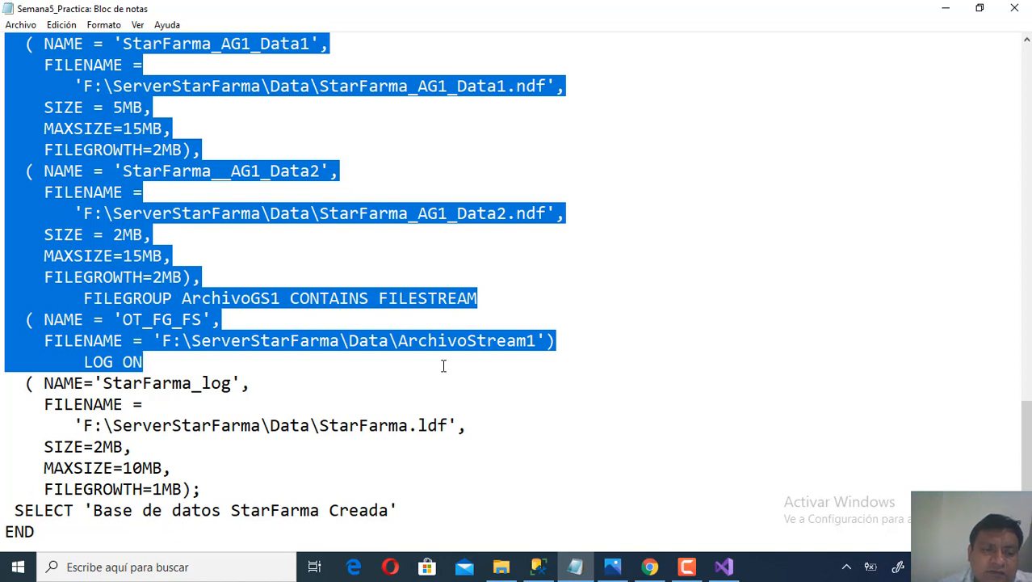
{"action": "left_click_drag", "start_coordinate": [443, 366], "coordinate": [457, 530]}
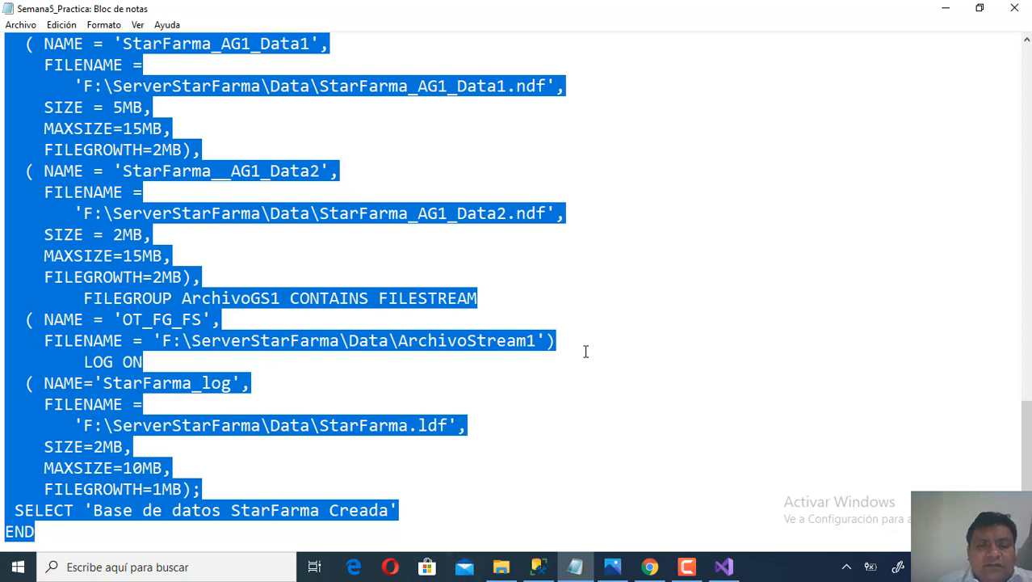
{"action": "right_click", "coordinate": [107, 254]}
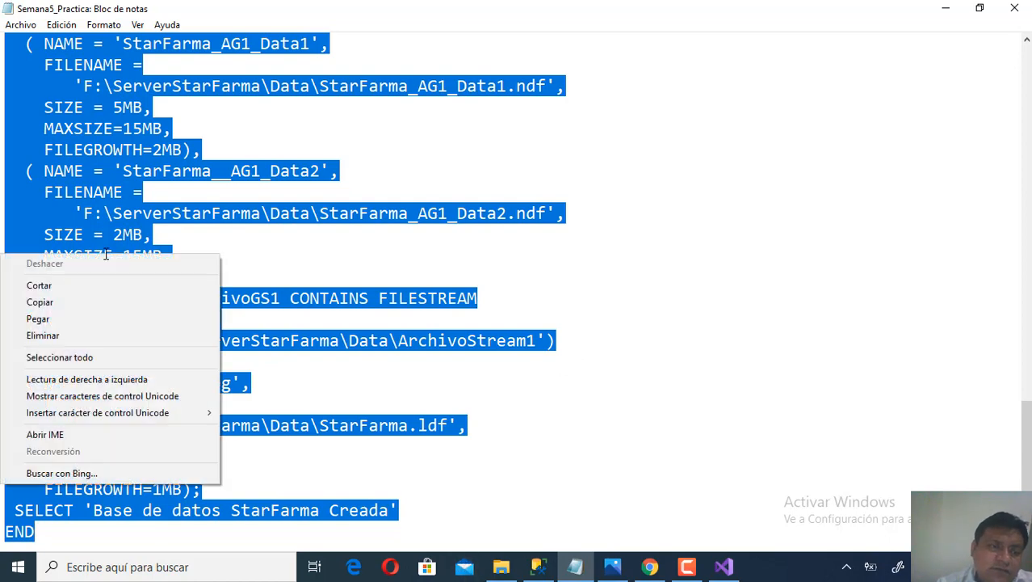
{"action": "left_click", "coordinate": [112, 301]}
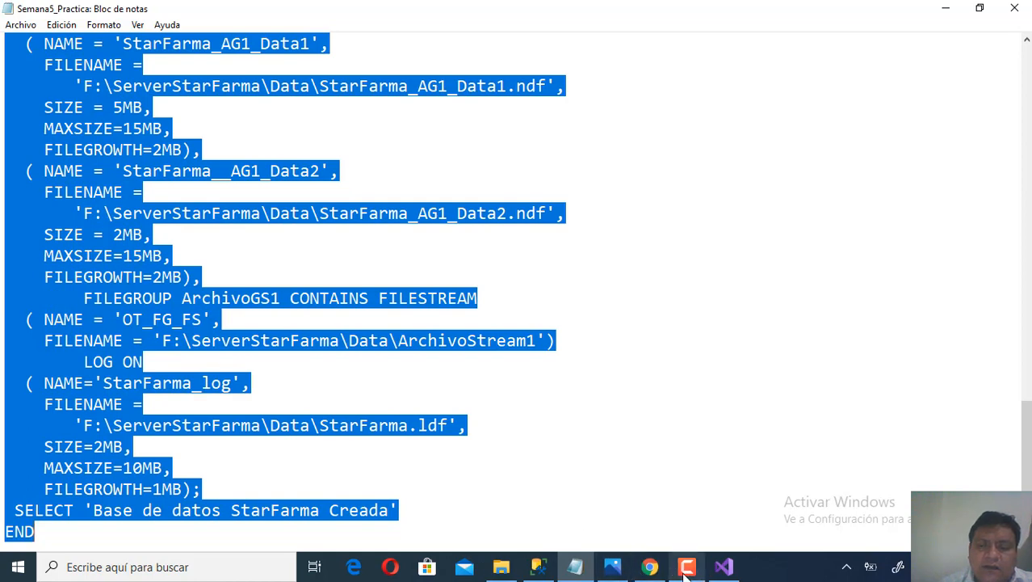
- Return to Visual Studio, paste the copied script as the task's SQL query, review its StarFarma existence check and accept the query
{"action": "left_click", "coordinate": [723, 566]}
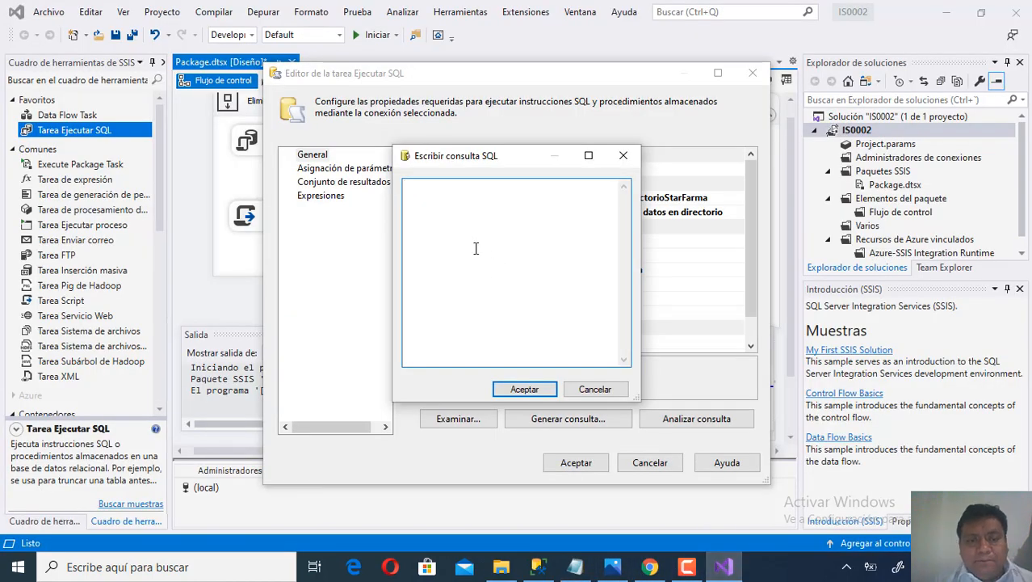
{"action": "key", "text": "ctrl+v"}
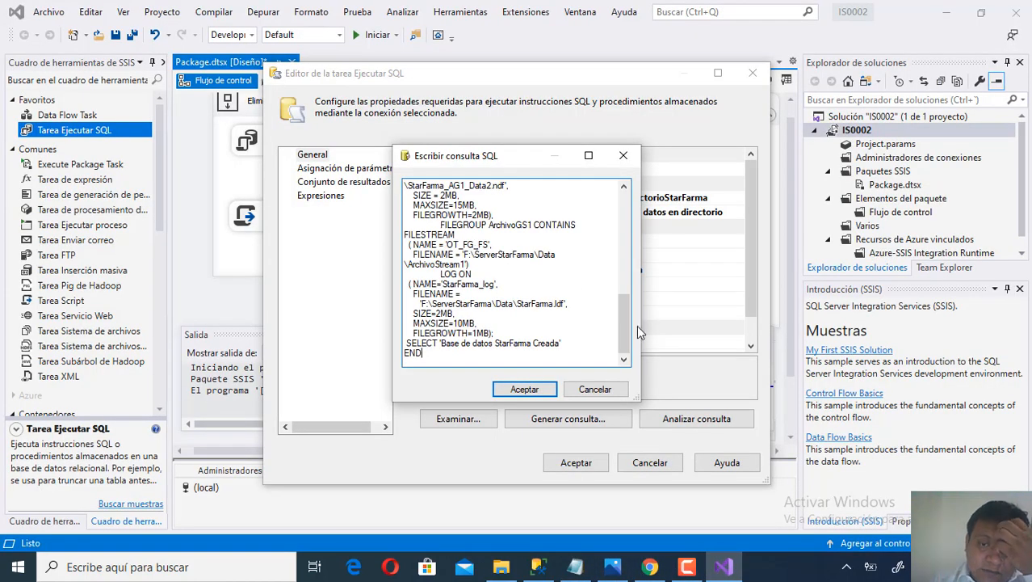
{"action": "left_click_drag", "start_coordinate": [623, 338], "coordinate": [623, 235]}
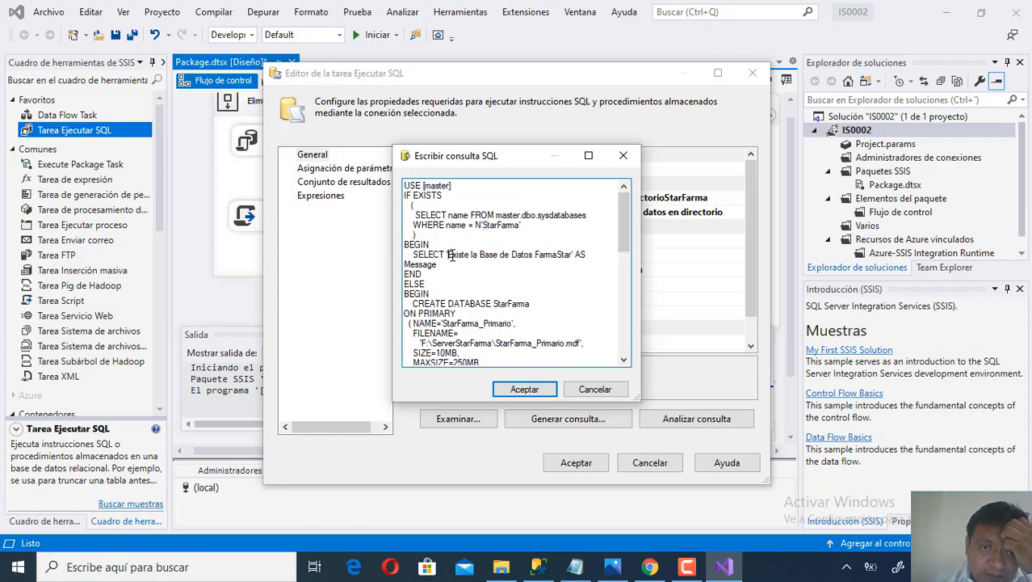
{"action": "left_click_drag", "start_coordinate": [449, 254], "coordinate": [601, 255]}
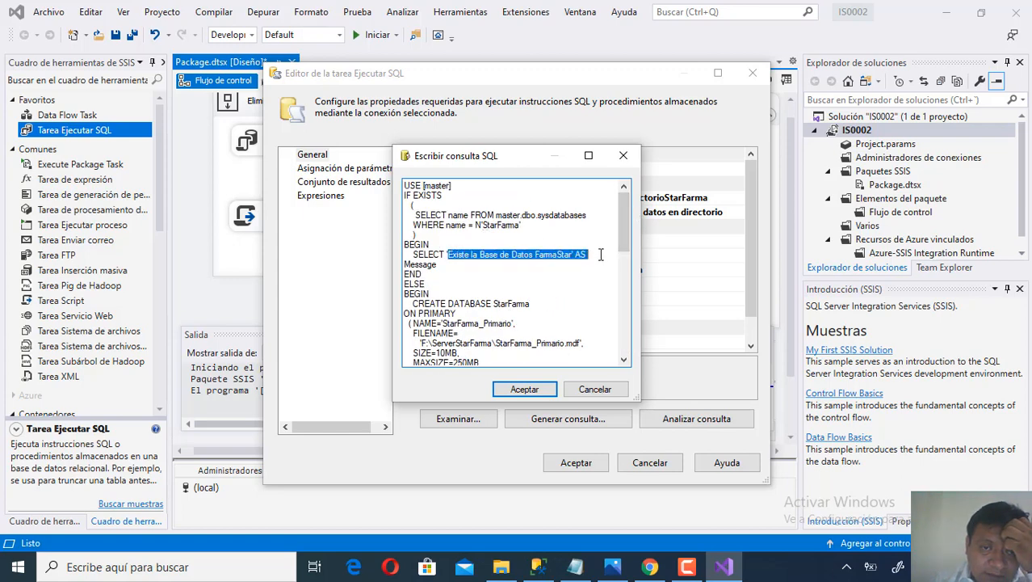
{"action": "left_click", "coordinate": [516, 227]}
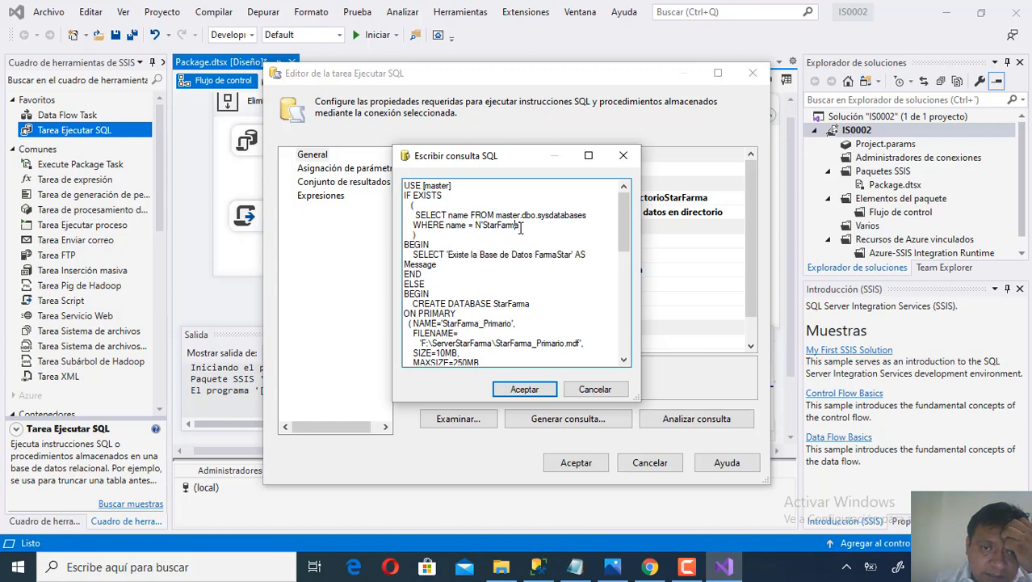
{"action": "left_click_drag", "start_coordinate": [518, 229], "coordinate": [485, 229]}
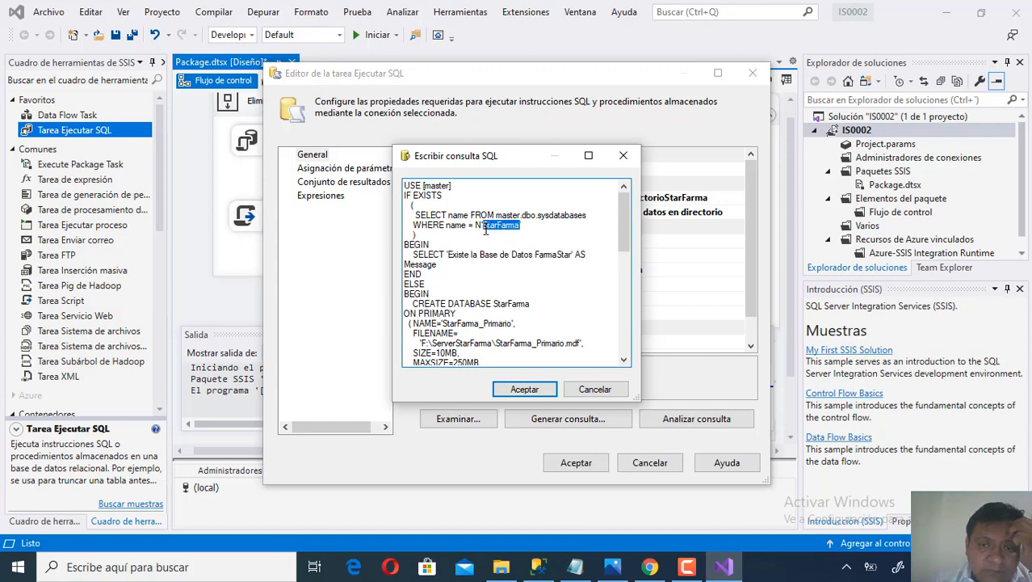
{"action": "left_click", "coordinate": [525, 389]}
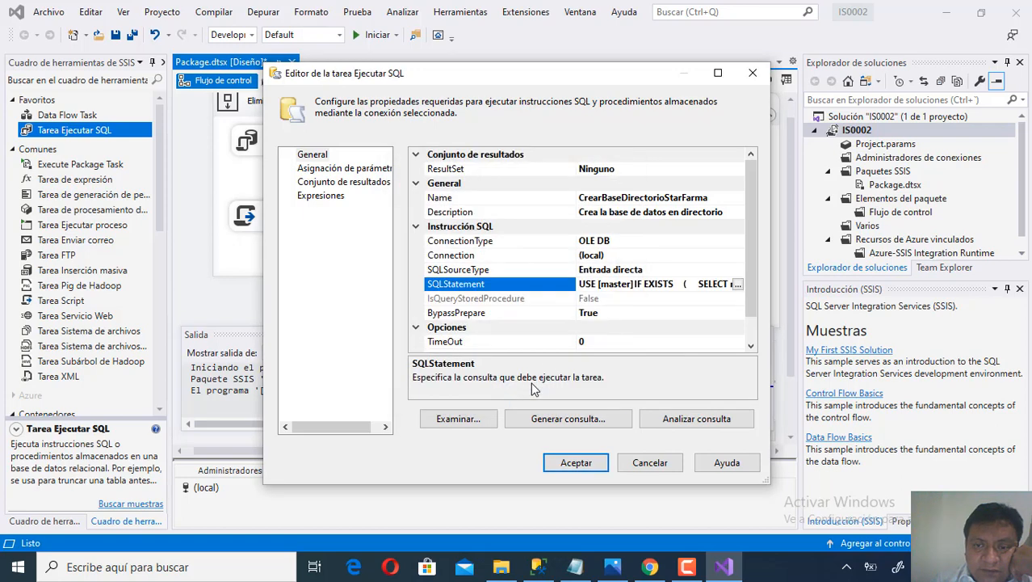
- Analyze the SQL query, set BypassPrepare to False and analyze the query again
{"action": "left_click", "coordinate": [696, 420]}
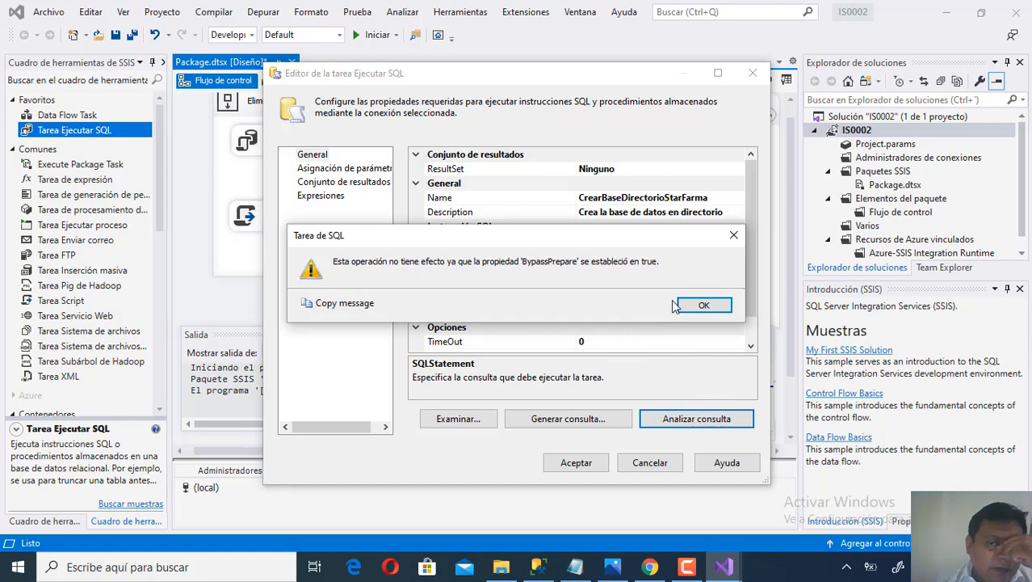
{"action": "left_click", "coordinate": [702, 304]}
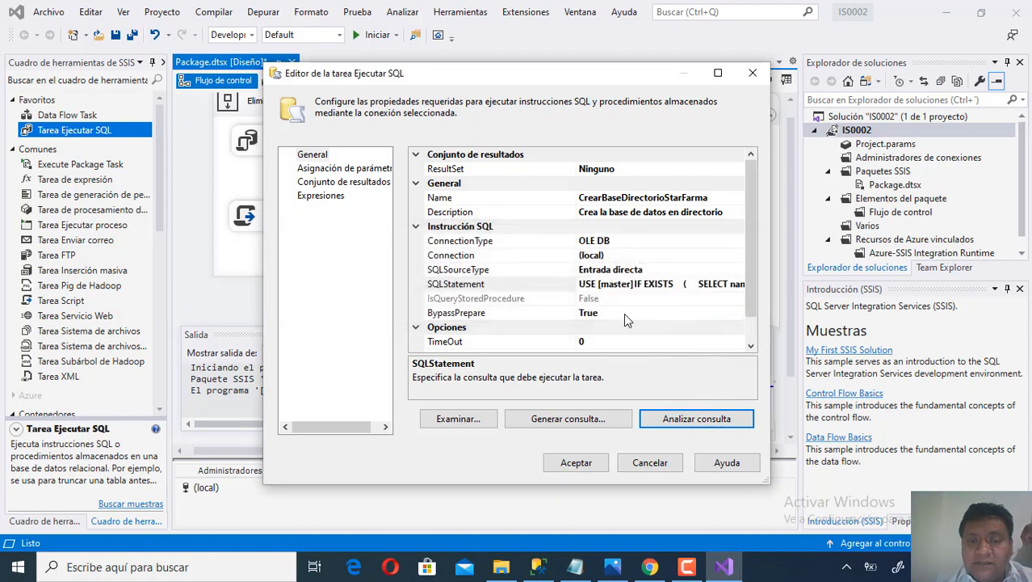
{"action": "left_click", "coordinate": [508, 317]}
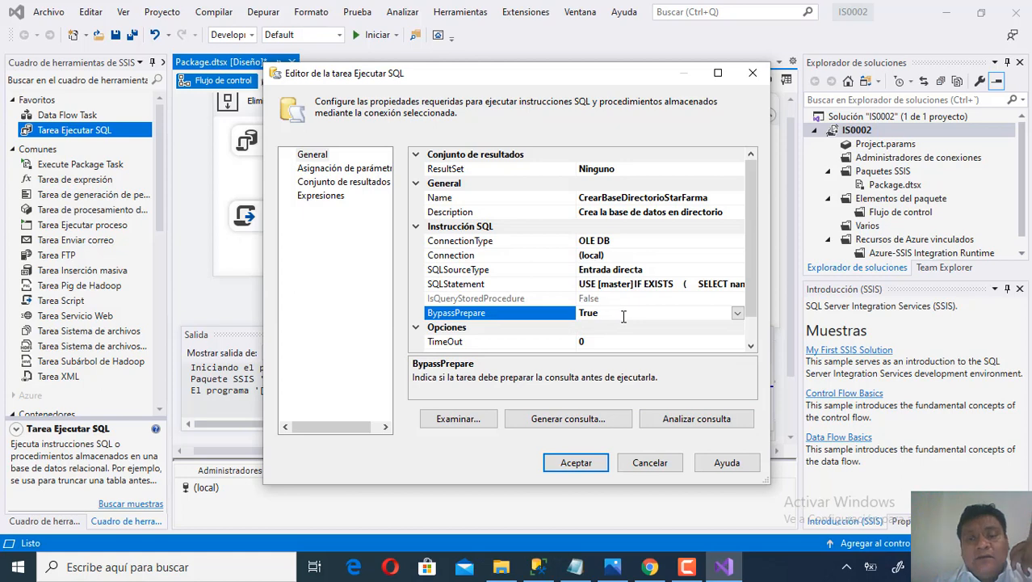
{"action": "left_click", "coordinate": [738, 315]}
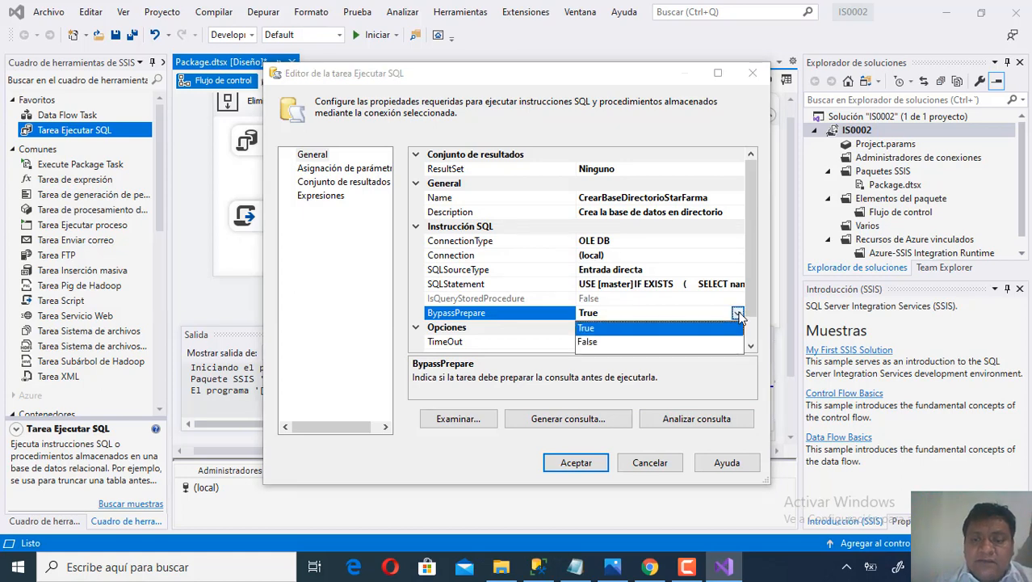
{"action": "left_click", "coordinate": [671, 339]}
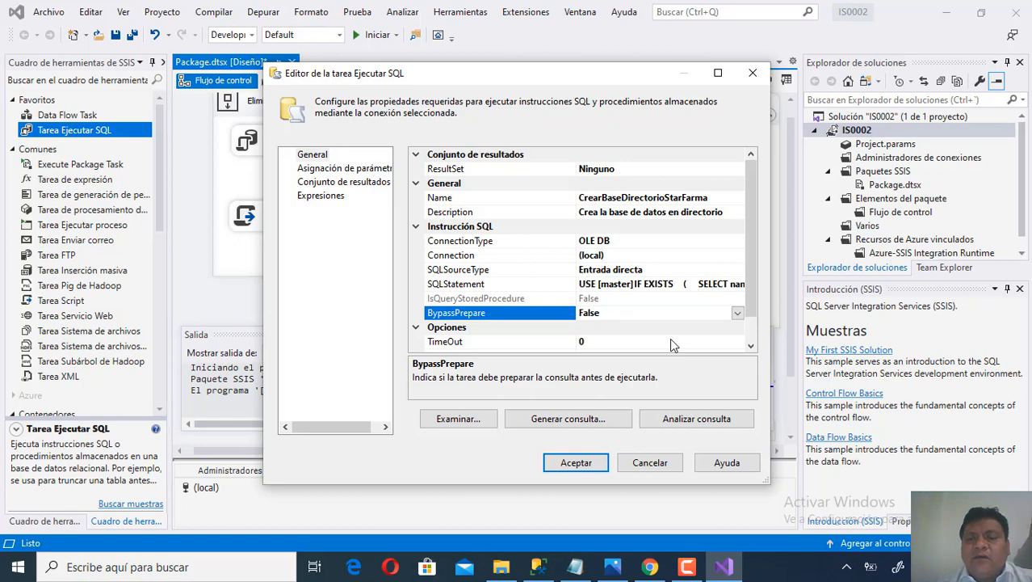
{"action": "left_click", "coordinate": [691, 420]}
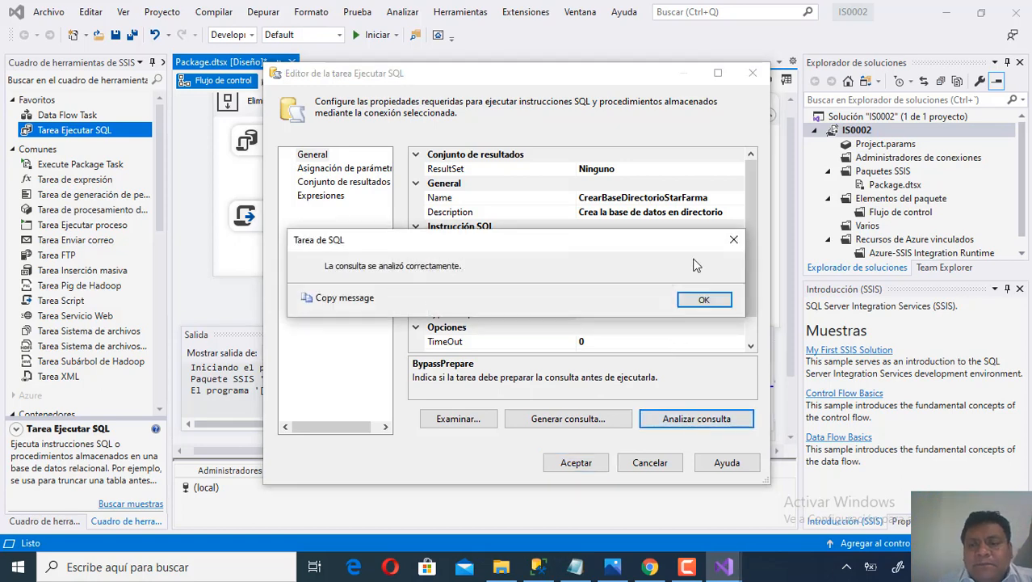
{"action": "left_click", "coordinate": [698, 300]}
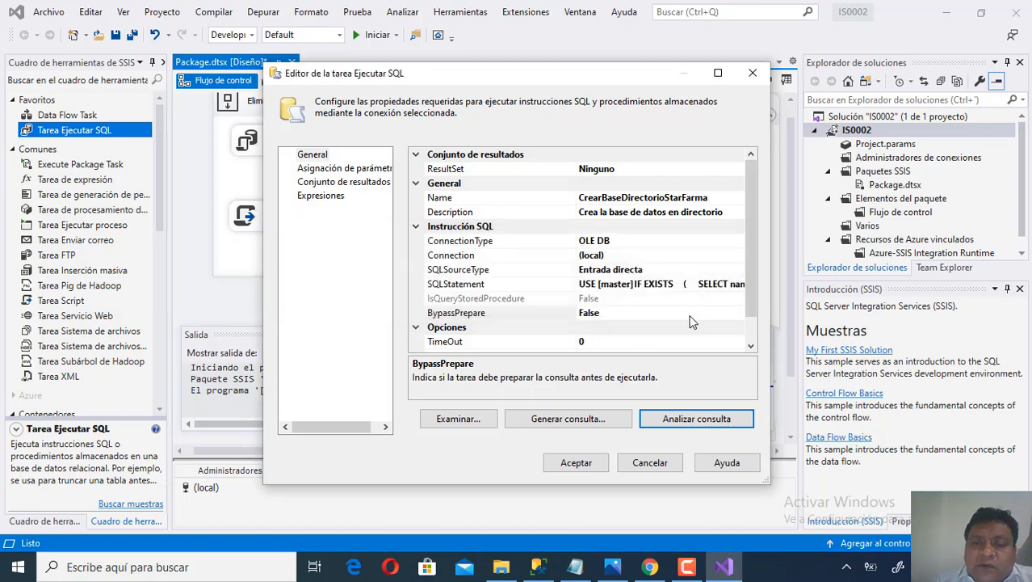
- Set BypassPrepare to True and accept the settings of the CrearBaseDirectorioStarFarma task
{"action": "left_click", "coordinate": [691, 313]}
{"action": "left_click", "coordinate": [737, 314]}
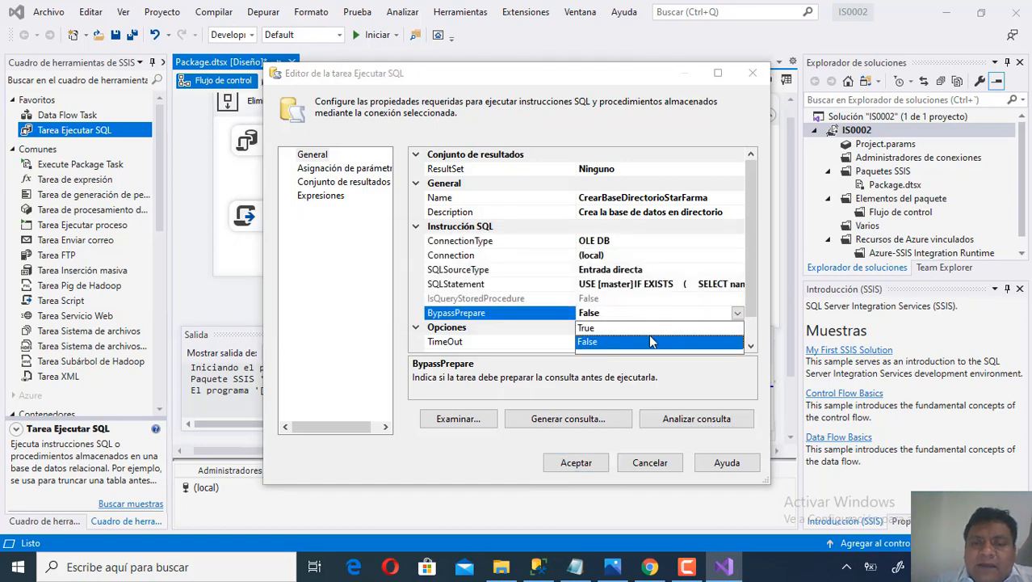
{"action": "left_click", "coordinate": [637, 327]}
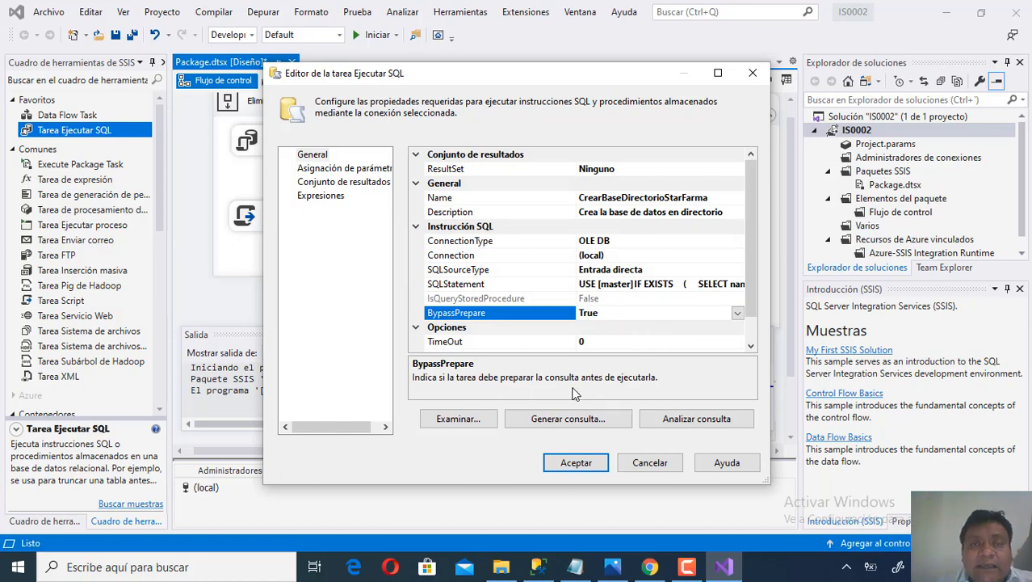
{"action": "left_click", "coordinate": [576, 463]}
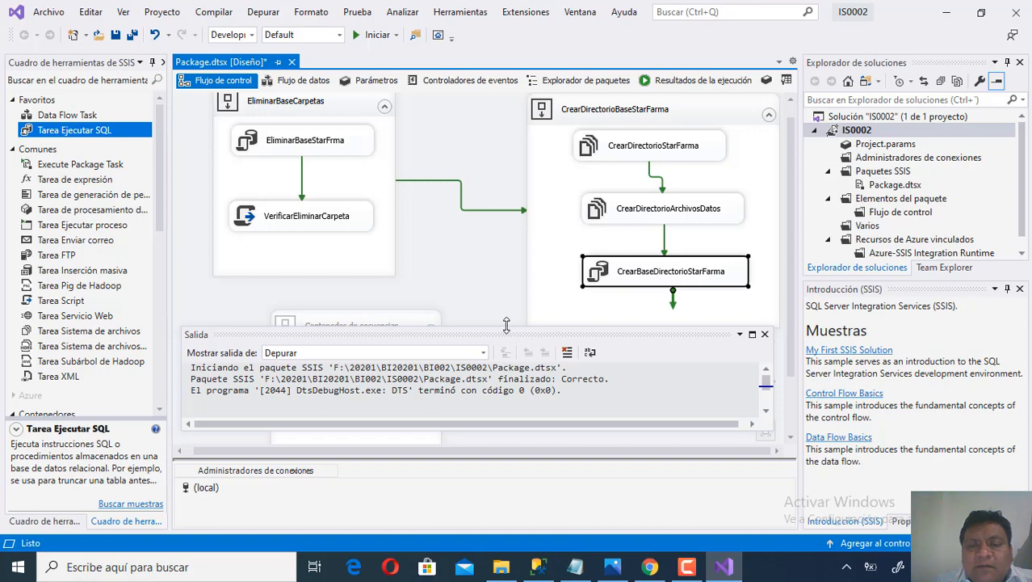
- Shrink the output pane to uncover the containers, run the package and dismiss the message box of the VerificarEliminarCarpeta task
{"action": "left_click_drag", "start_coordinate": [506, 324], "coordinate": [506, 341]}
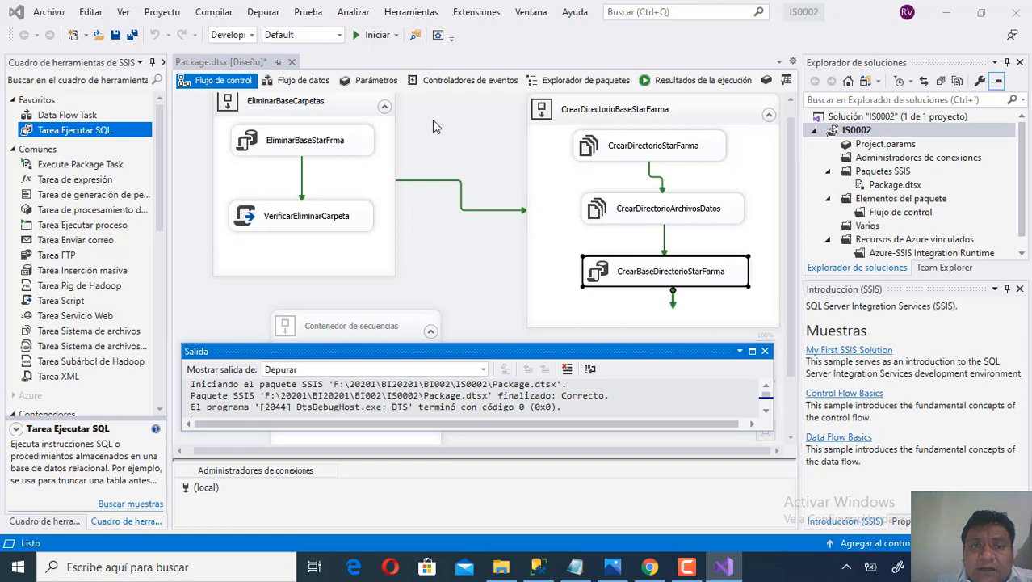
{"action": "left_click", "coordinate": [361, 37]}
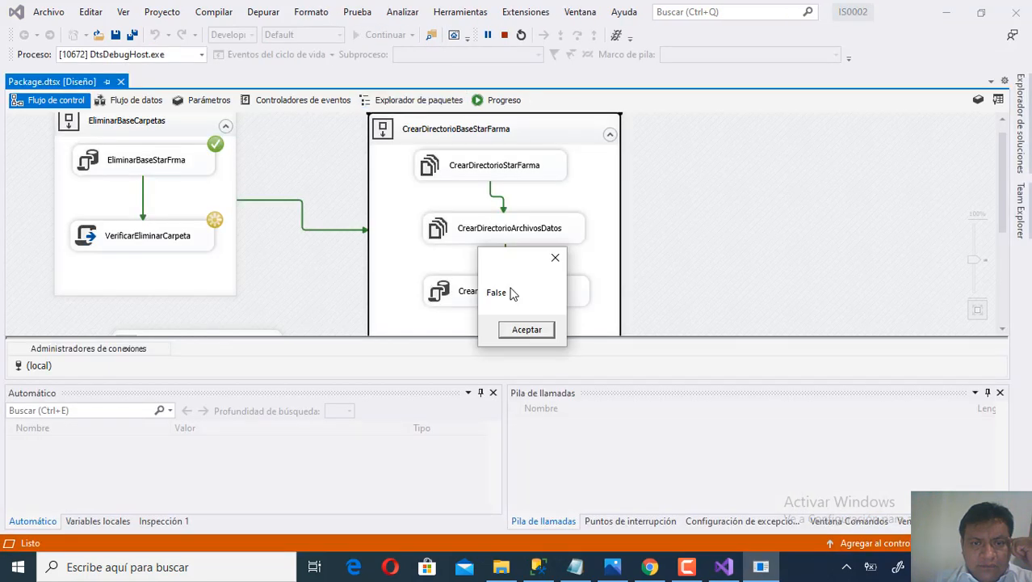
{"action": "left_click", "coordinate": [532, 331]}
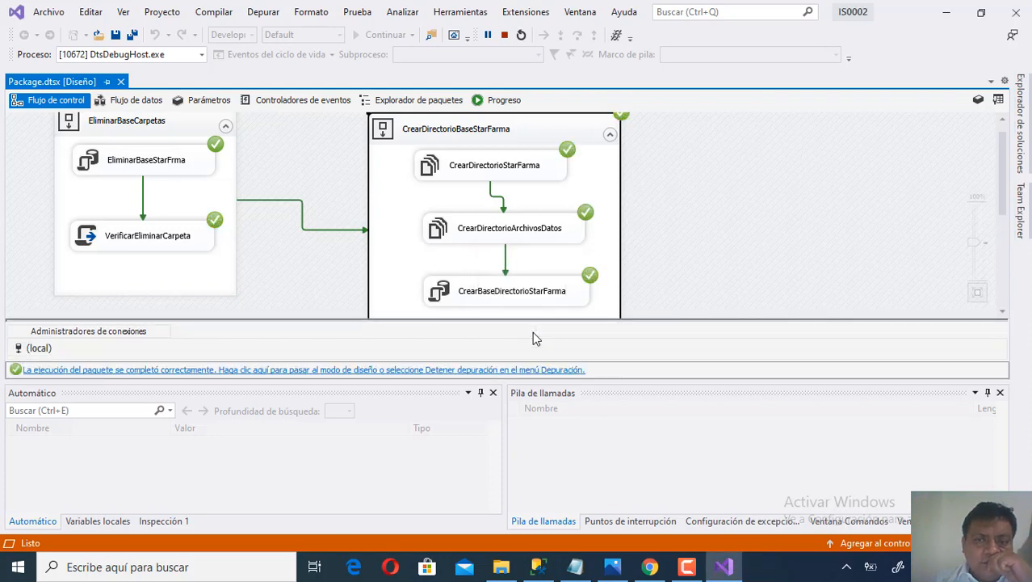
{"action": "left_click", "coordinate": [630, 365]}
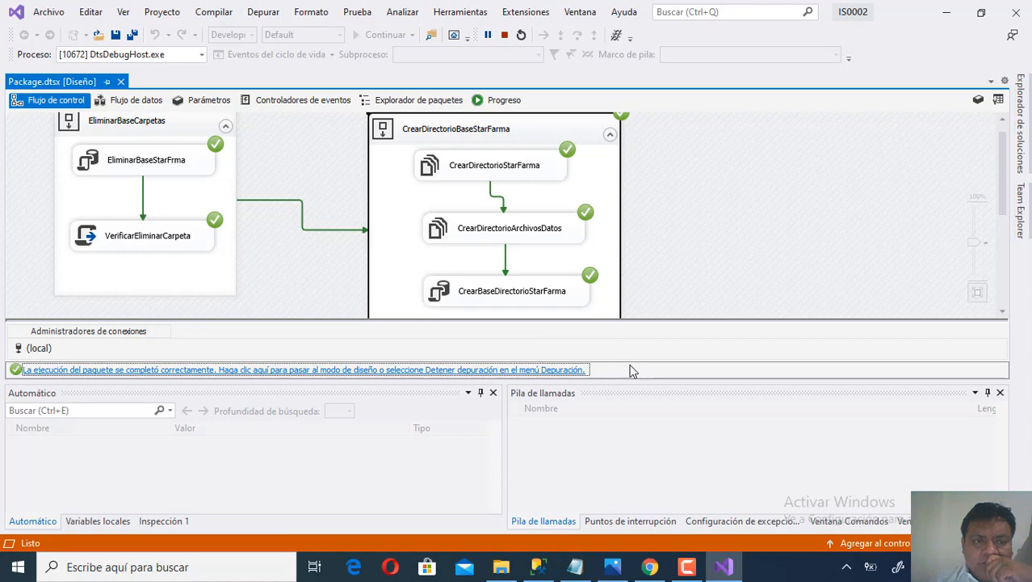
- Switch to File Explorer and examine the ServerStarFarma folder on drive F: and its Data subfolder for the database files
{"action": "left_click", "coordinate": [502, 566]}
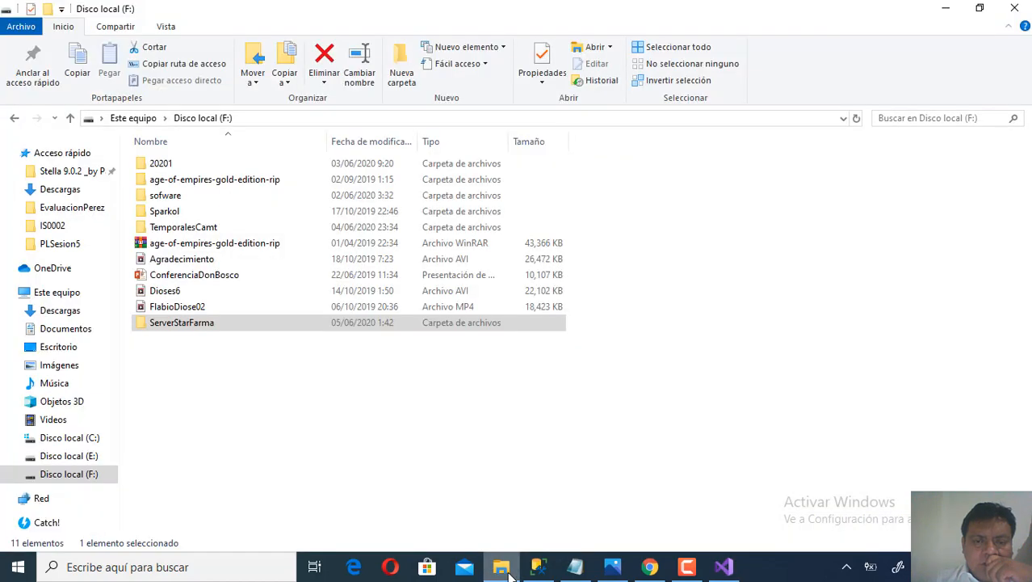
{"action": "left_click", "coordinate": [381, 392]}
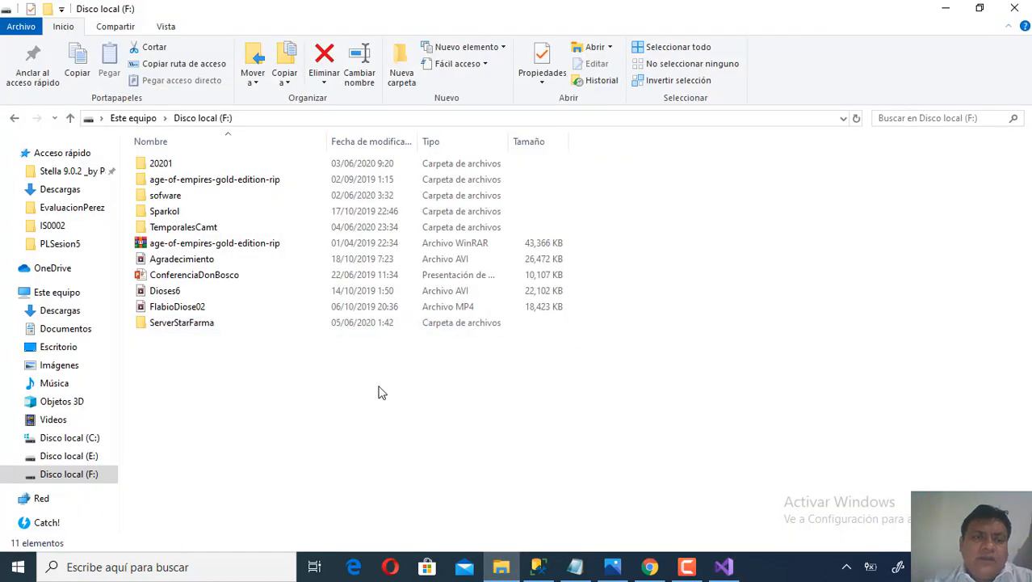
{"action": "double_click", "coordinate": [224, 325]}
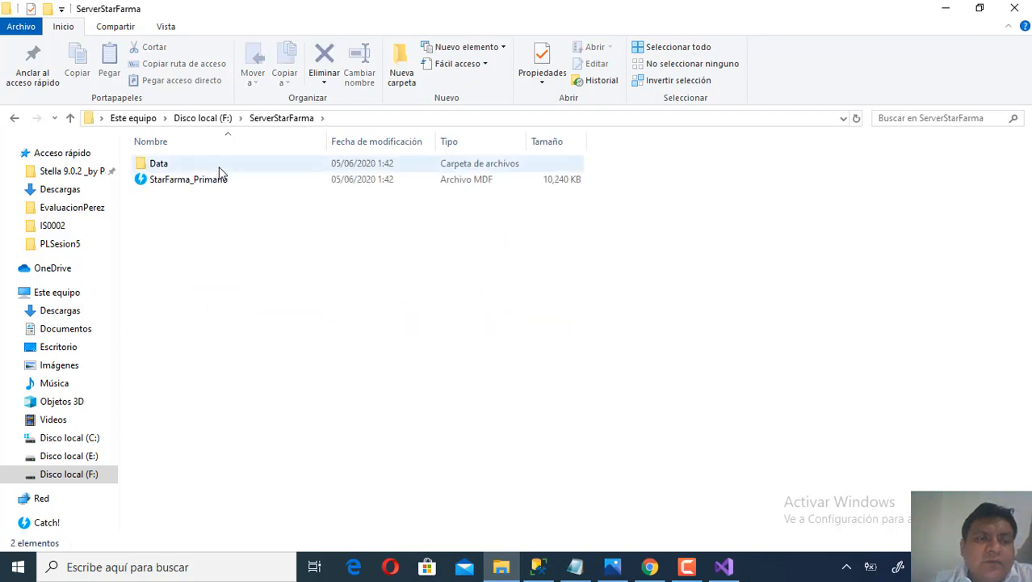
{"action": "left_click", "coordinate": [215, 185]}
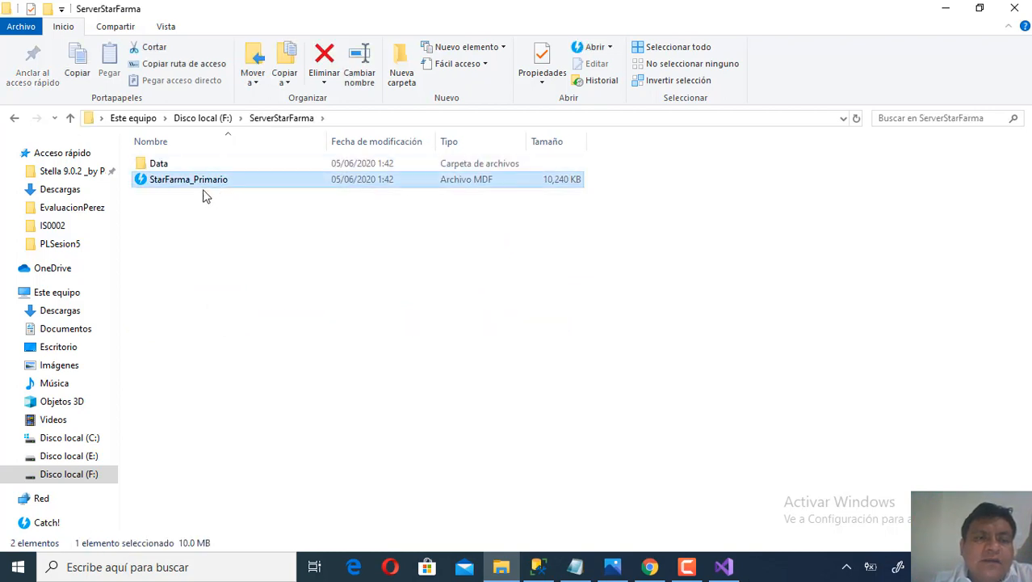
{"action": "double_click", "coordinate": [194, 164]}
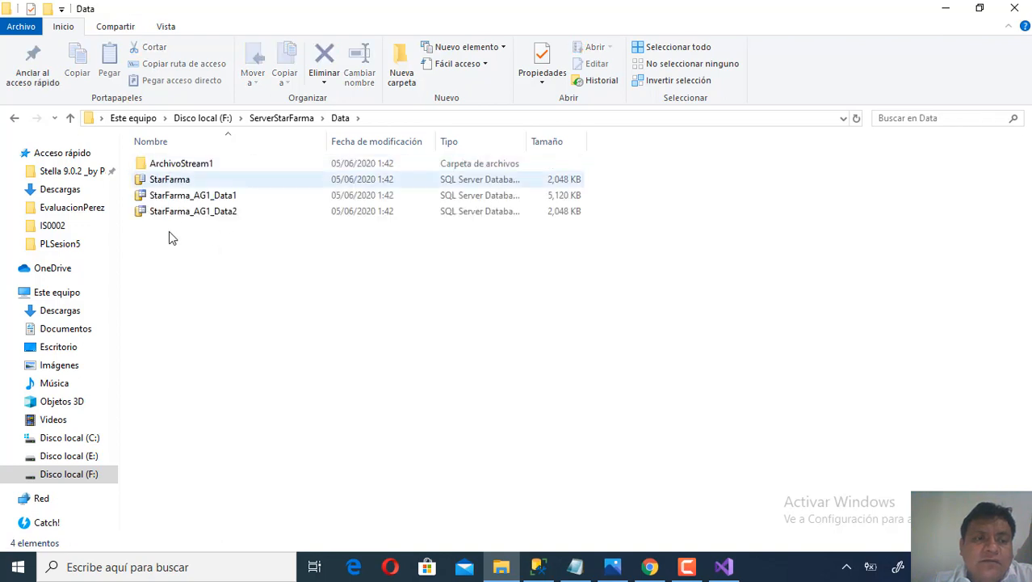
{"action": "left_click", "coordinate": [196, 166]}
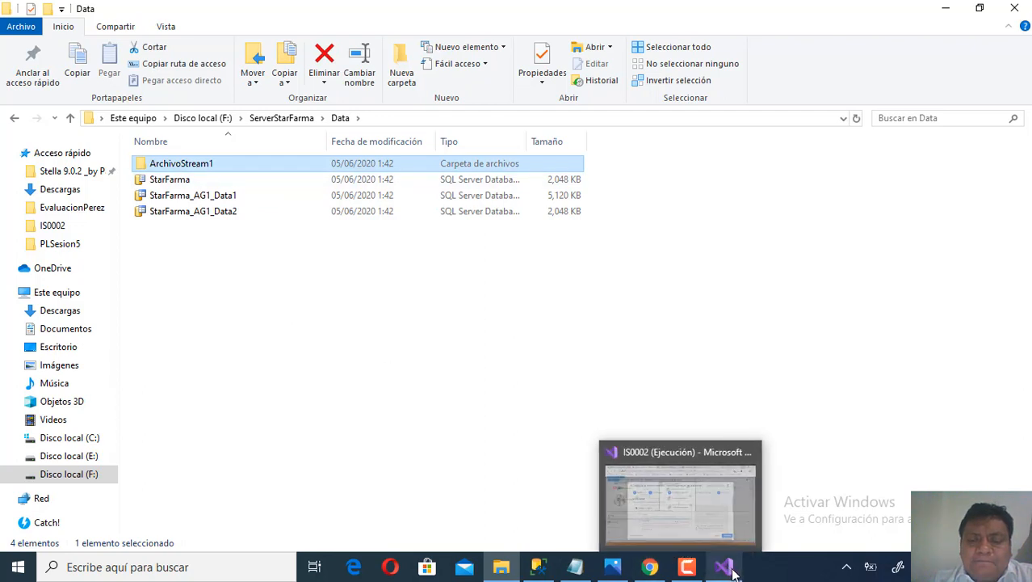
- Switch to SQL Server Management Studio, refresh the Databases node and expand the StarFarma database to examine its contents
{"action": "left_click", "coordinate": [538, 566]}
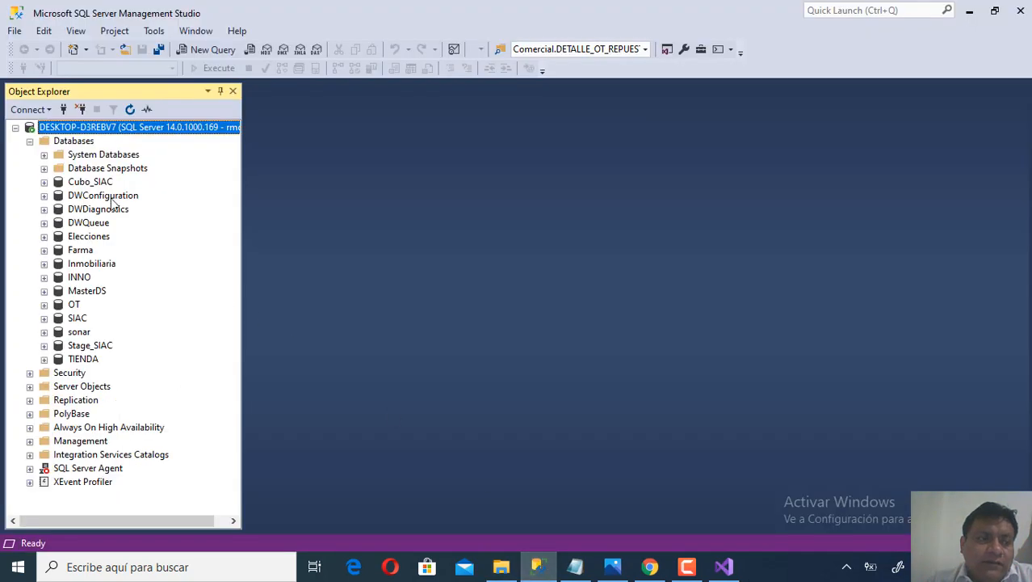
{"action": "right_click", "coordinate": [73, 142]}
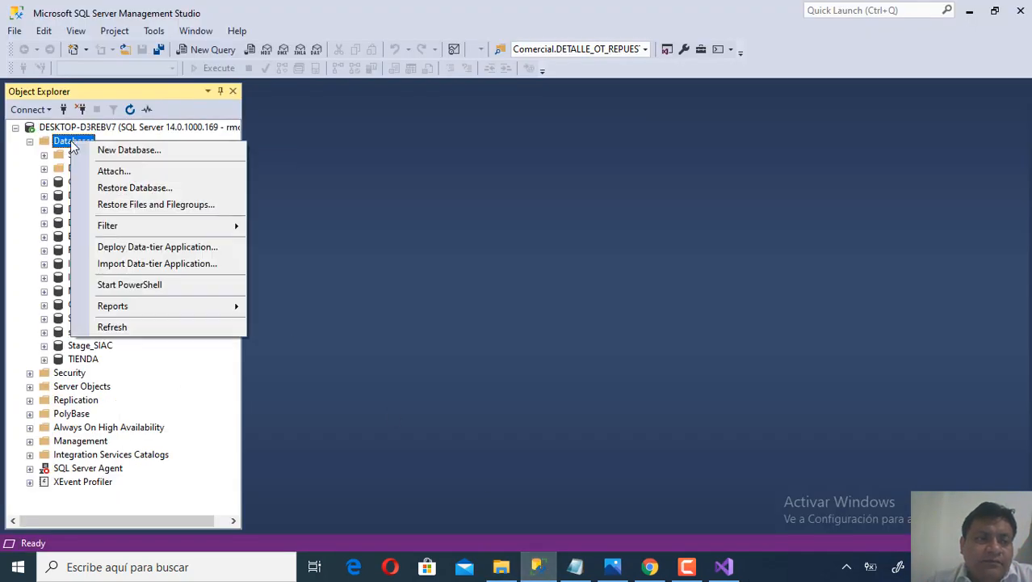
{"action": "left_click", "coordinate": [156, 326]}
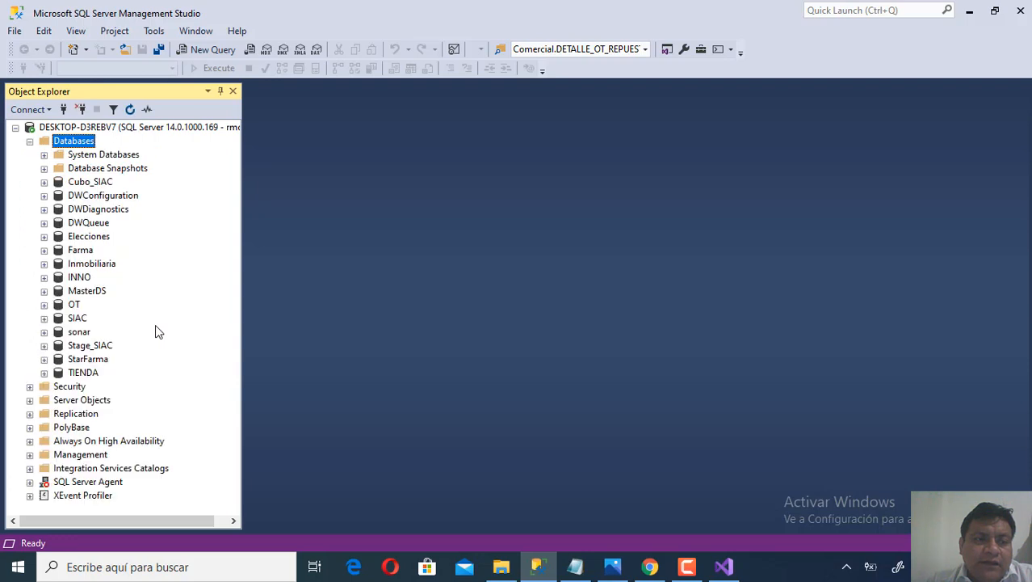
{"action": "left_click", "coordinate": [45, 359]}
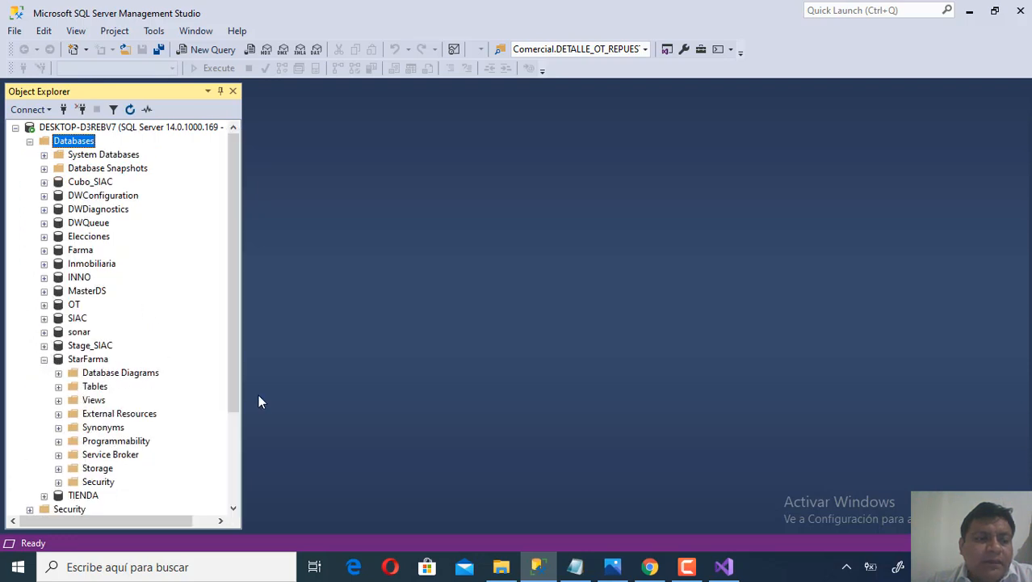
{"action": "left_click_drag", "start_coordinate": [237, 400], "coordinate": [237, 452]}
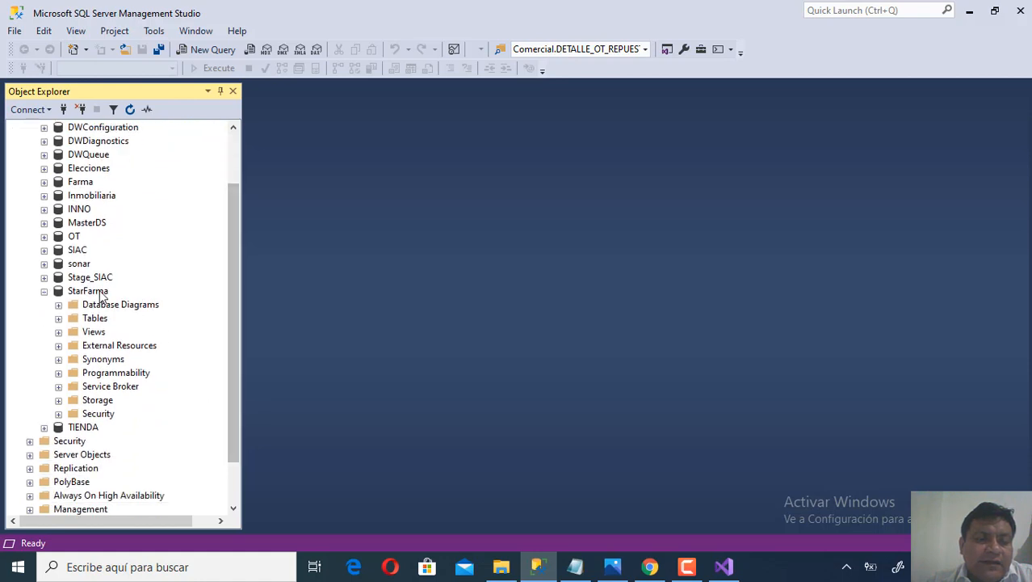
{"action": "left_click", "coordinate": [87, 291]}
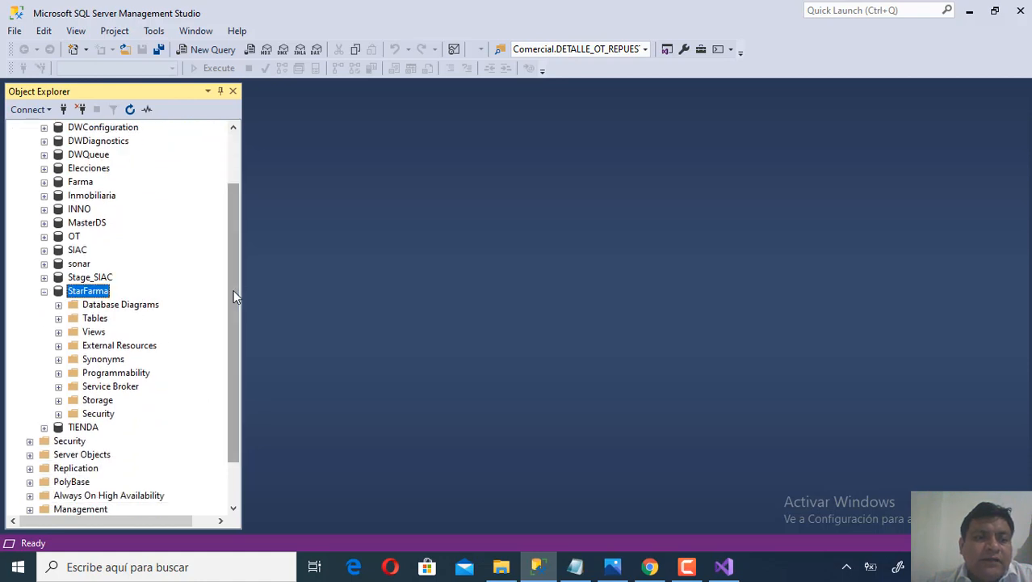
{"action": "left_click_drag", "start_coordinate": [234, 294], "coordinate": [237, 202]}
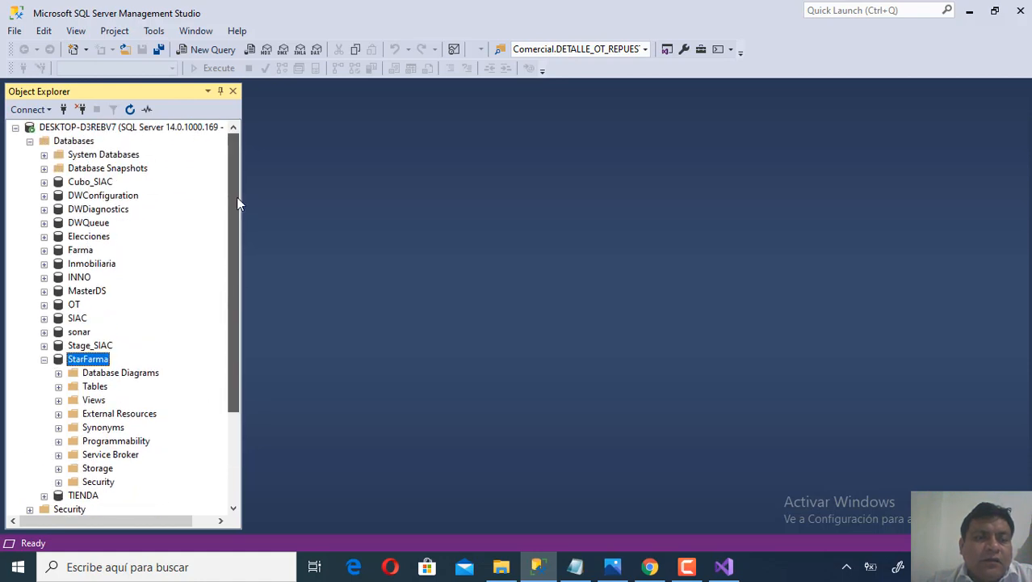
- Collapse the StarFarma database and the Databases node in the server tree
{"action": "left_click", "coordinate": [29, 141]}
{"action": "left_click", "coordinate": [29, 141]}
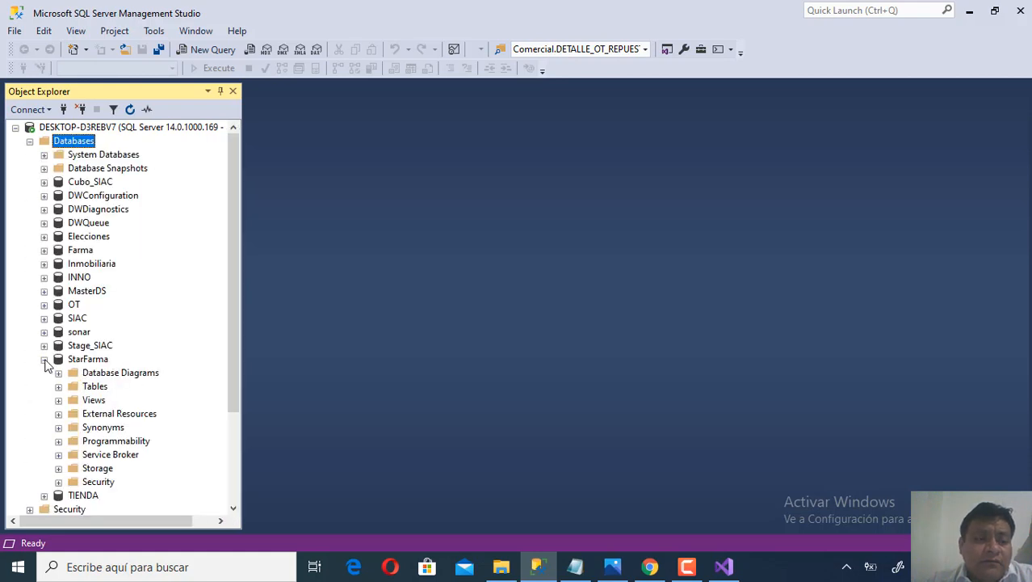
{"action": "left_click", "coordinate": [45, 360]}
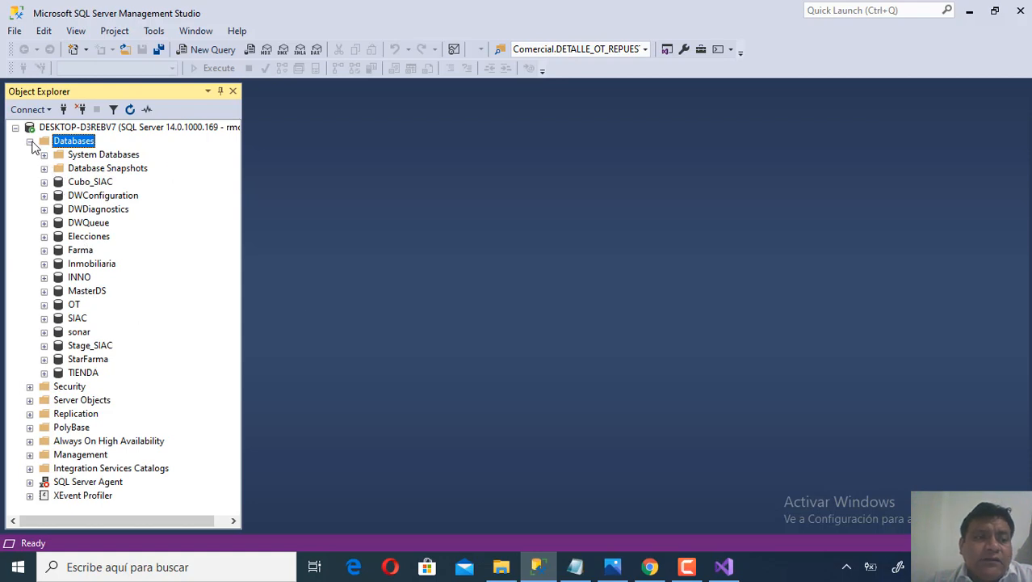
{"action": "left_click", "coordinate": [30, 142]}
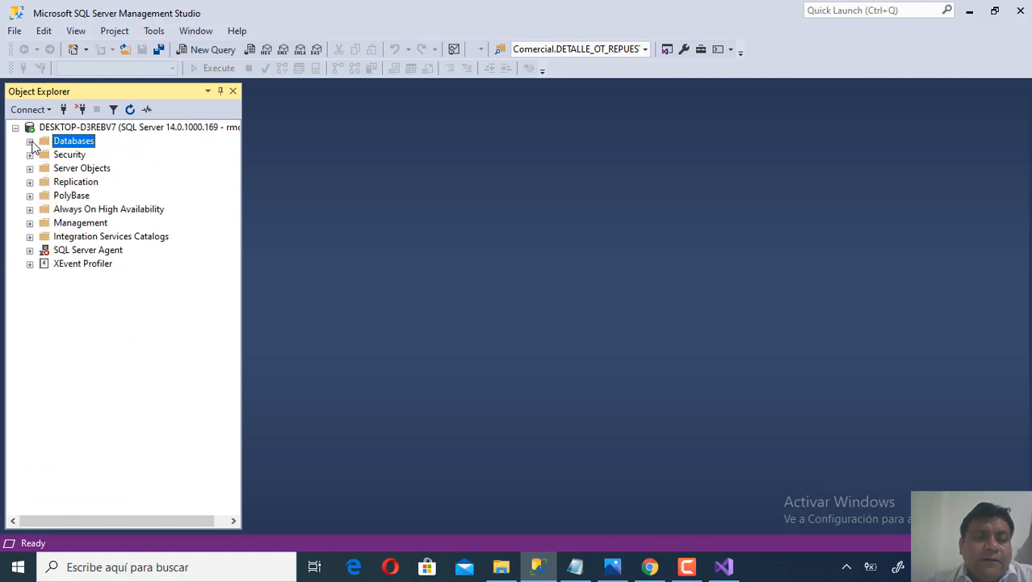
- Return to Visual Studio, end debugging, and test-run the package with the CrearDirectorioBaseStarFarma container disabled, dismissing the message box and stopping the run
{"action": "left_click", "coordinate": [732, 572]}
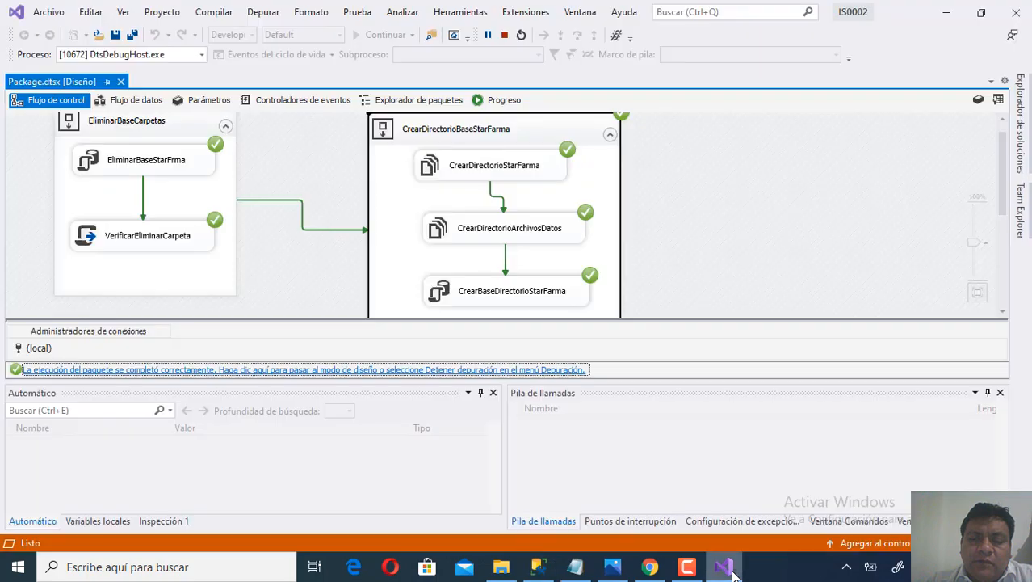
{"action": "left_click", "coordinate": [503, 38]}
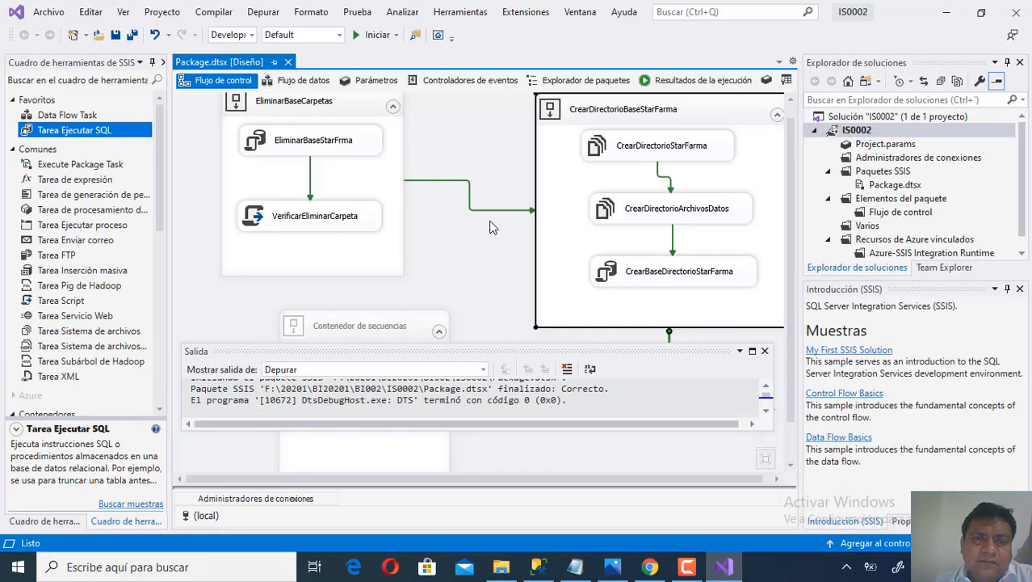
{"action": "left_click", "coordinate": [369, 35]}
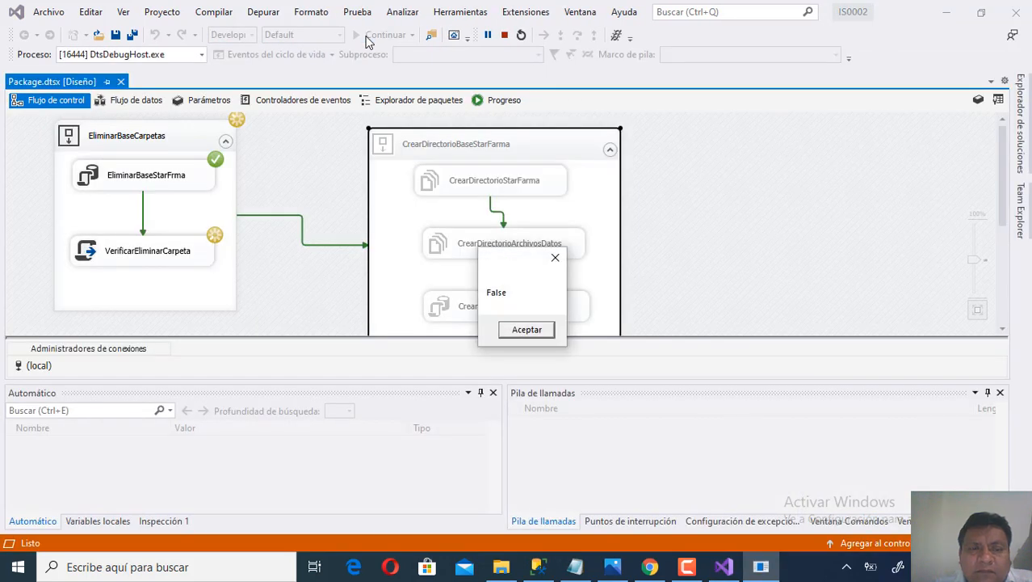
{"action": "left_click", "coordinate": [547, 331]}
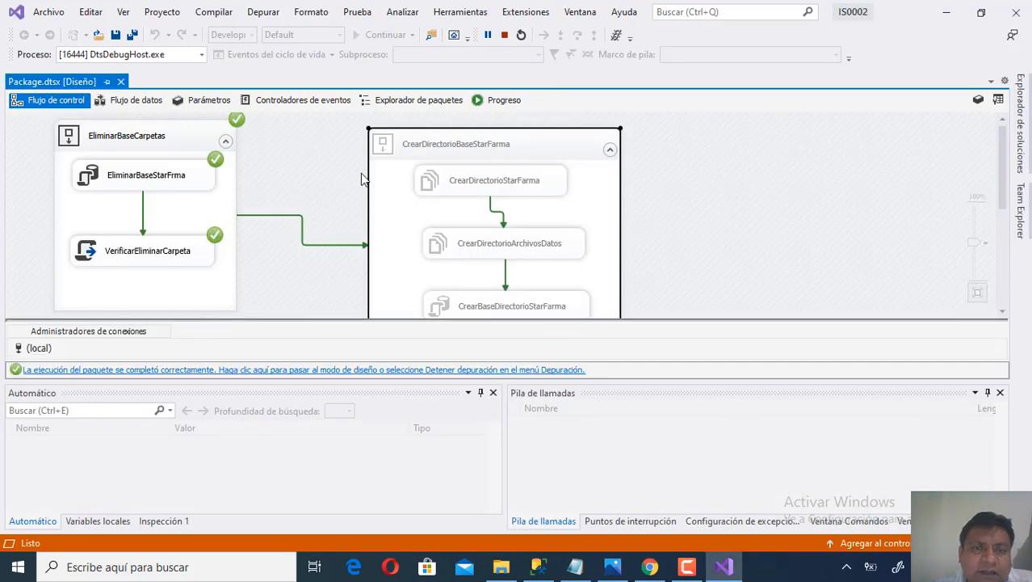
{"action": "left_click", "coordinate": [505, 36]}
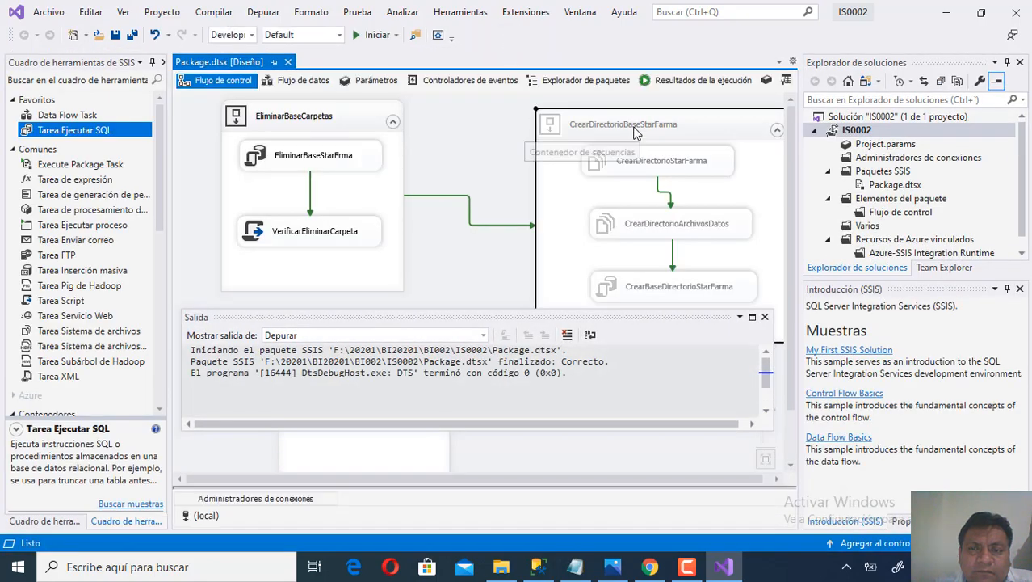
- Enable the CrearDirectorioBaseStarFarma container and run the package with both containers, dismissing the message box and stopping debugging at the end
{"action": "right_click", "coordinate": [632, 127]}
{"action": "left_click", "coordinate": [579, 155]}
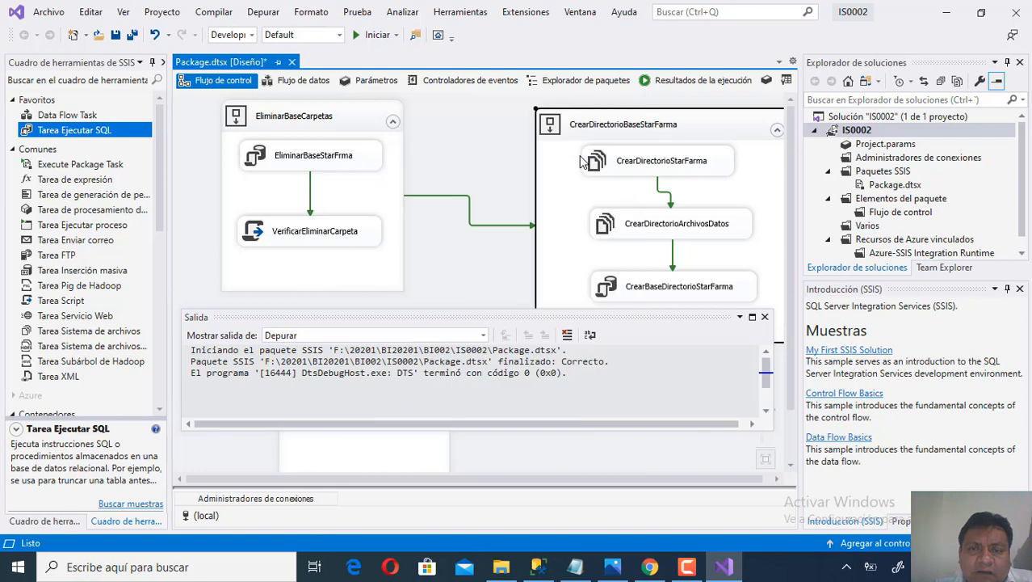
{"action": "left_click", "coordinate": [374, 36]}
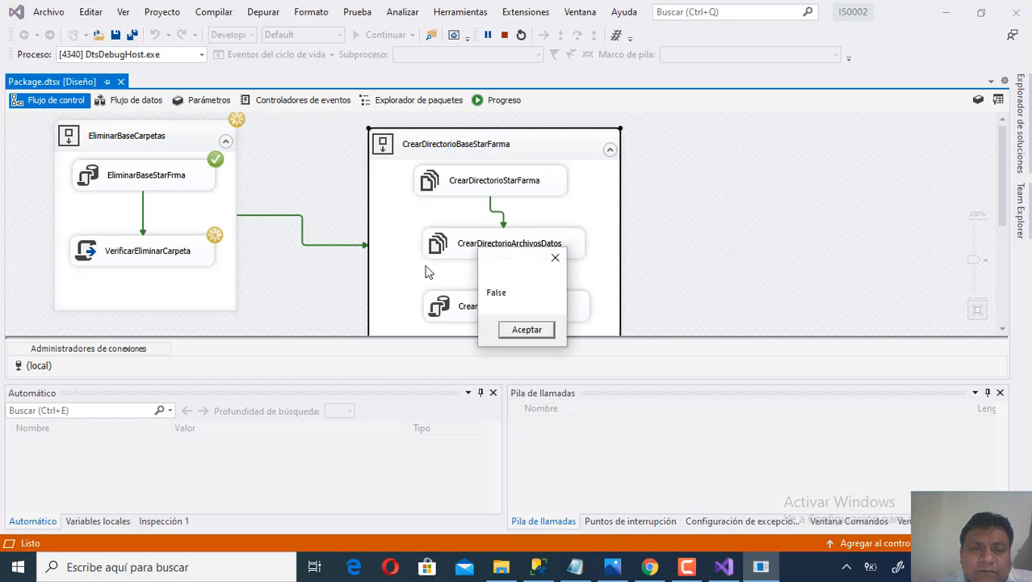
{"action": "left_click", "coordinate": [538, 332]}
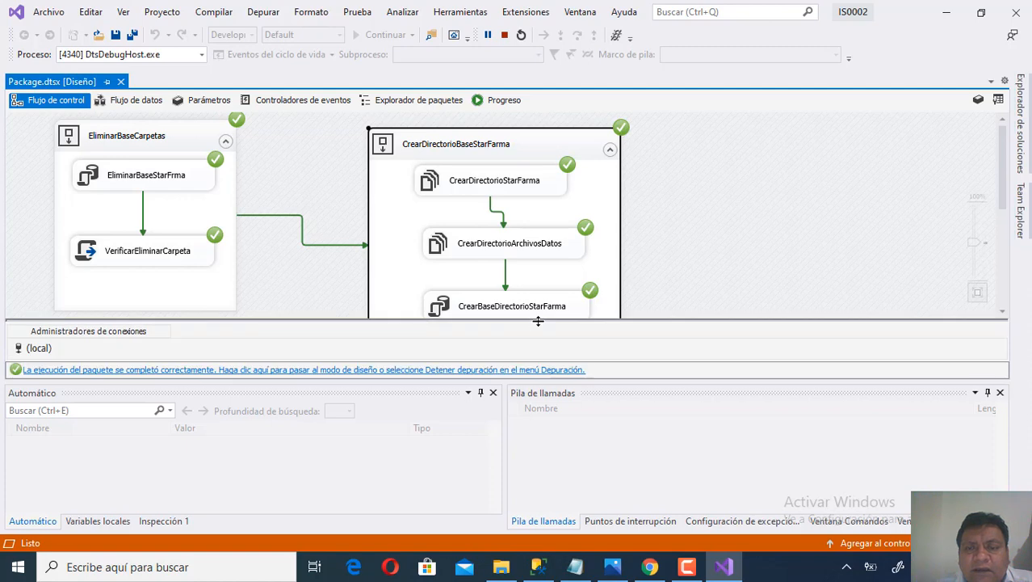
{"action": "left_click", "coordinate": [504, 35]}
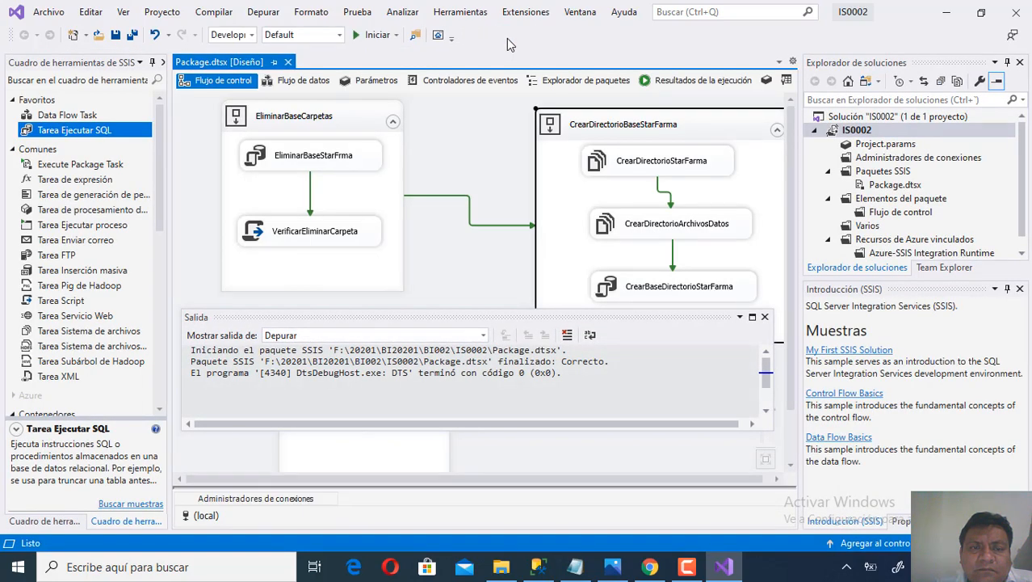
- Run the package again over the existing StarFarma directory, accept both message boxes of the VerificarEliminarCarpeta task and stop debugging
{"action": "left_click", "coordinate": [373, 35]}
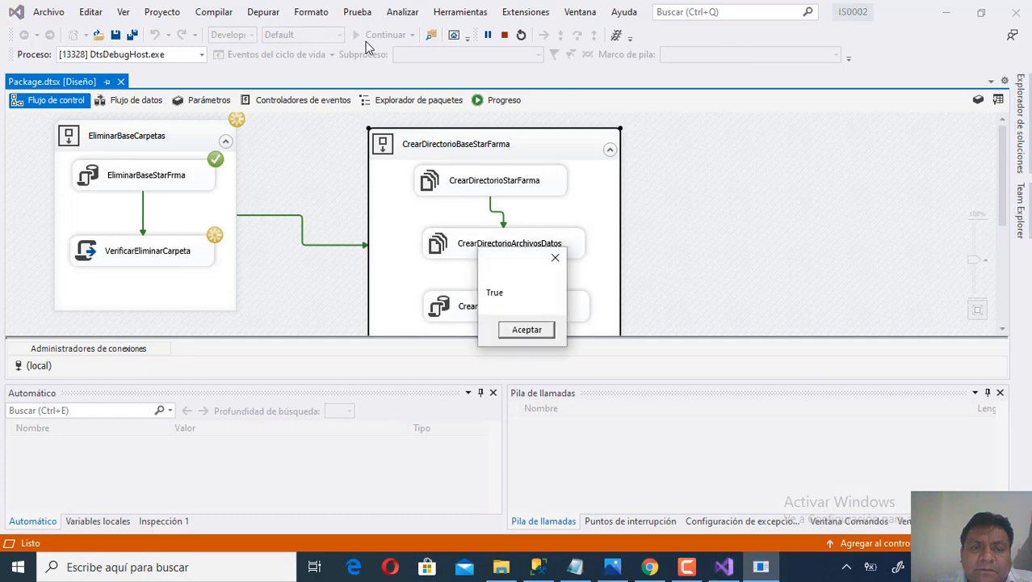
{"action": "left_click", "coordinate": [518, 326]}
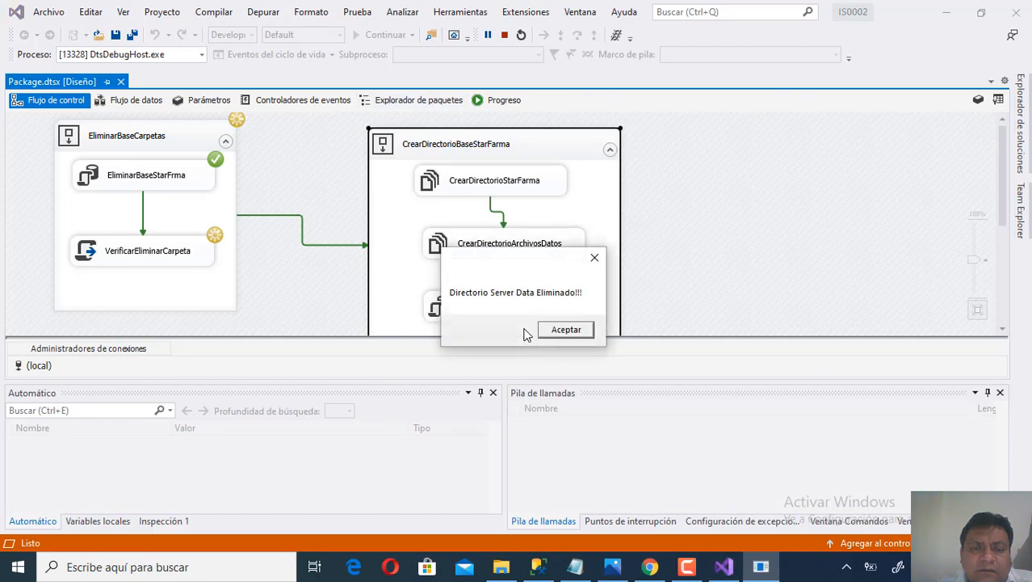
{"action": "left_click", "coordinate": [576, 330]}
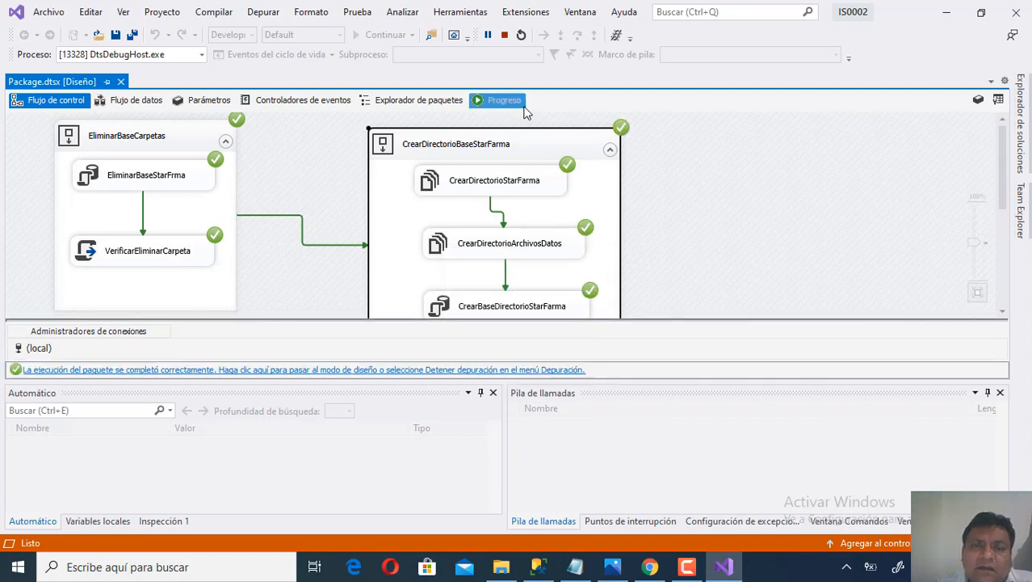
{"action": "left_click", "coordinate": [505, 35]}
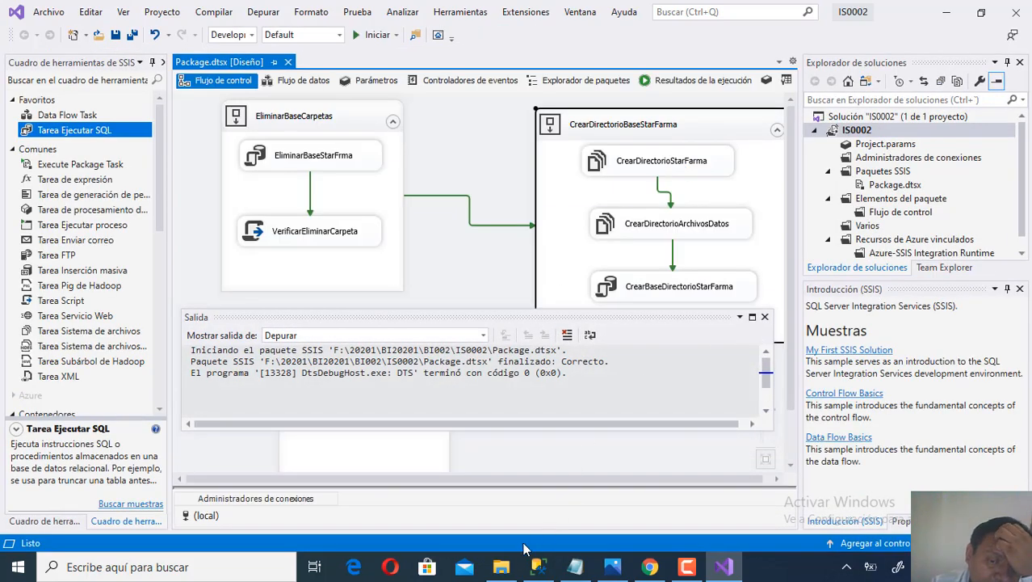
- Check the recreated ServerStarFarma folder in File Explorer and the StarFarma database in SQL Server Management Studio
{"action": "left_click", "coordinate": [501, 567]}
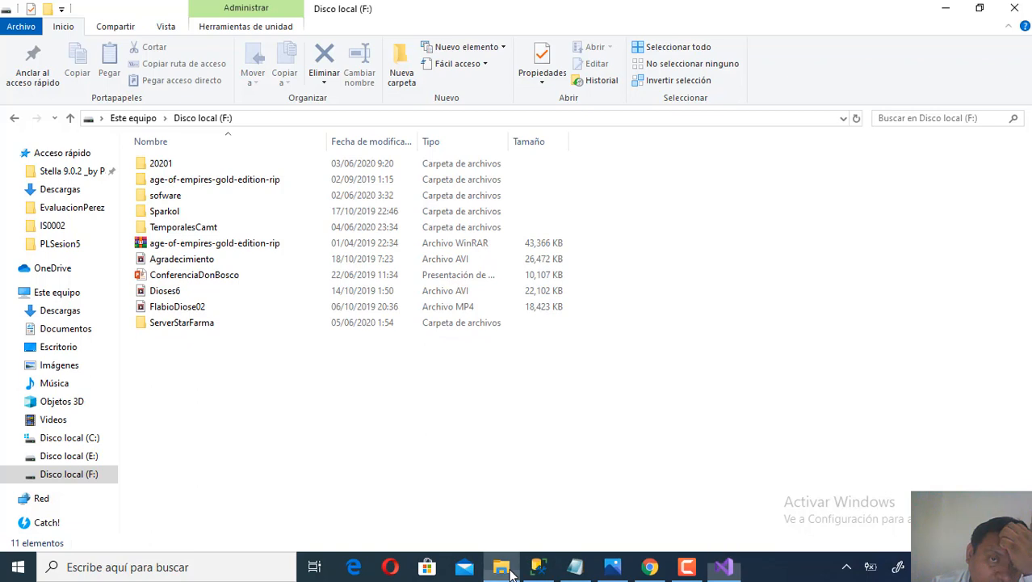
{"action": "double_click", "coordinate": [192, 326]}
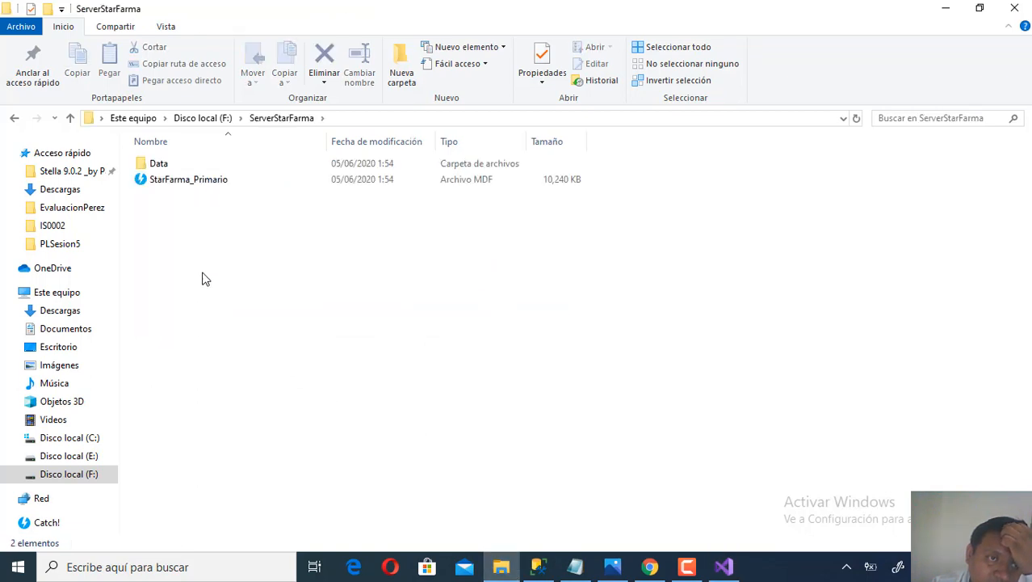
{"action": "left_click", "coordinate": [539, 563]}
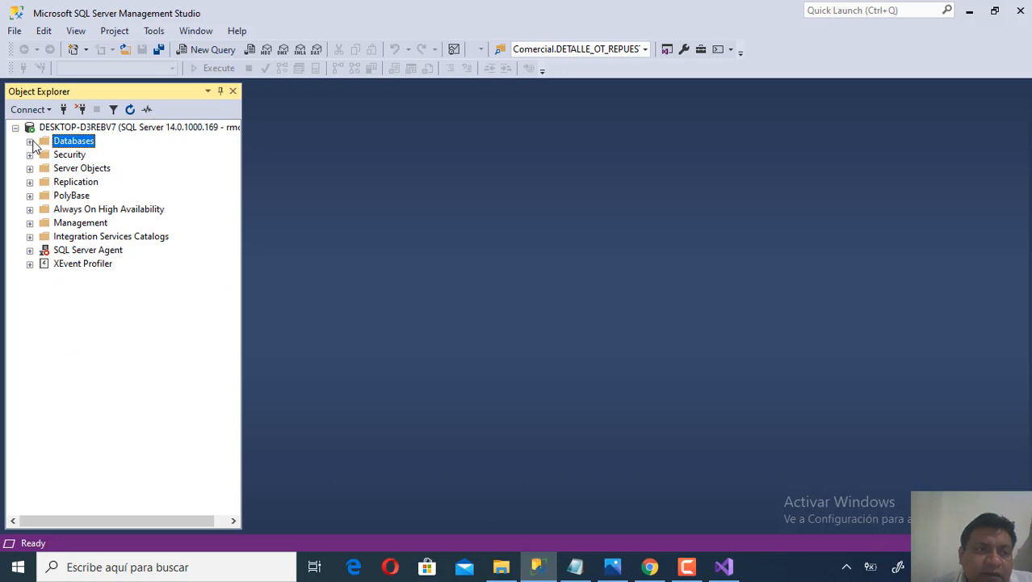
{"action": "left_click", "coordinate": [29, 141]}
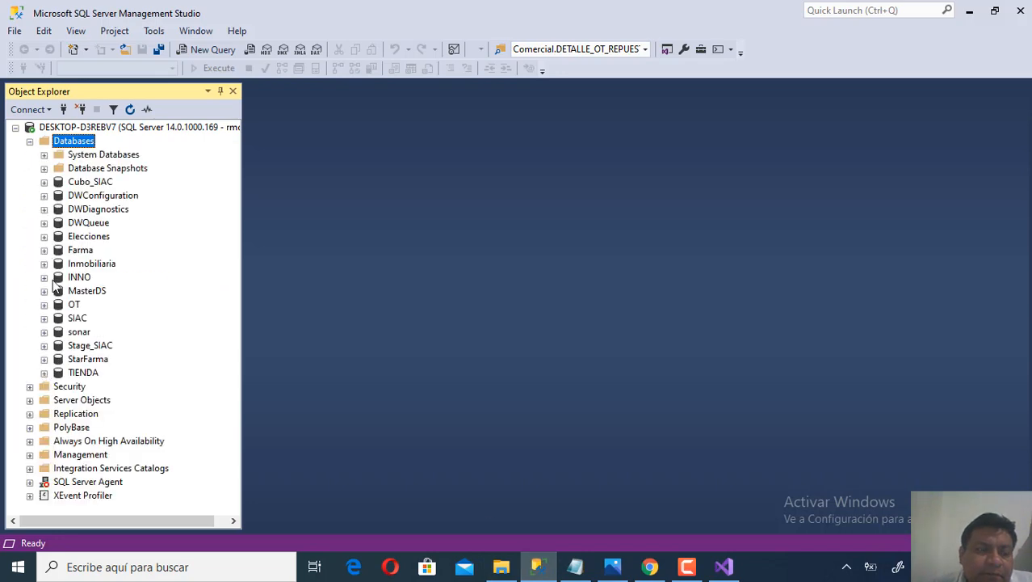
{"action": "left_click", "coordinate": [44, 359]}
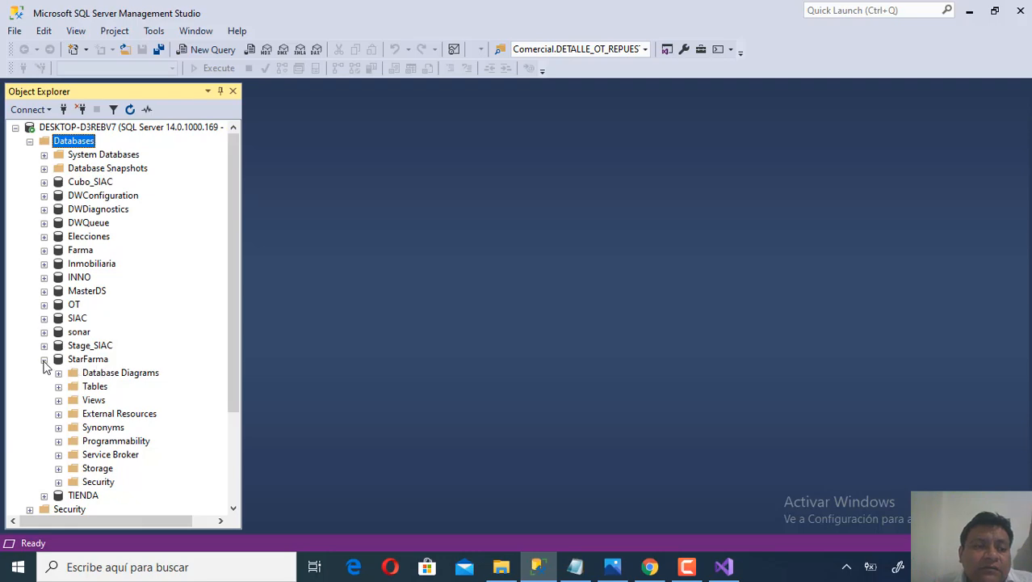
{"action": "left_click", "coordinate": [44, 359]}
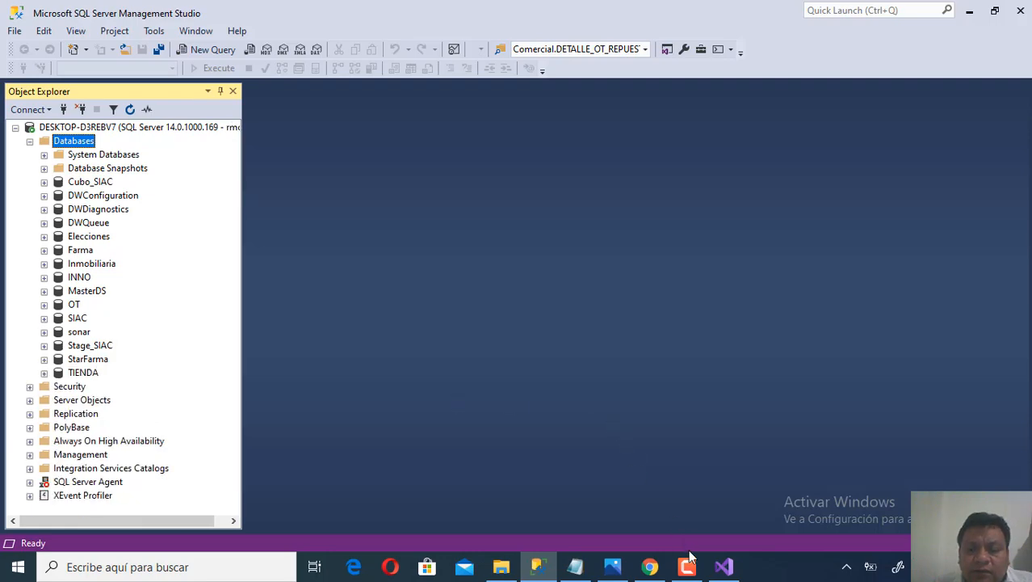
- Return to Visual Studio, close the output window, then reposition, enable and slightly enlarge the empty sequence container below EliminarBaseCarpetas
{"action": "left_click", "coordinate": [723, 566]}
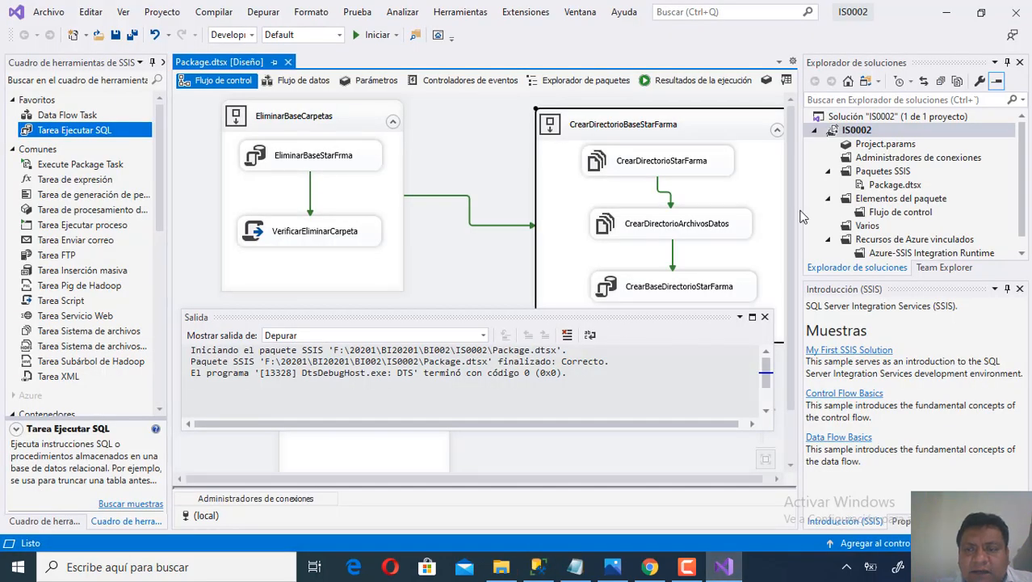
{"action": "left_click", "coordinate": [766, 317]}
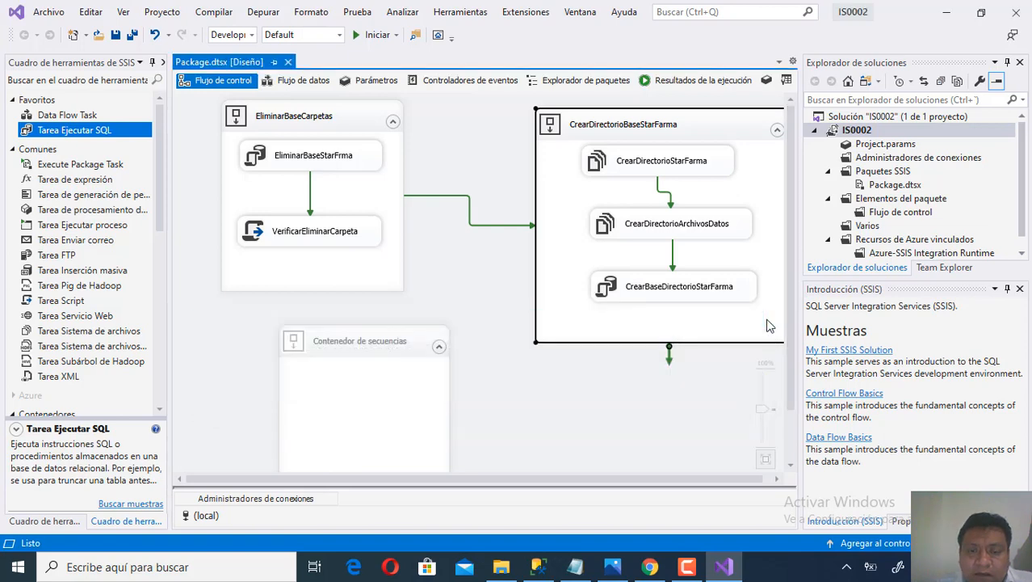
{"action": "scroll", "coordinate": [791, 382], "scroll_direction": "down", "scroll_amount": 2}
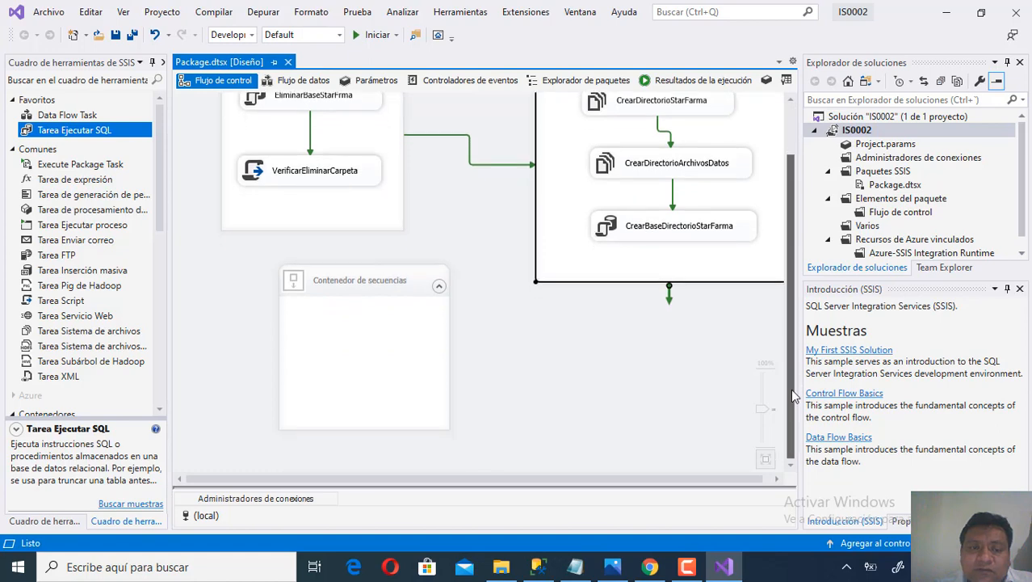
{"action": "left_click", "coordinate": [376, 282]}
{"action": "left_click_drag", "start_coordinate": [376, 283], "coordinate": [326, 286]}
{"action": "right_click", "coordinate": [326, 286]}
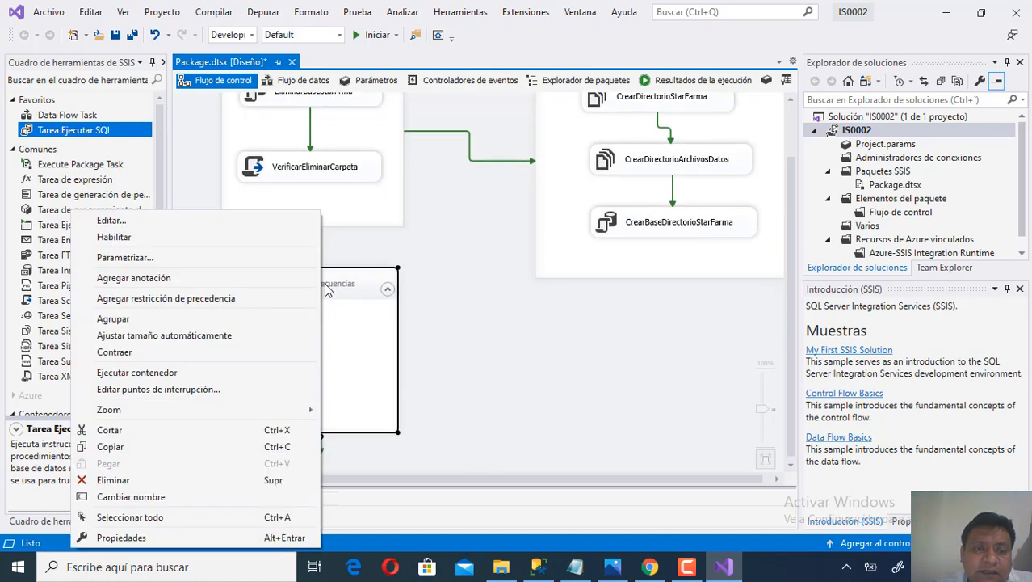
{"action": "left_click", "coordinate": [267, 239]}
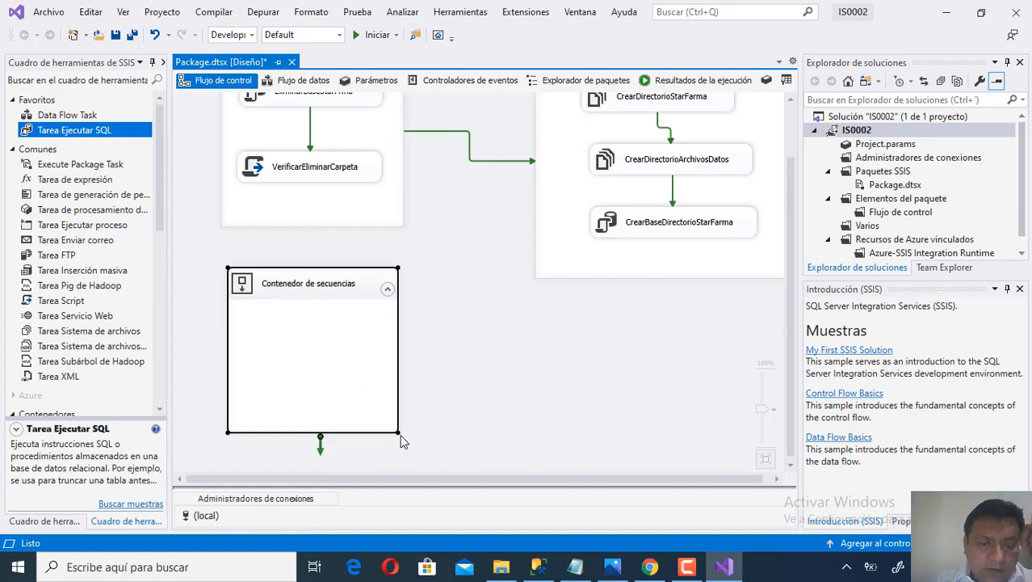
{"action": "left_click_drag", "start_coordinate": [397, 431], "coordinate": [430, 447]}
{"action": "left_click", "coordinate": [430, 446]}
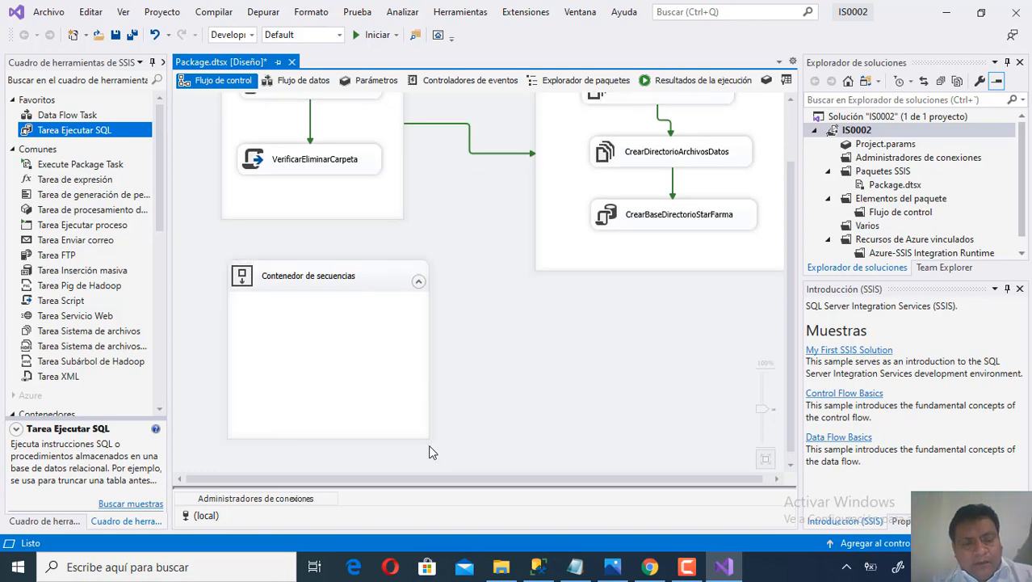
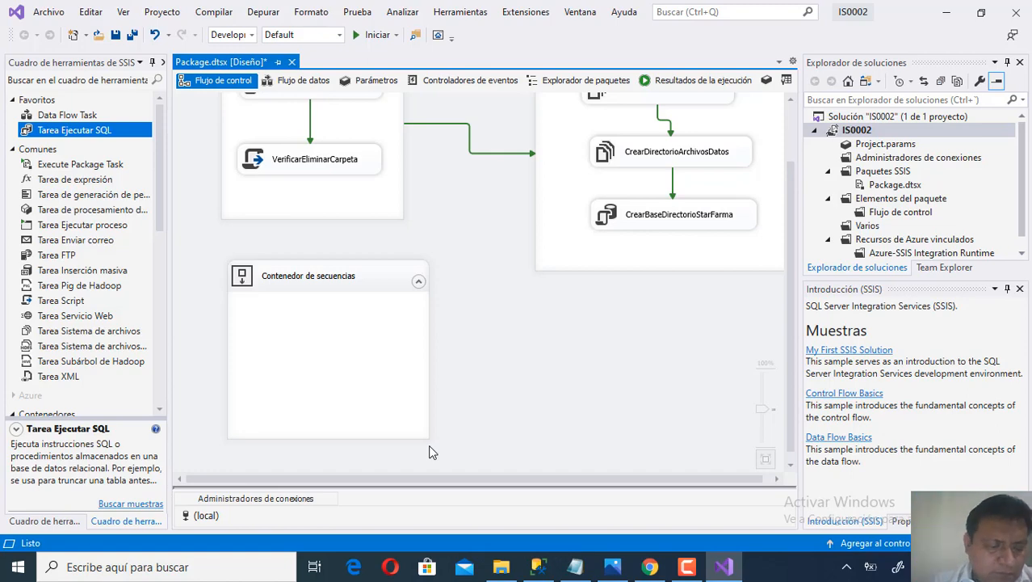
- Rename the empty sequence container as CrearTablasDatosStarFarma
{"action": "left_click", "coordinate": [353, 285]}
{"action": "left_click", "coordinate": [352, 285]}
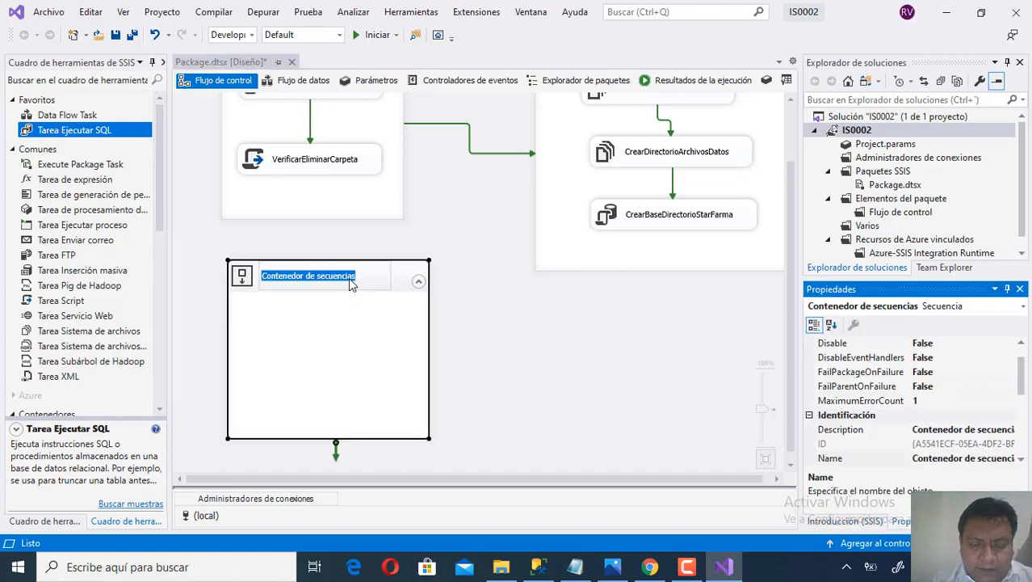
{"action": "type", "text": "Crear"}
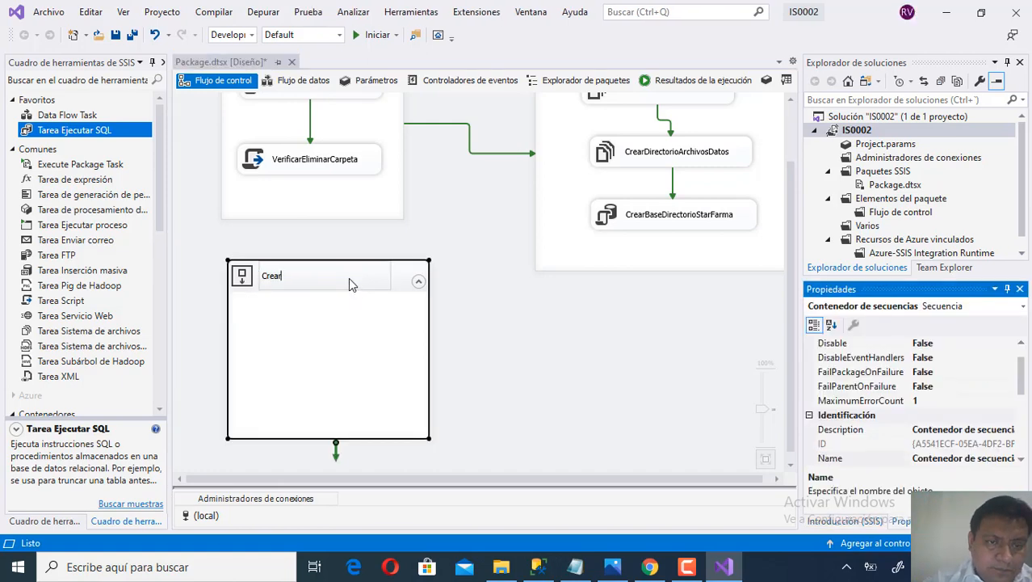
{"action": "type", "text": "Ta"}
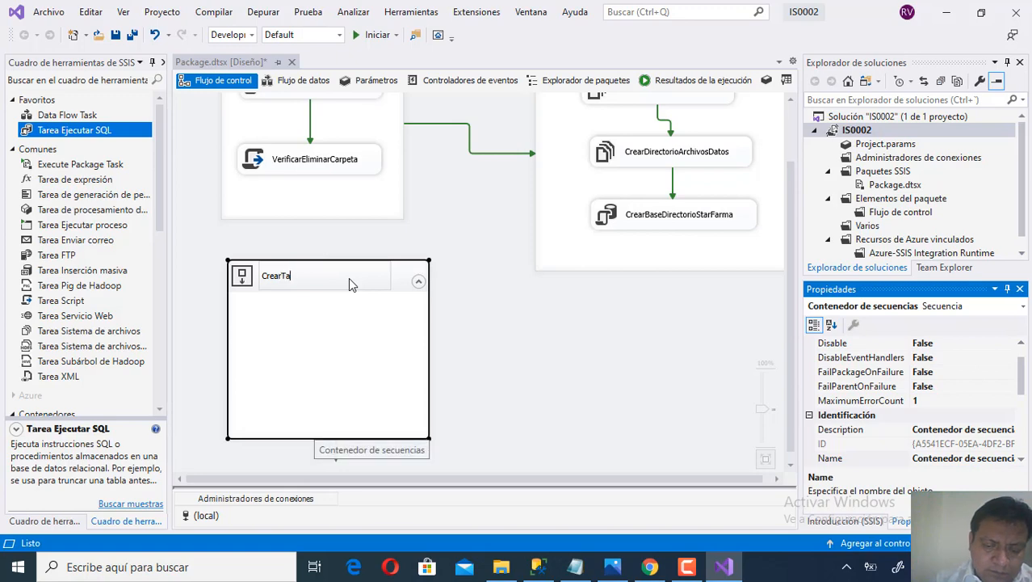
{"action": "type", "text": "blas"}
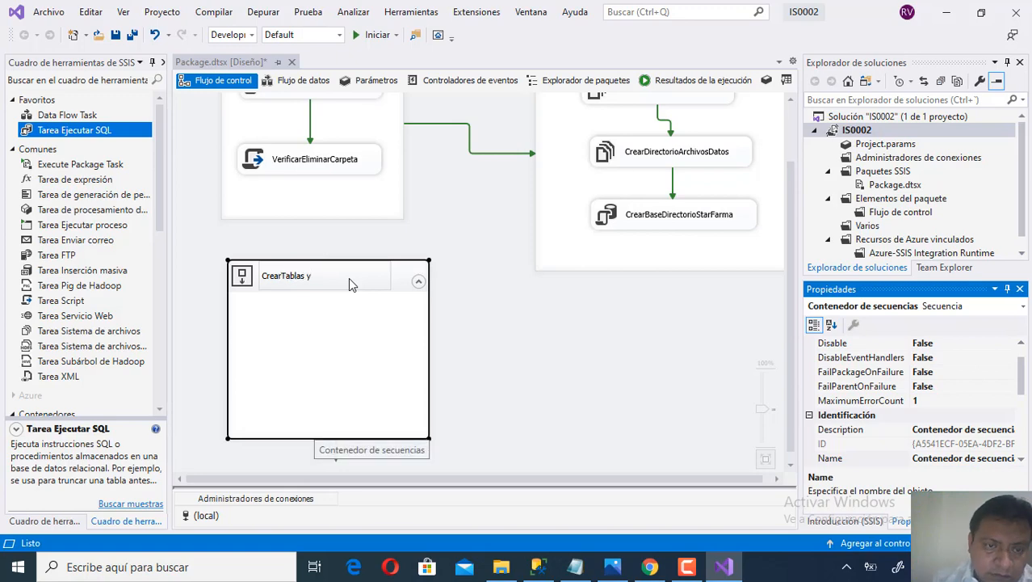
{"action": "key", "text": "BackSpace"}
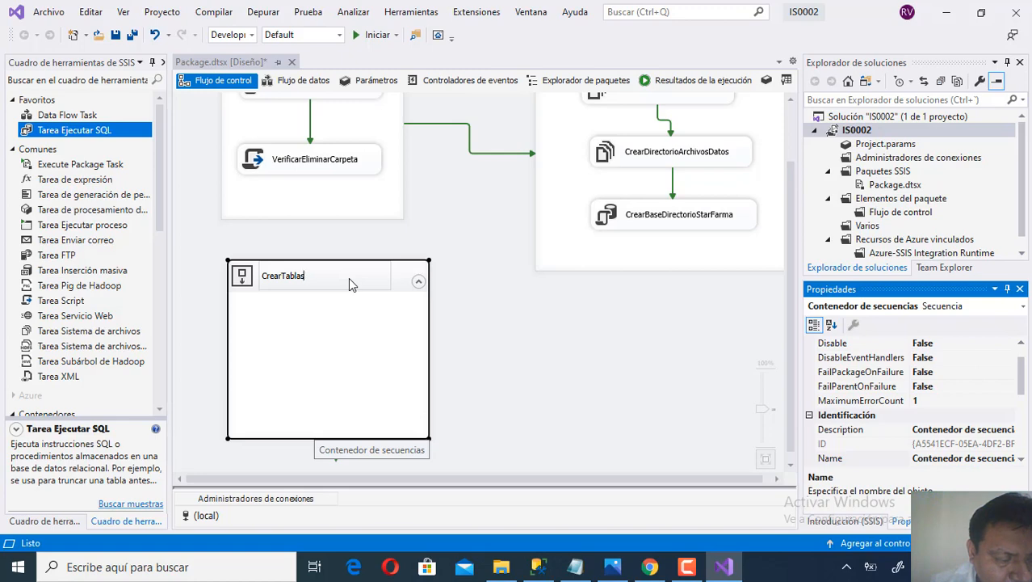
{"action": "type", "text": "Dat"}
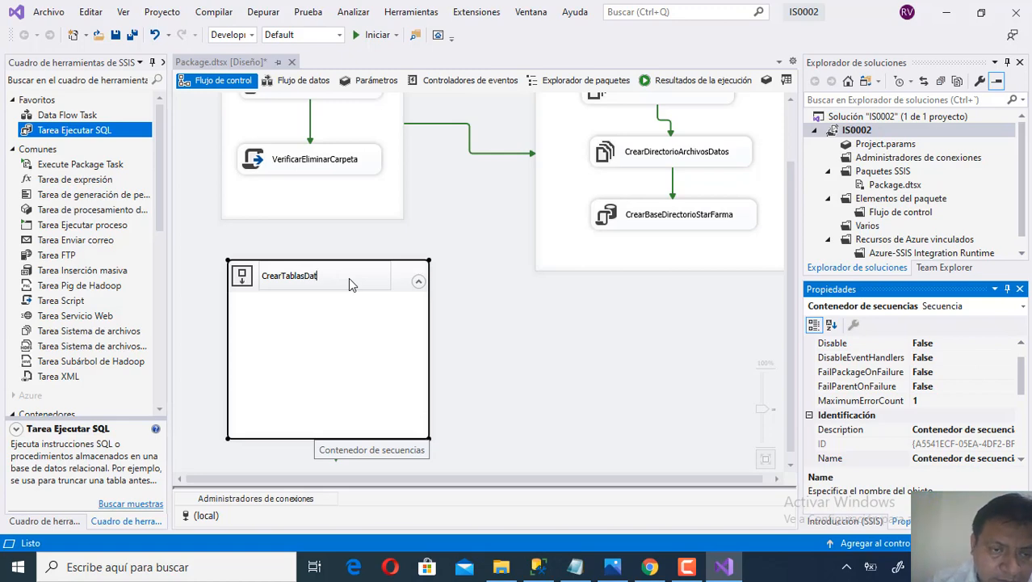
{"action": "key", "text": "BackSpace"}
{"action": "key", "text": "BackSpace"}
{"action": "type", "text": "atosStarFarma"}
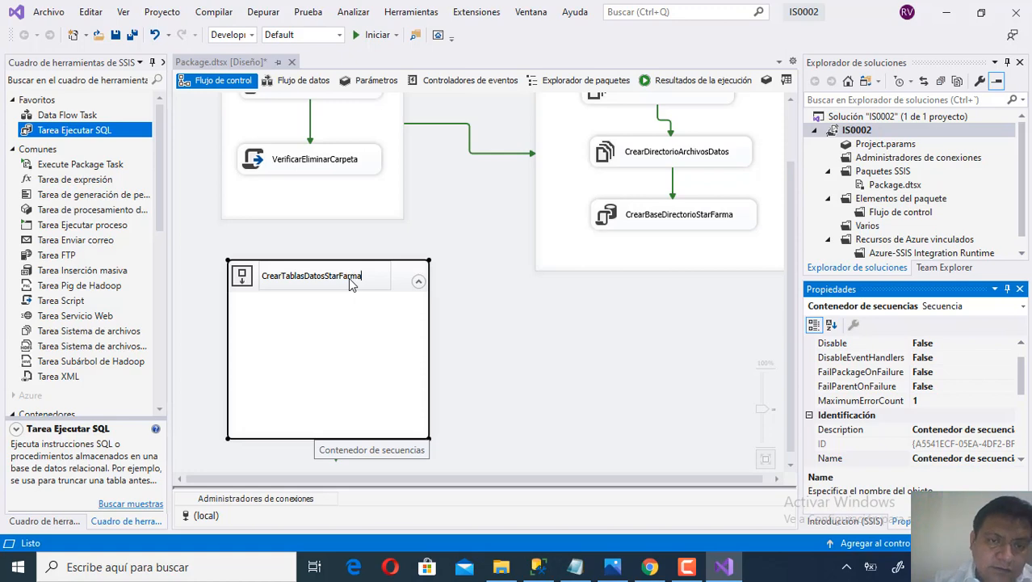
{"action": "left_click", "coordinate": [357, 338]}
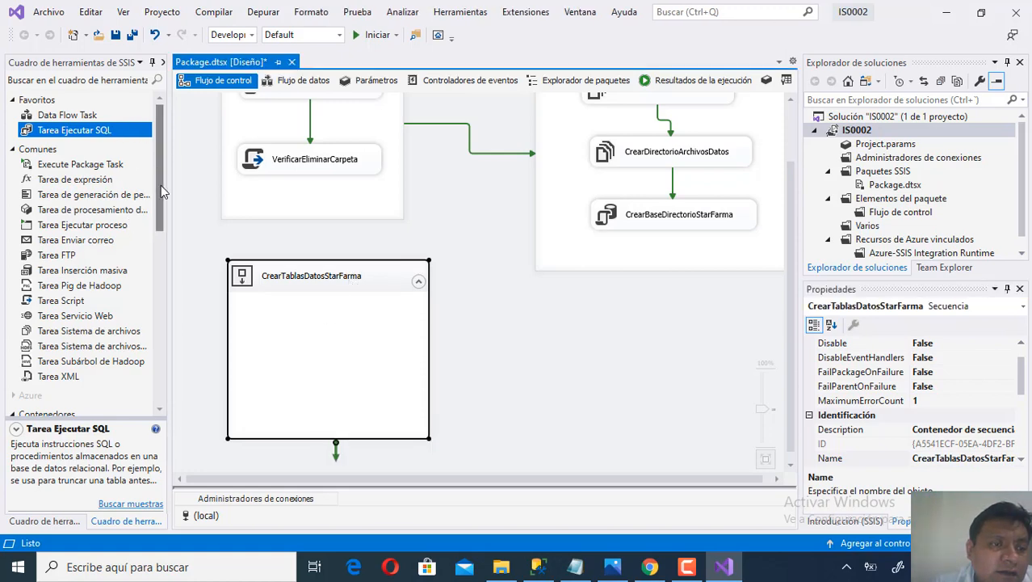
- Add an Execute SQL task near the top of the CrearTablasDatosStarFarma container and name it CrearTablasStarFarma
{"action": "left_click_drag", "start_coordinate": [161, 185], "coordinate": [164, 154]}
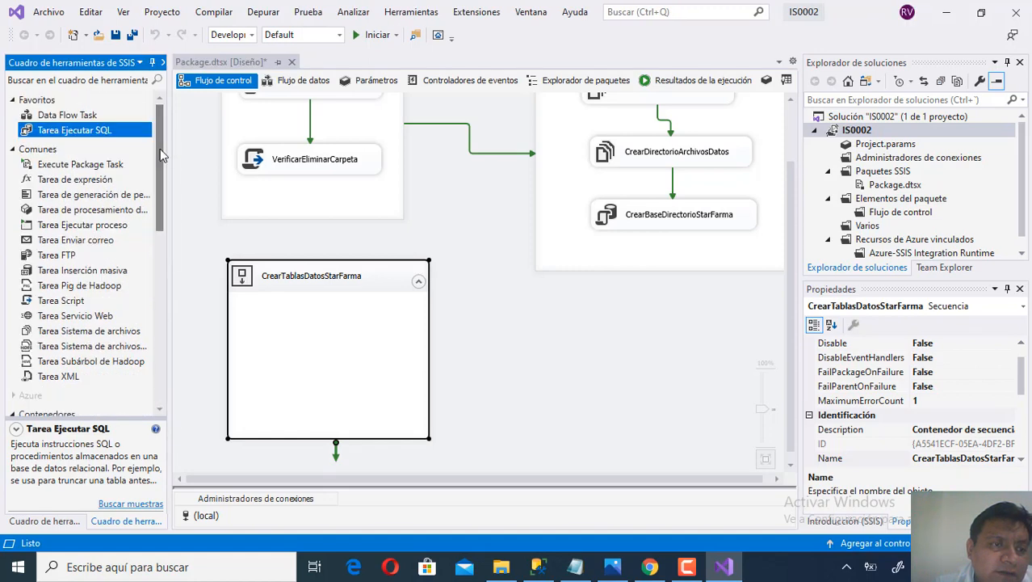
{"action": "left_click_drag", "start_coordinate": [94, 137], "coordinate": [279, 306]}
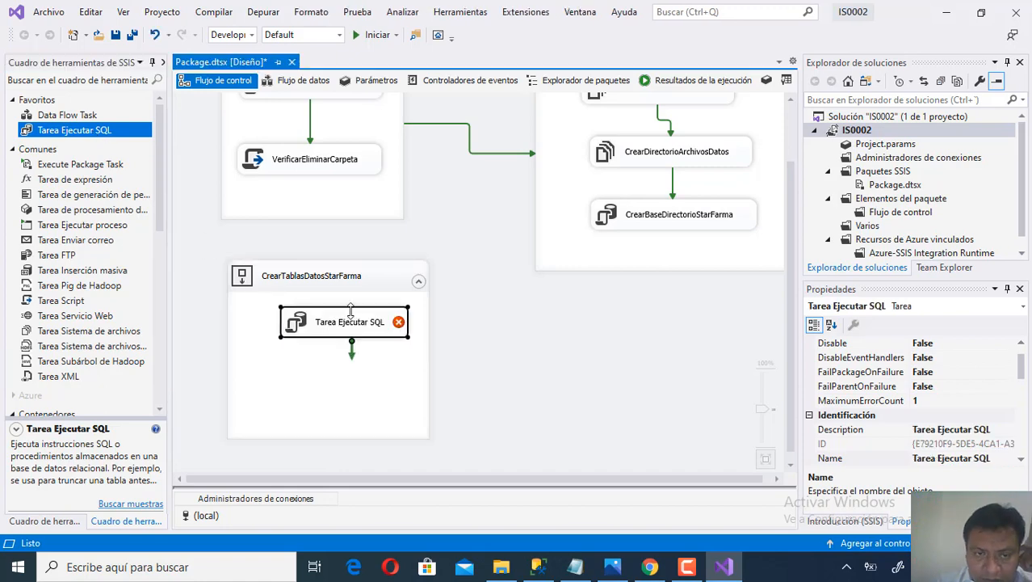
{"action": "left_click_drag", "start_coordinate": [349, 320], "coordinate": [324, 319]}
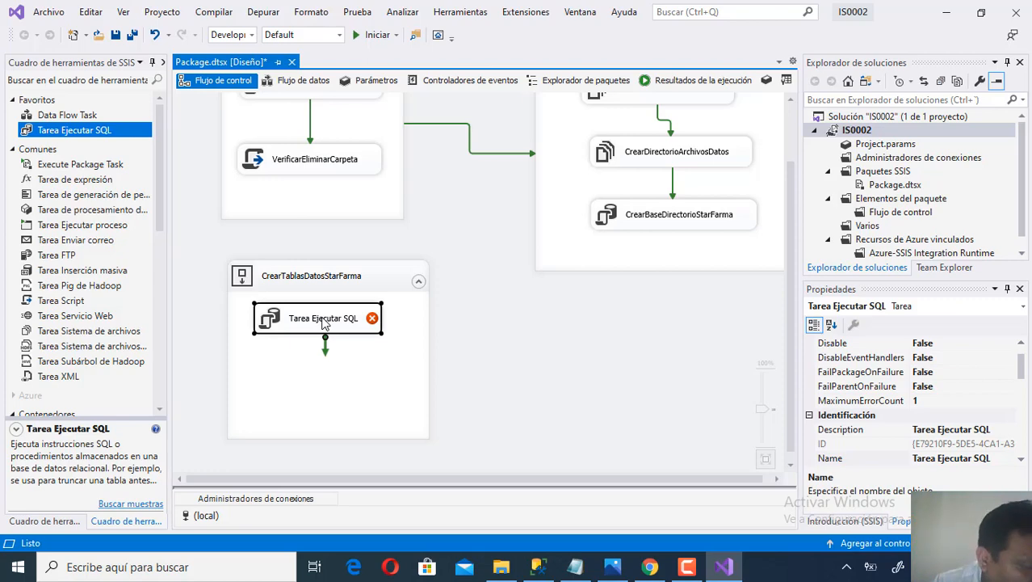
{"action": "left_click", "coordinate": [324, 321]}
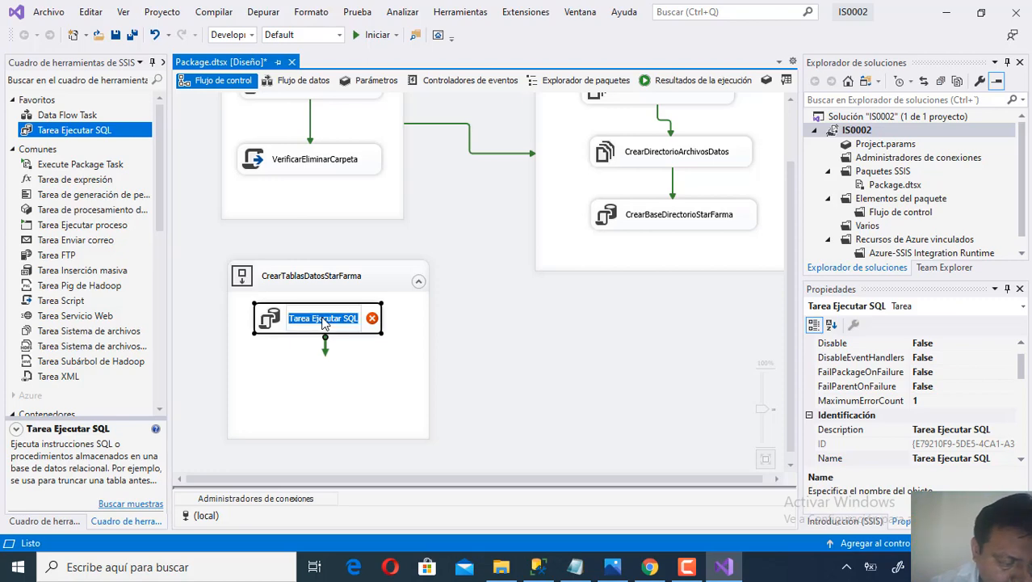
{"action": "type", "text": "Crear"}
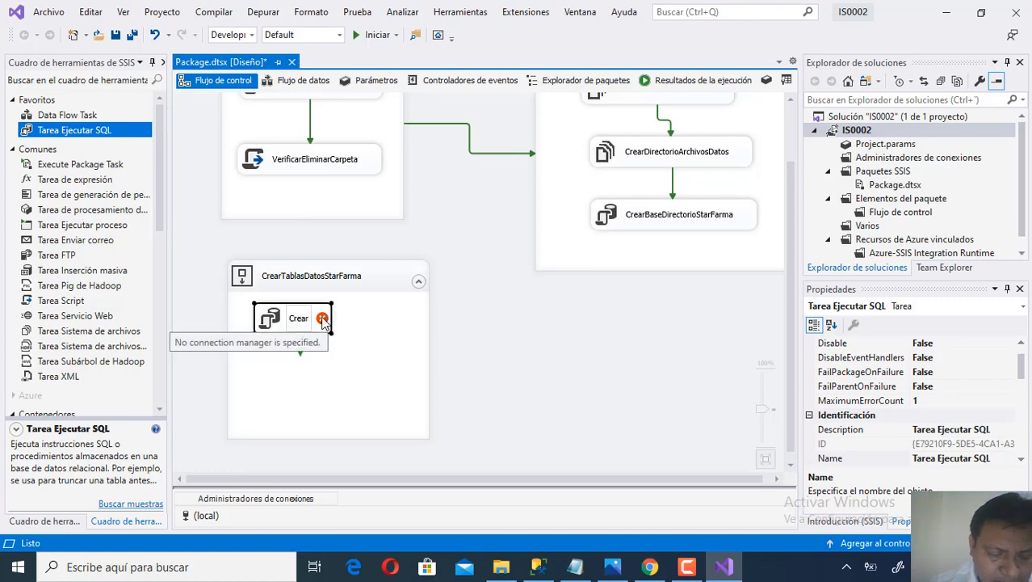
{"action": "type", "text": "TablasS"}
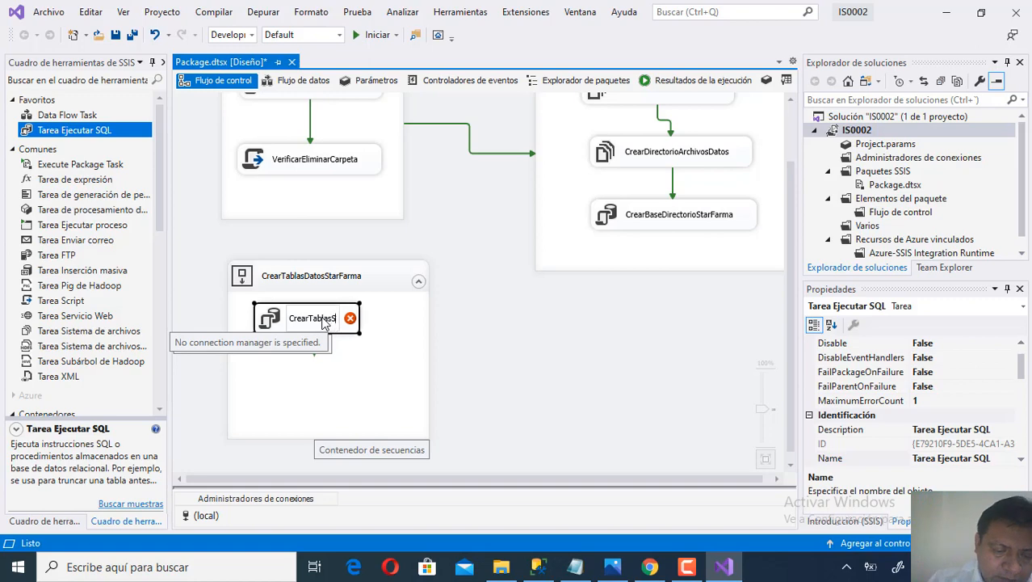
{"action": "type", "text": "tarFarma"}
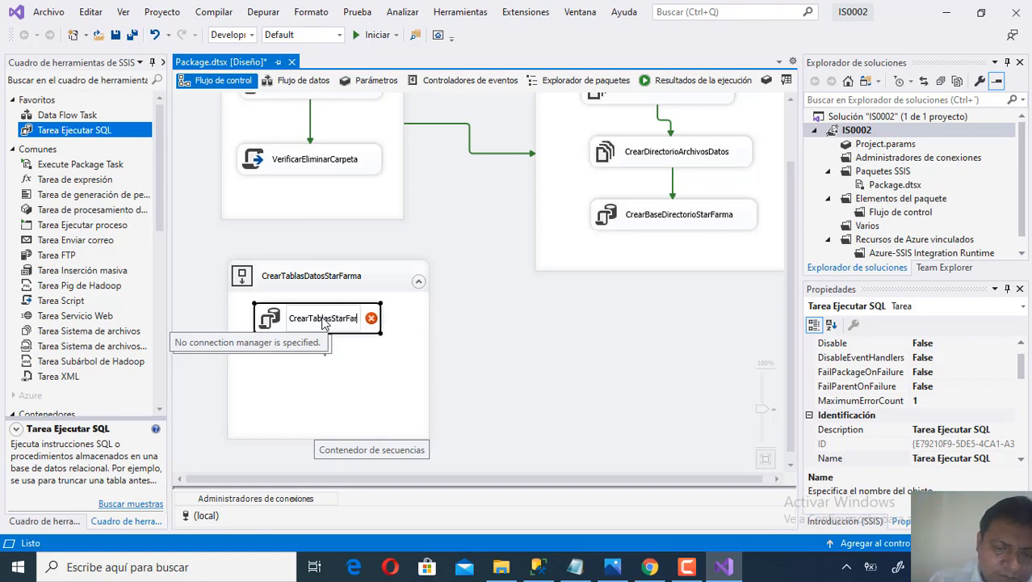
{"action": "left_click", "coordinate": [371, 396]}
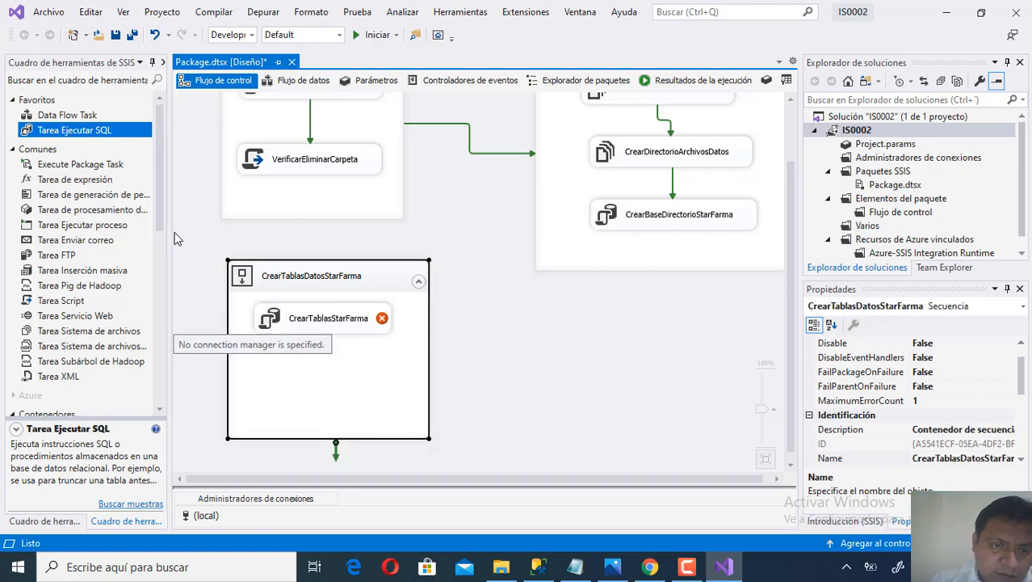
- Add a second Execute SQL task below CrearTablasStarFarma in the same container, name it LlenarDatosStarFarma and space it slightly lower
{"action": "left_click", "coordinate": [96, 138]}
{"action": "left_click_drag", "start_coordinate": [97, 137], "coordinate": [325, 386]}
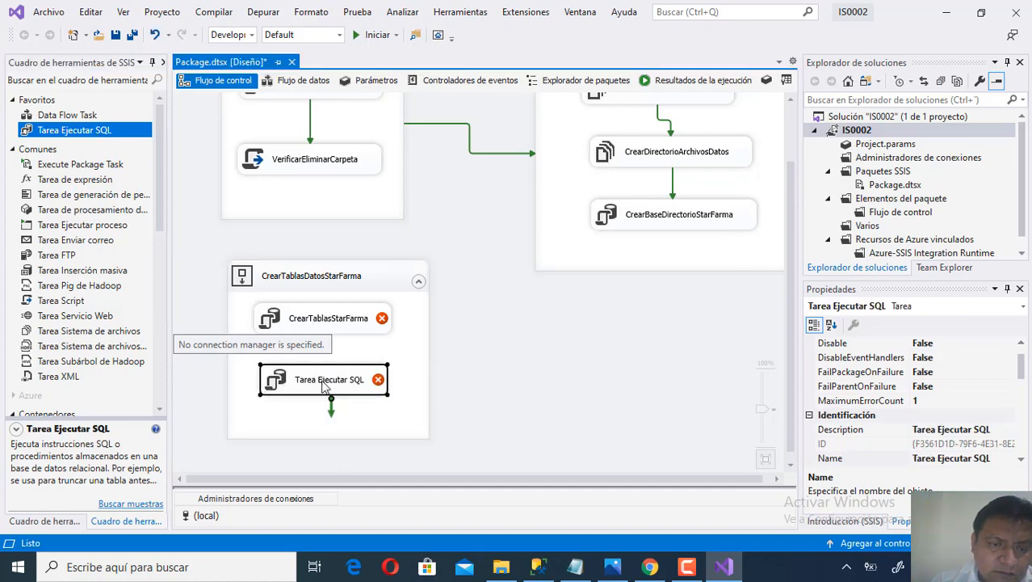
{"action": "double_click", "coordinate": [325, 386]}
{"action": "left_click", "coordinate": [639, 468]}
{"action": "left_click", "coordinate": [339, 376]}
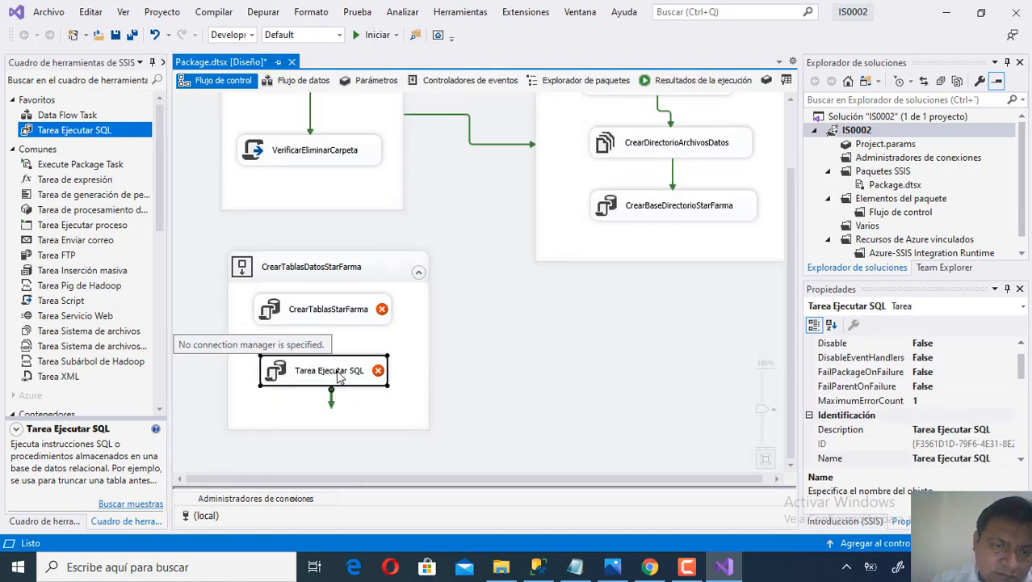
{"action": "left_click", "coordinate": [338, 375]}
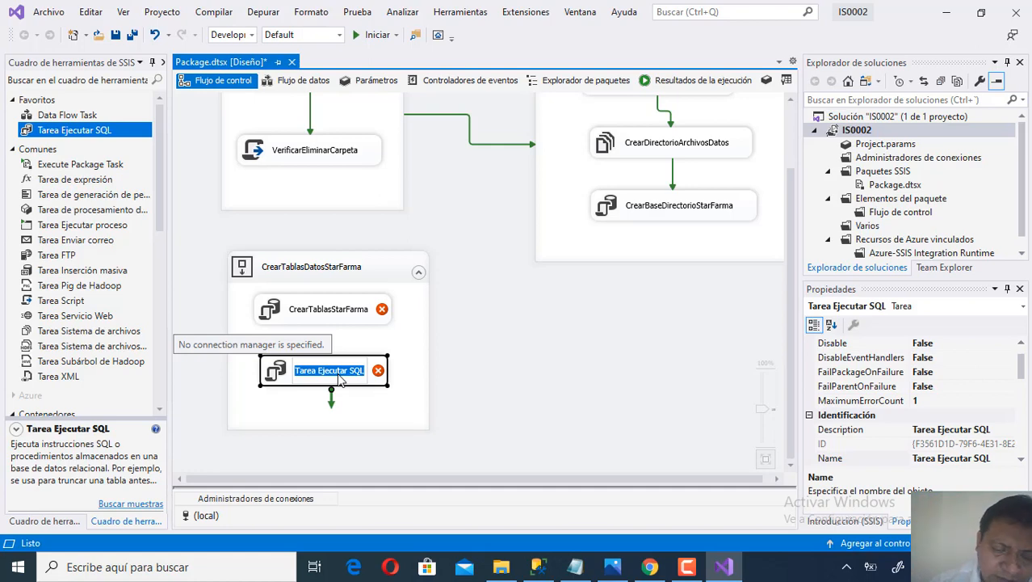
{"action": "type", "text": "Llenar"}
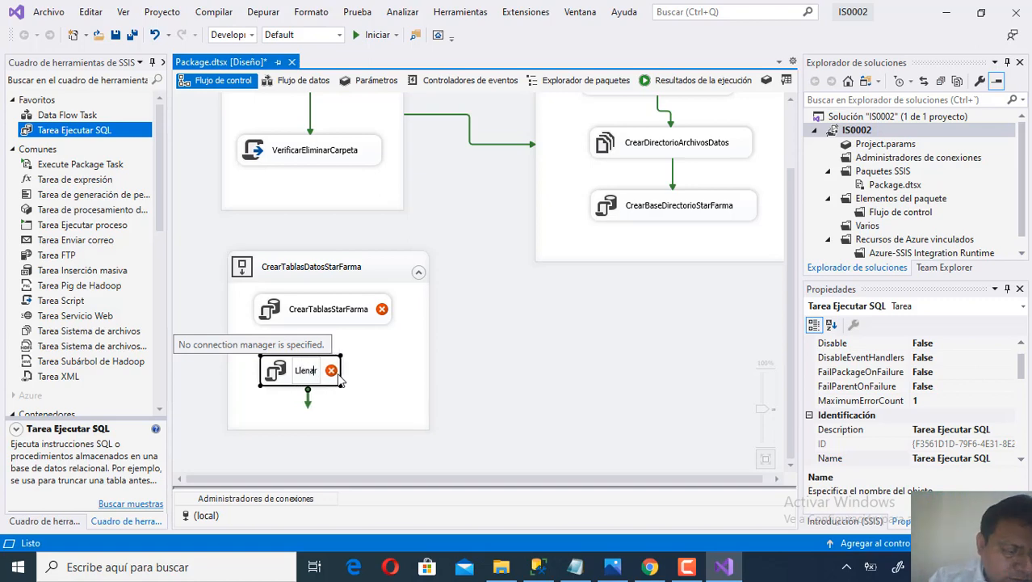
{"action": "type", "text": "Dat"}
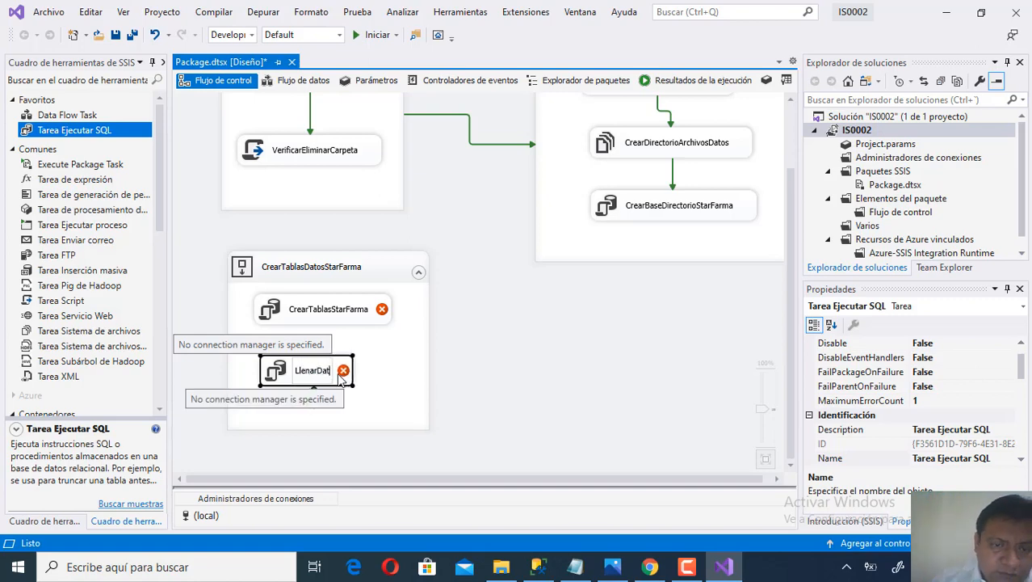
{"action": "type", "text": "osStar"}
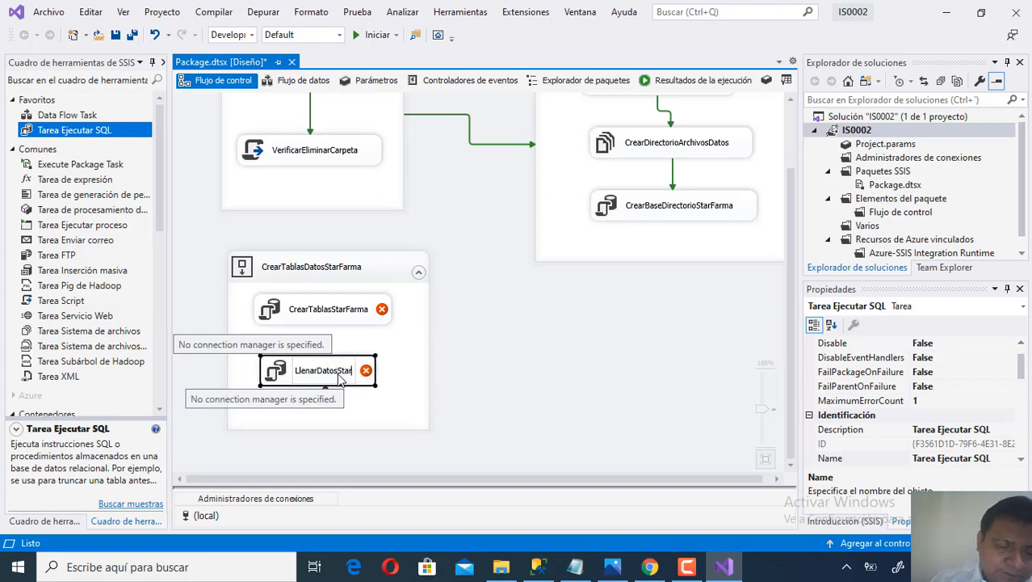
{"action": "type", "text": "Farma"}
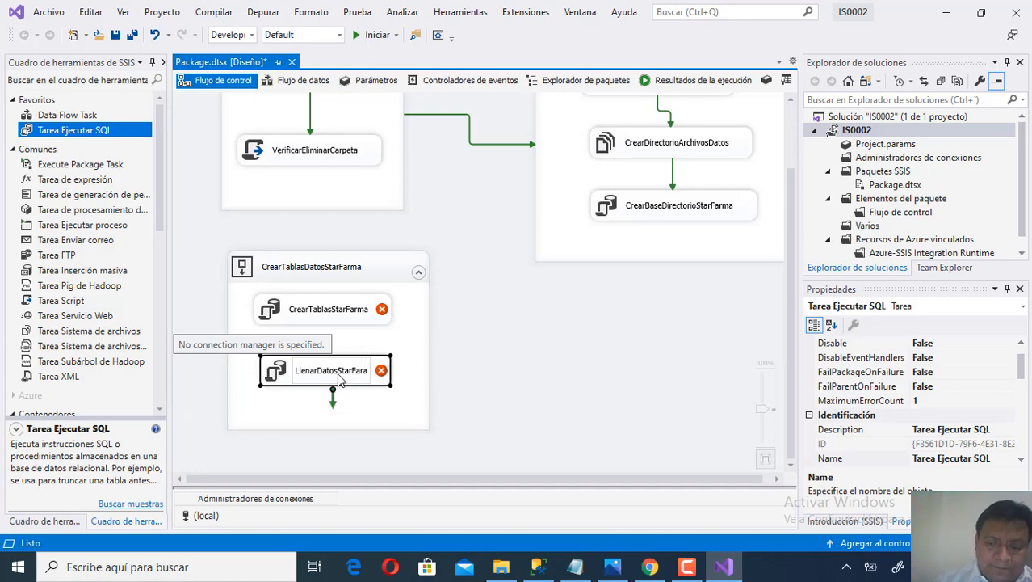
{"action": "left_click", "coordinate": [446, 368]}
{"action": "left_click_drag", "start_coordinate": [373, 369], "coordinate": [363, 390]}
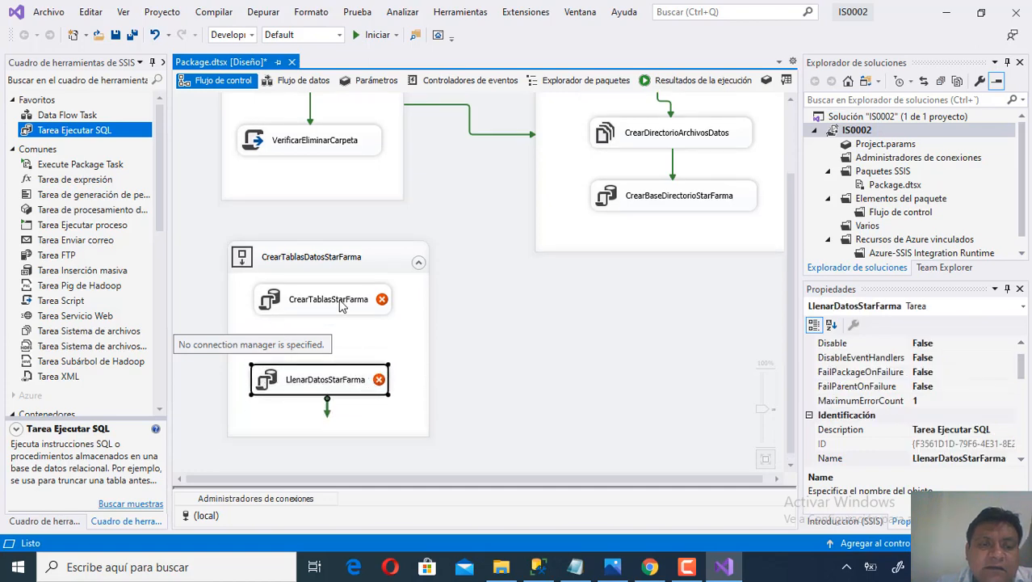
{"action": "left_click", "coordinate": [401, 330]}
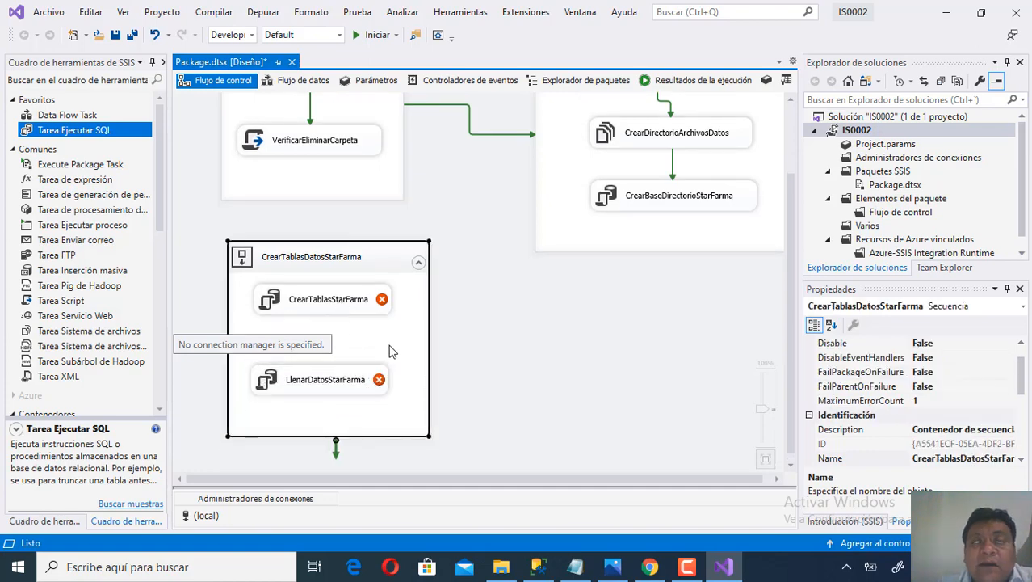
{"action": "left_click", "coordinate": [517, 327]}
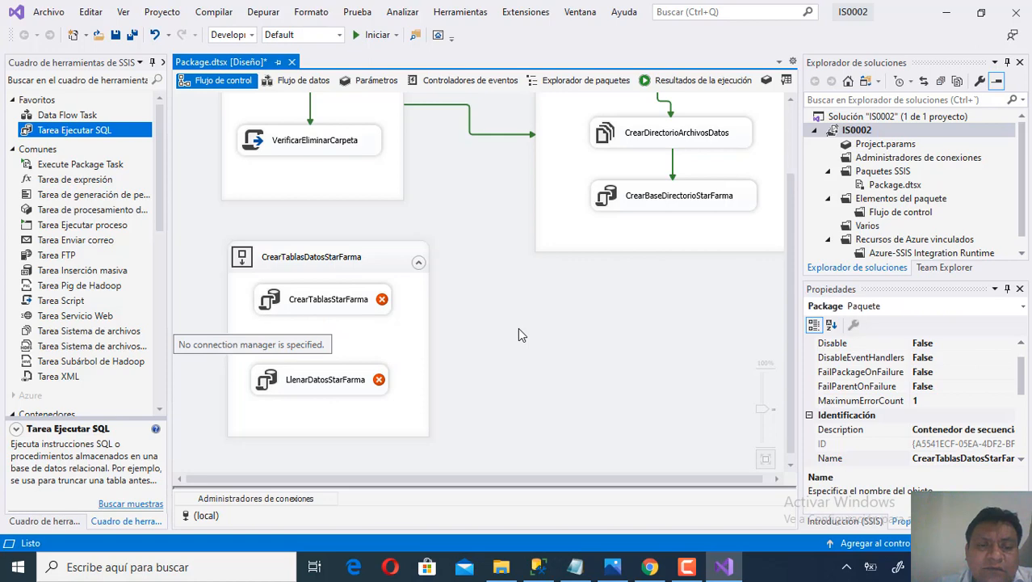
- Switch to File Explorer and open the PLSesion5 folder under 20201\BI20201 on drive F
{"action": "left_click", "coordinate": [503, 568]}
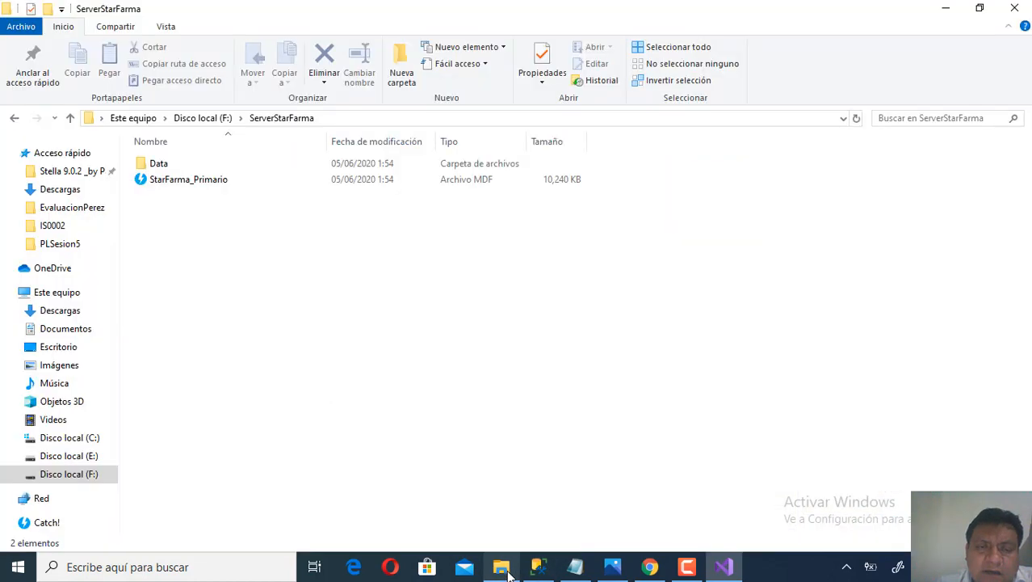
{"action": "left_click", "coordinate": [219, 118]}
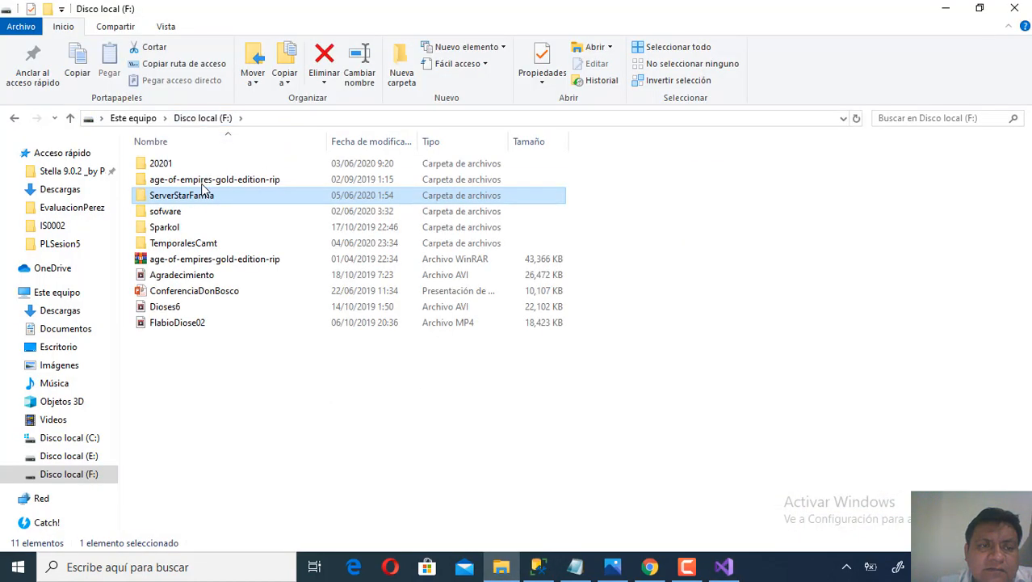
{"action": "left_click", "coordinate": [209, 165]}
{"action": "double_click", "coordinate": [209, 164]}
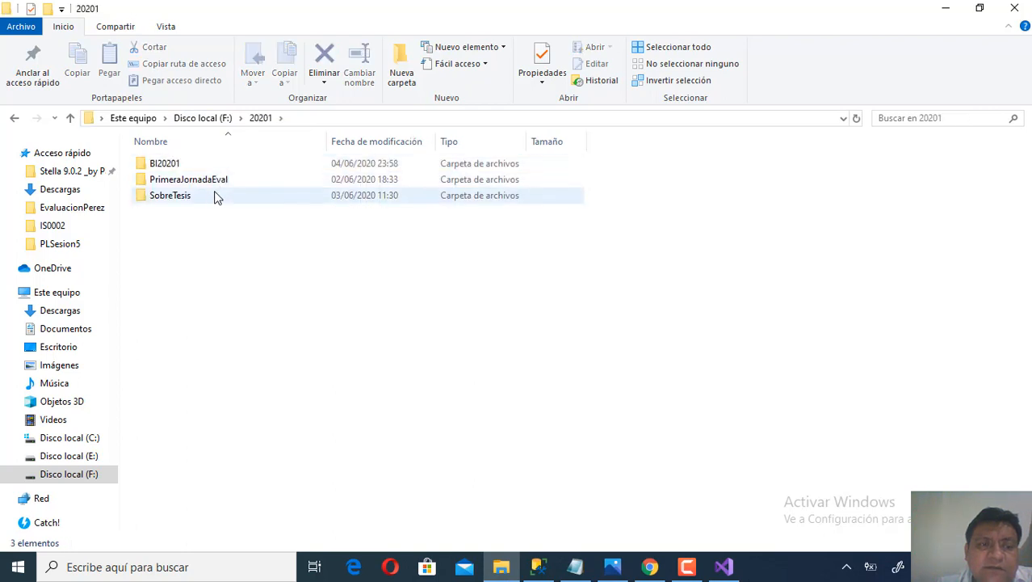
{"action": "left_click", "coordinate": [222, 169]}
{"action": "double_click", "coordinate": [222, 168]}
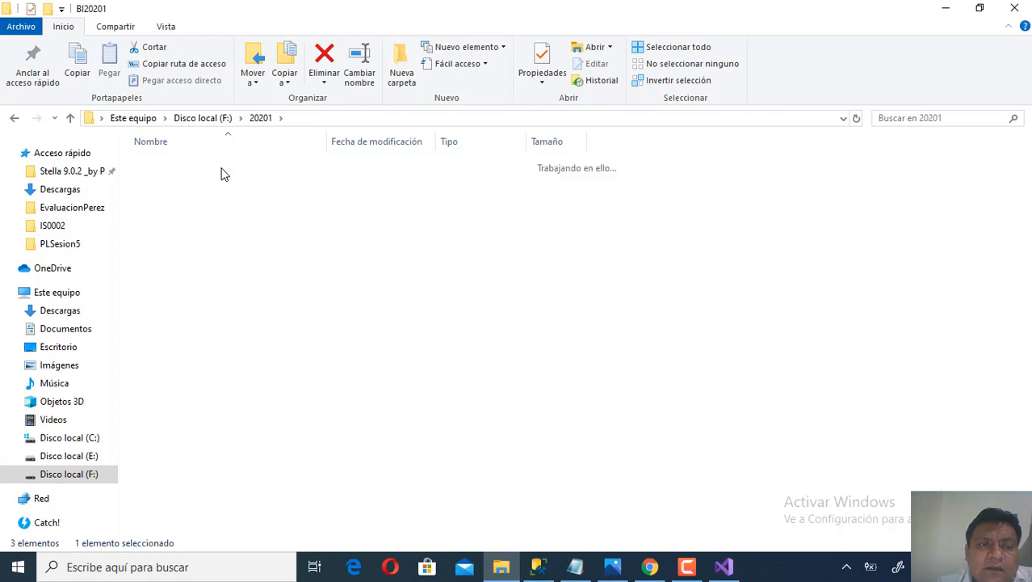
{"action": "double_click", "coordinate": [215, 178]}
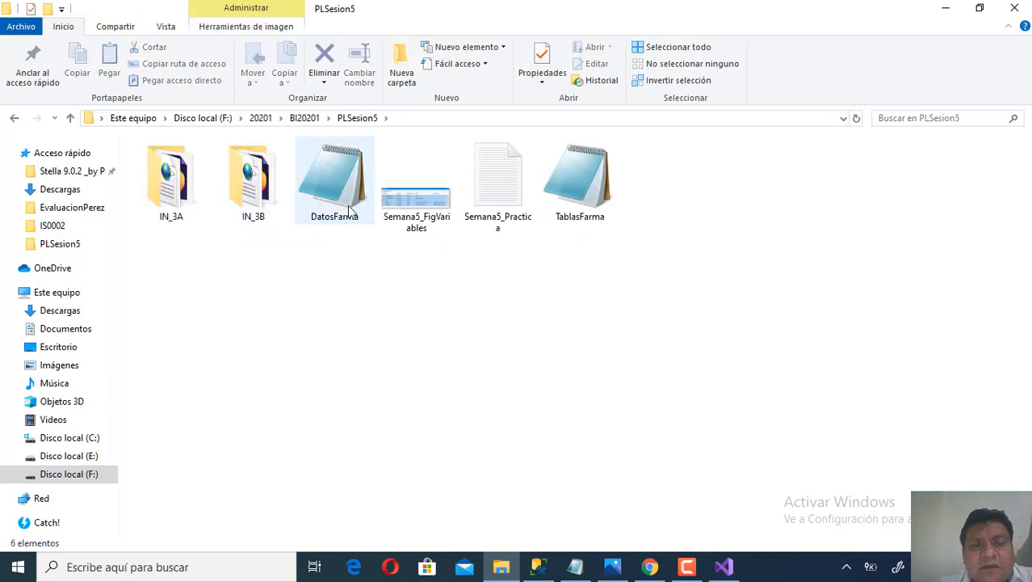
- Open the TablasFarma script, examine its USE statement and table definitions through to the end, and close it
{"action": "left_click", "coordinate": [591, 200]}
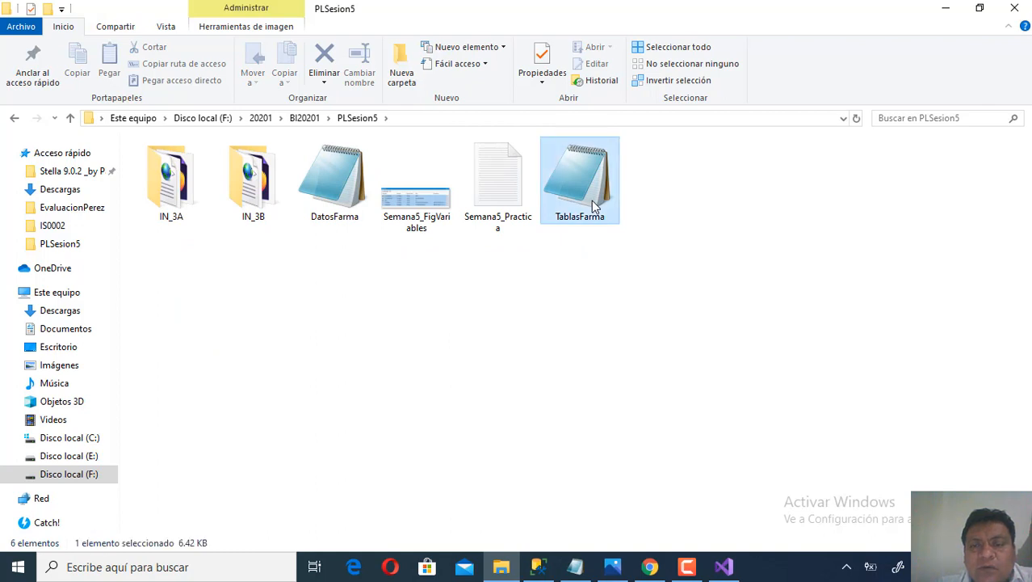
{"action": "right_click", "coordinate": [591, 201]}
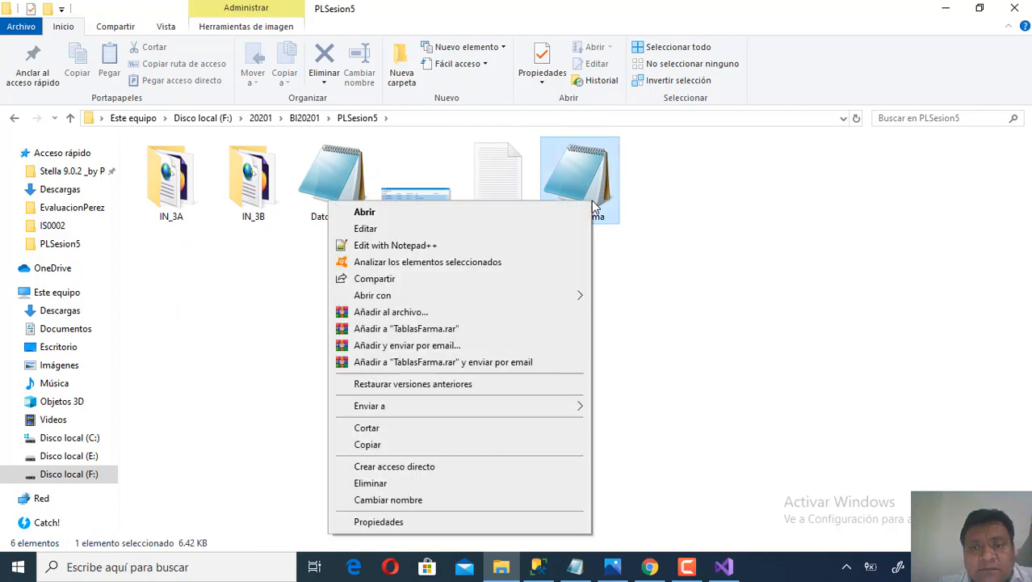
{"action": "left_click", "coordinate": [529, 232]}
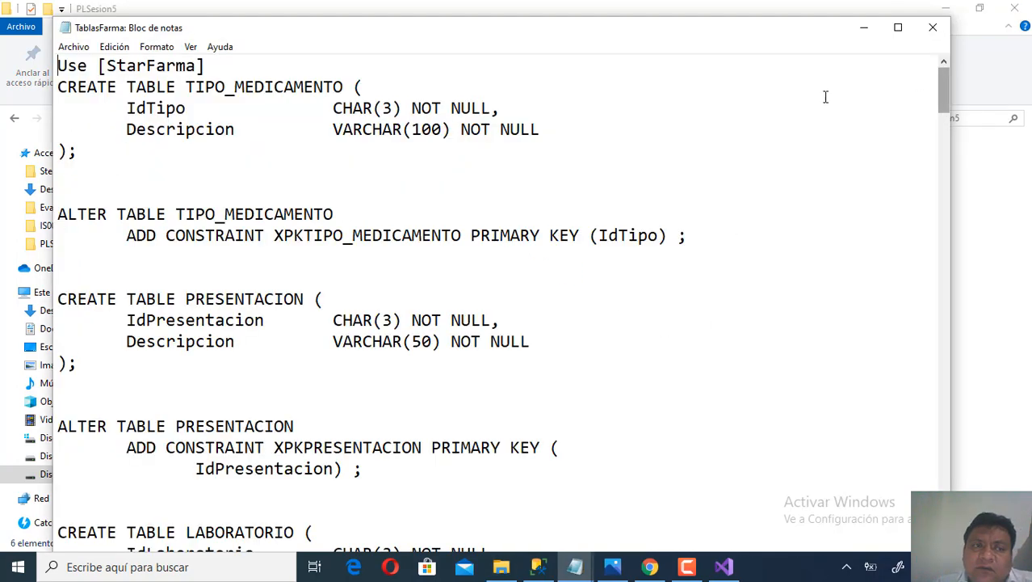
{"action": "left_click_drag", "start_coordinate": [197, 68], "coordinate": [117, 68]}
{"action": "left_click", "coordinate": [274, 111]}
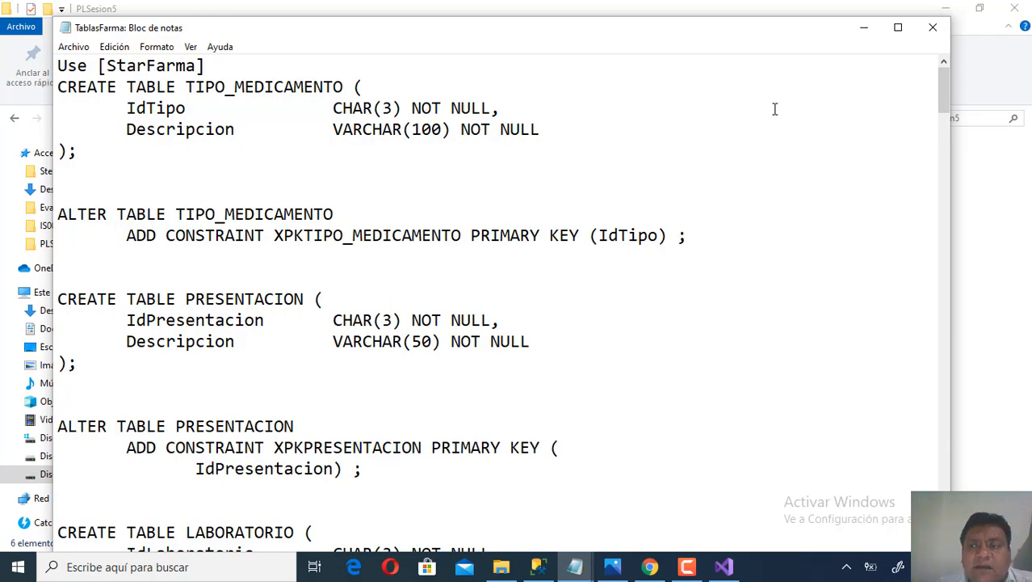
{"action": "left_click_drag", "start_coordinate": [948, 92], "coordinate": [987, 517]}
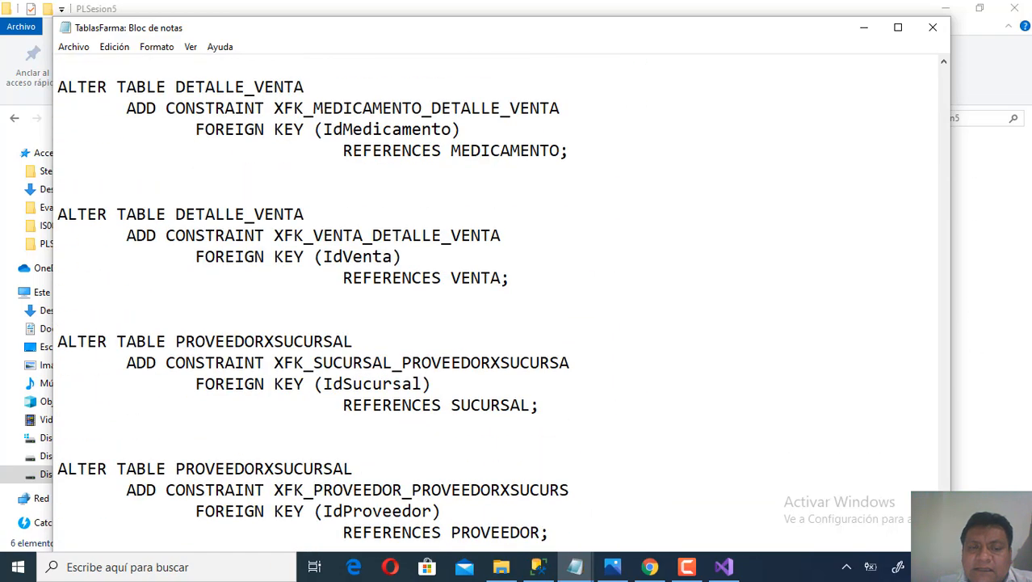
{"action": "left_click", "coordinate": [935, 31]}
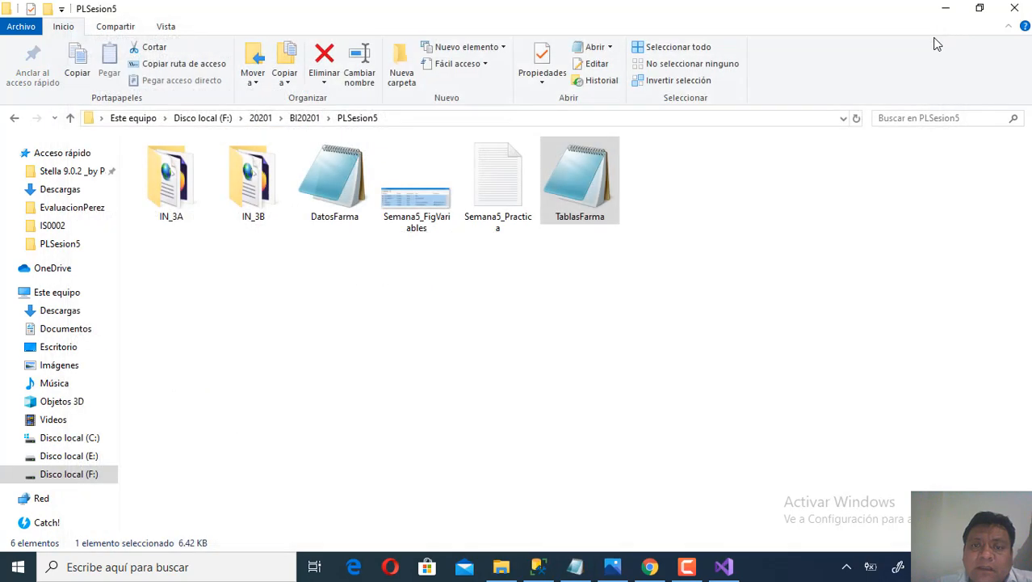
- Open the DatosFarma script to examine its INSERT statements, close it and return to Visual Studio
{"action": "double_click", "coordinate": [341, 198]}
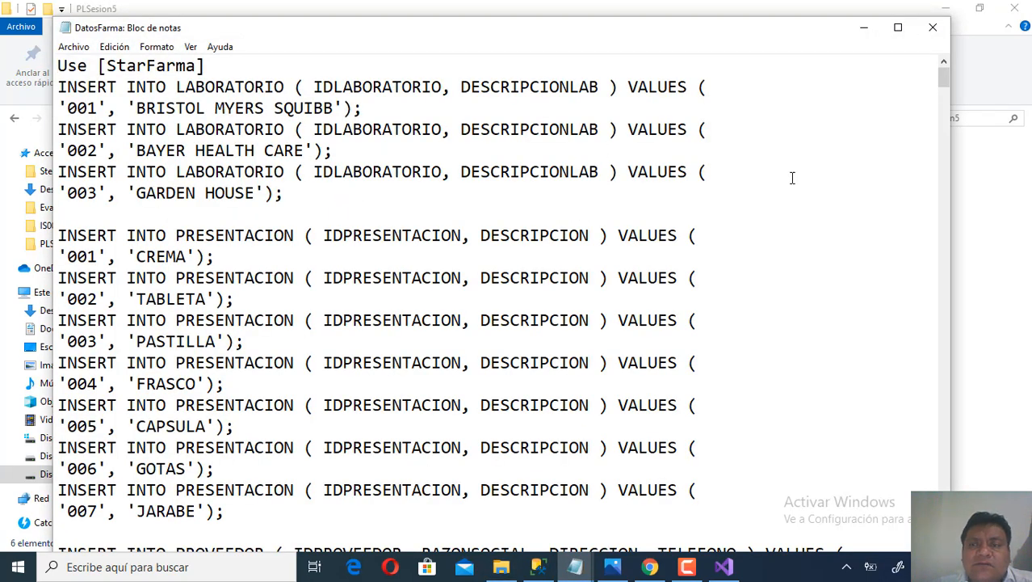
{"action": "left_click", "coordinate": [934, 31]}
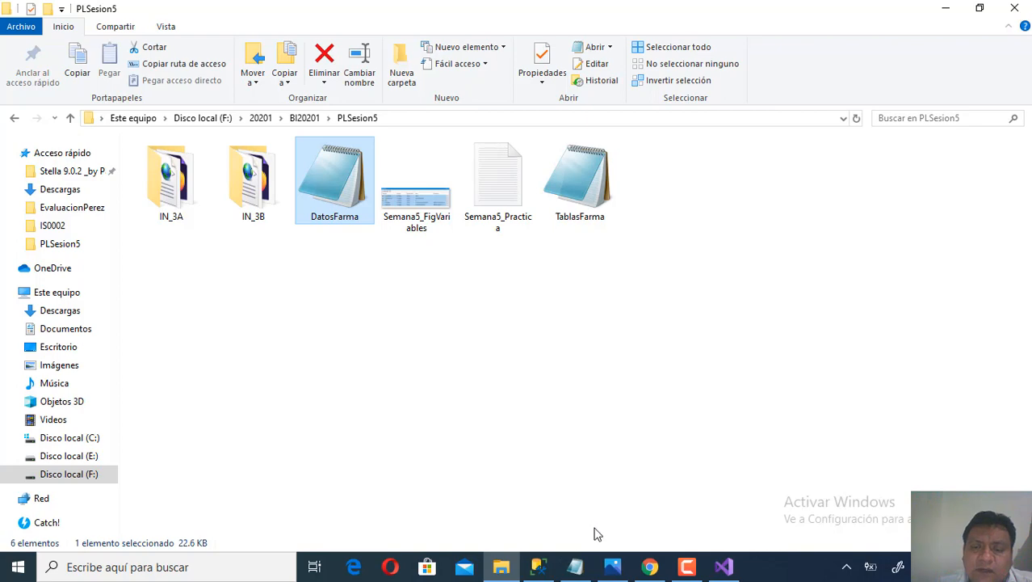
{"action": "left_click", "coordinate": [724, 566]}
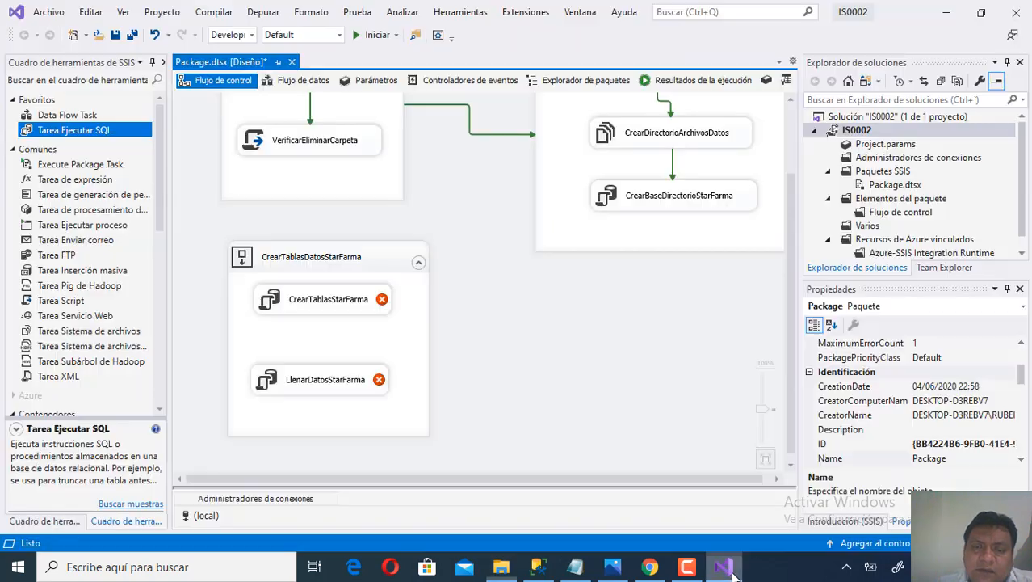
- Open the CrearTablasStarFarma task for editing and set its description to "Desde archivo crea Tablas"
{"action": "right_click", "coordinate": [339, 310]}
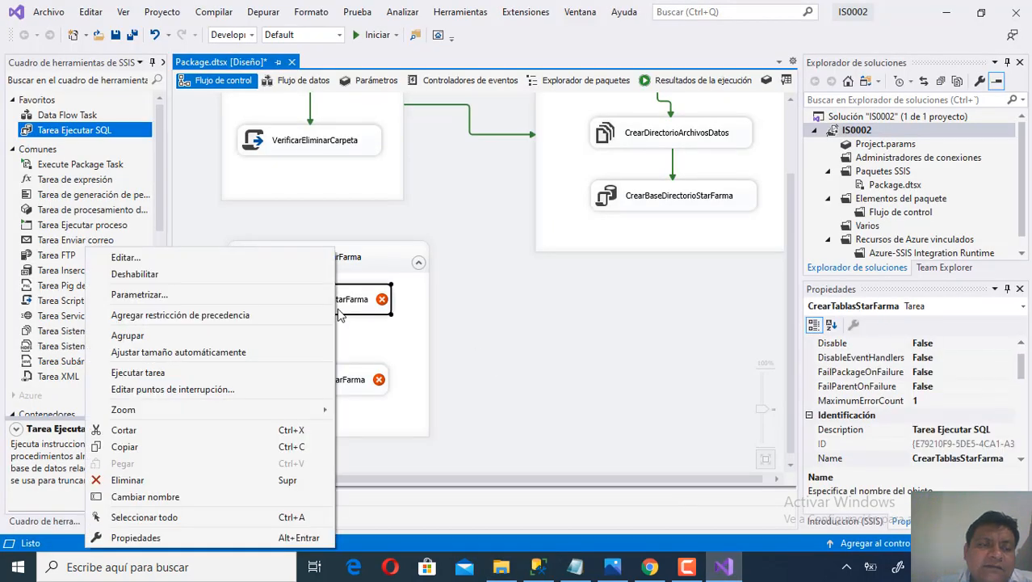
{"action": "left_click", "coordinate": [279, 257]}
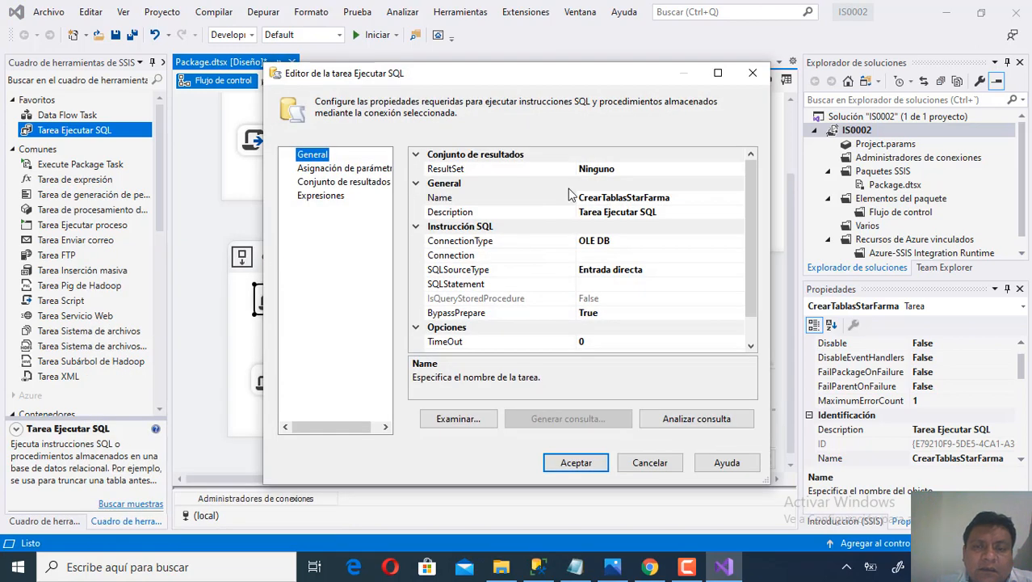
{"action": "left_click", "coordinate": [660, 211]}
{"action": "left_click_drag", "start_coordinate": [664, 211], "coordinate": [577, 212]}
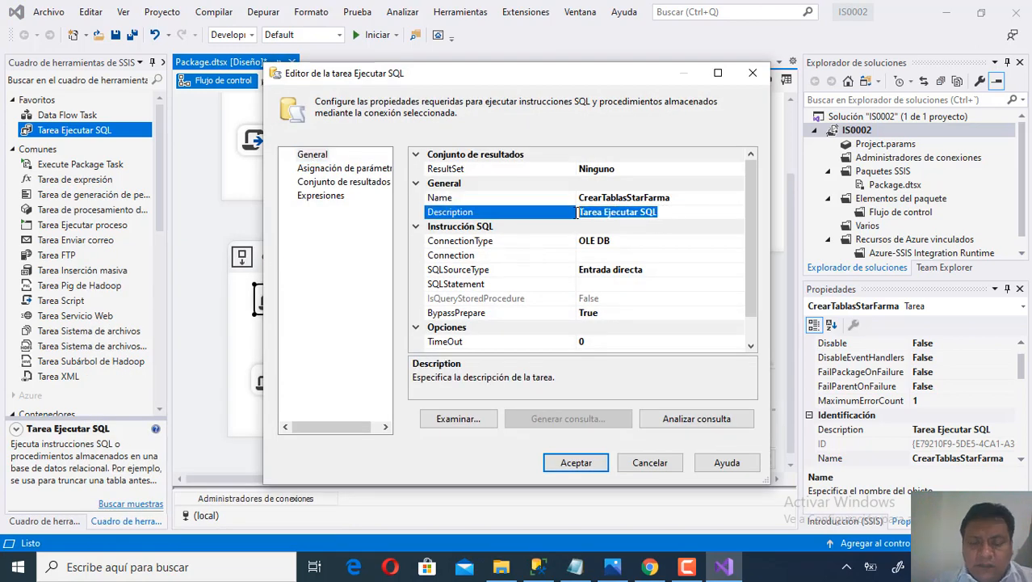
{"action": "type", "text": "desde"}
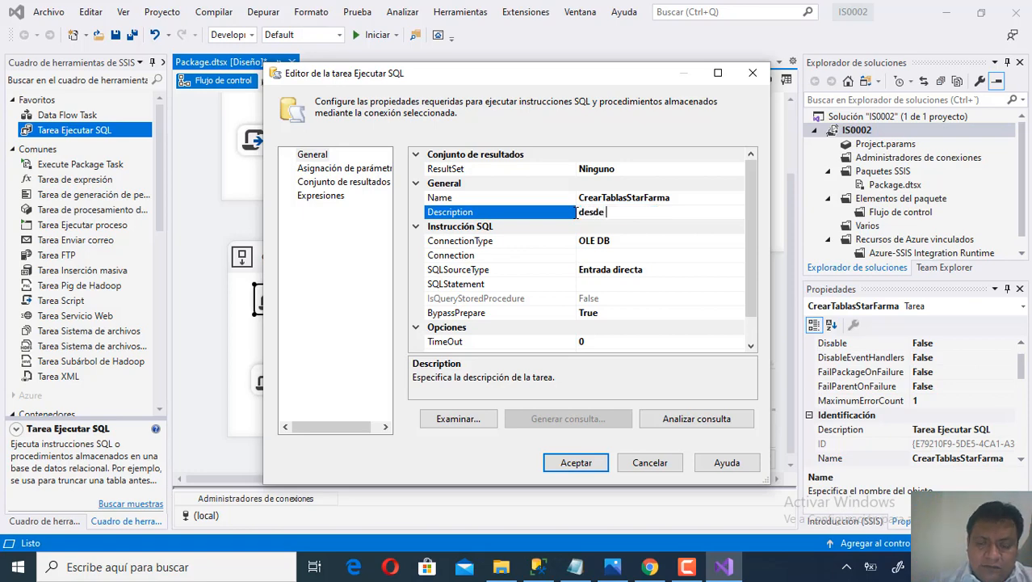
{"action": "key", "text": "BackSpace"}
{"action": "key", "text": "BackSpace"}
{"action": "key", "text": "BackSpace"}
{"action": "key", "text": "BackSpace"}
{"action": "key", "text": "BackSpace"}
{"action": "type", "text": "De"}
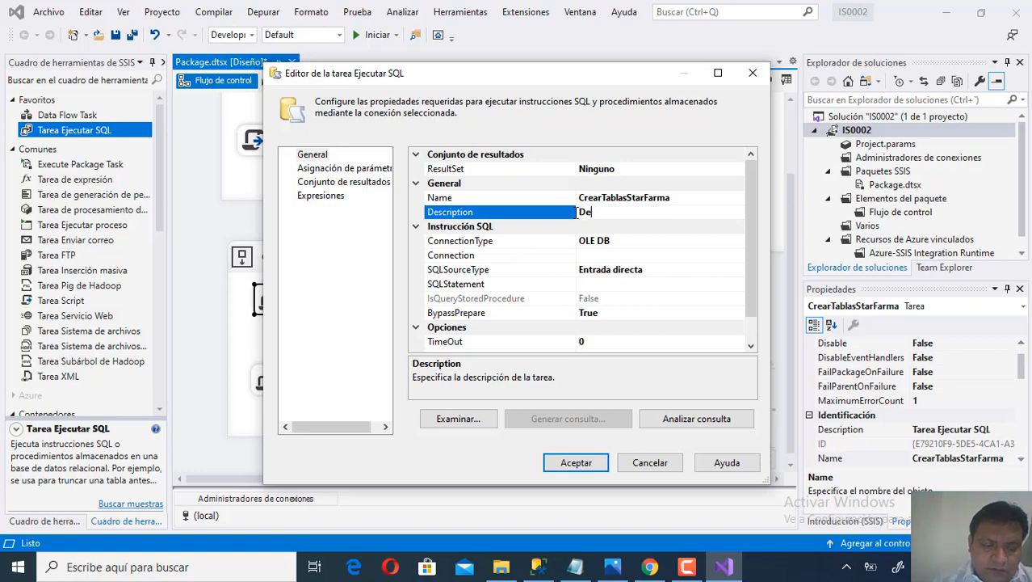
{"action": "type", "text": "sde arc"}
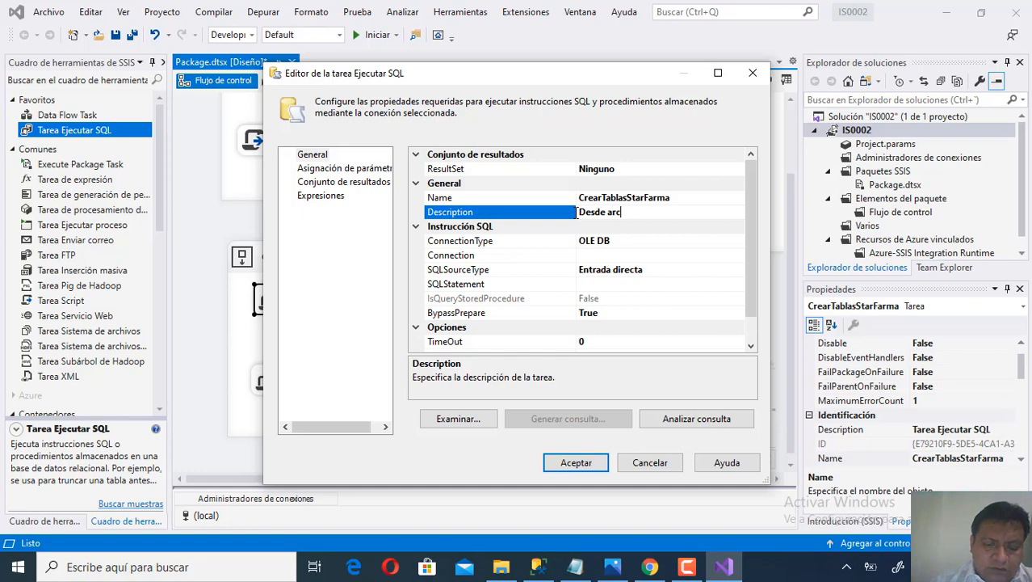
{"action": "type", "text": "hivo crea"}
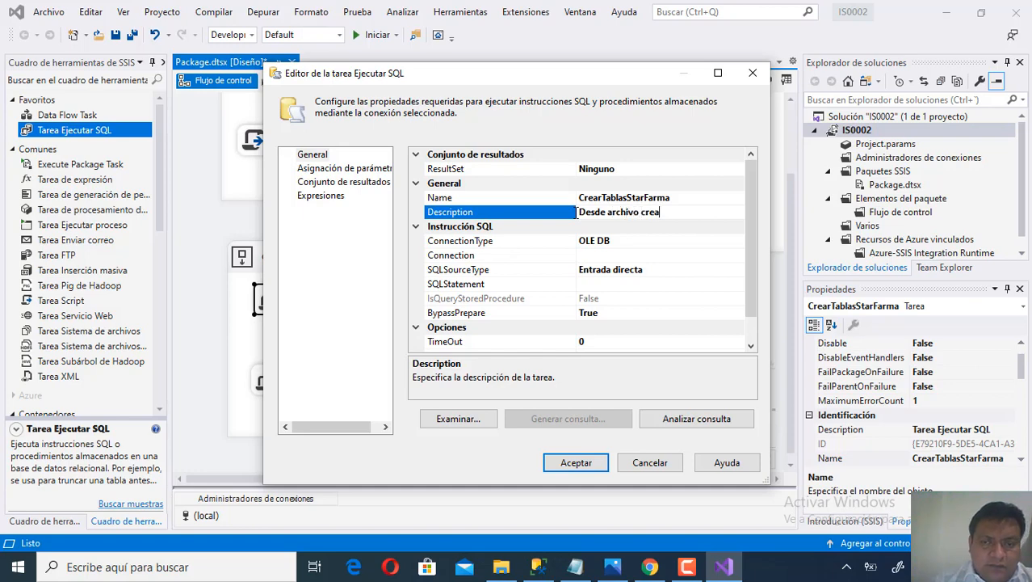
{"action": "type", "text": " Tablas"}
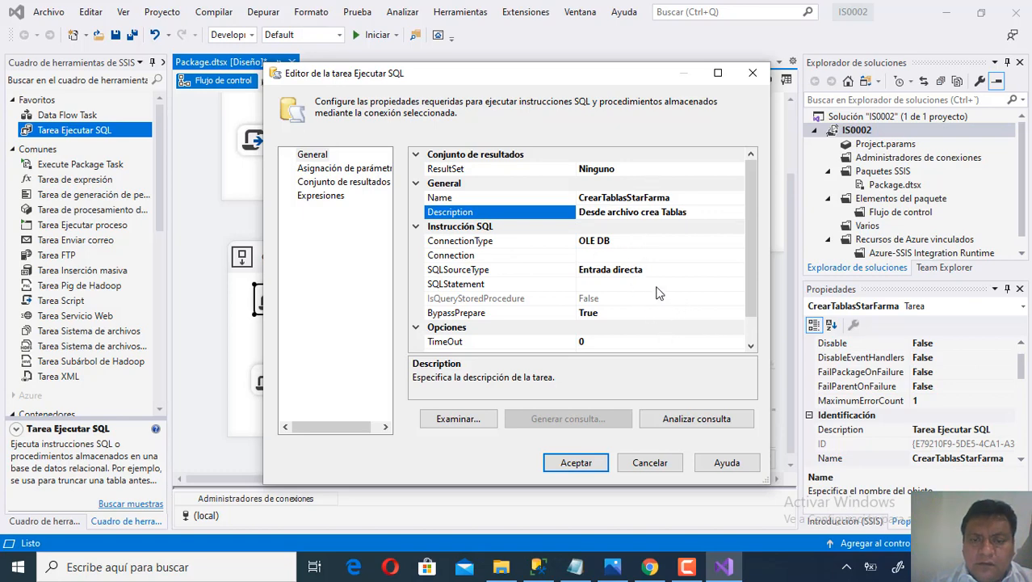
- Set the CrearTablasStarFarma task's connection to (local) and its SQLSourceType to Entrada directa
{"action": "left_click", "coordinate": [659, 254]}
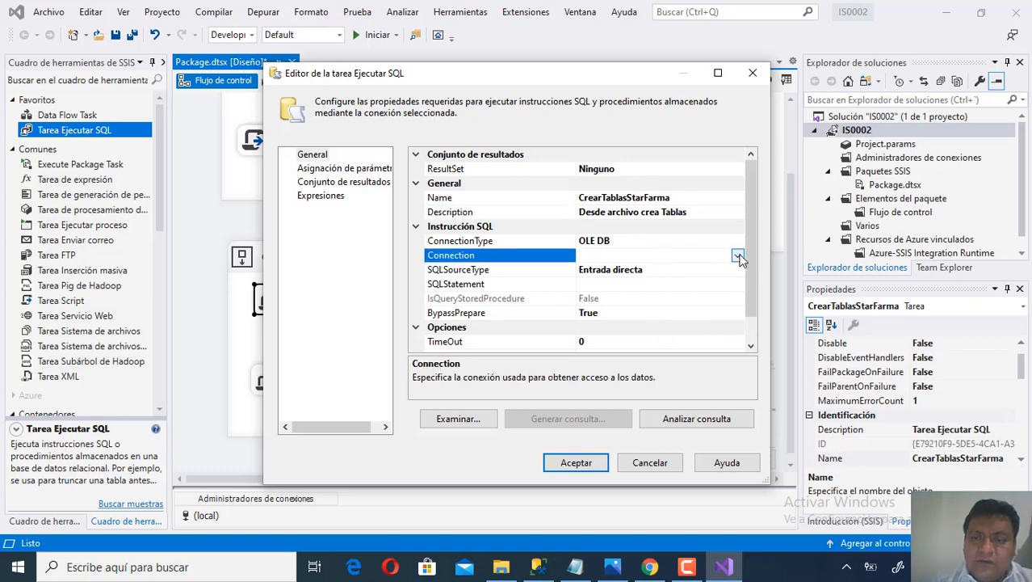
{"action": "left_click", "coordinate": [737, 255]}
{"action": "left_click", "coordinate": [614, 285]}
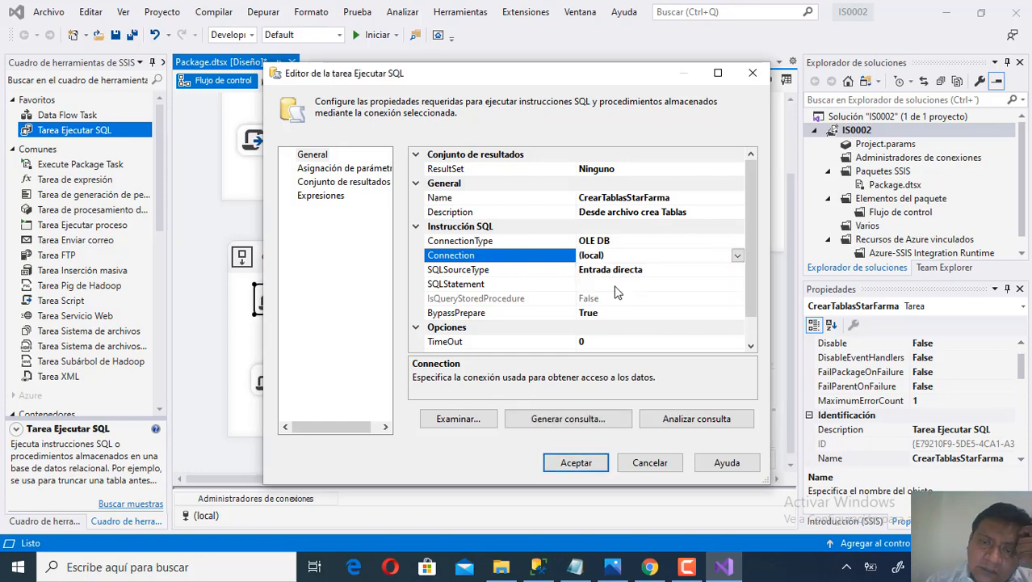
{"action": "left_click", "coordinate": [634, 273]}
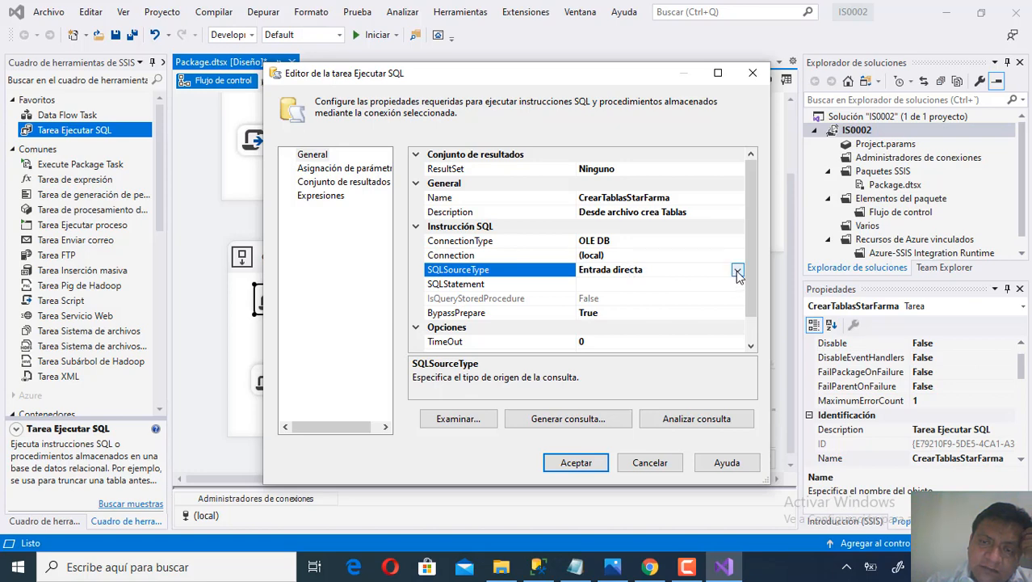
{"action": "left_click", "coordinate": [738, 270]}
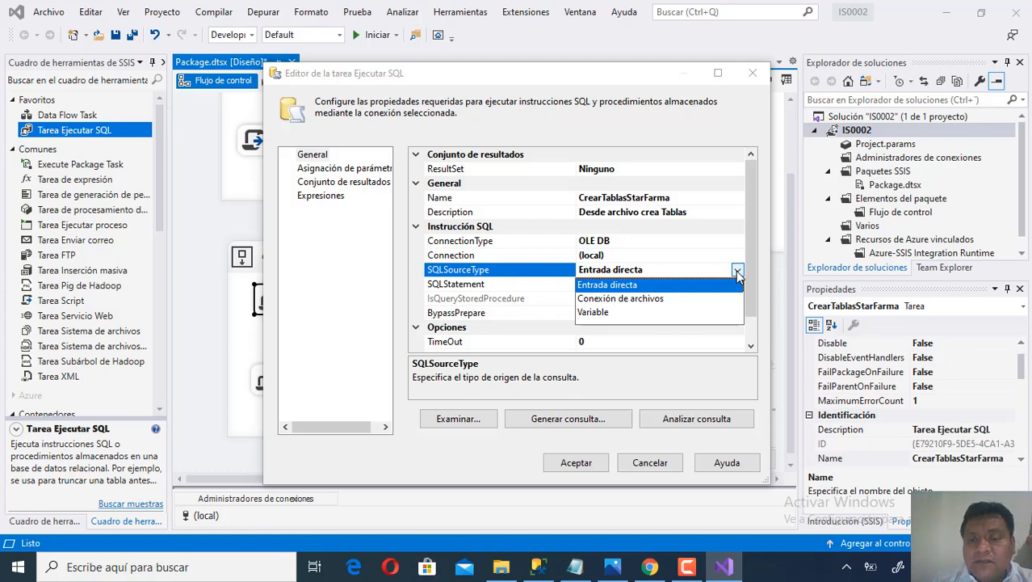
{"action": "left_click", "coordinate": [662, 287]}
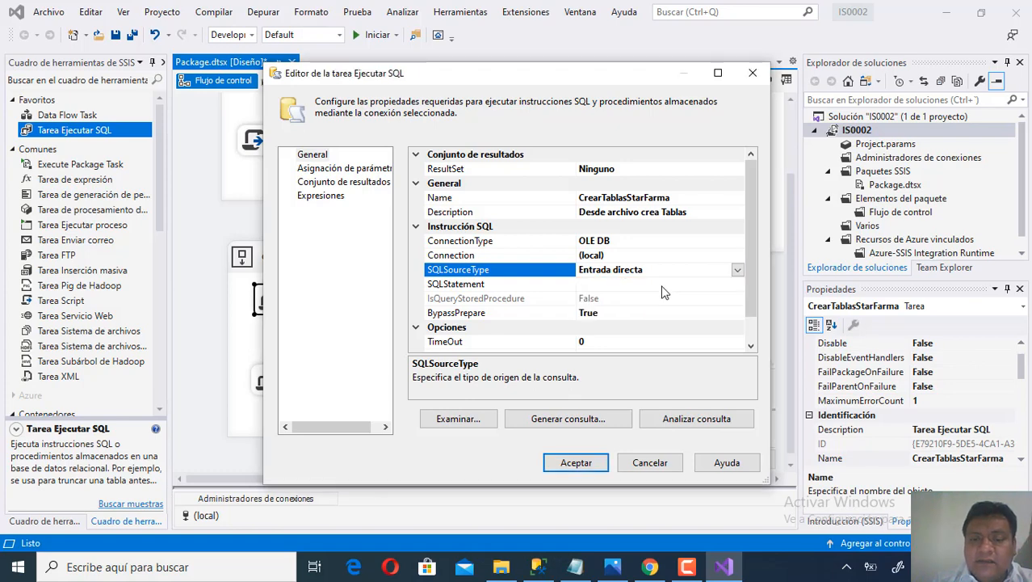
- Load the TablasFarma SQL file from the BI20201\PLSesion5 folder as the task's SQL statement
{"action": "left_click", "coordinate": [480, 423]}
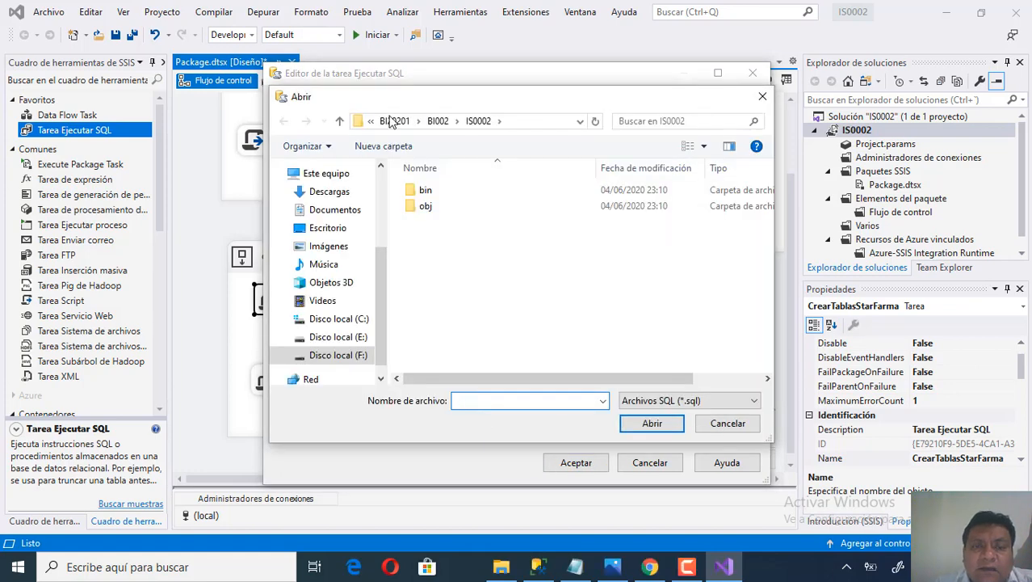
{"action": "left_click", "coordinate": [394, 121]}
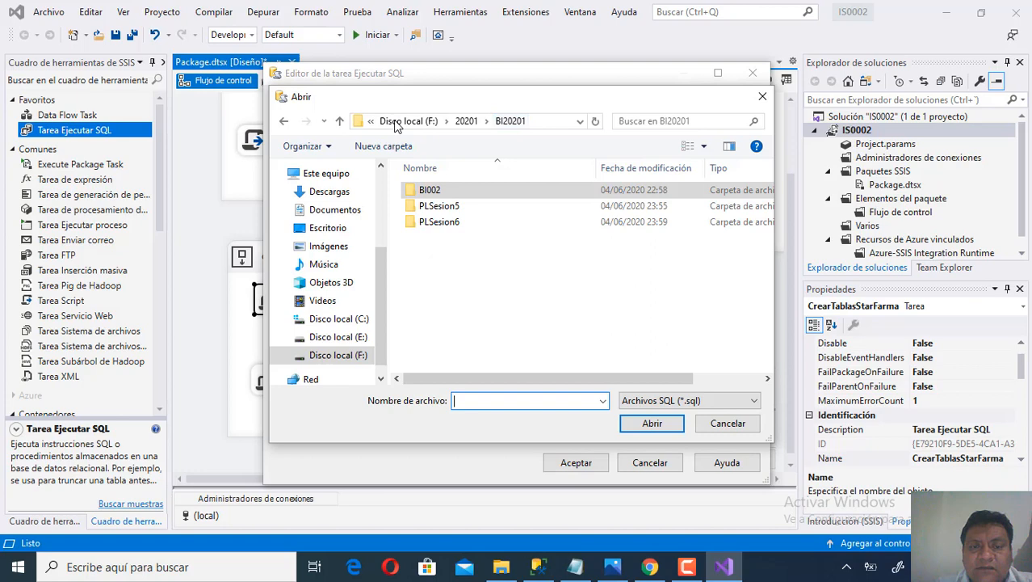
{"action": "double_click", "coordinate": [441, 205]}
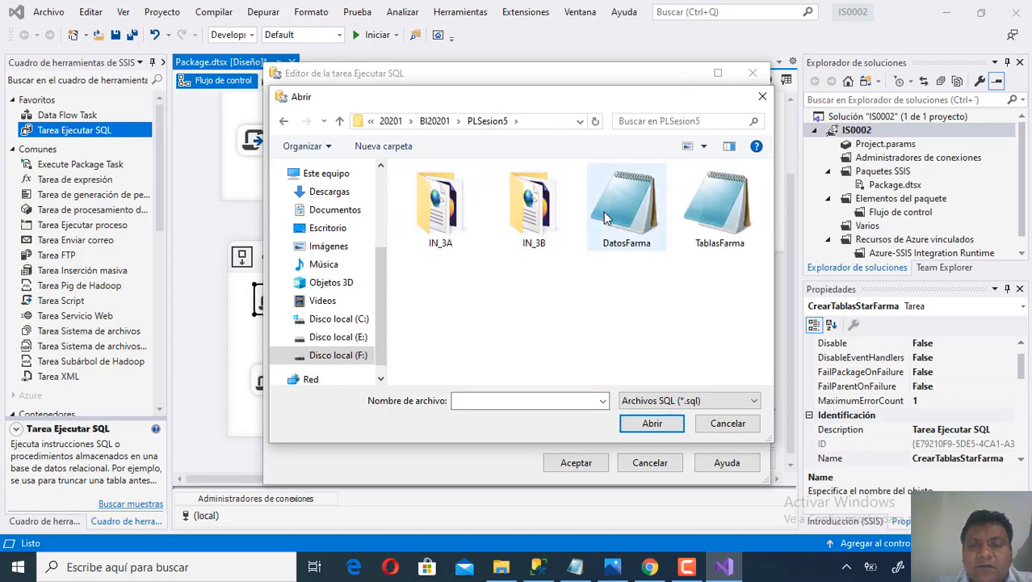
{"action": "left_click", "coordinate": [716, 238]}
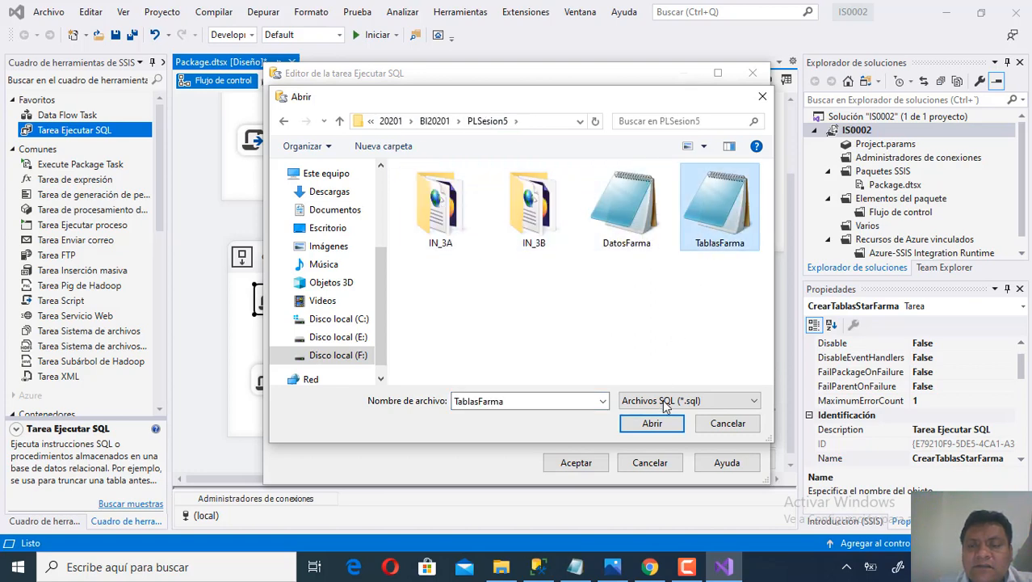
{"action": "left_click", "coordinate": [662, 425]}
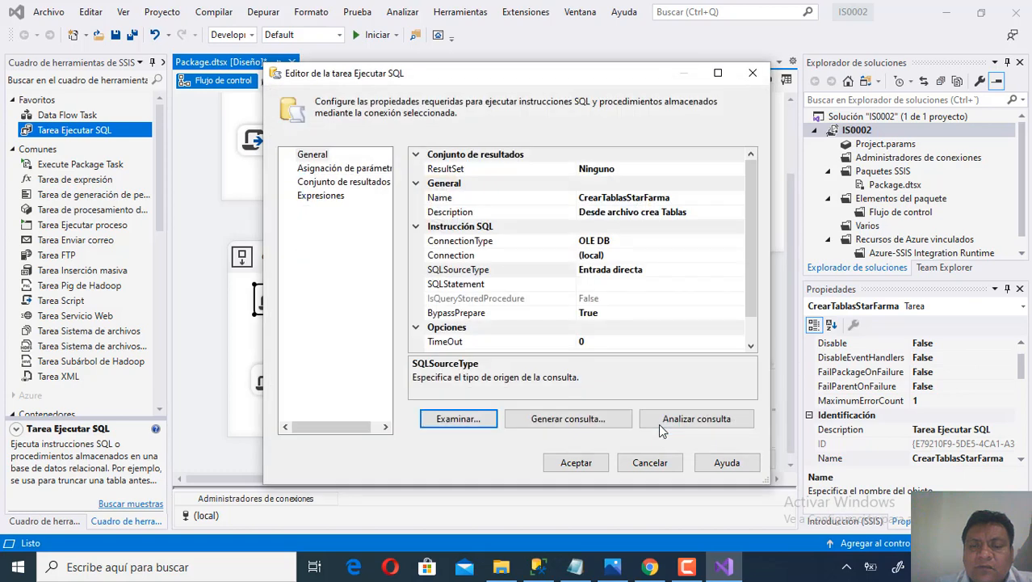
{"action": "left_click", "coordinate": [660, 425]}
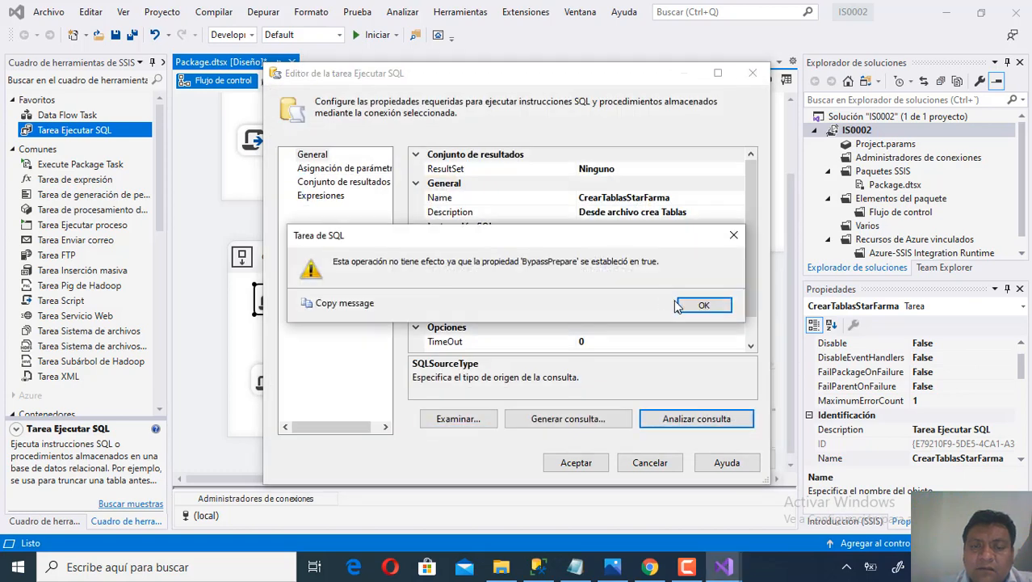
{"action": "left_click", "coordinate": [734, 235]}
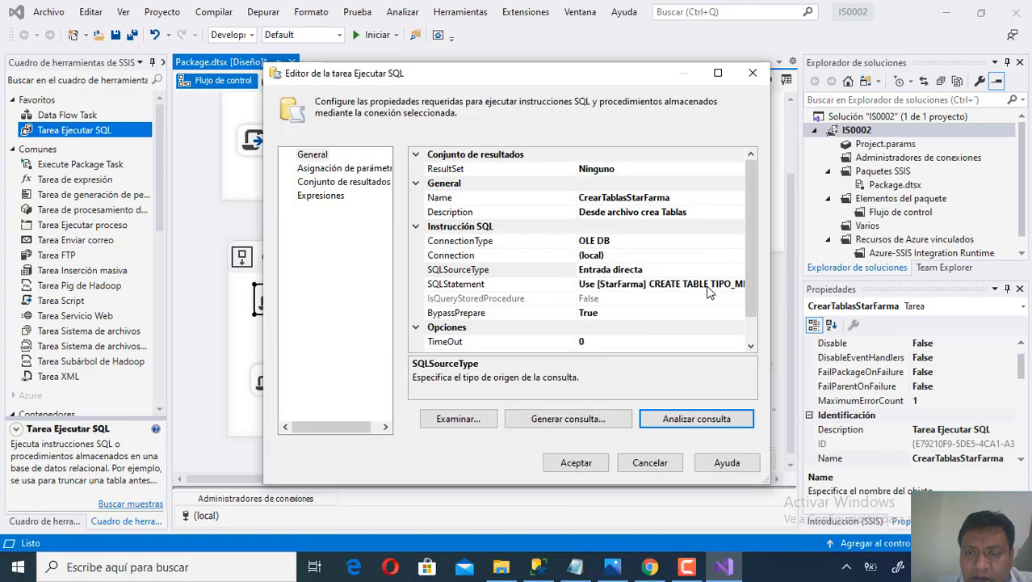
- Examine the full SQL statement loaded in the CrearTablasStarFarma task through its last foreign key, leaving it unedited
{"action": "left_click", "coordinate": [707, 284]}
{"action": "left_click", "coordinate": [739, 285]}
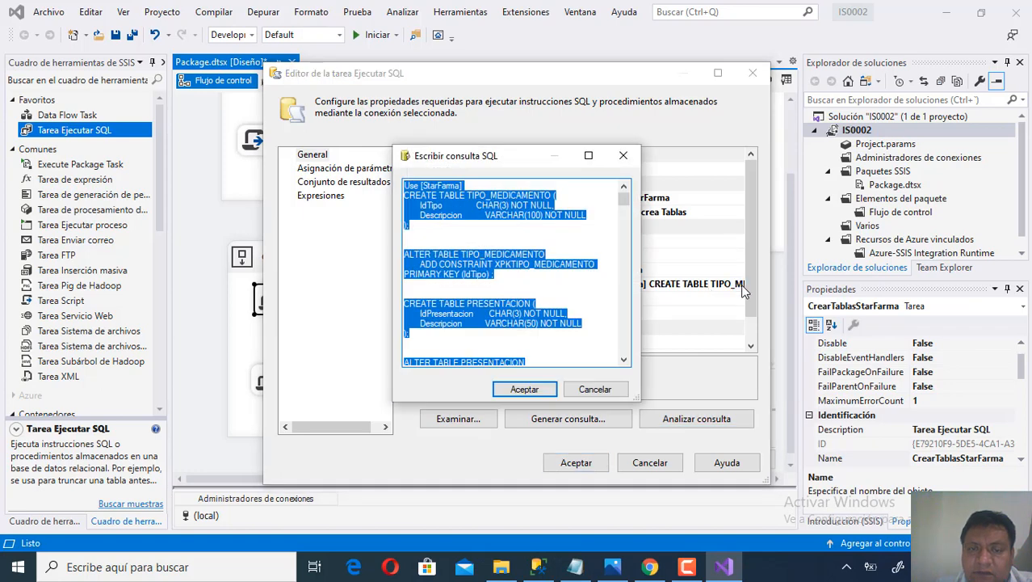
{"action": "left_click_drag", "start_coordinate": [625, 202], "coordinate": [626, 347]}
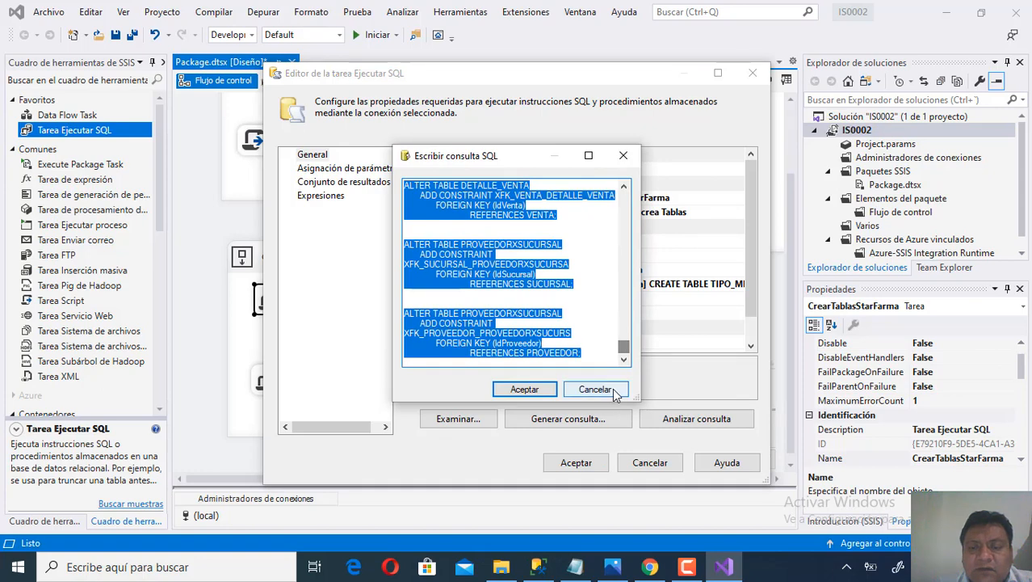
{"action": "left_click", "coordinate": [596, 389]}
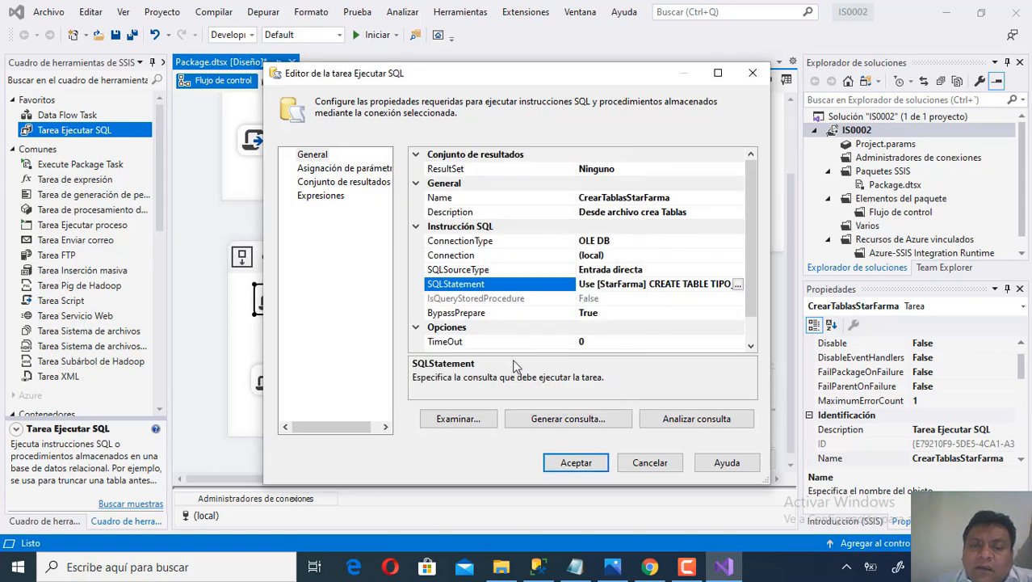
- Set BypassPrepare to False and parse the CrearTablasStarFarma task's query
{"action": "left_click", "coordinate": [648, 317]}
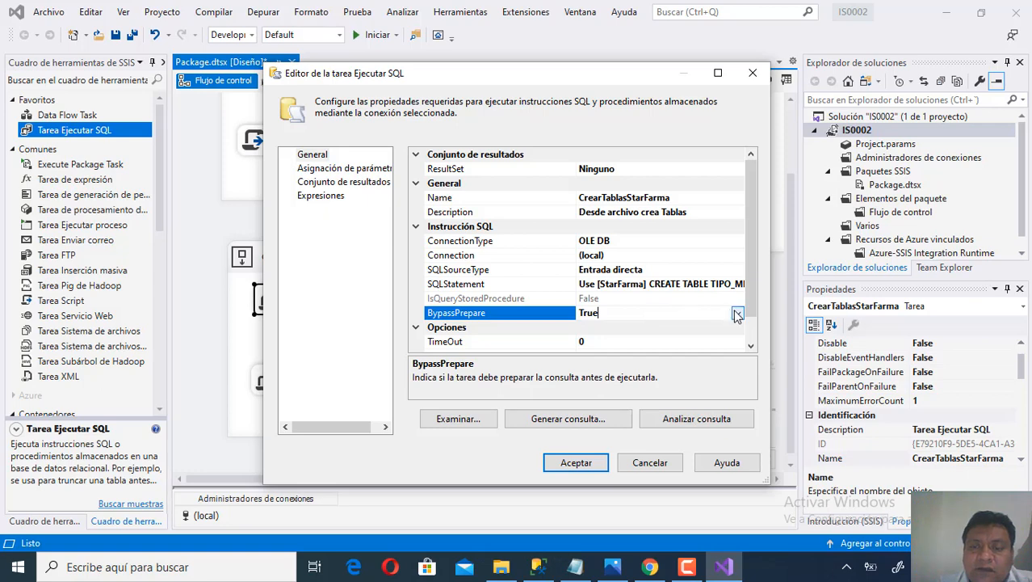
{"action": "left_click", "coordinate": [738, 313]}
{"action": "left_click", "coordinate": [647, 340]}
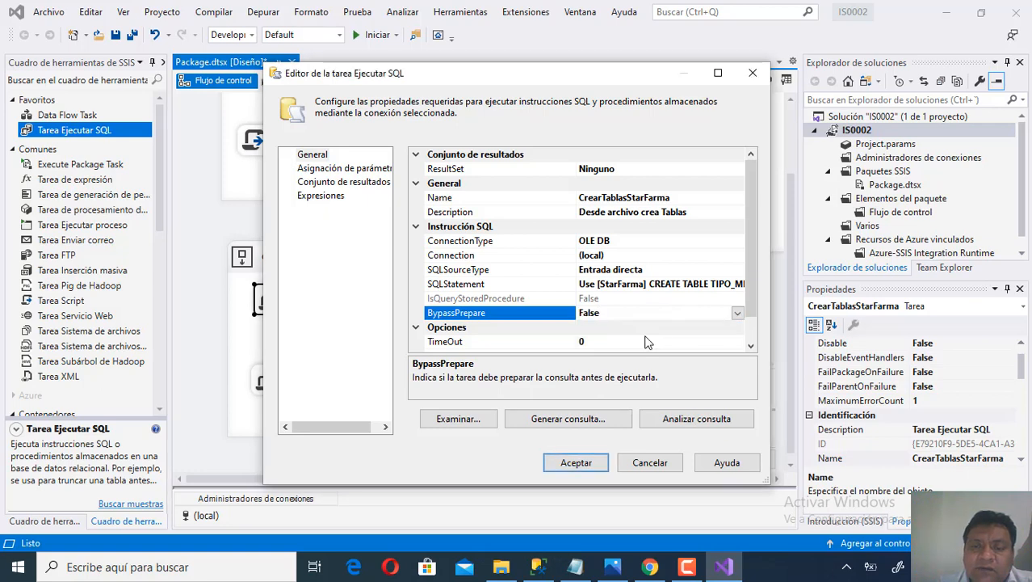
{"action": "left_click", "coordinate": [698, 421]}
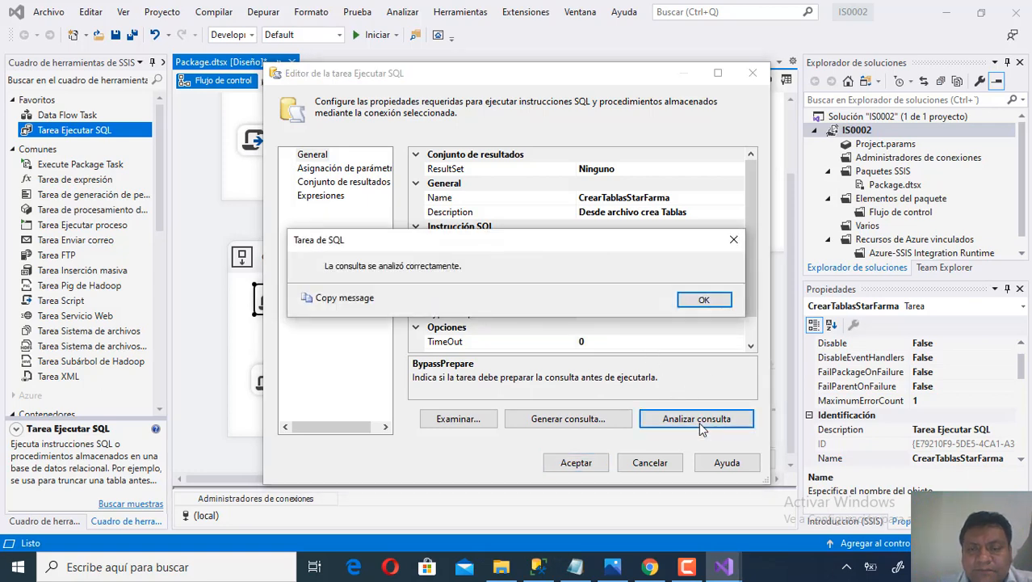
{"action": "left_click", "coordinate": [704, 298]}
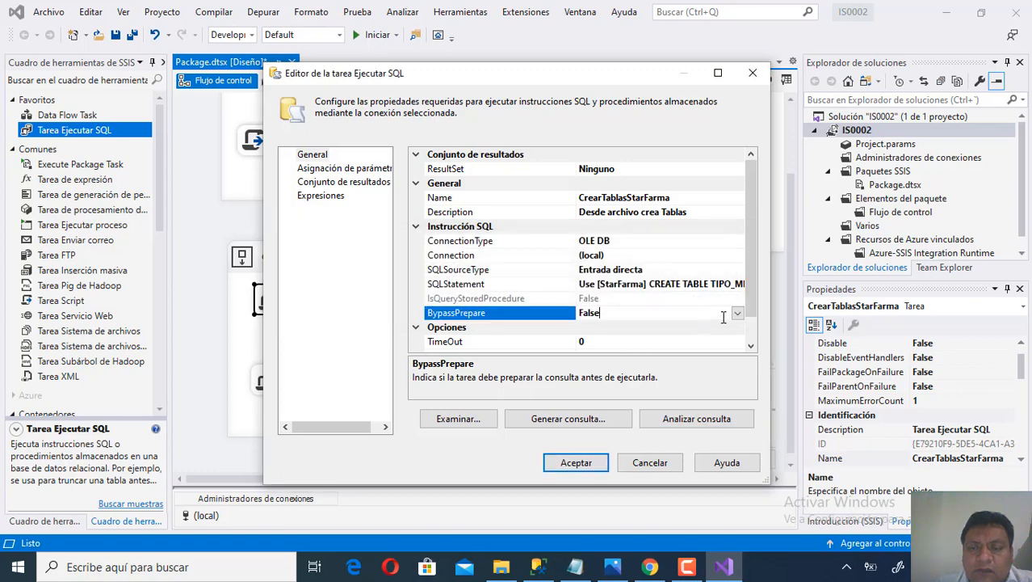
- Set the CrearTablasStarFarma task's BypassPrepare back to True and accept the task's settings
{"action": "left_click", "coordinate": [737, 313]}
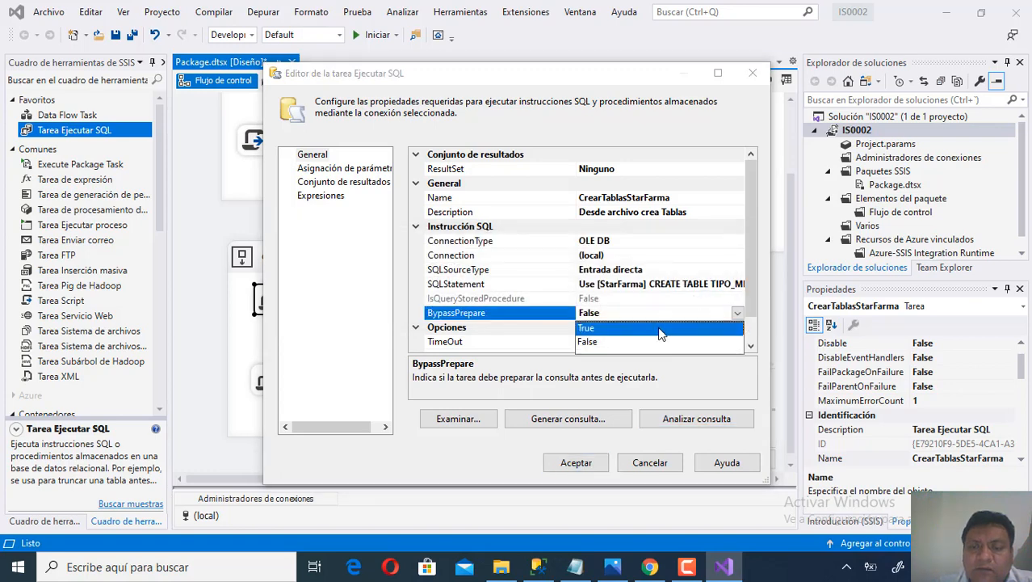
{"action": "left_click", "coordinate": [658, 328]}
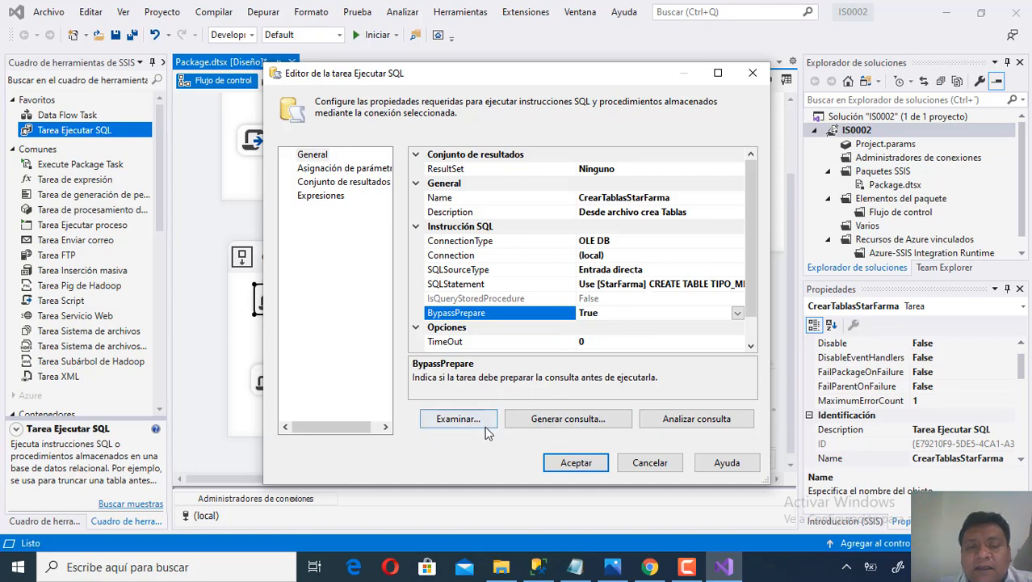
{"action": "left_click", "coordinate": [598, 464]}
- Open the LlenarDatosStarFarma task for editing and set its description to "Agregar data a la base StarFarma"
{"action": "left_click", "coordinate": [331, 386]}
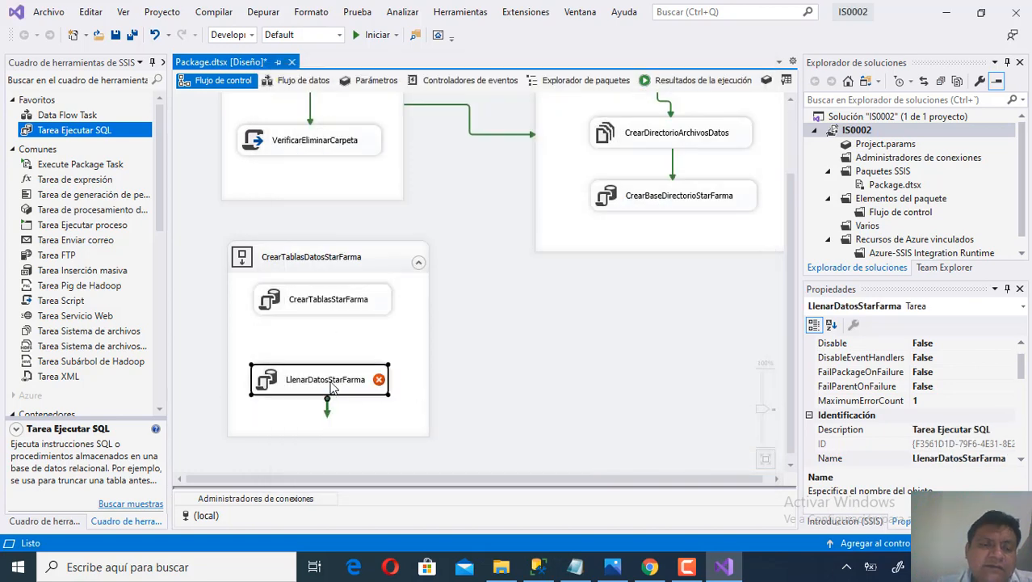
{"action": "right_click", "coordinate": [331, 386]}
{"action": "left_click", "coordinate": [254, 256]}
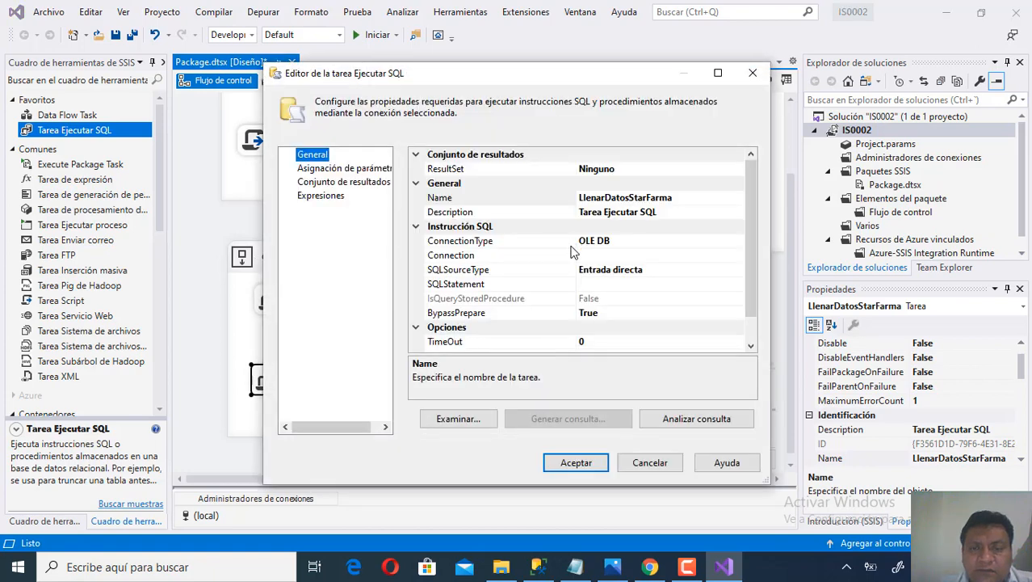
{"action": "left_click", "coordinate": [659, 211]}
{"action": "left_click_drag", "start_coordinate": [677, 213], "coordinate": [567, 215]}
{"action": "type", "text": "A"}
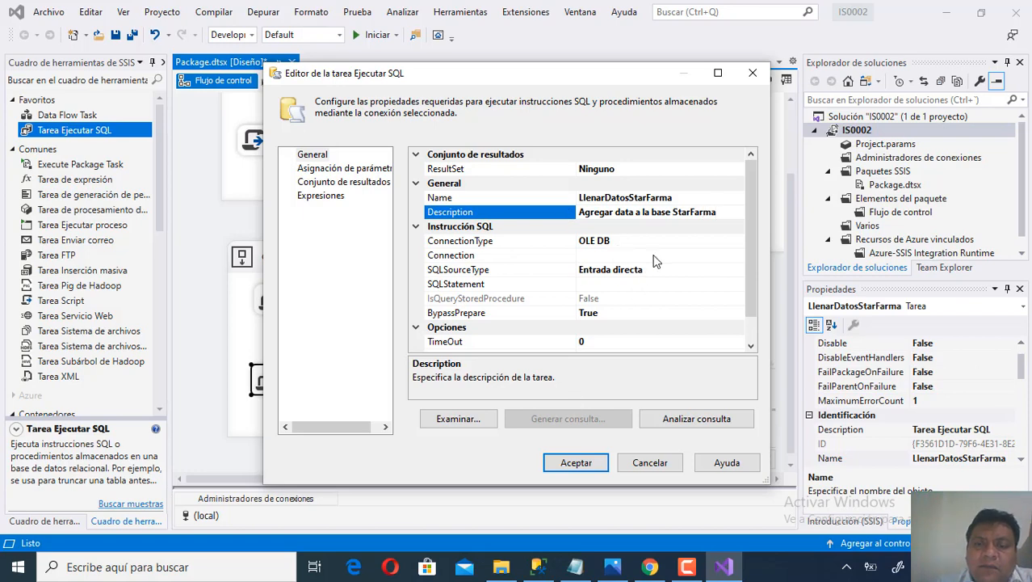
- Set the LlenarDatosStarFarma task's connection to (local) and load the DatosFarma file from the PLSesion5 folder as its SQL statement
{"action": "left_click", "coordinate": [654, 255]}
{"action": "left_click", "coordinate": [738, 255]}
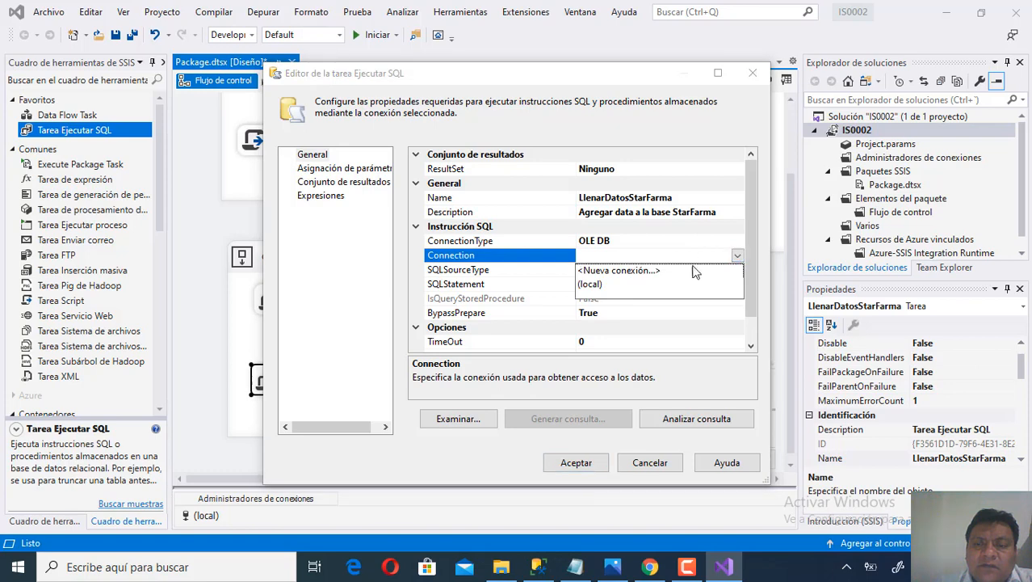
{"action": "left_click", "coordinate": [634, 285]}
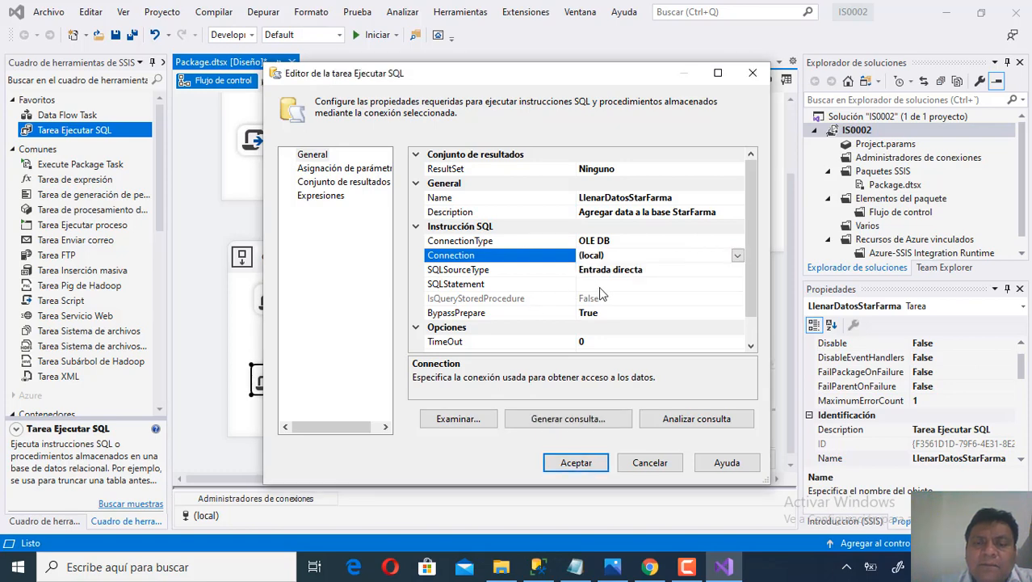
{"action": "left_click", "coordinate": [473, 419]}
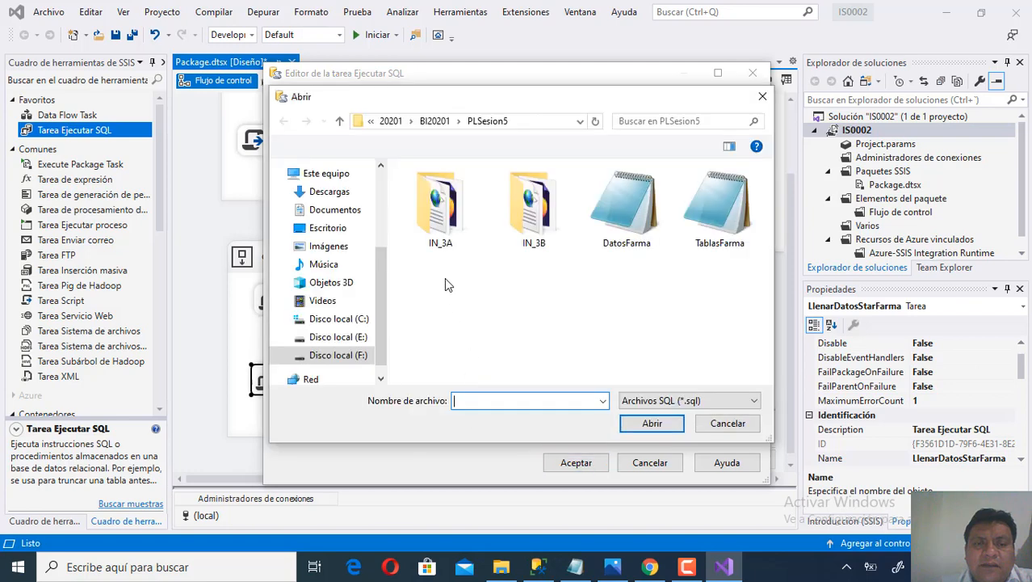
{"action": "left_click", "coordinate": [620, 242]}
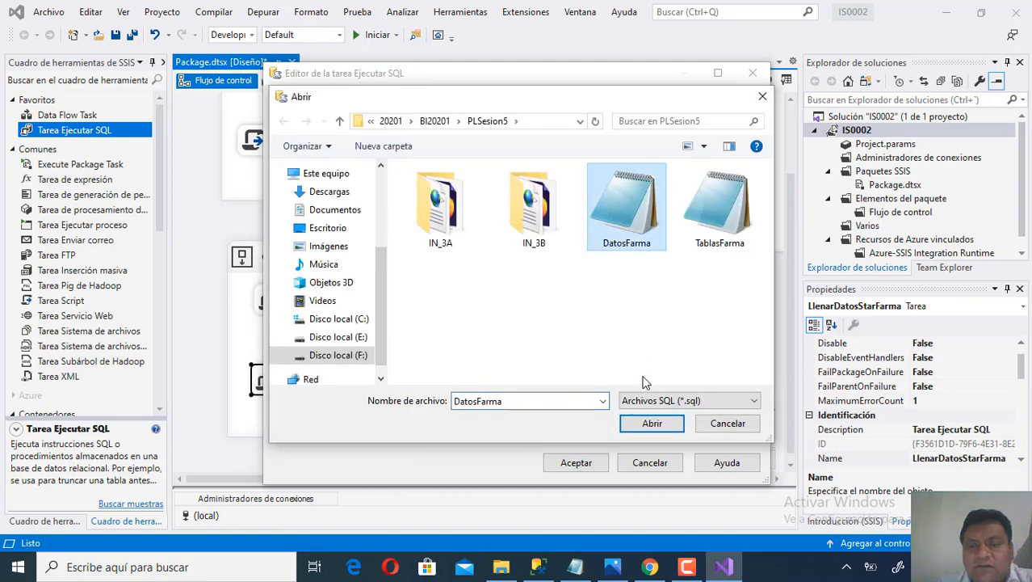
{"action": "left_click", "coordinate": [651, 423]}
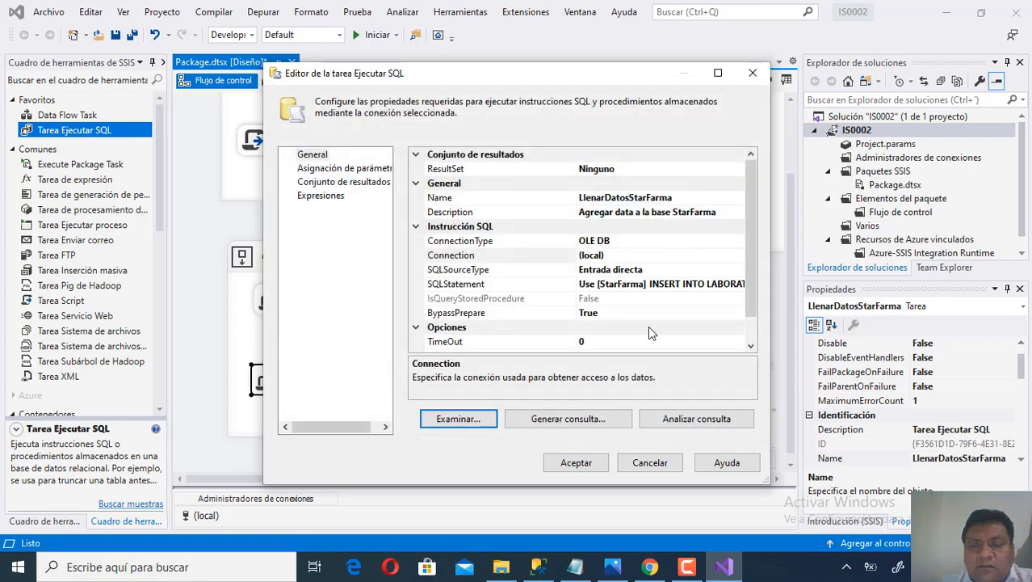
- Set BypassPrepare to False for the LlenarDatosStarFarma task, parse its query and accept the task's settings
{"action": "left_click", "coordinate": [666, 315]}
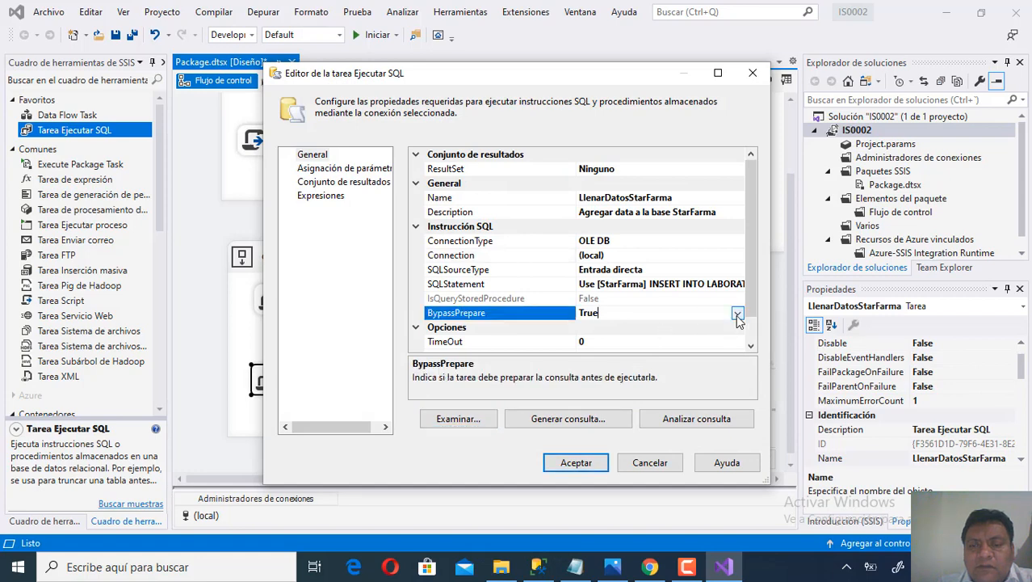
{"action": "left_click", "coordinate": [738, 313]}
{"action": "left_click", "coordinate": [681, 341]}
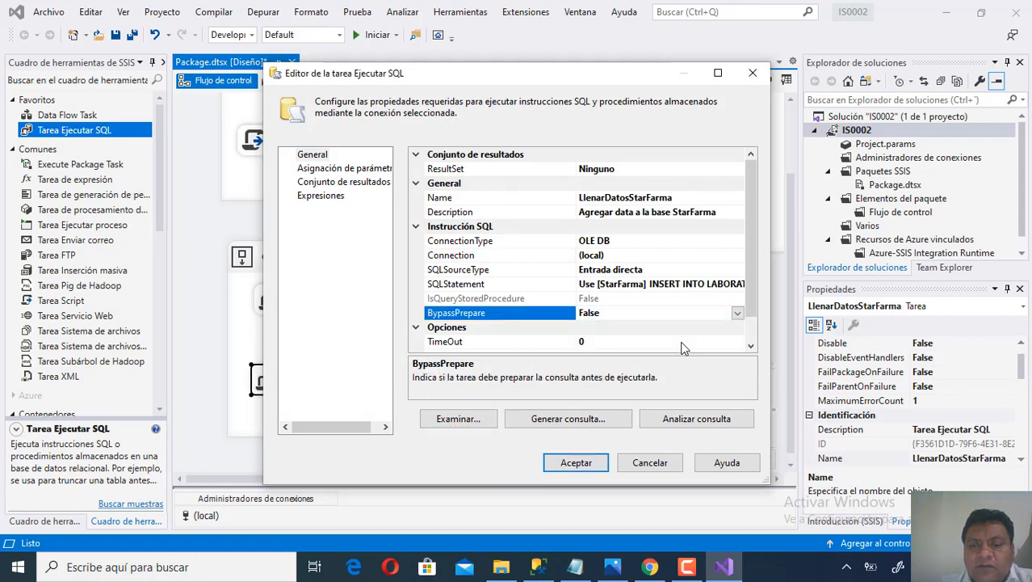
{"action": "left_click", "coordinate": [701, 419]}
{"action": "left_click", "coordinate": [726, 303]}
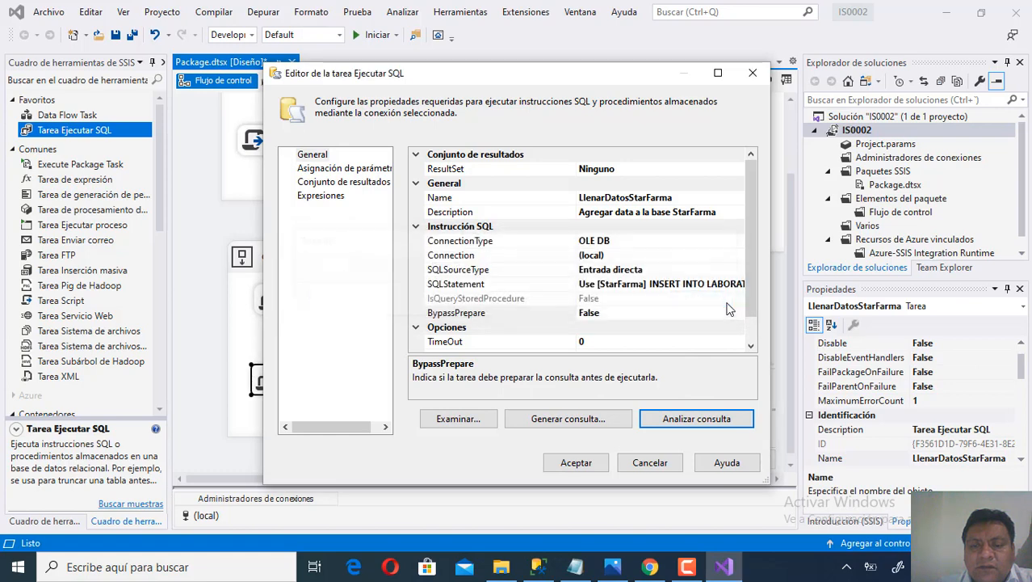
{"action": "left_click", "coordinate": [575, 463]}
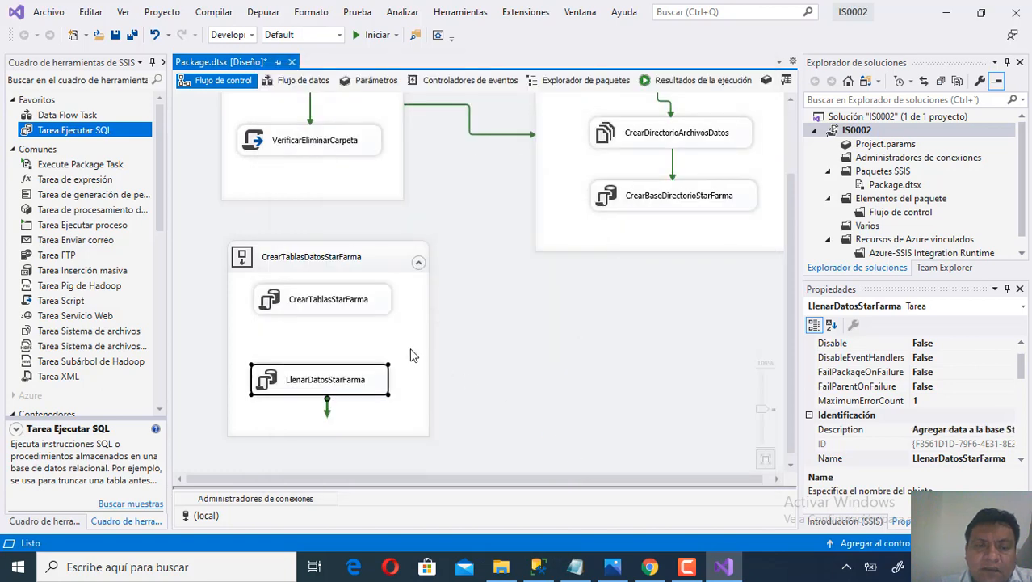
- Connect the CrearTablasStarFarma task to the LlenarDatosStarFarma task with a precedence constraint
{"action": "left_click", "coordinate": [386, 329]}
{"action": "left_click", "coordinate": [350, 310]}
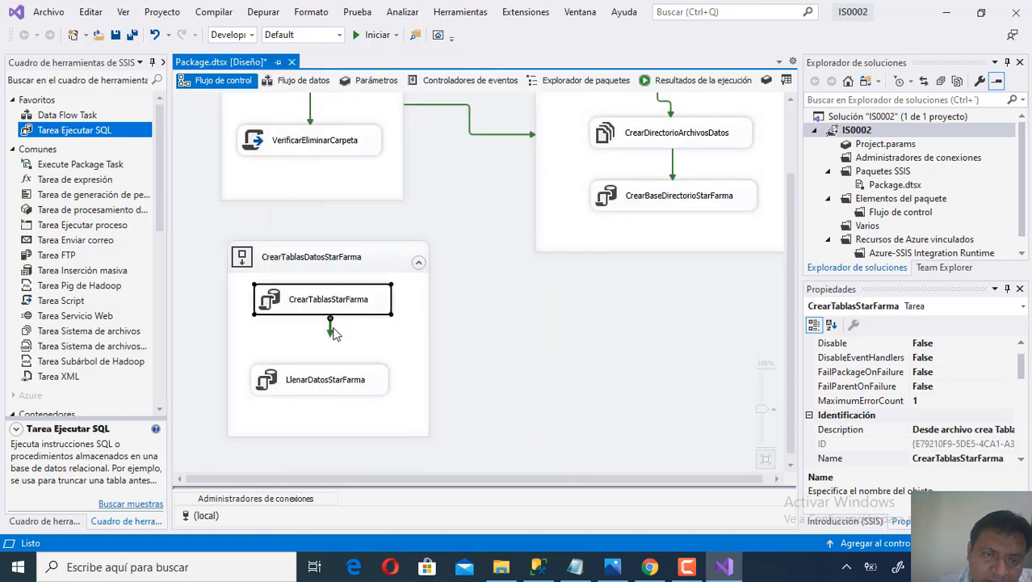
{"action": "left_click_drag", "start_coordinate": [330, 326], "coordinate": [328, 373]}
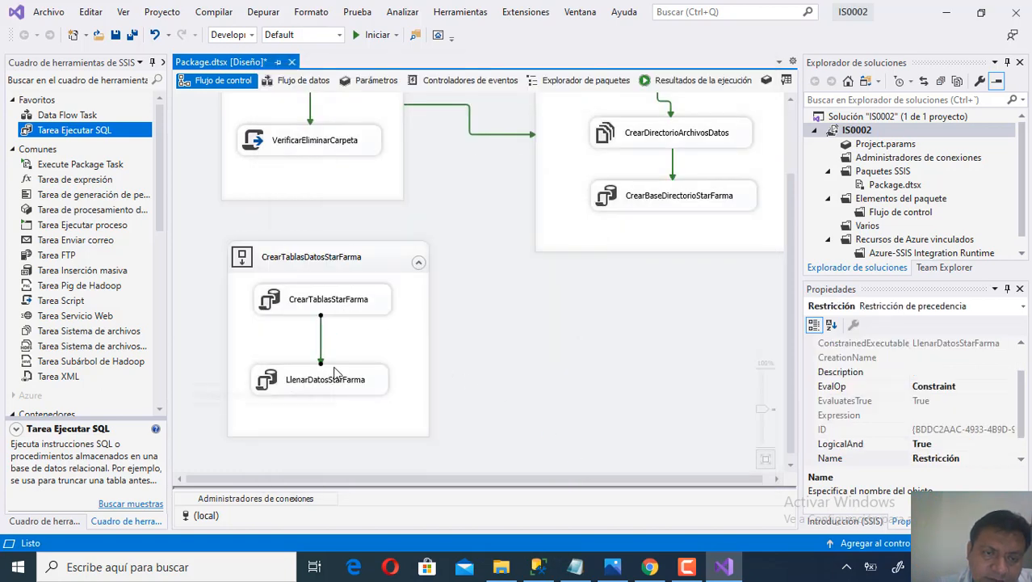
{"action": "left_click", "coordinate": [396, 340]}
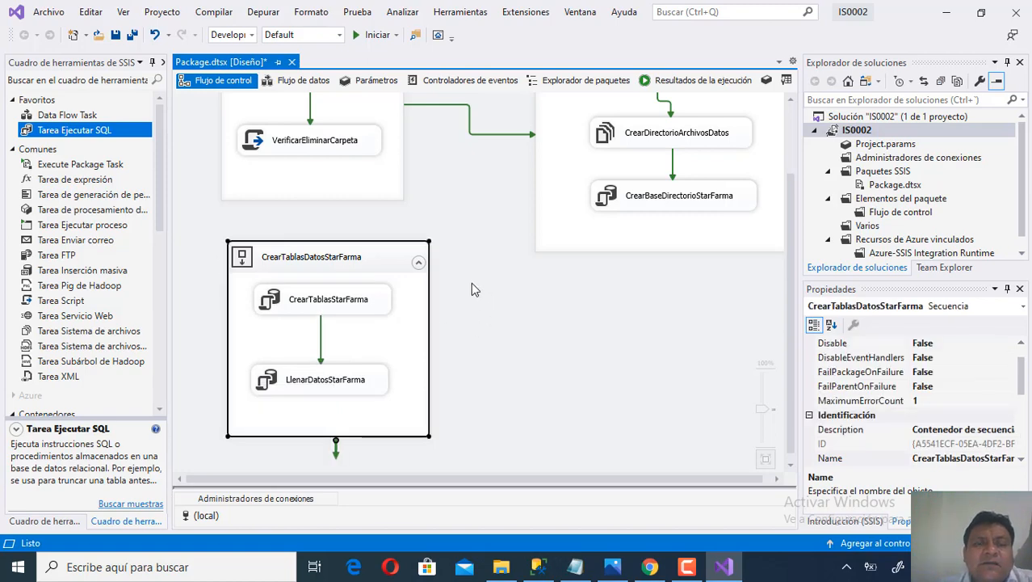
- Connect the CrearDirectorioBaseStarFarma container to the CrearTablasDatosStarFarma container with a precedence constraint
{"action": "left_click", "coordinate": [630, 242]}
{"action": "left_click", "coordinate": [652, 271]}
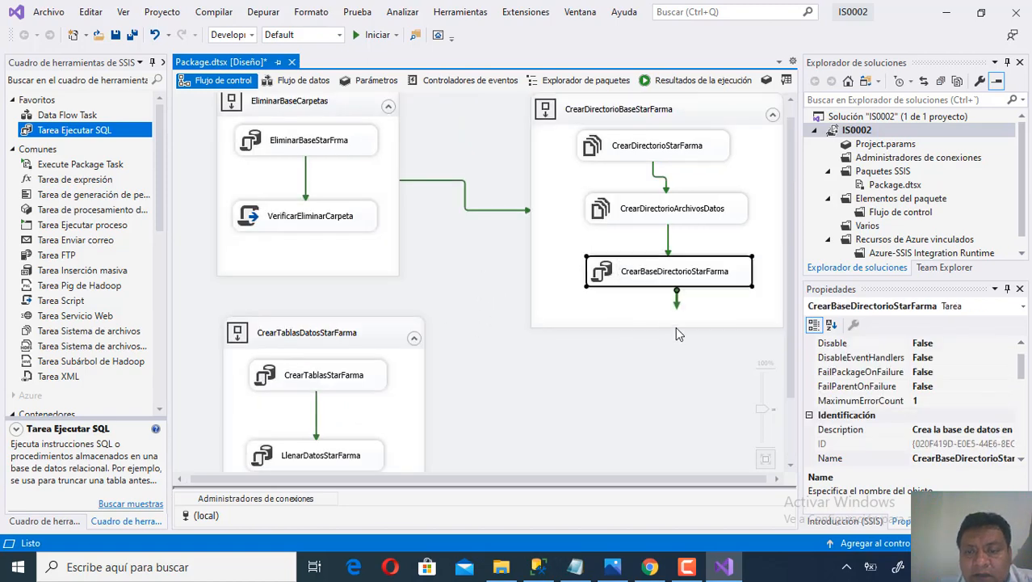
{"action": "left_click", "coordinate": [656, 321]}
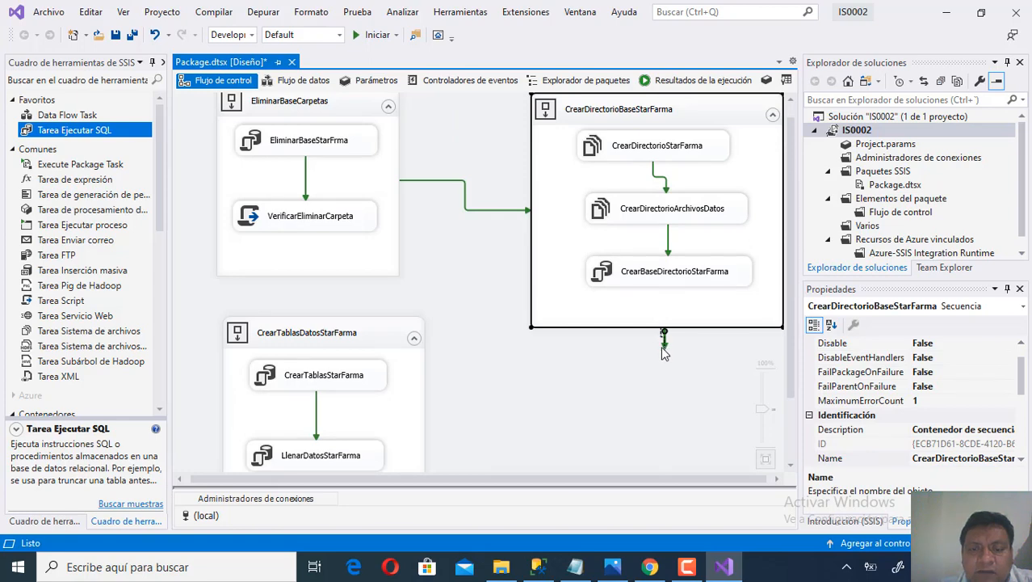
{"action": "left_click_drag", "start_coordinate": [664, 346], "coordinate": [410, 391]}
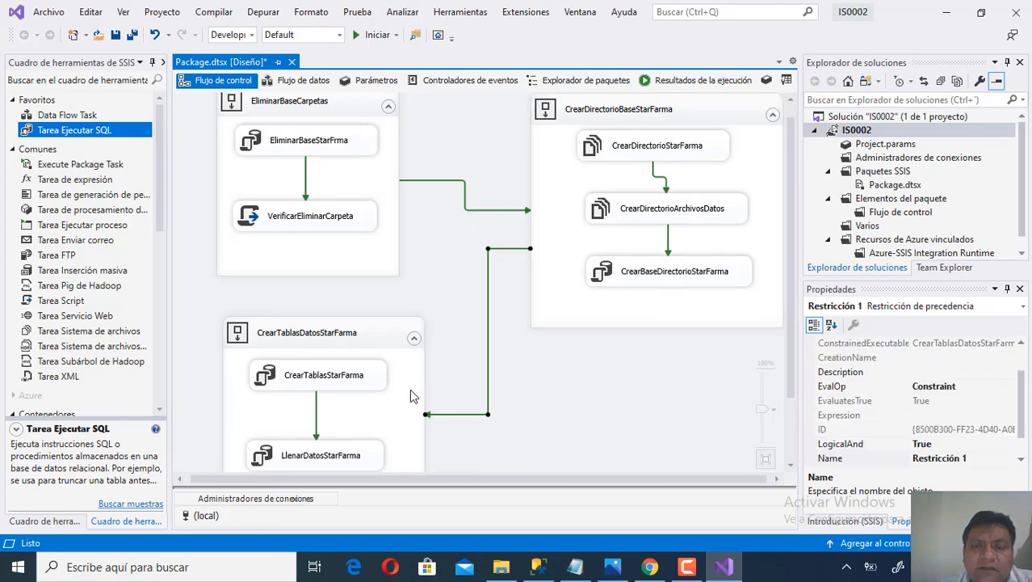
{"action": "left_click", "coordinate": [563, 372]}
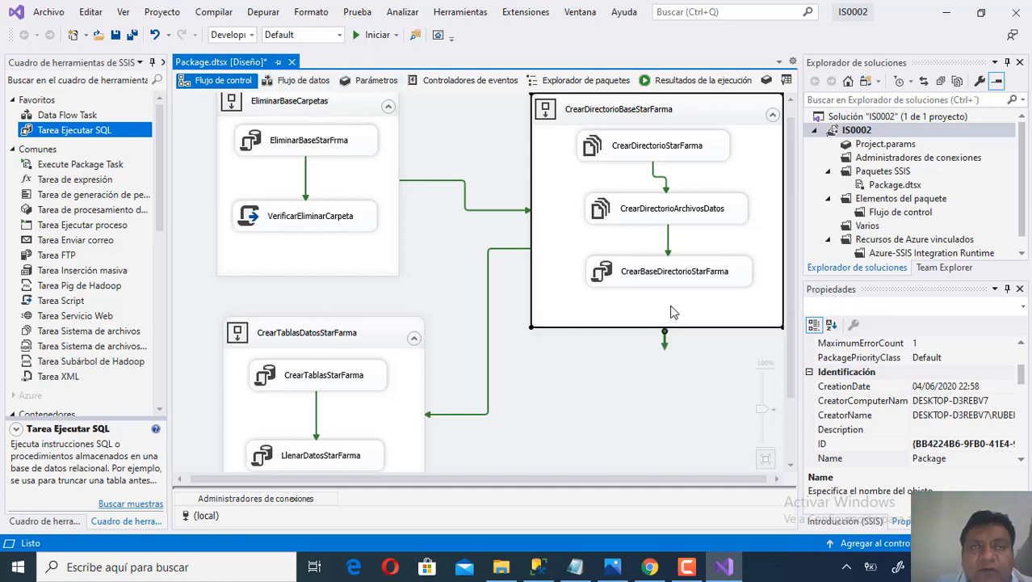
{"action": "left_click", "coordinate": [685, 242]}
{"action": "left_click", "coordinate": [566, 393]}
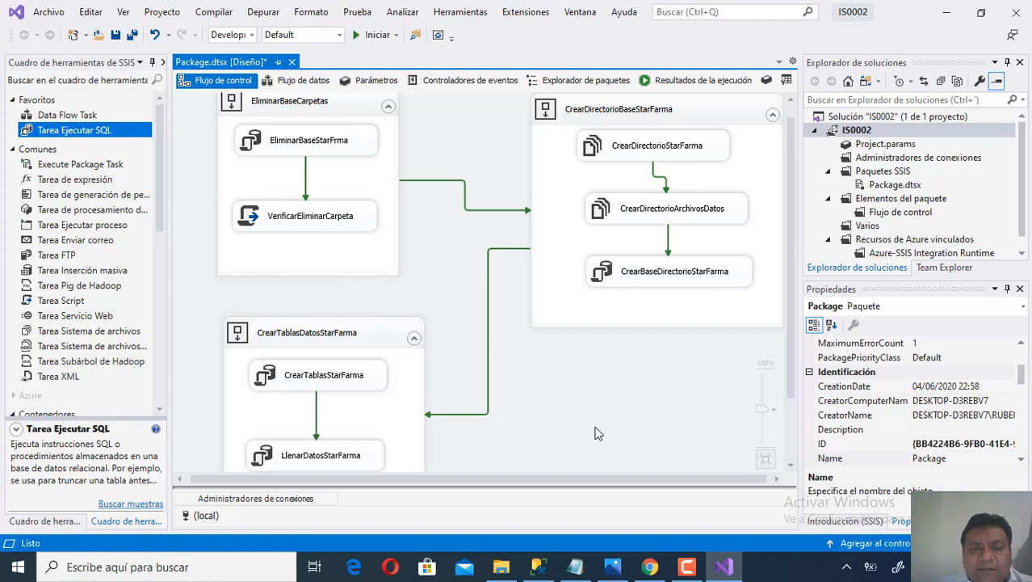
- Run the package, acknowledge its message boxes and stop debugging once the execution has ended
{"action": "left_click", "coordinate": [360, 39]}
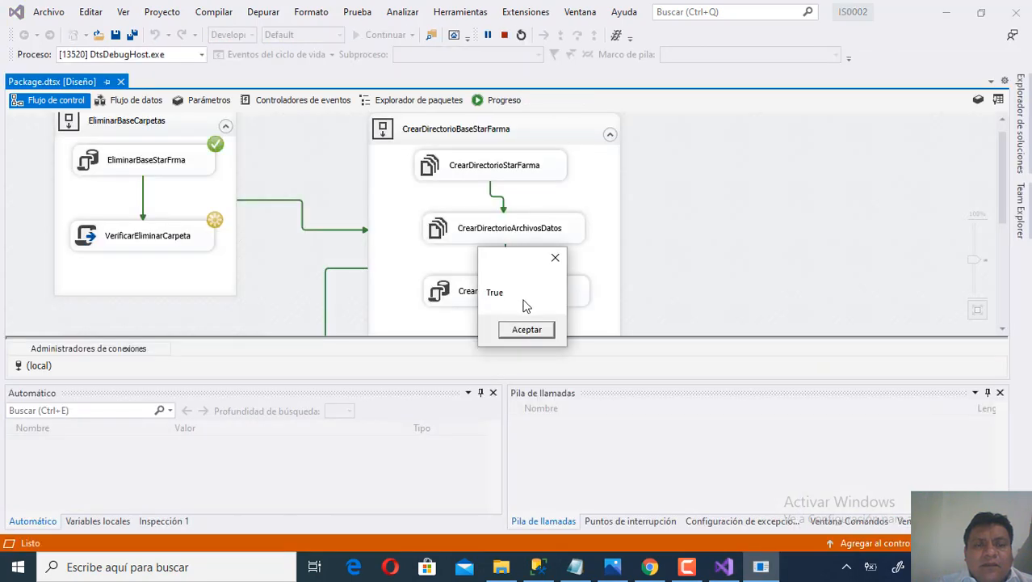
{"action": "left_click", "coordinate": [544, 336]}
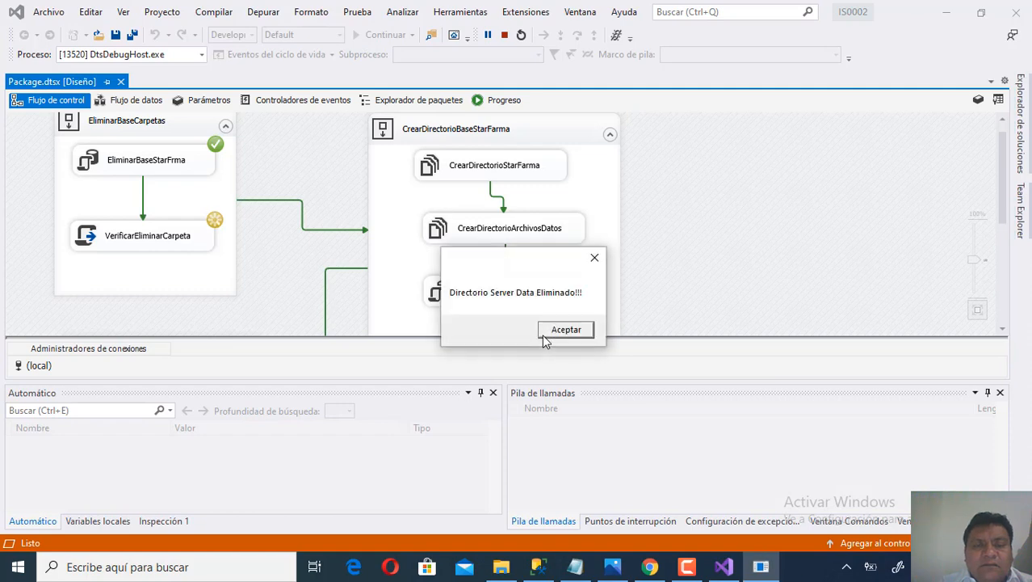
{"action": "left_click", "coordinate": [569, 329]}
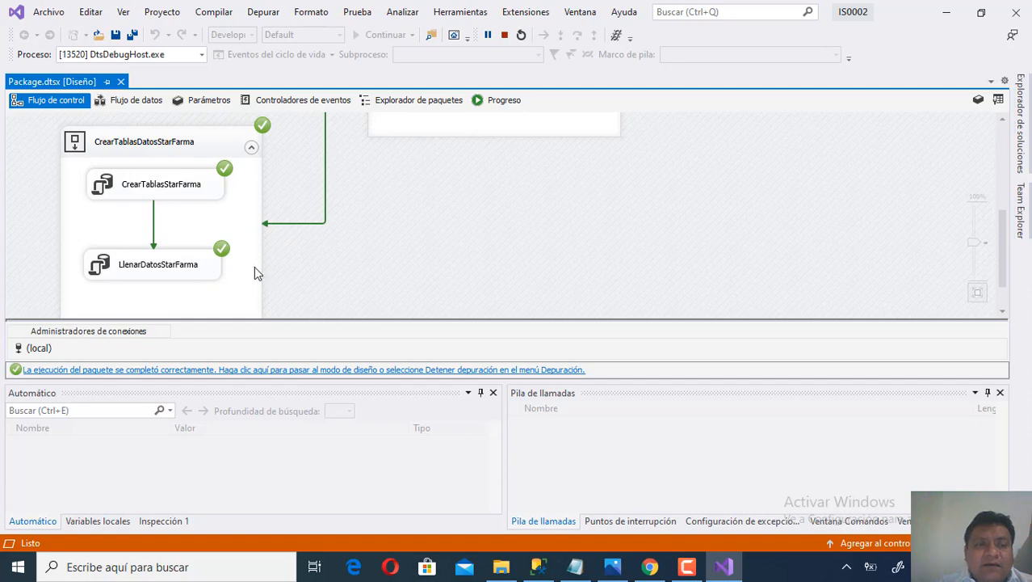
{"action": "left_click", "coordinate": [504, 36]}
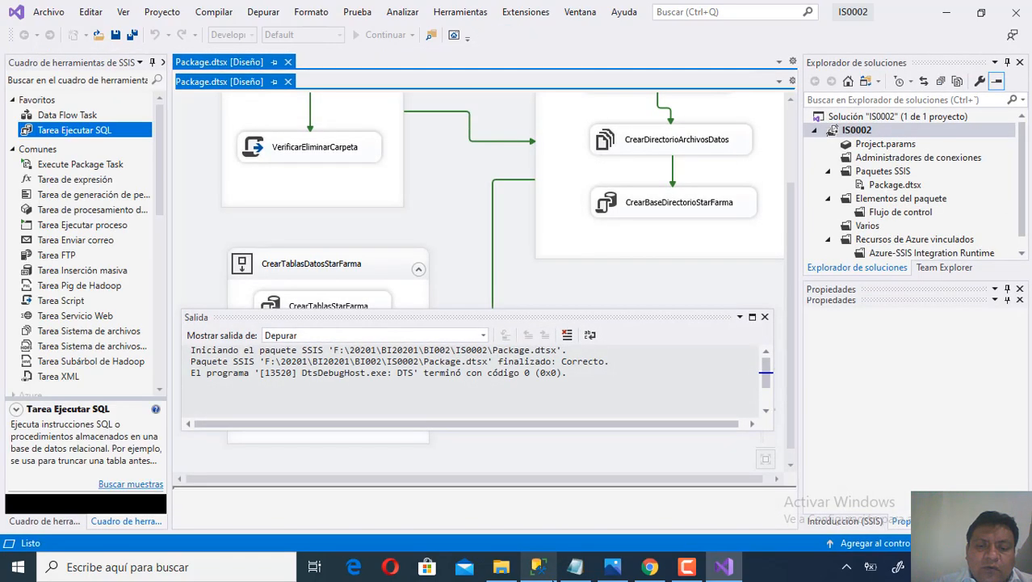
- Switch to SQL Server Management Studio, refresh the databases and examine the tables of the StarFarma database
{"action": "left_click", "coordinate": [540, 568]}
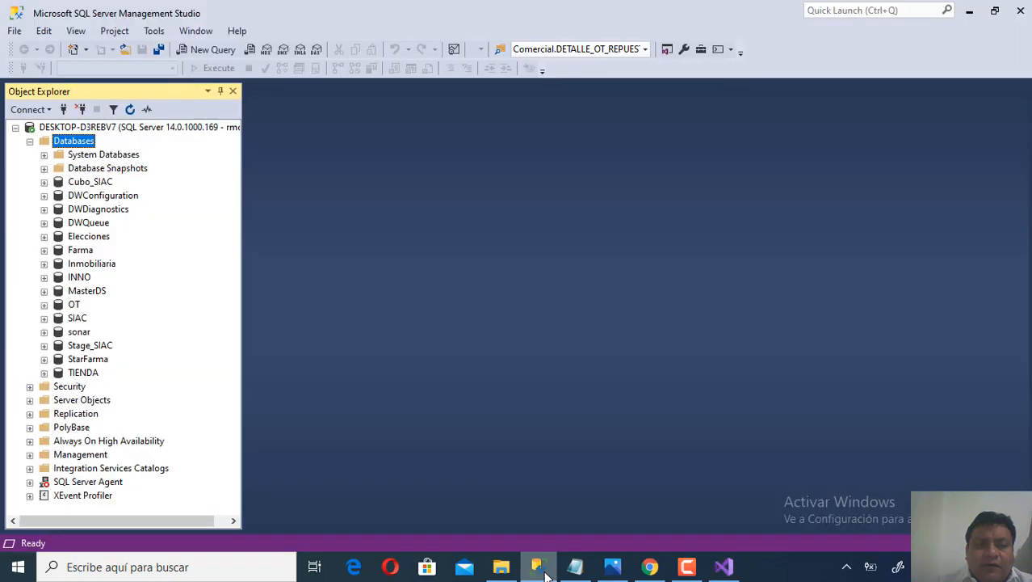
{"action": "right_click", "coordinate": [80, 146]}
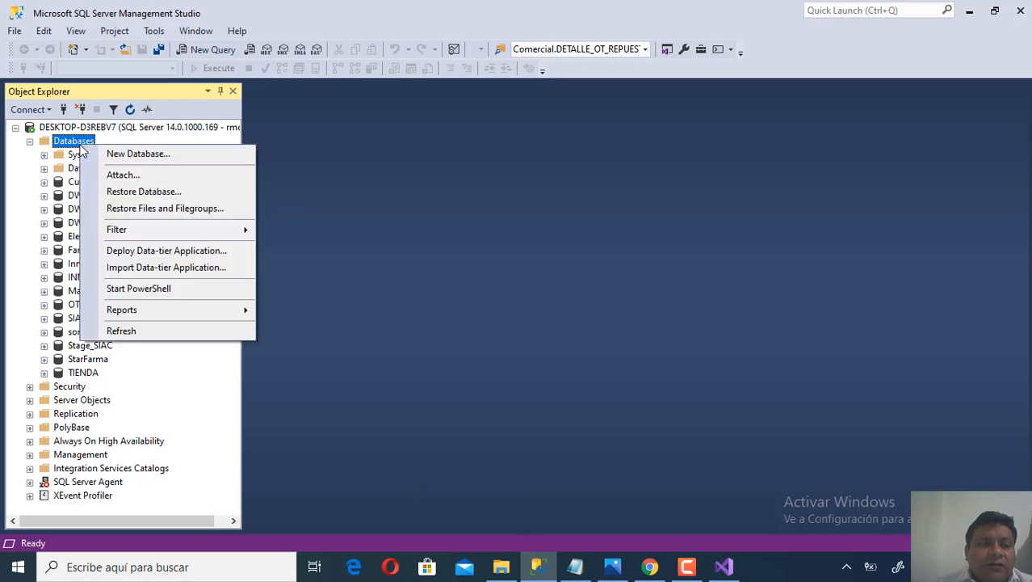
{"action": "left_click", "coordinate": [159, 329]}
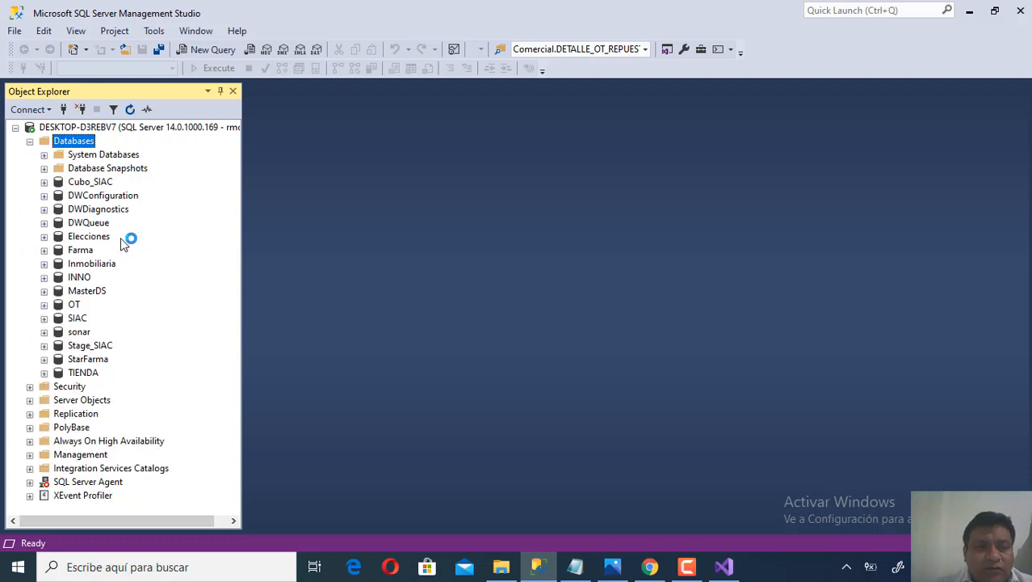
{"action": "left_click", "coordinate": [44, 359]}
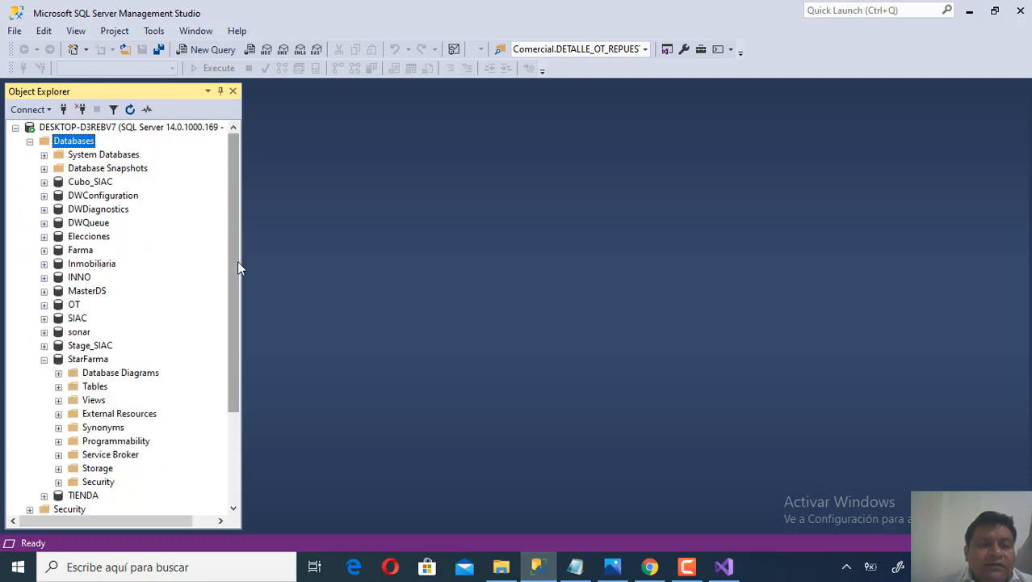
{"action": "left_click_drag", "start_coordinate": [237, 260], "coordinate": [219, 345]}
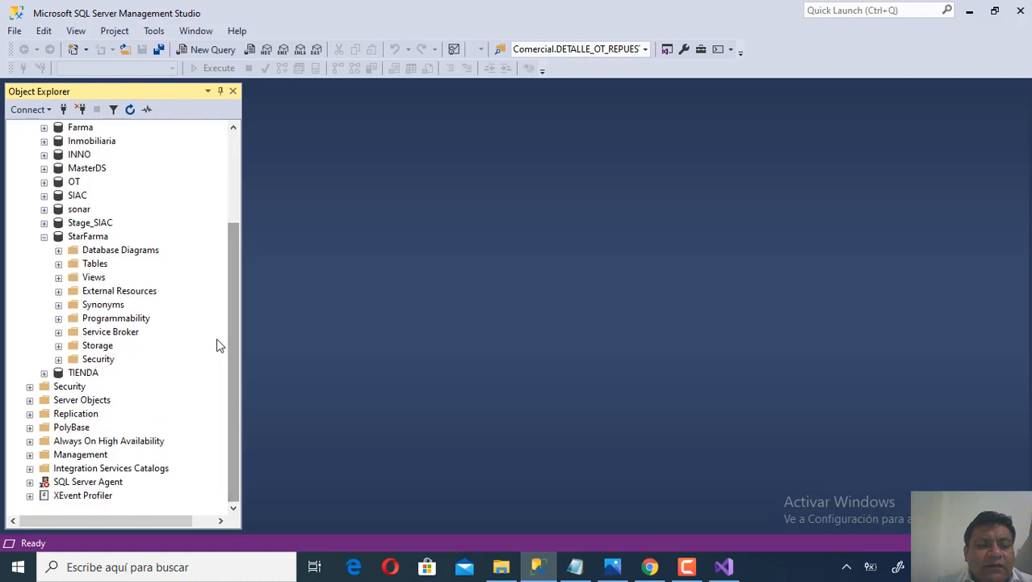
{"action": "left_click", "coordinate": [59, 264]}
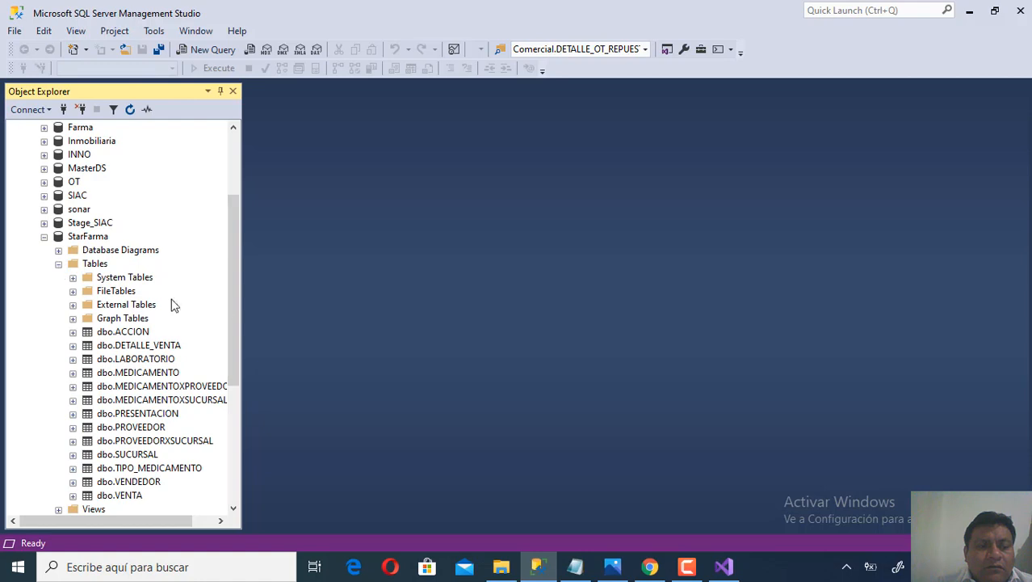
{"action": "left_click_drag", "start_coordinate": [232, 344], "coordinate": [233, 372]}
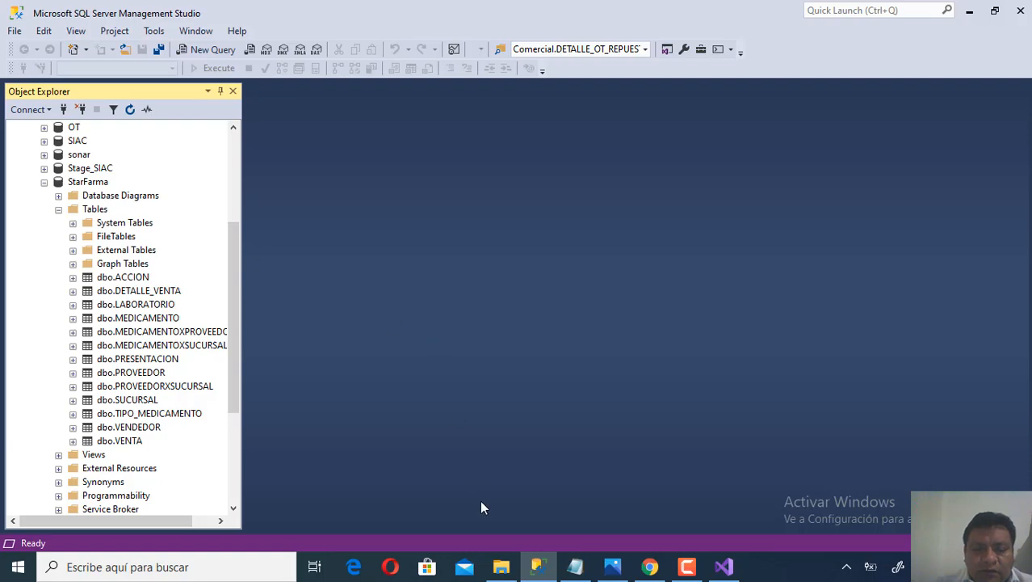
- Switch to File Explorer and examine the files in the Data folder of ServerStarFarma on drive F:
{"action": "left_click", "coordinate": [500, 568]}
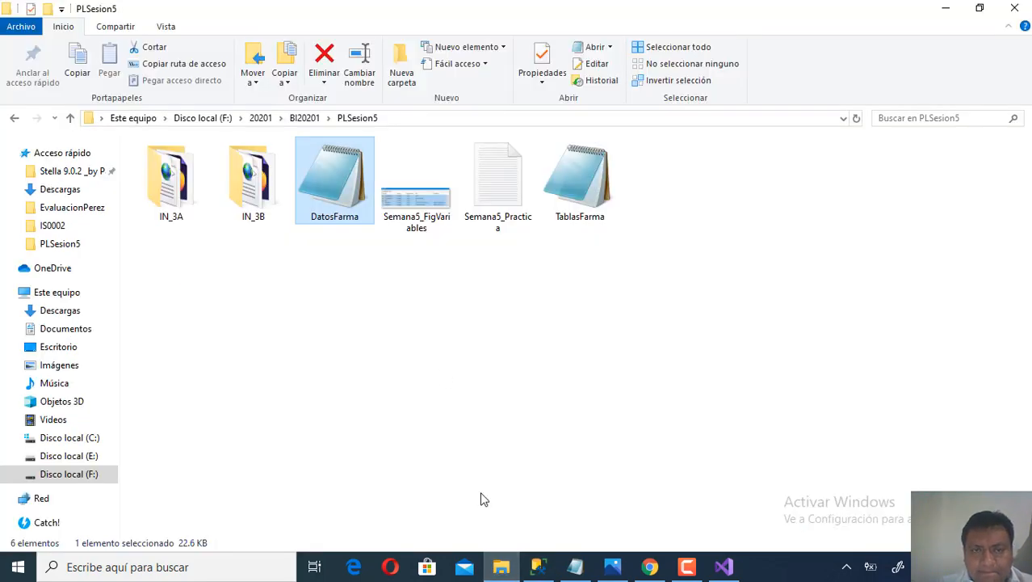
{"action": "left_click", "coordinate": [221, 119]}
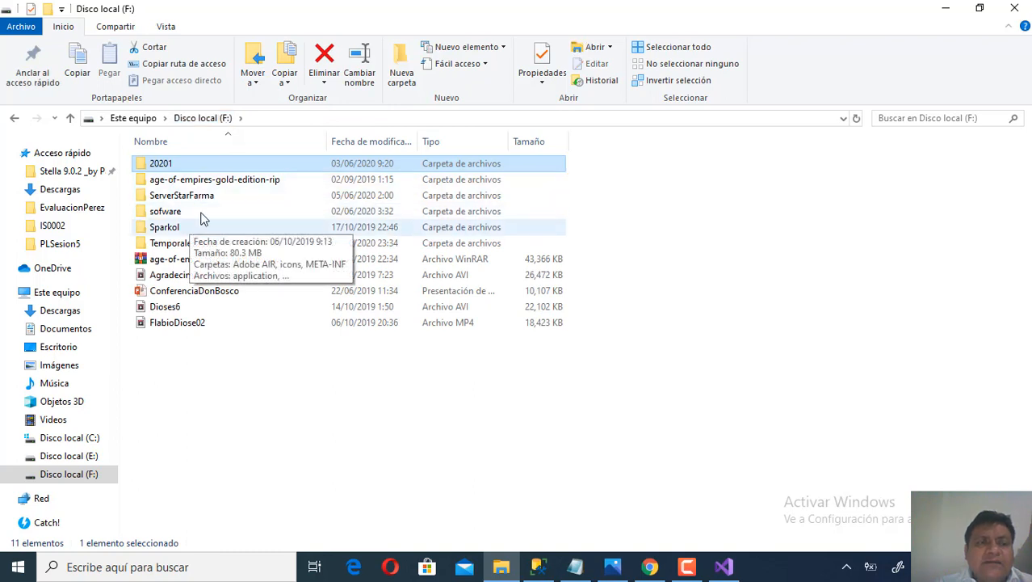
{"action": "left_click", "coordinate": [207, 198]}
{"action": "double_click", "coordinate": [182, 195]}
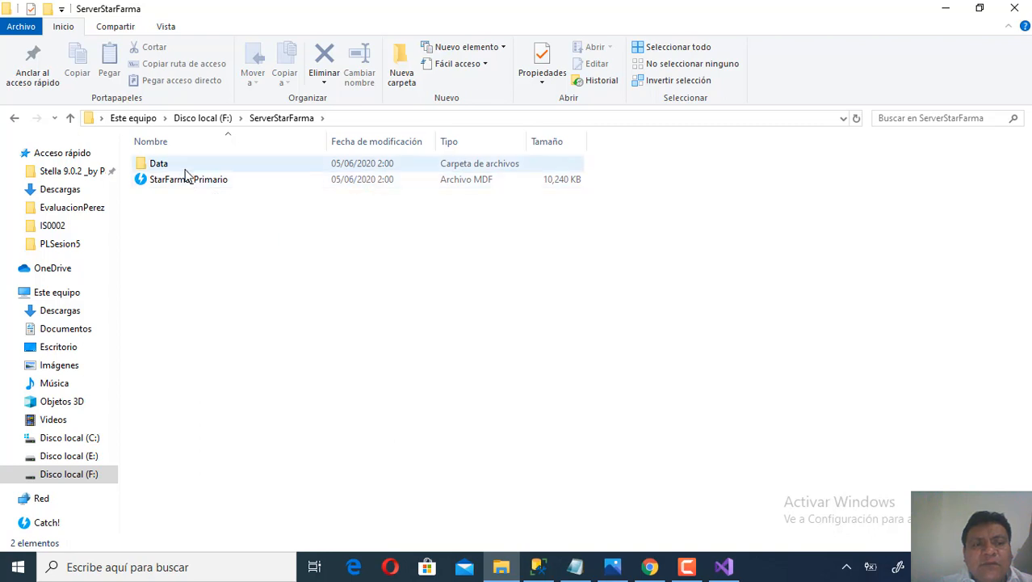
{"action": "double_click", "coordinate": [184, 166]}
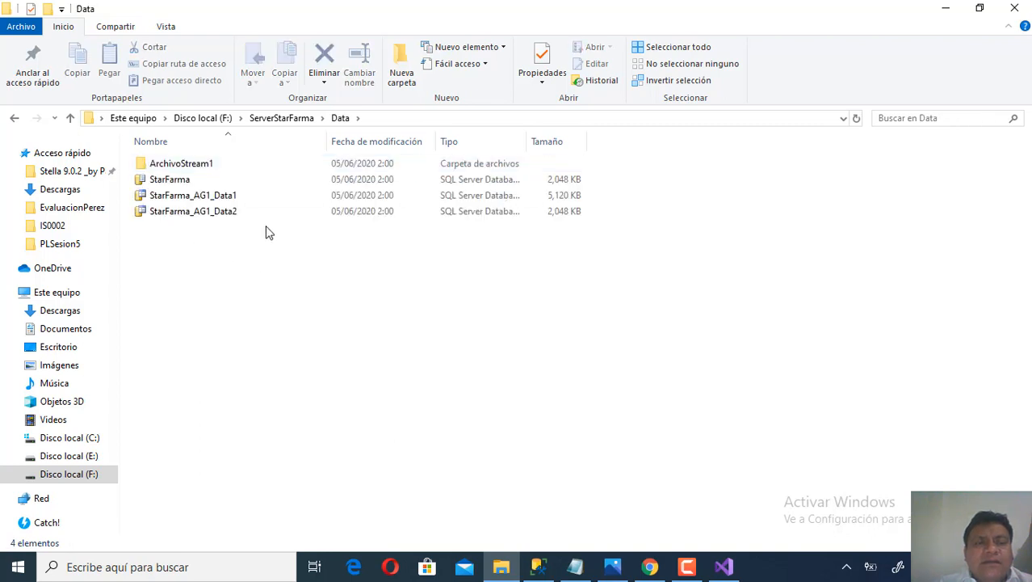
- In SQL Server Management Studio, query the top 1000 rows of StarFarma's dbo.MEDICAMENTO table and examine the returned records
{"action": "left_click", "coordinate": [540, 566]}
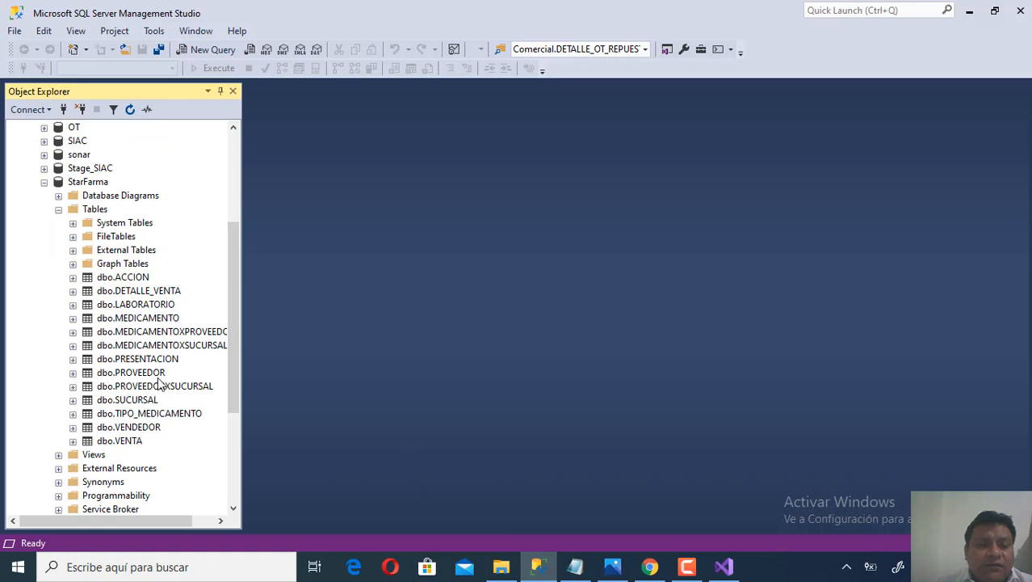
{"action": "left_click", "coordinate": [168, 320]}
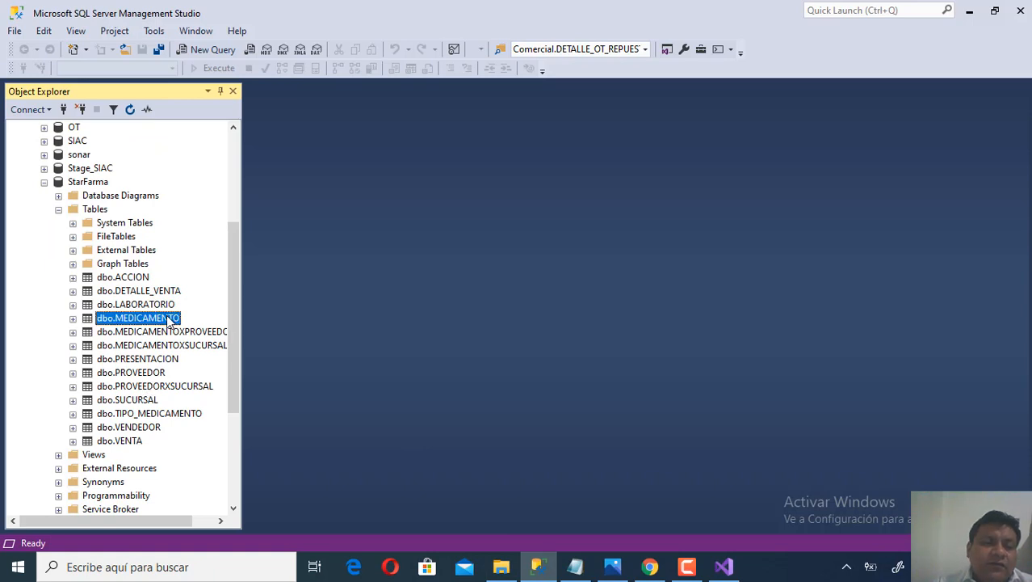
{"action": "right_click", "coordinate": [168, 320]}
{"action": "left_click", "coordinate": [282, 235]}
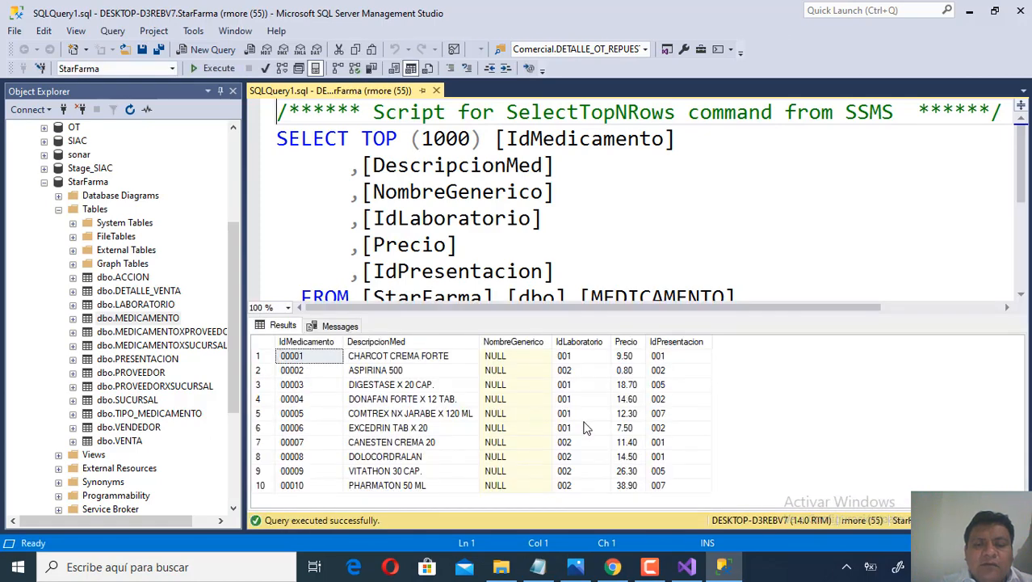
{"action": "left_click", "coordinate": [592, 488]}
{"action": "left_click_drag", "start_coordinate": [594, 493], "coordinate": [370, 313]}
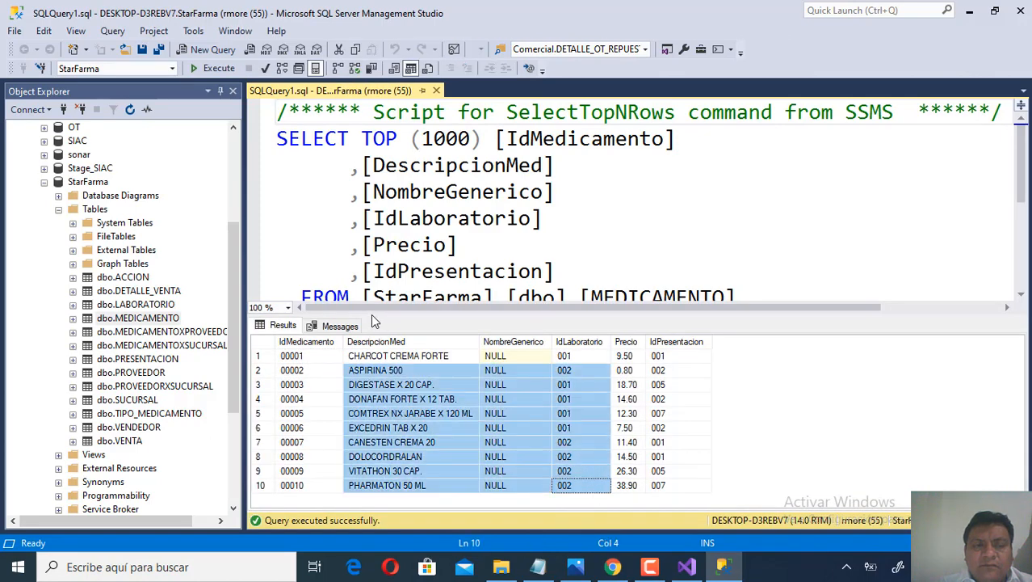
- Create a new database diagram in StarFarma and add all of its tables, from ACCION to VENTA
{"action": "right_click", "coordinate": [110, 196]}
{"action": "left_click", "coordinate": [158, 209]}
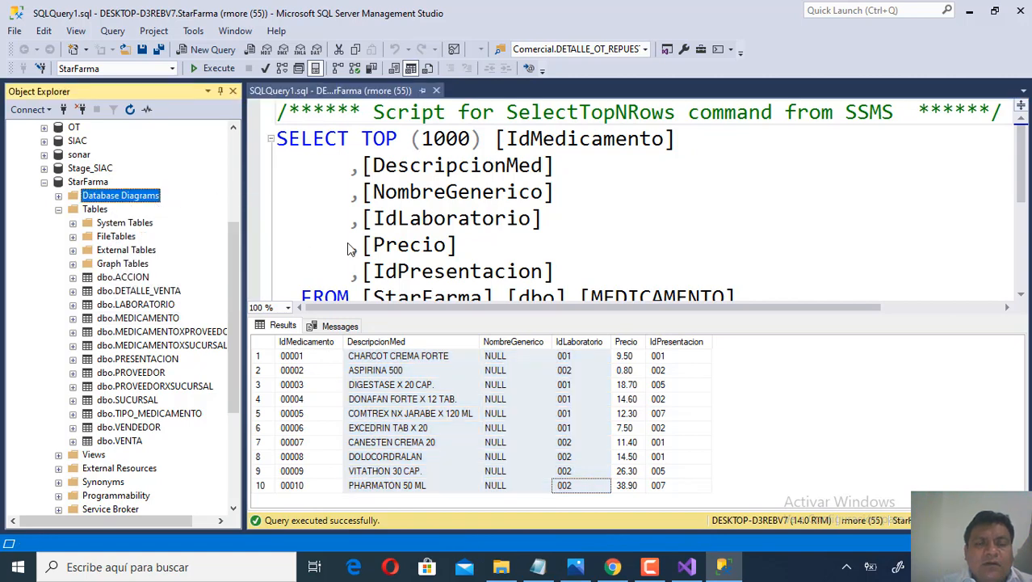
{"action": "left_click", "coordinate": [644, 306]}
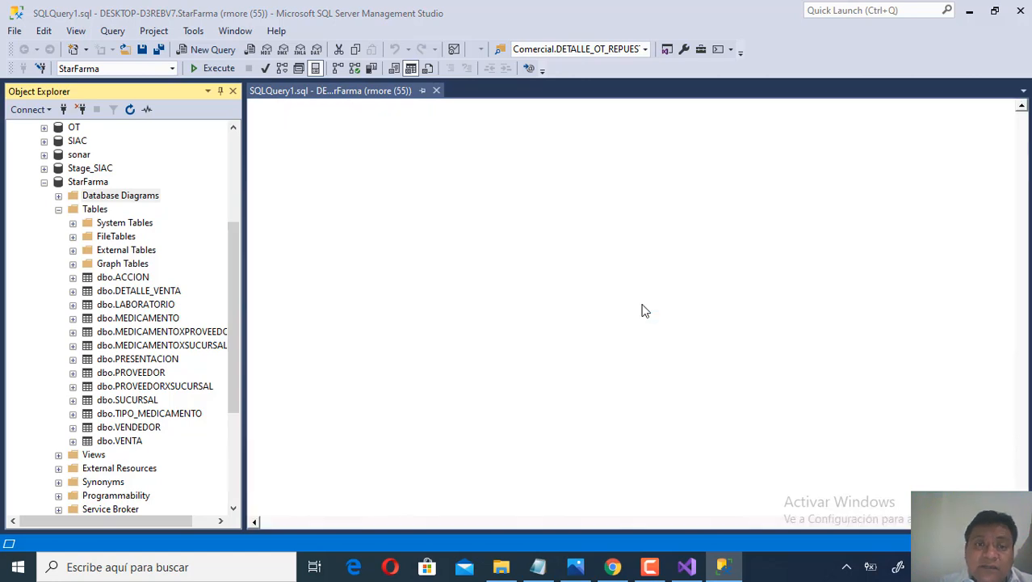
{"action": "left_click_drag", "start_coordinate": [675, 267], "coordinate": [673, 321]}
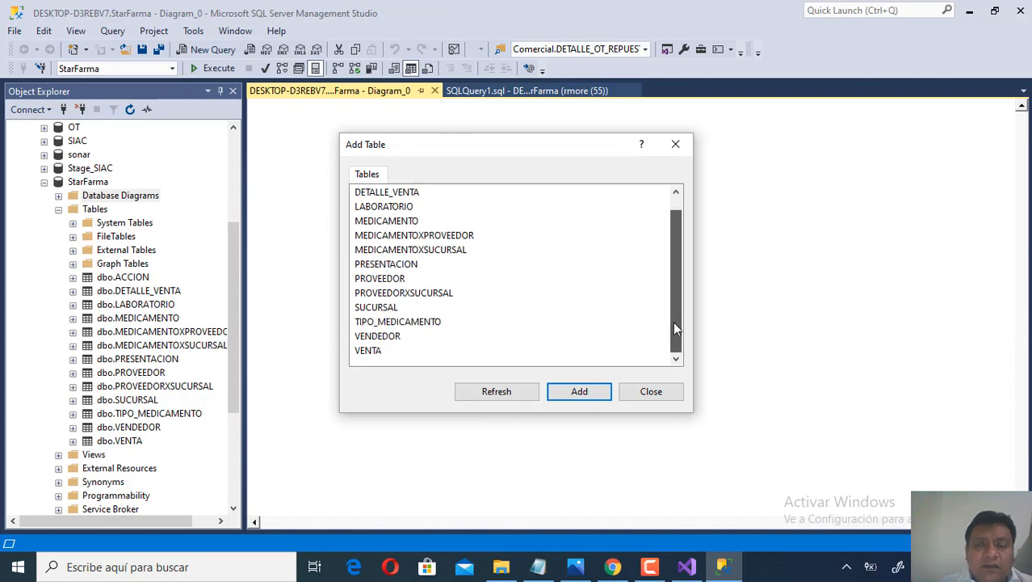
{"action": "left_click", "coordinate": [373, 352], "text": "shift"}
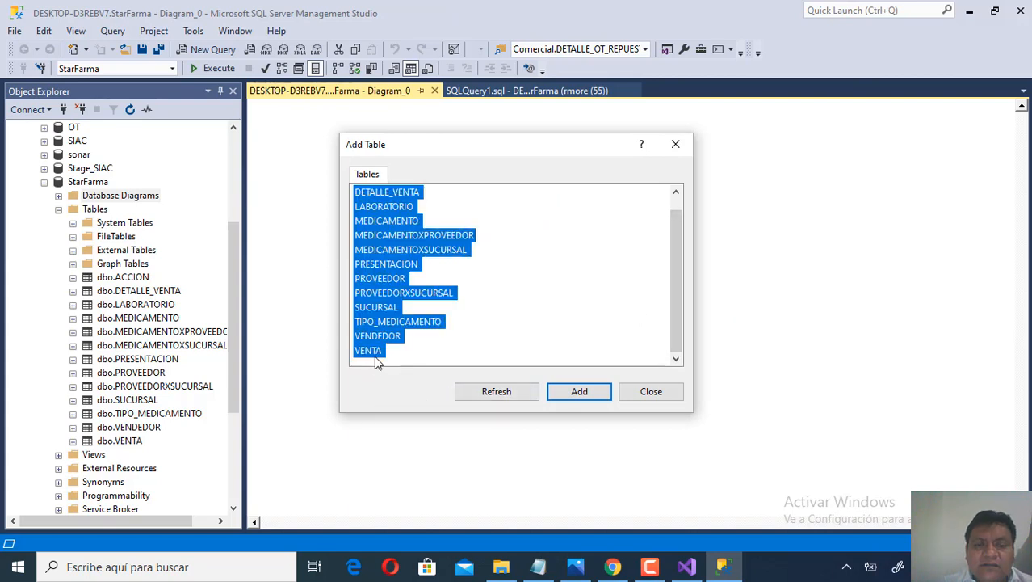
{"action": "left_click", "coordinate": [582, 393]}
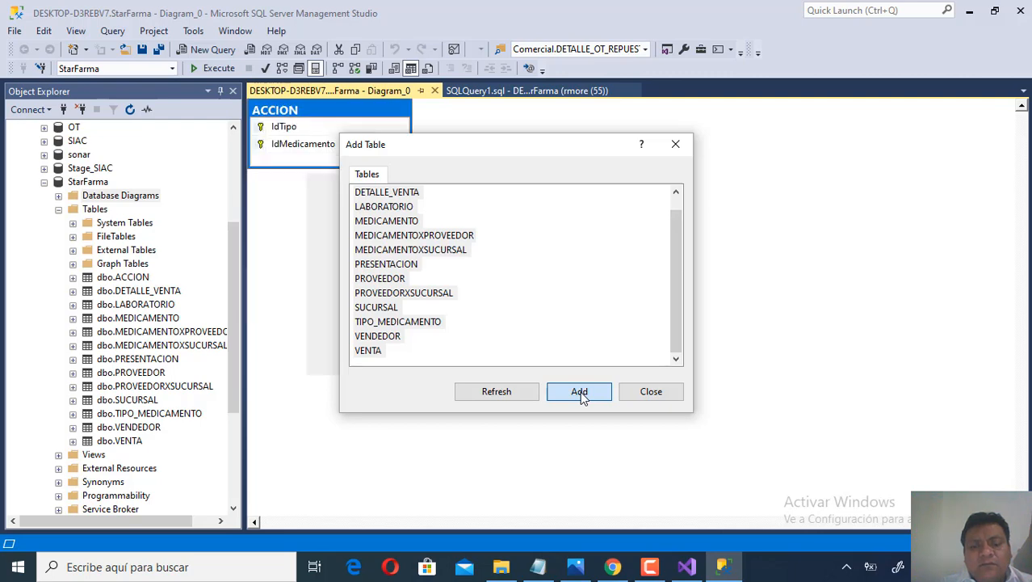
- Check the ServerStarFarma folder in File Explorer, and review the package's control flow in Visual Studio with the Output window closed
{"action": "left_click", "coordinate": [507, 567]}
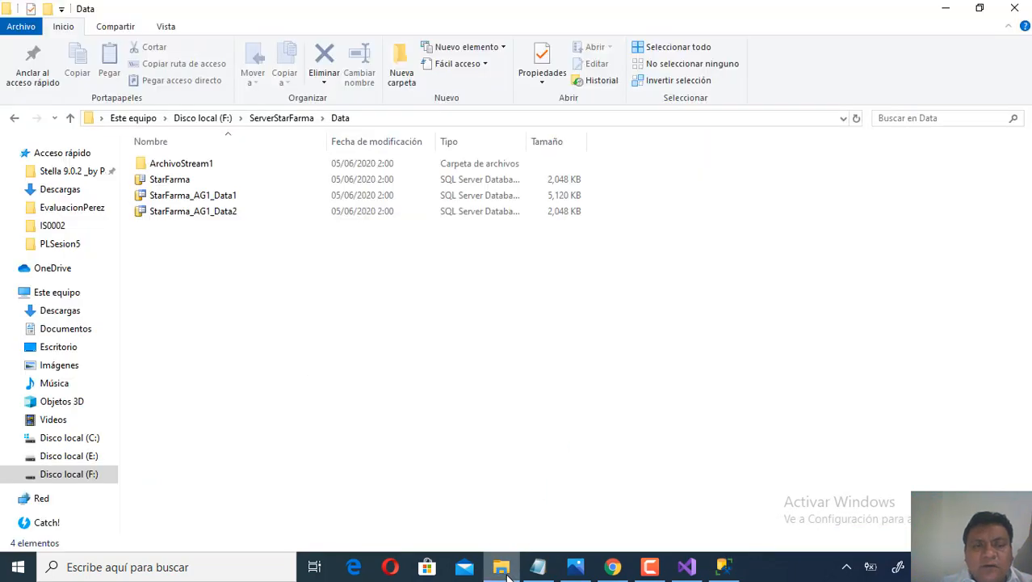
{"action": "left_click", "coordinate": [277, 119]}
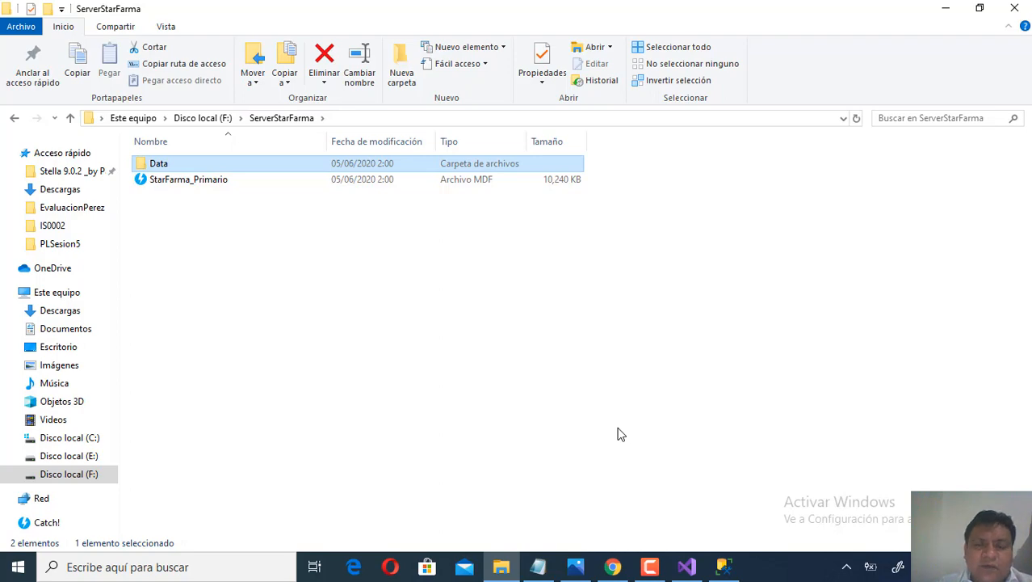
{"action": "left_click", "coordinate": [686, 566]}
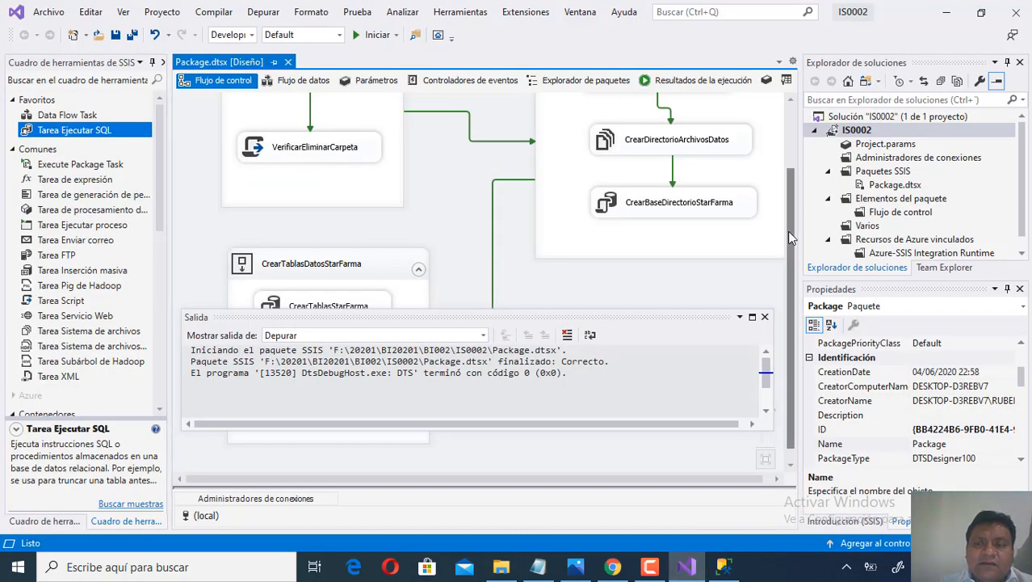
{"action": "left_click_drag", "start_coordinate": [786, 231], "coordinate": [787, 166]}
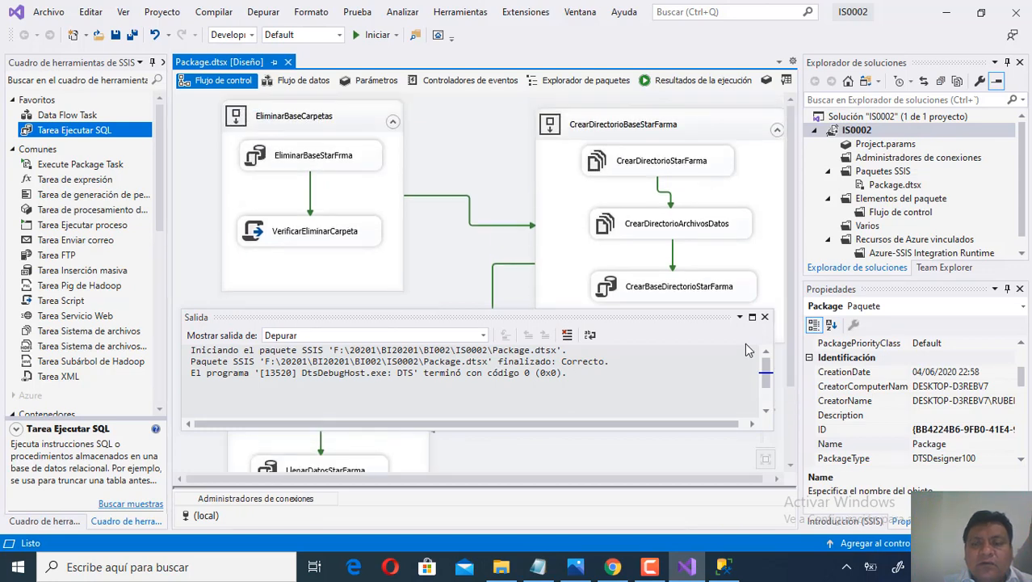
{"action": "left_click", "coordinate": [764, 317]}
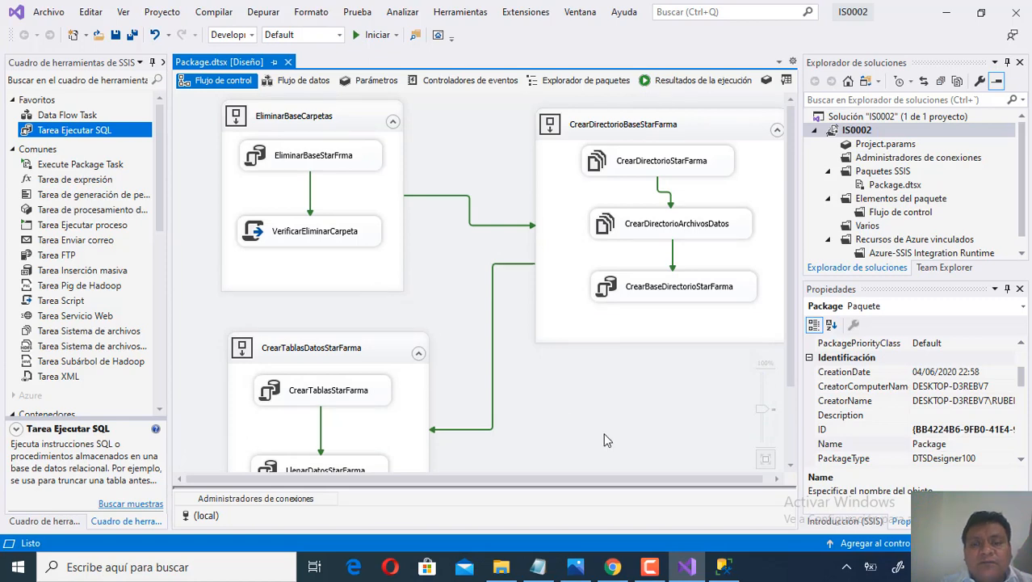
- Return to SQL Server Management Studio, finish adding tables and examine the StarFarma diagram's relationships at 75% zoom
{"action": "left_click", "coordinate": [726, 567]}
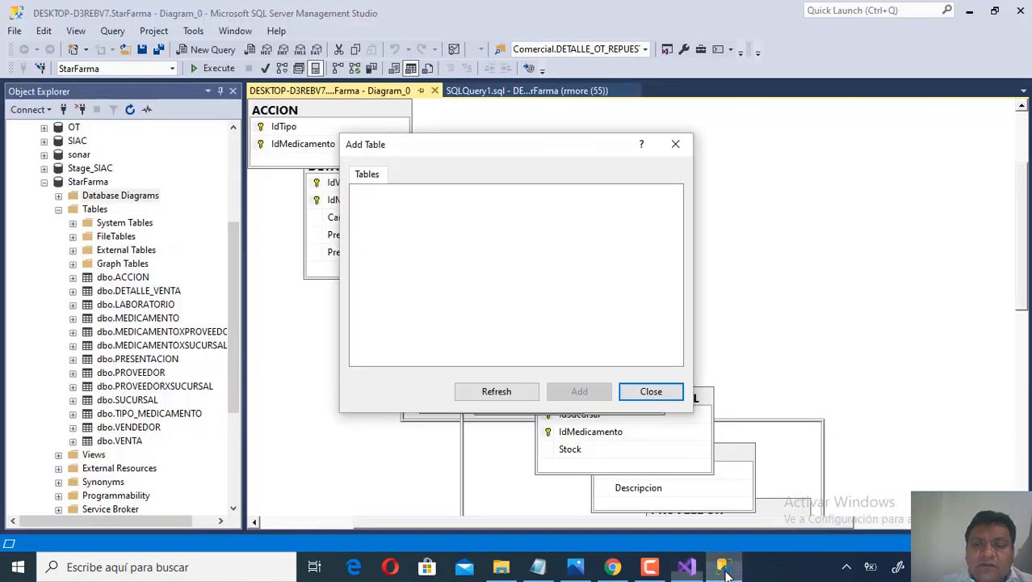
{"action": "left_click", "coordinate": [651, 391]}
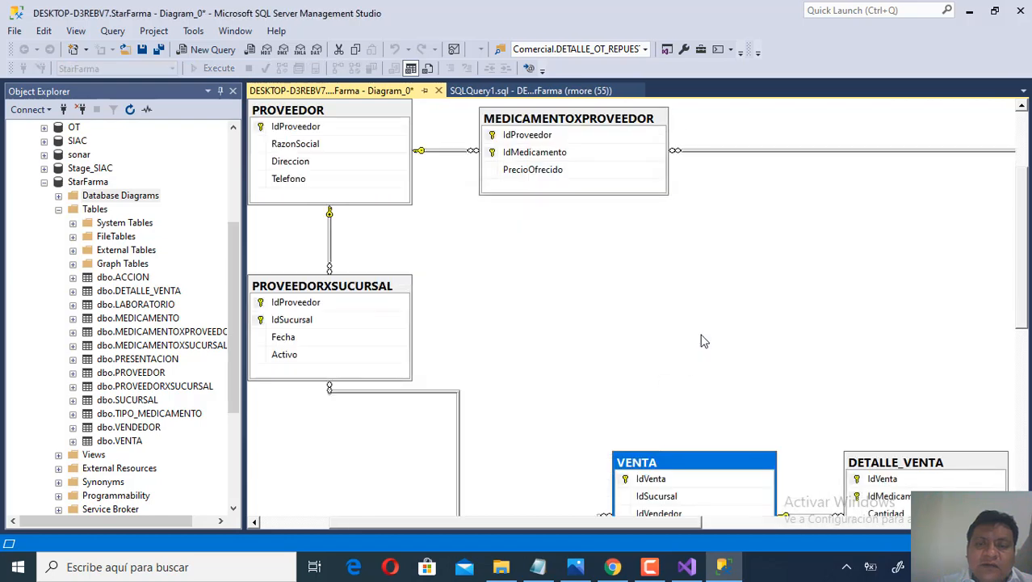
{"action": "right_click", "coordinate": [624, 276]}
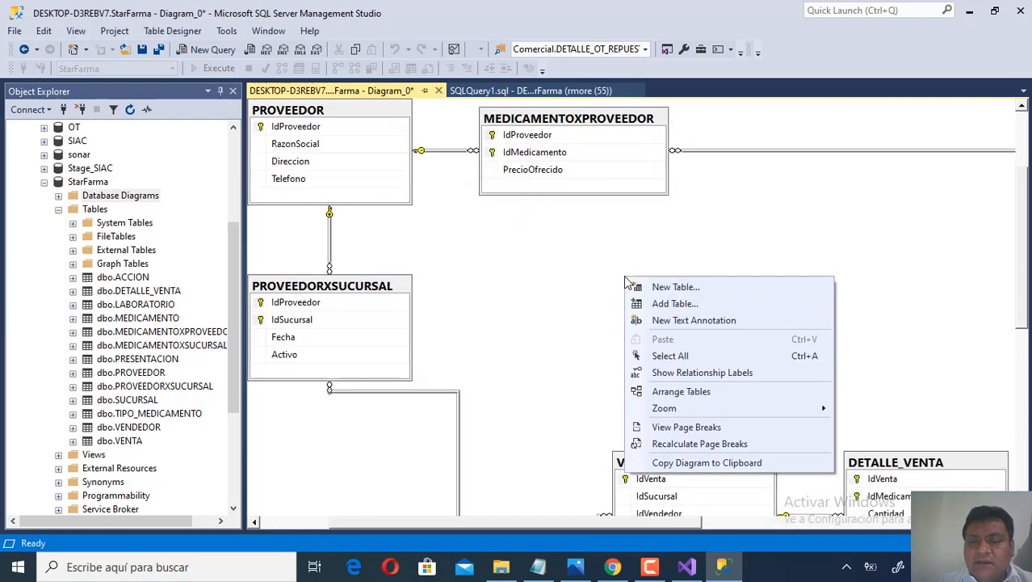
{"action": "mouse_move", "coordinate": [679, 407]}
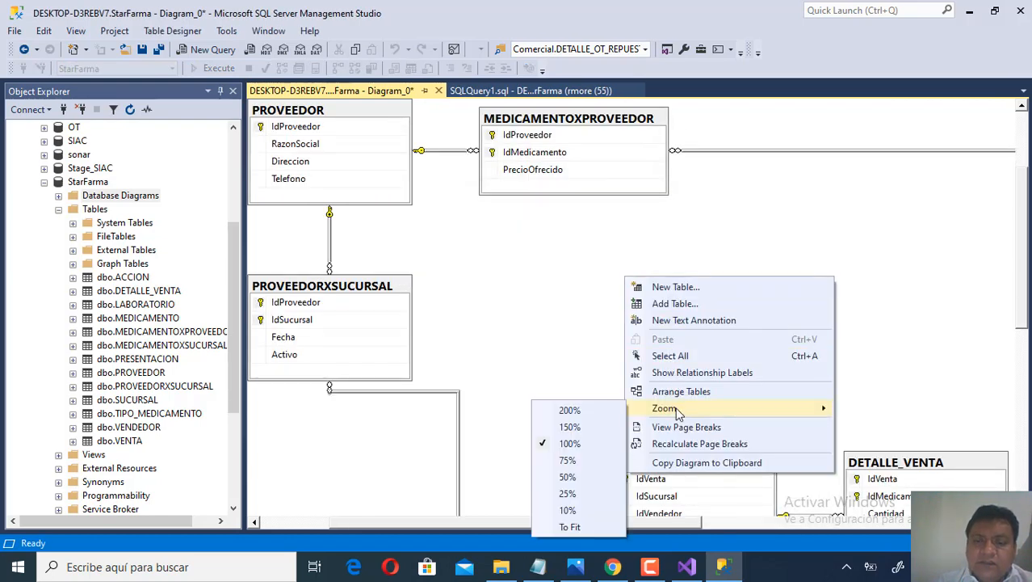
{"action": "left_click", "coordinate": [569, 459]}
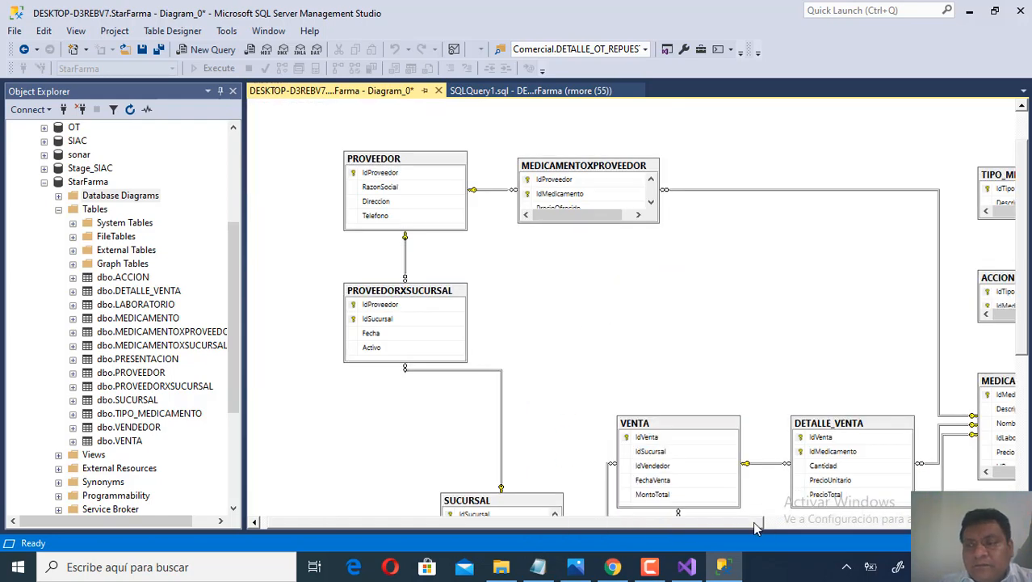
{"action": "left_click_drag", "start_coordinate": [758, 523], "coordinate": [789, 530]}
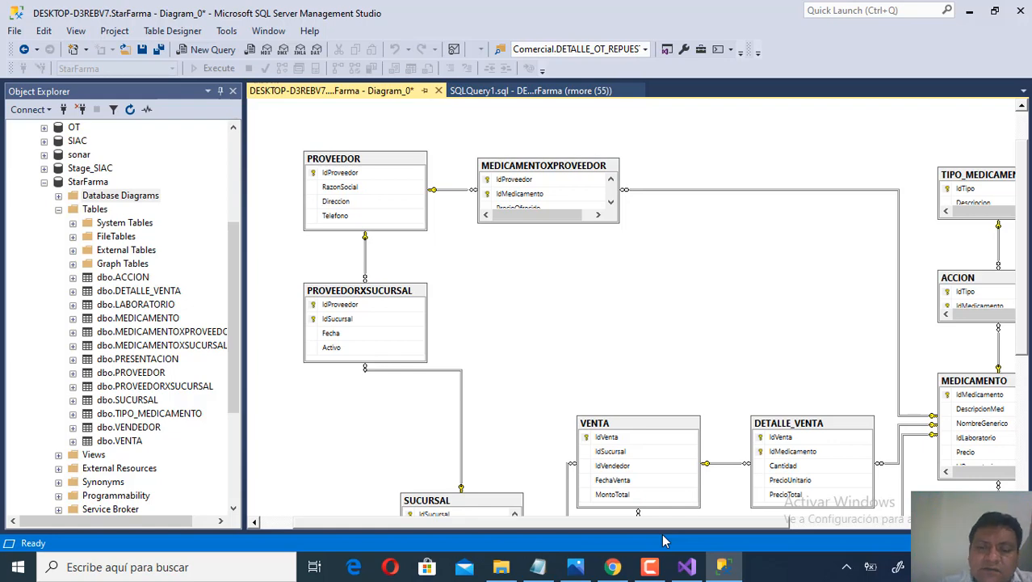
{"action": "left_click", "coordinate": [686, 566]}
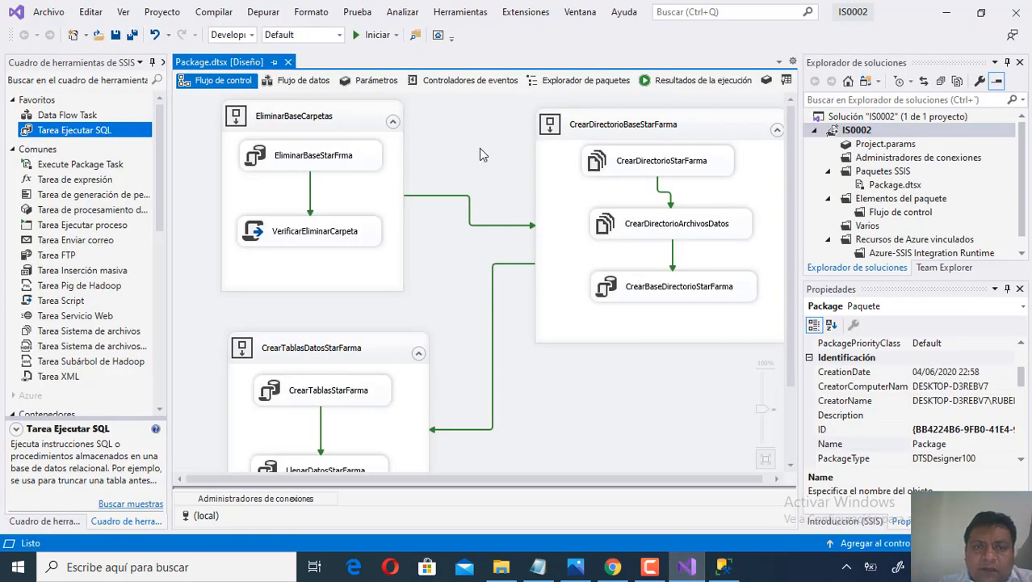
{"action": "left_click", "coordinate": [650, 566]}
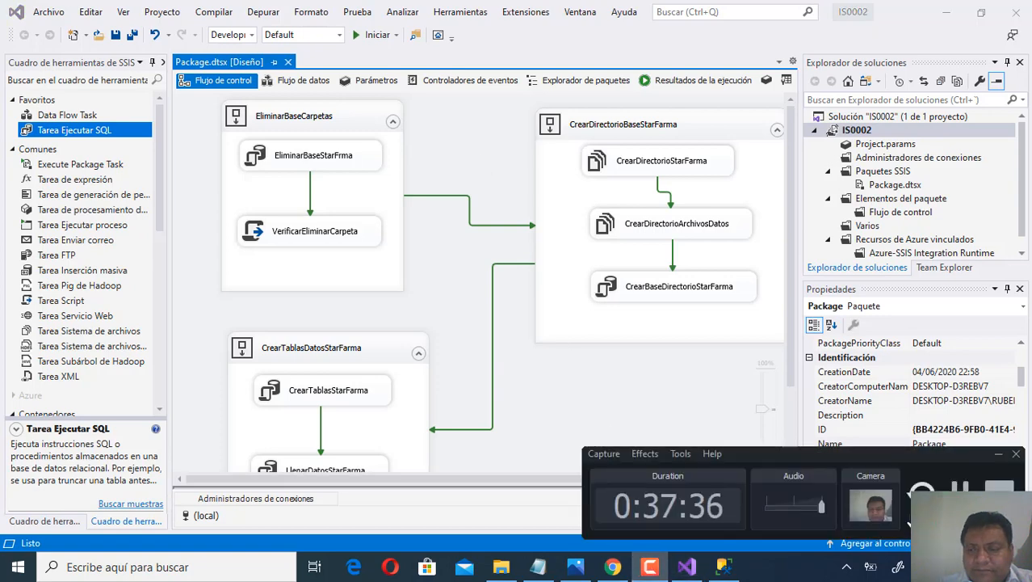